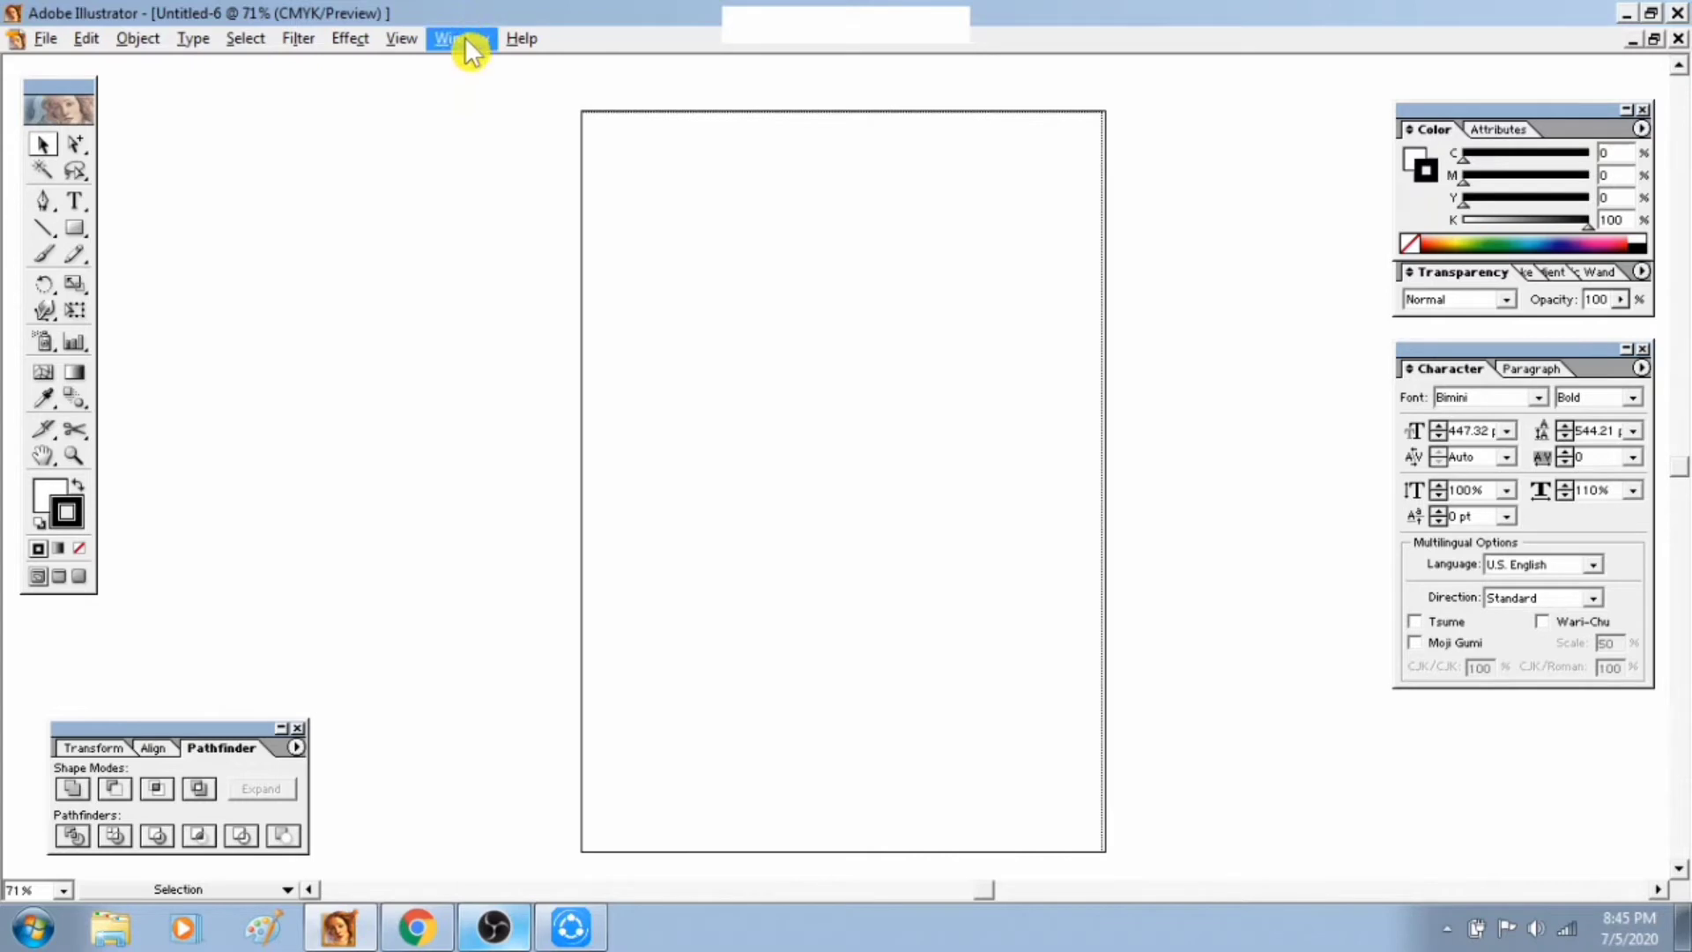
Show the document rulers and set their units to inches
{"action": "left_click", "coordinate": [403, 38]}
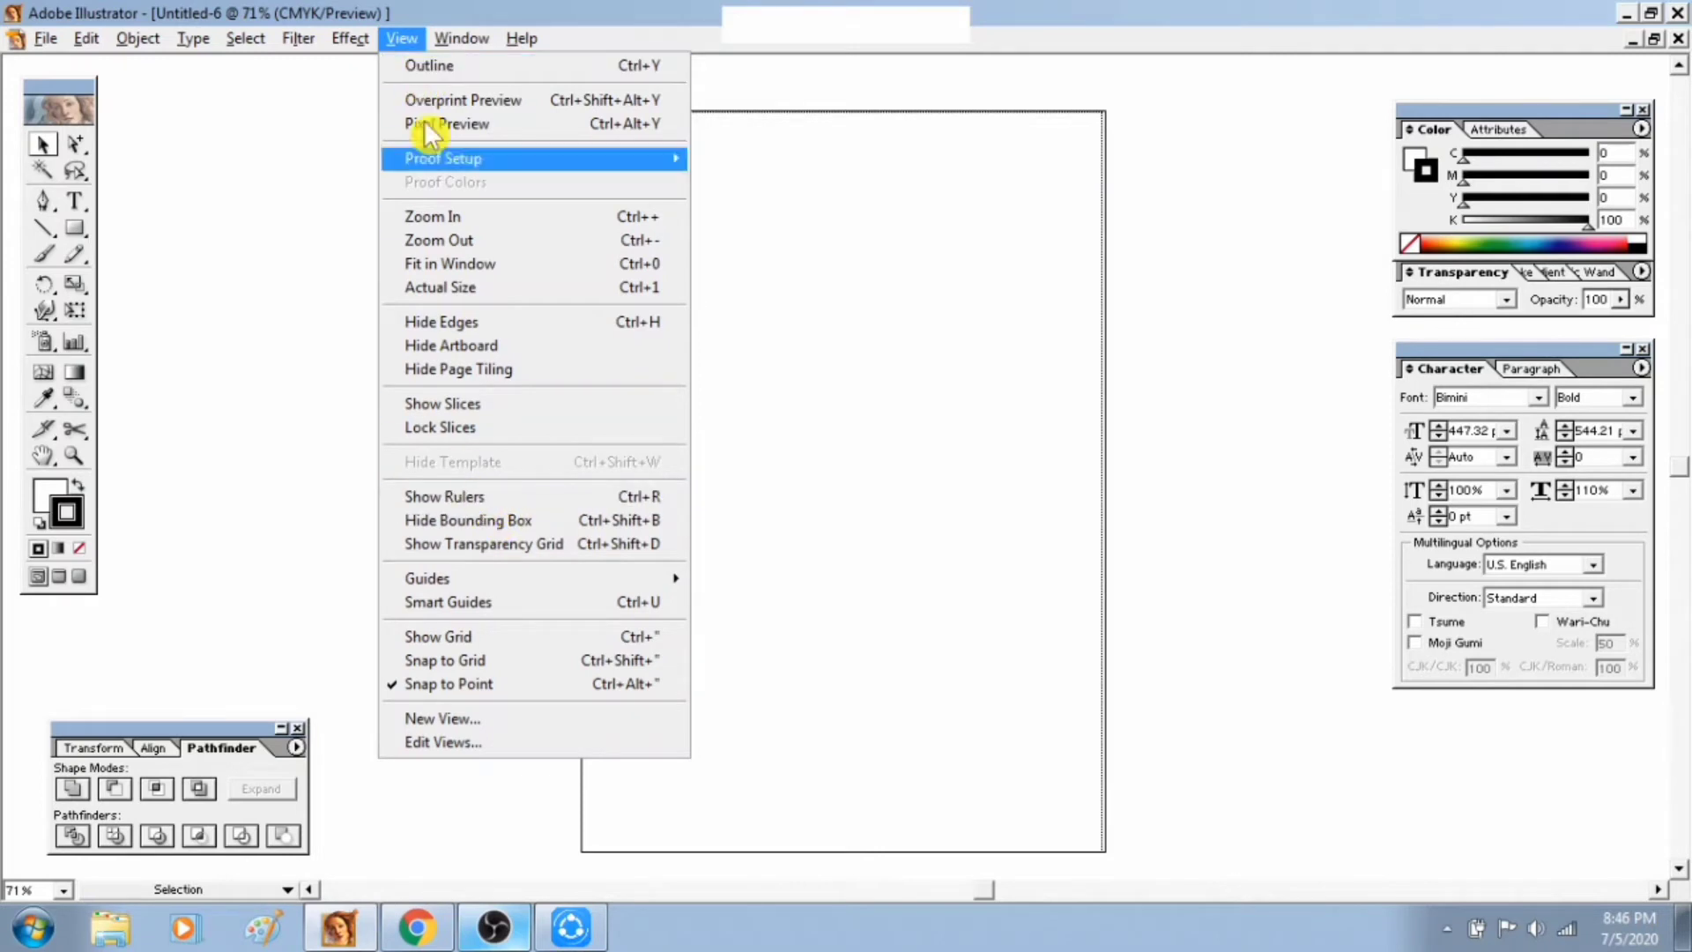
{"action": "left_click", "coordinate": [494, 499]}
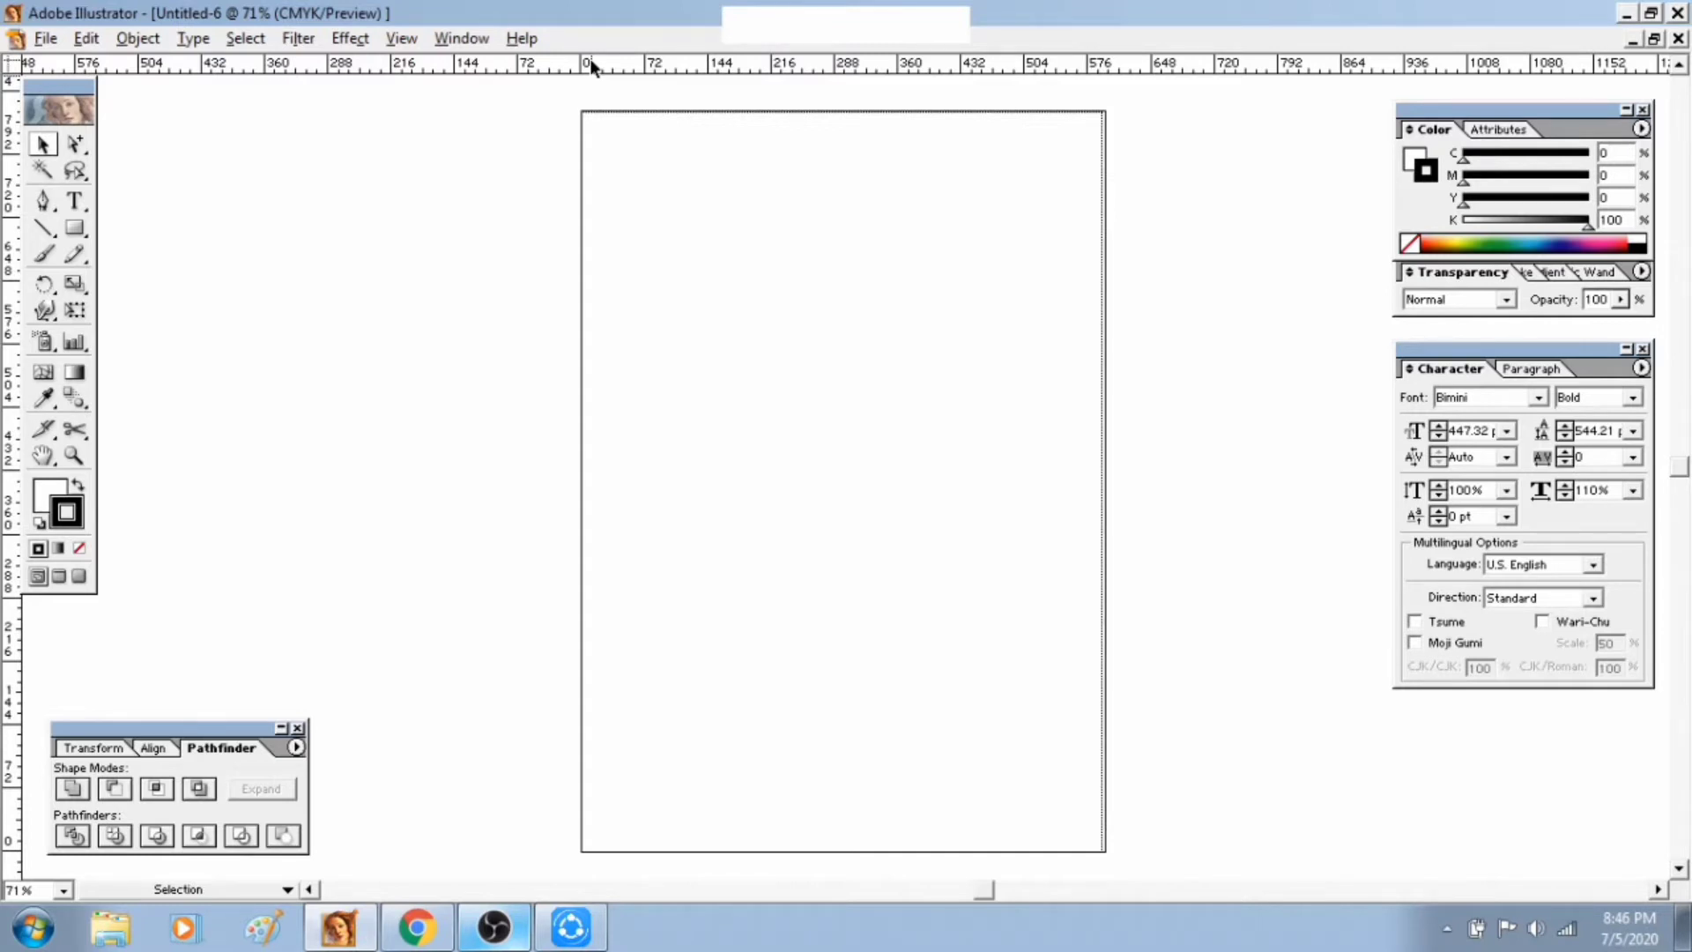
{"action": "right_click", "coordinate": [543, 64]}
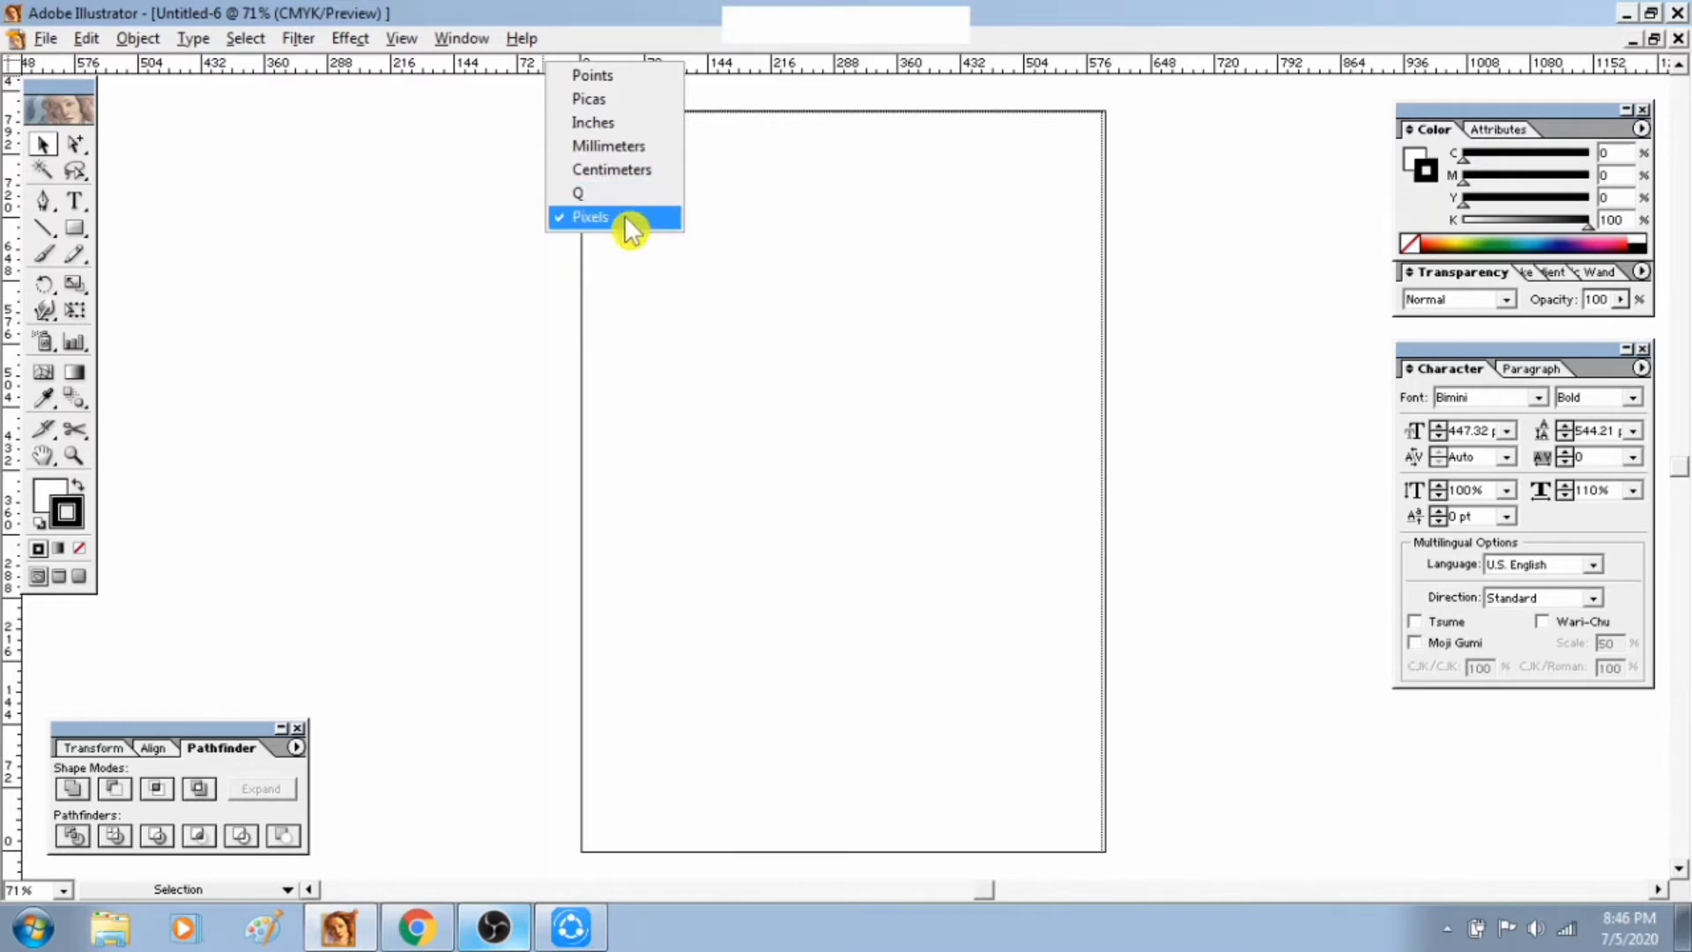
{"action": "left_click", "coordinate": [625, 124]}
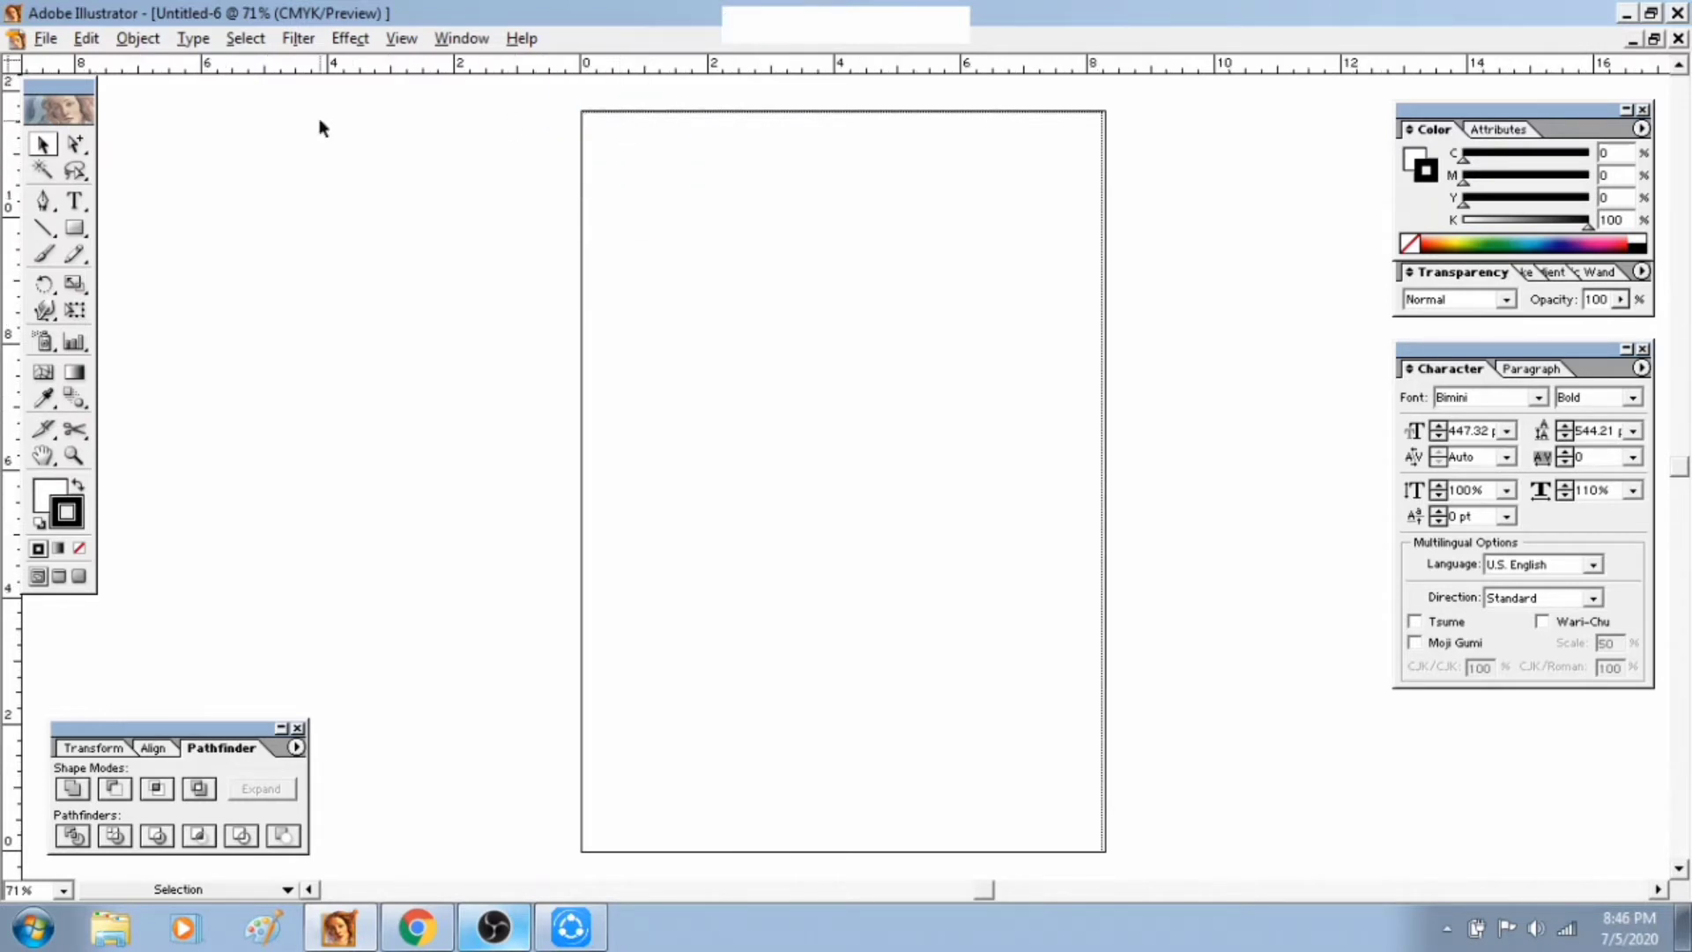
{"action": "left_click", "coordinate": [50, 157]}
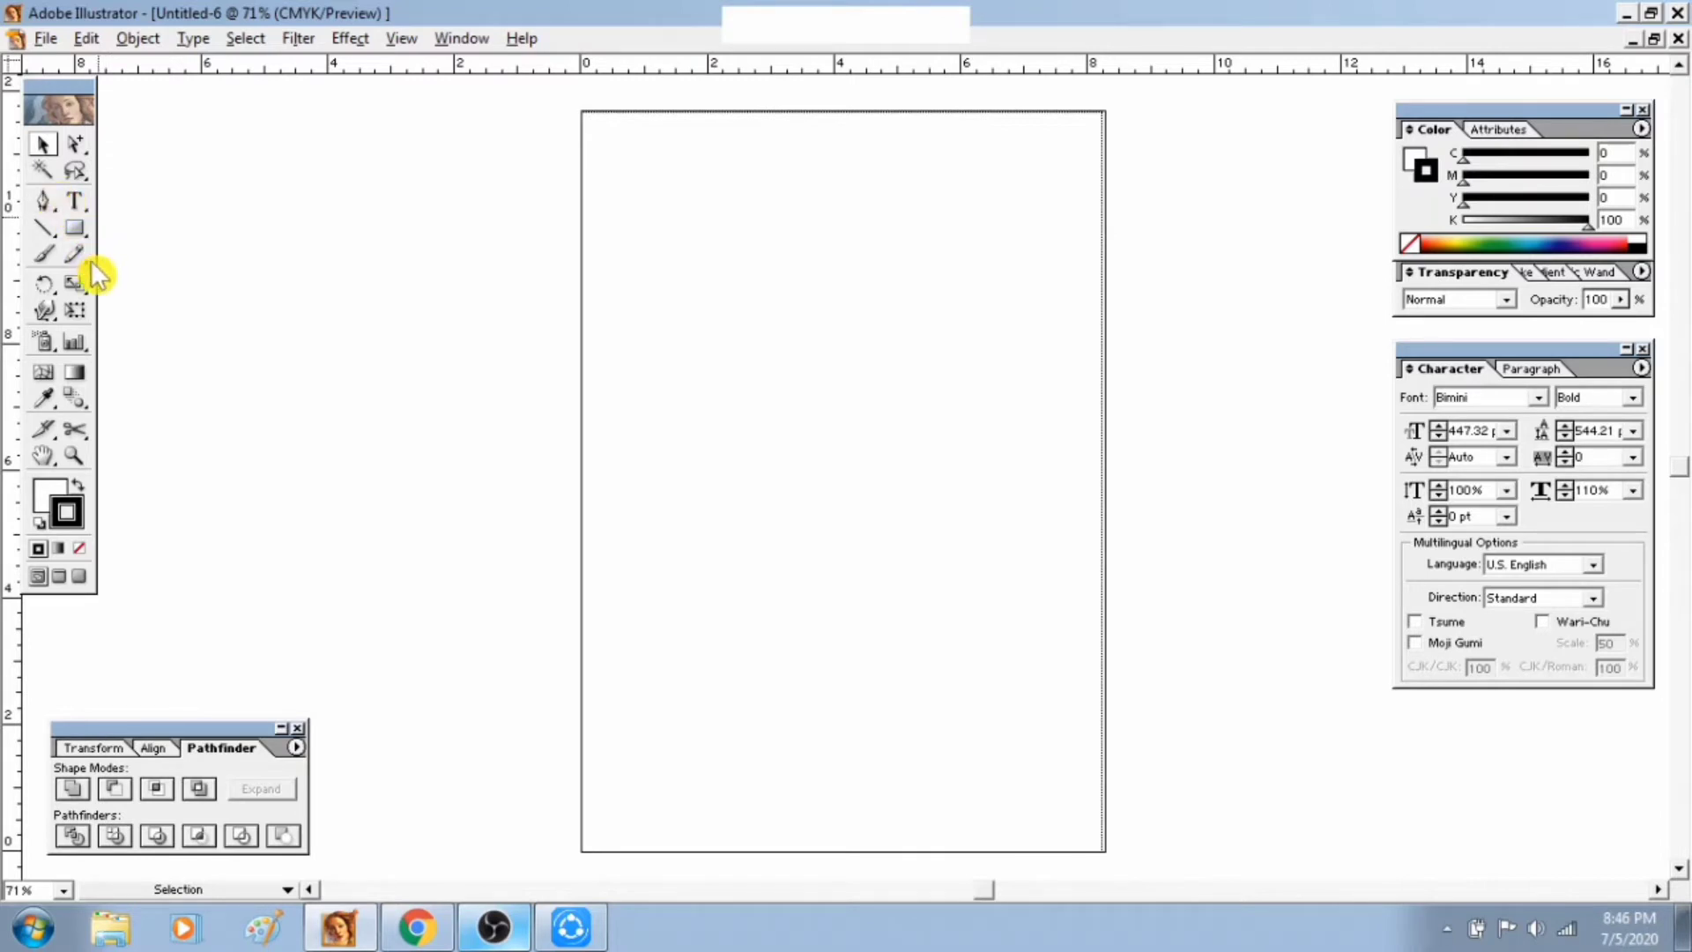
{"action": "left_click", "coordinate": [76, 224]}
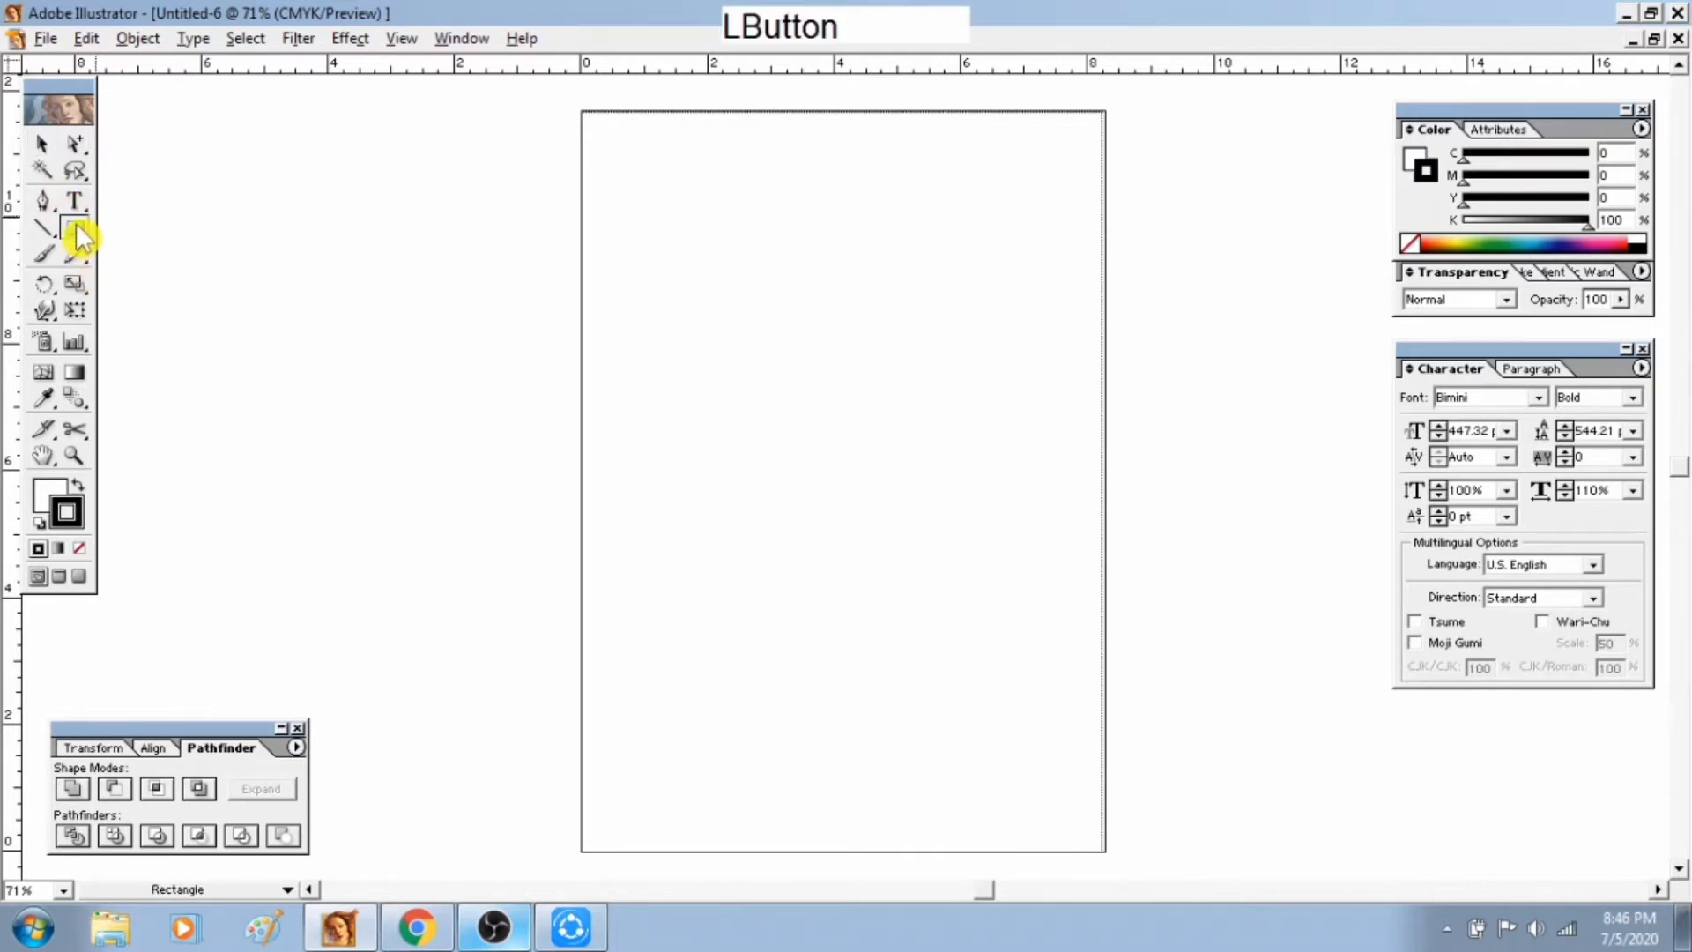
{"action": "left_click", "coordinate": [43, 145]}
{"action": "left_click", "coordinate": [51, 498]}
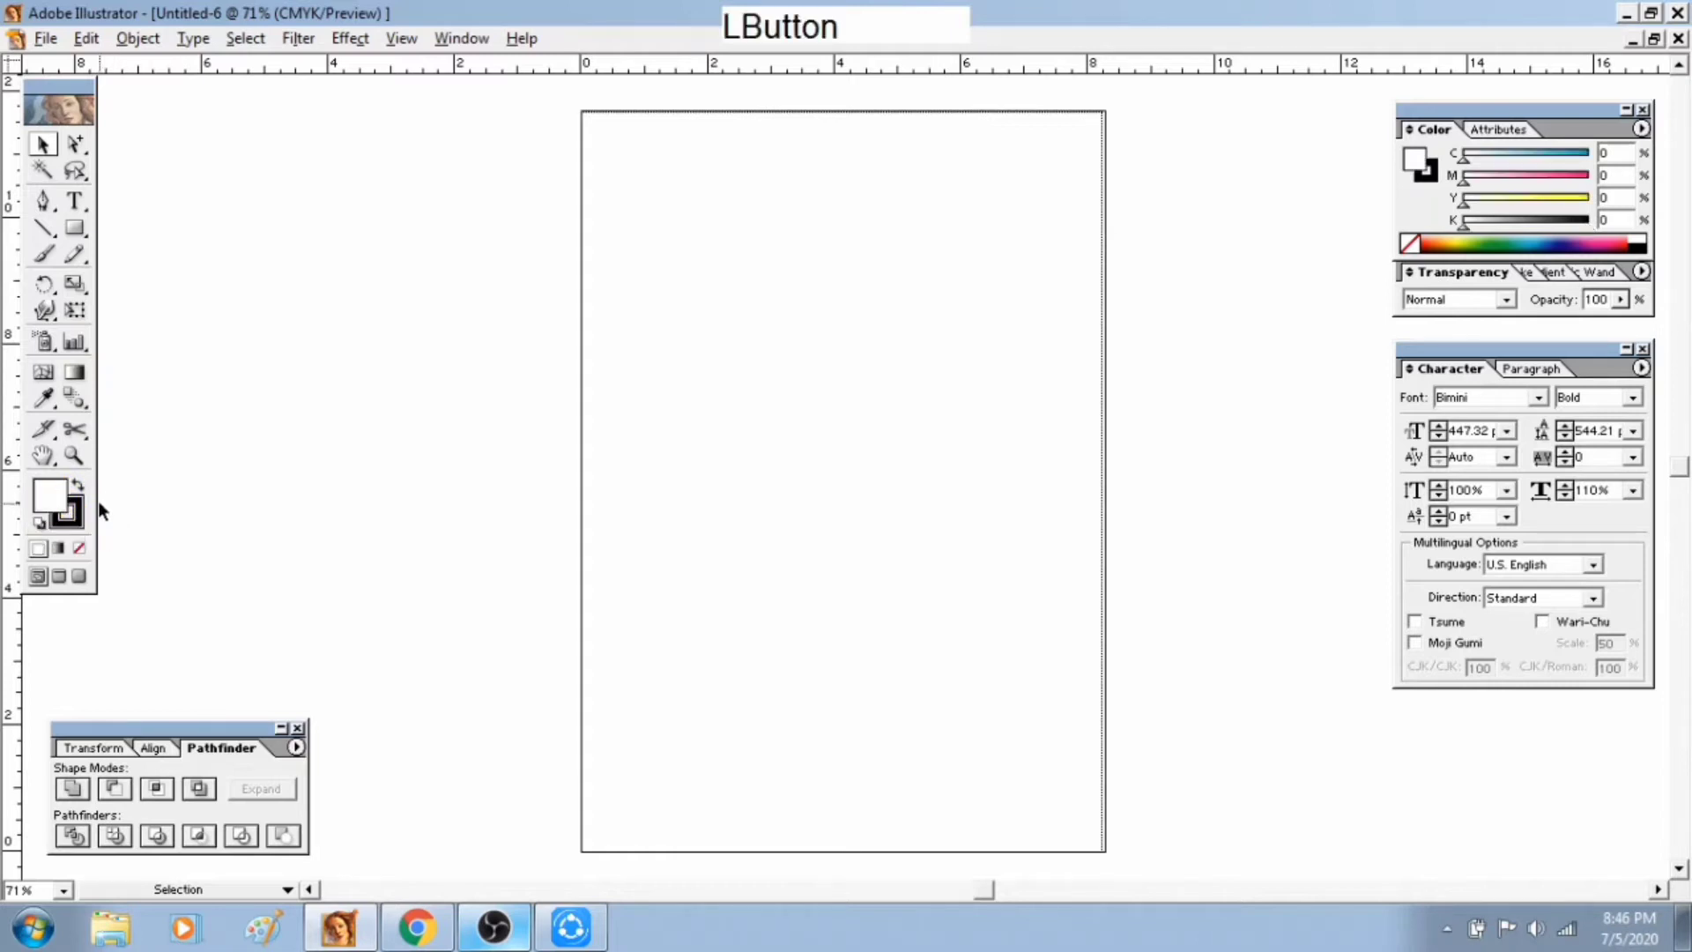
{"action": "left_click", "coordinate": [70, 518]}
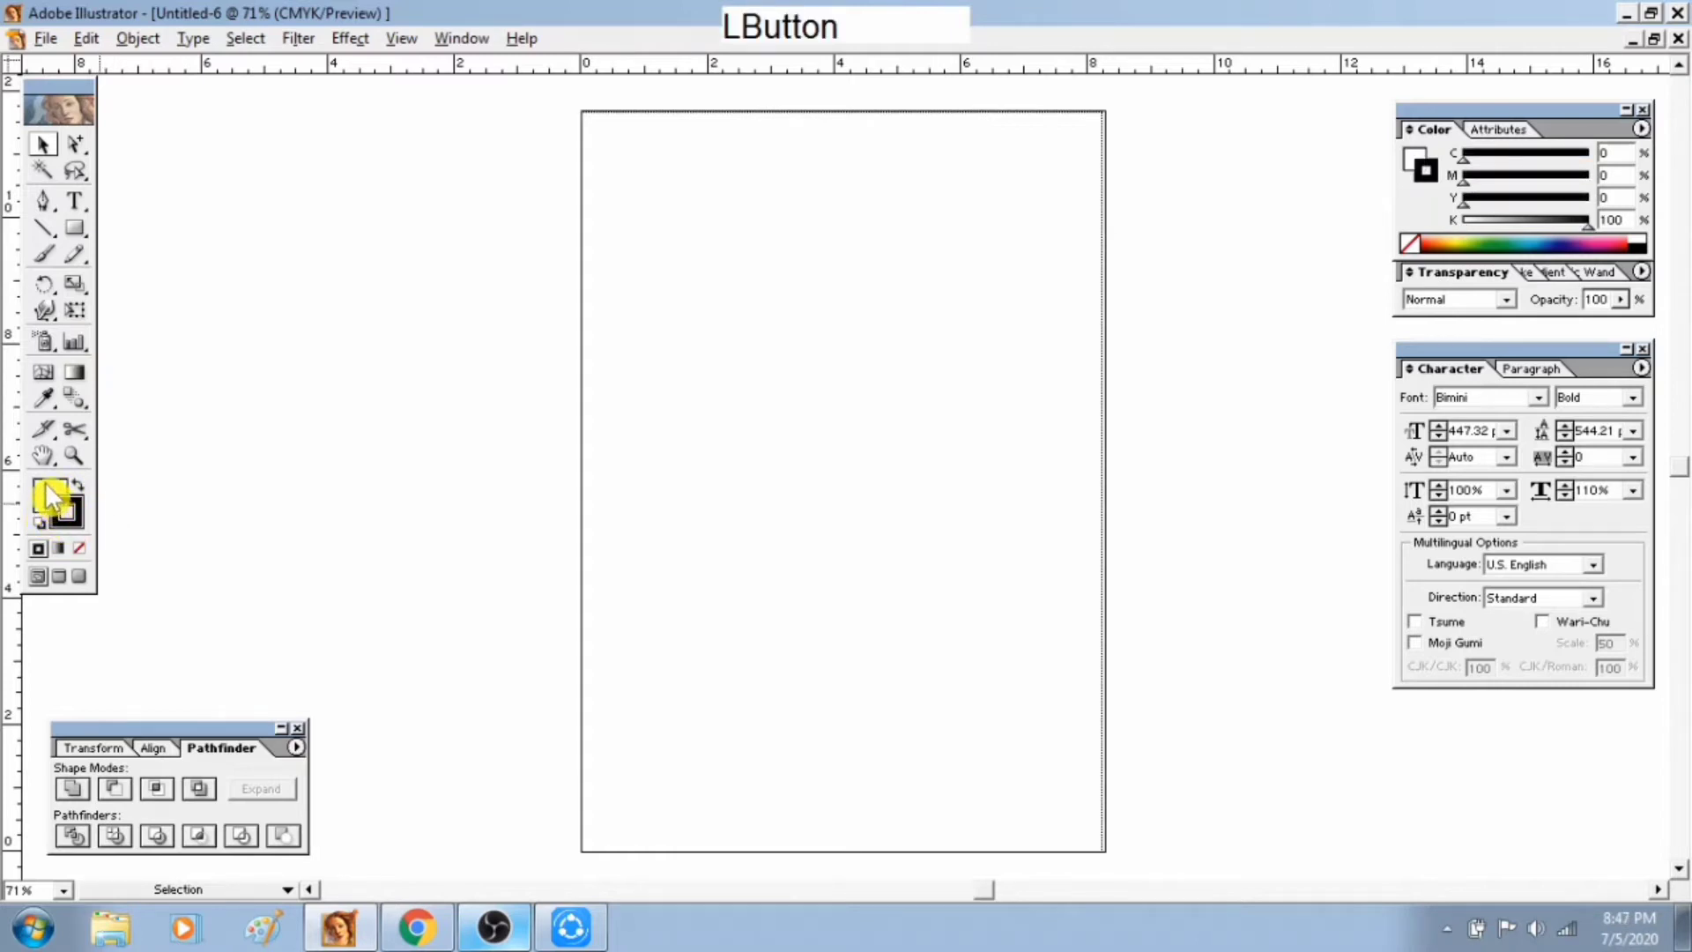
{"action": "left_click", "coordinate": [47, 491]}
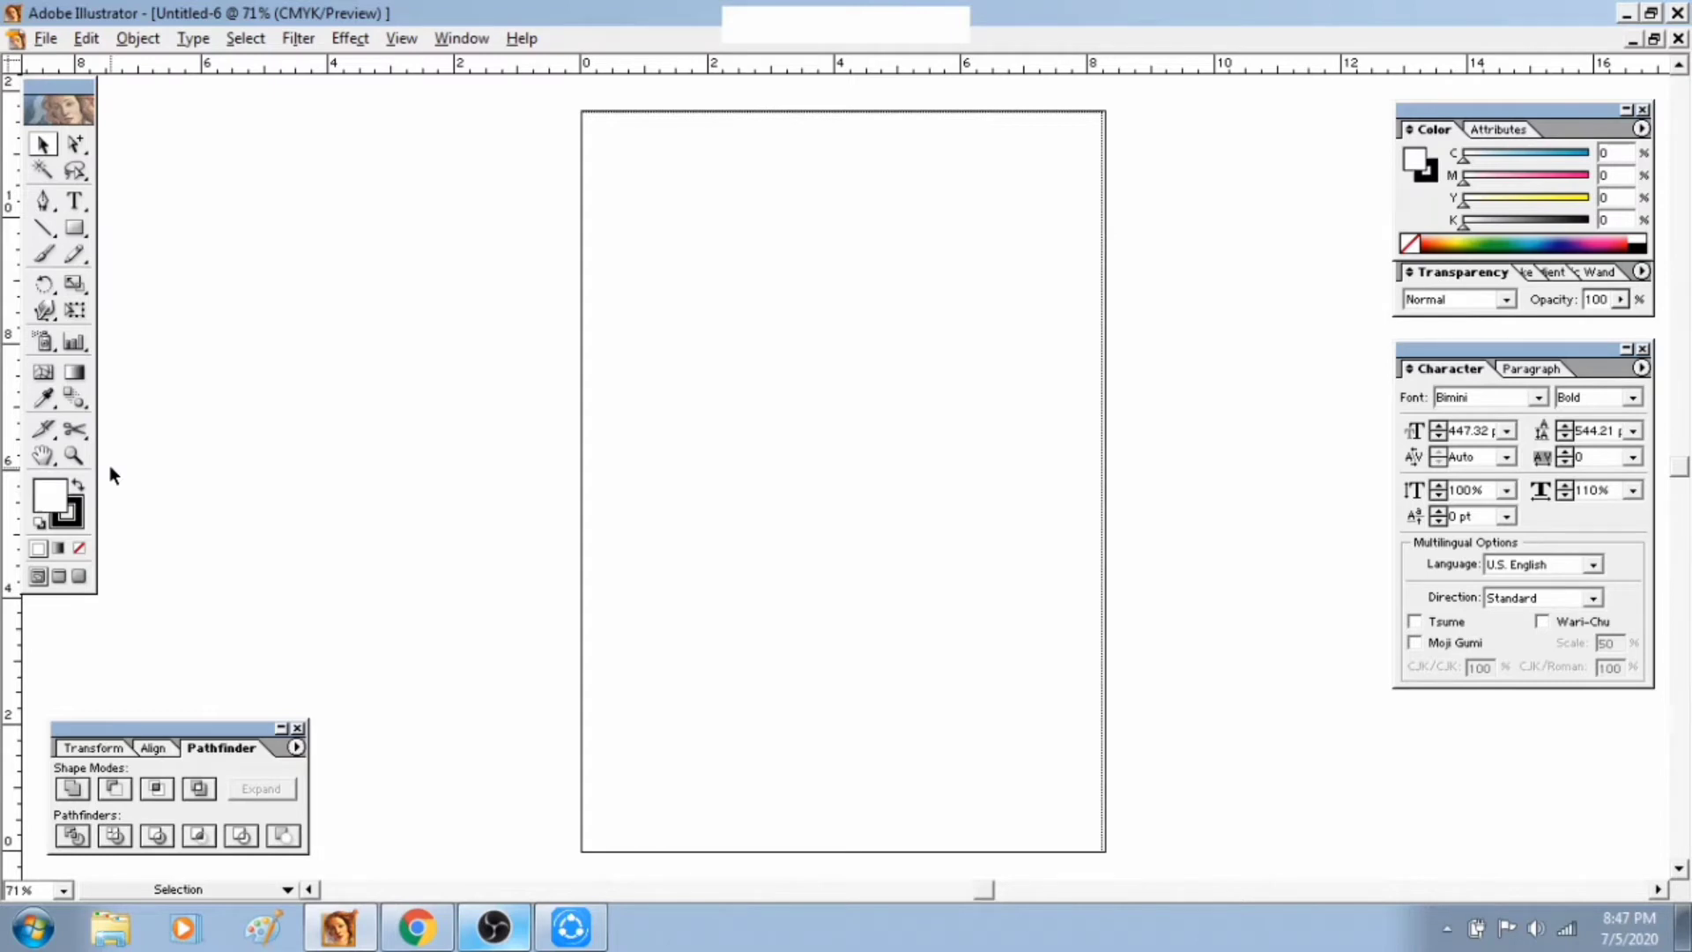
Draw a rectangle about 5.5 by 3 in on the upper artboard and three smaller rectangles of different proportions below it
{"action": "left_click", "coordinate": [76, 233]}
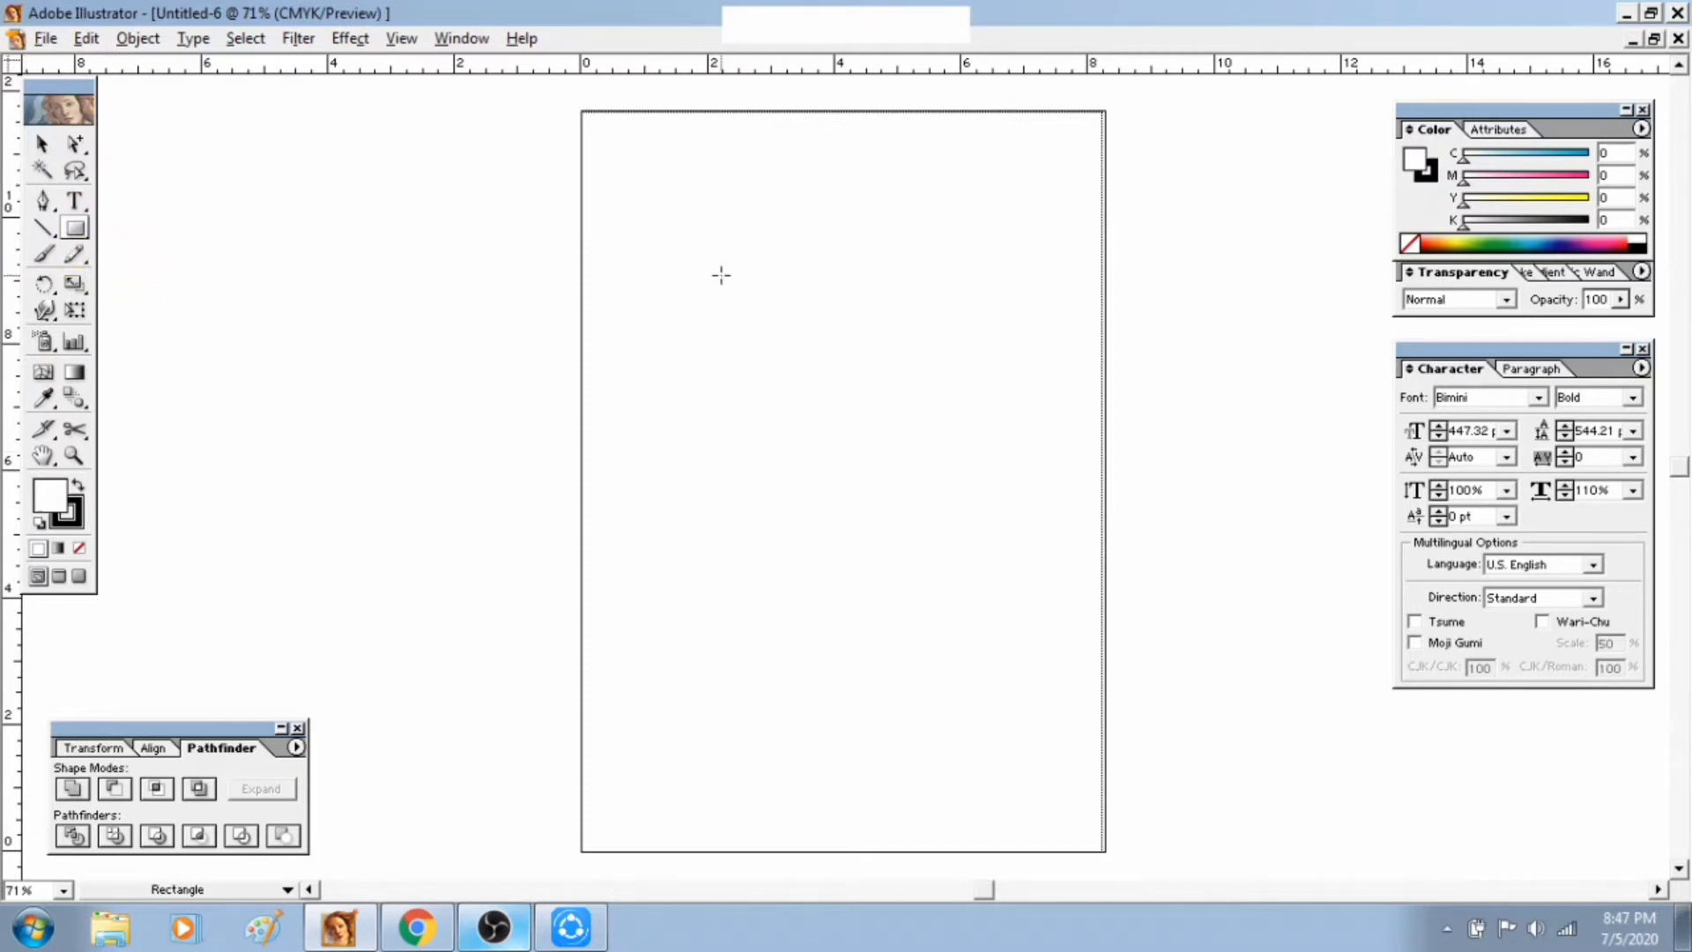
{"action": "left_click_drag", "start_coordinate": [660, 260], "coordinate": [1006, 453]}
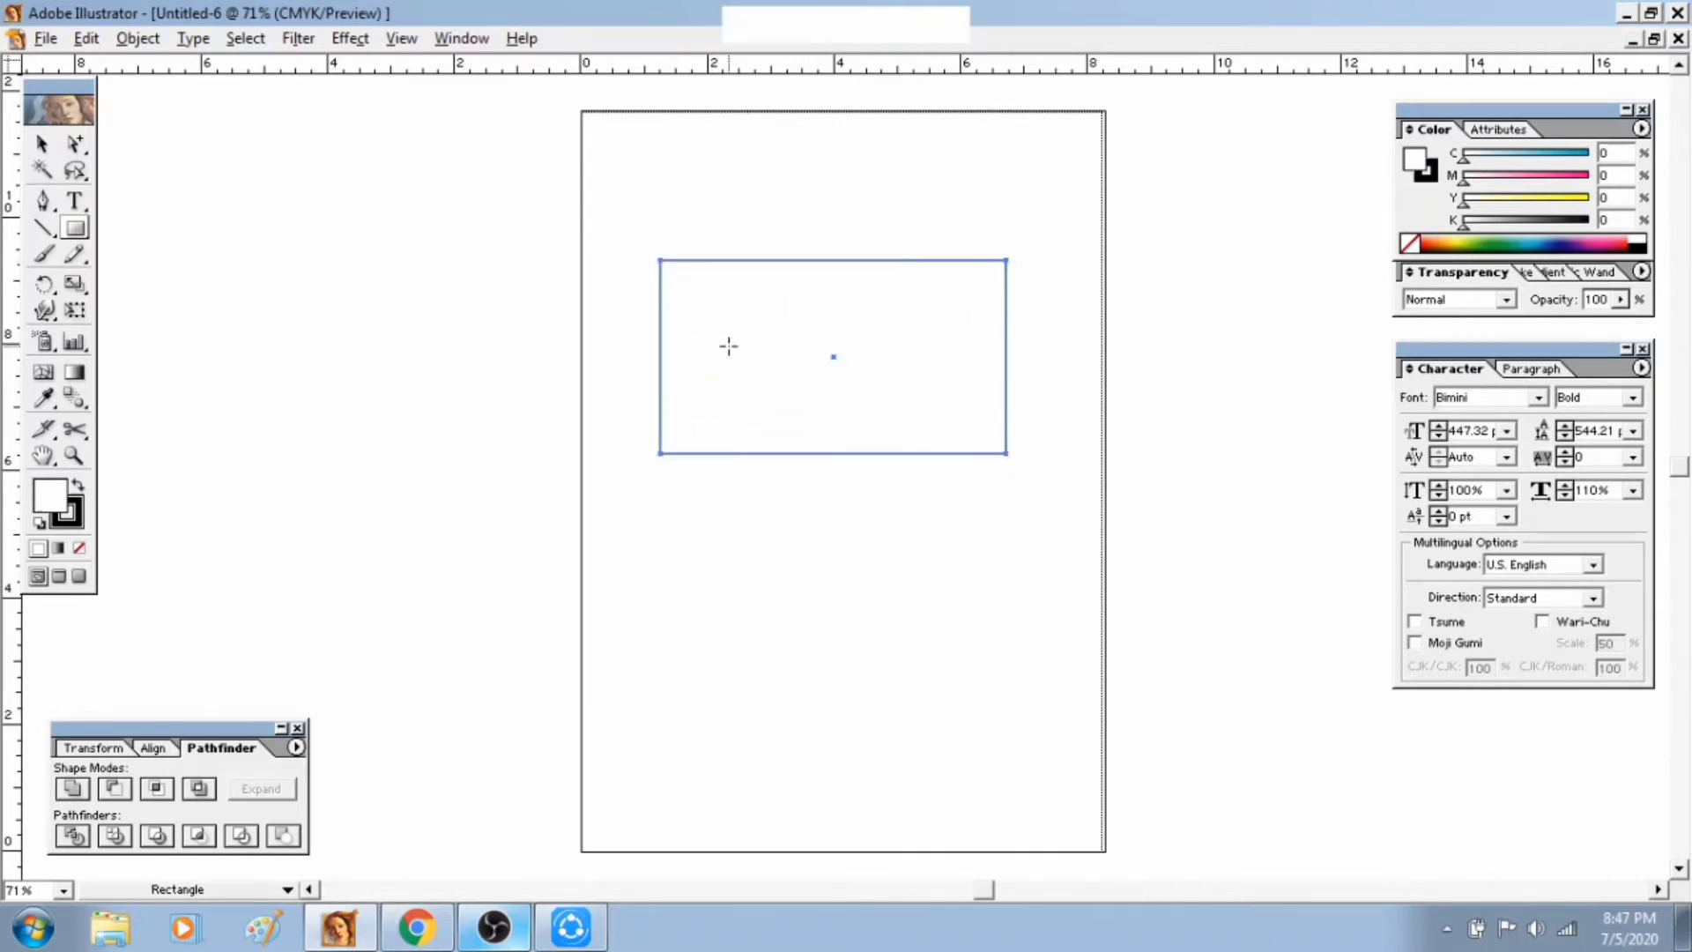
{"action": "left_click_drag", "start_coordinate": [657, 500], "coordinate": [830, 689]}
{"action": "left_click_drag", "start_coordinate": [893, 554], "coordinate": [1040, 593]}
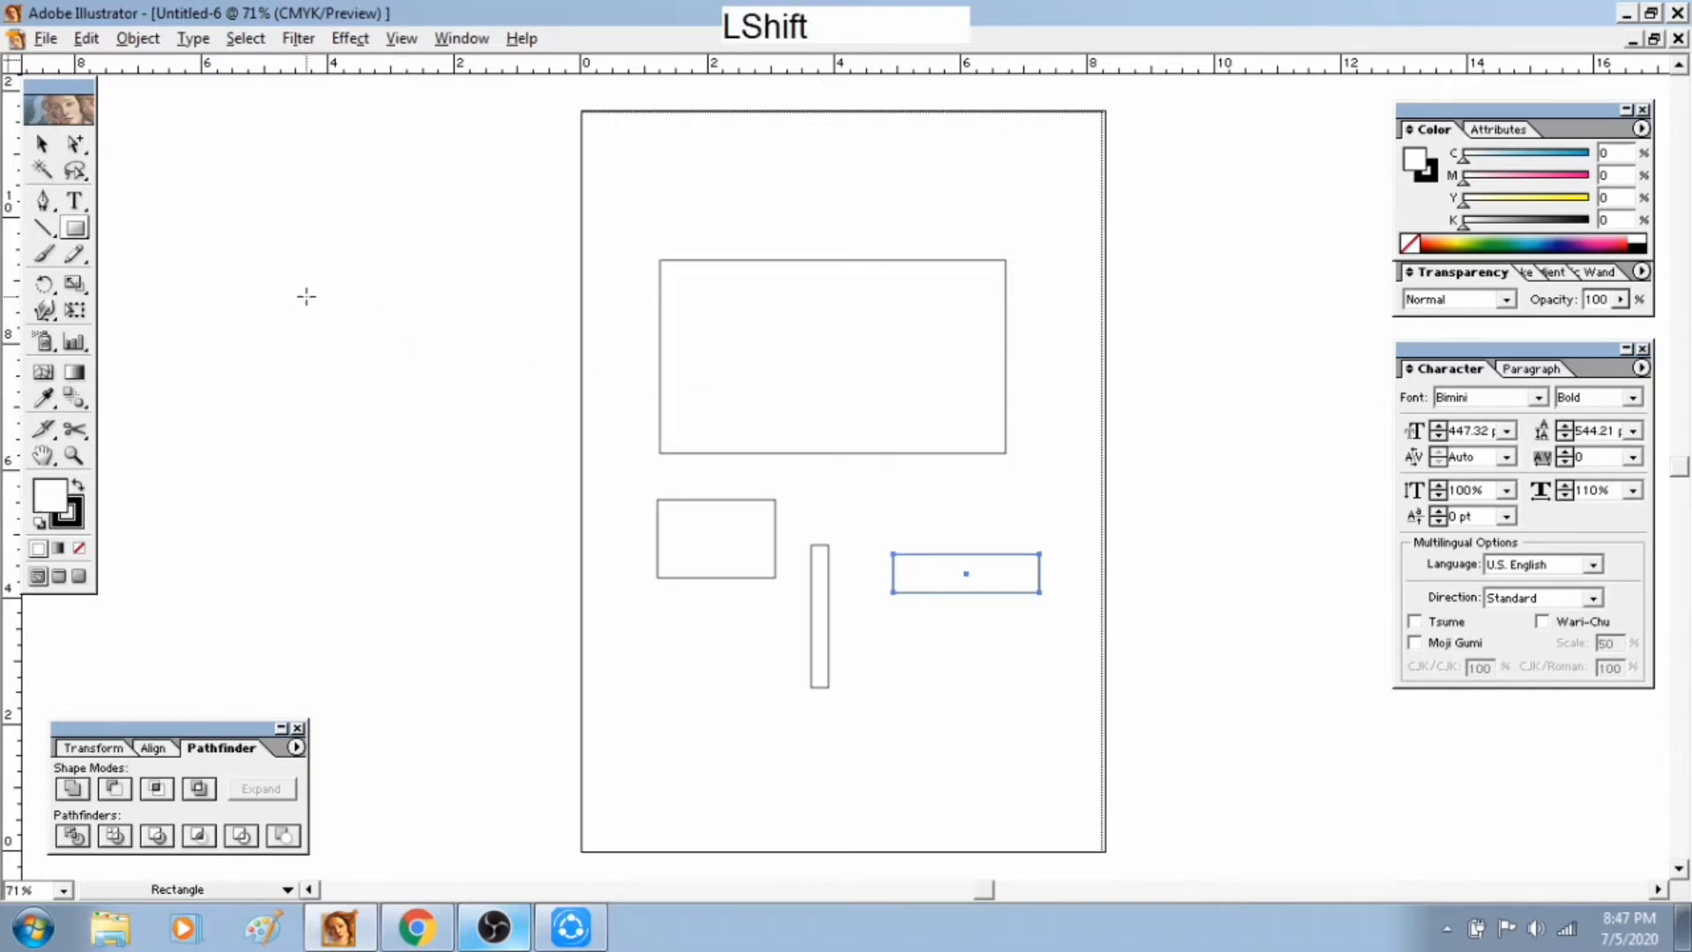
Draw two overlapping squares, about 4 in and 2.6 in, beside the artboard and a wide rectangle above them
{"action": "mouse_move", "coordinate": [306, 302]}
{"action": "left_mouse_down"}
{"action": "mouse_move", "coordinate": [408, 420]}
{"action": "mouse_move", "coordinate": [569, 536]}
{"action": "mouse_move", "coordinate": [526, 465]}
{"action": "mouse_move", "coordinate": [650, 635]}
{"action": "mouse_move", "coordinate": [801, 770]}
{"action": "mouse_move", "coordinate": [743, 687]}
{"action": "mouse_move", "coordinate": [611, 605]}
{"action": "mouse_move", "coordinate": [737, 740]}
{"action": "mouse_move", "coordinate": [774, 767]}
{"action": "mouse_move", "coordinate": [427, 412]}
{"action": "mouse_move", "coordinate": [504, 555]}
{"action": "left_mouse_up"}
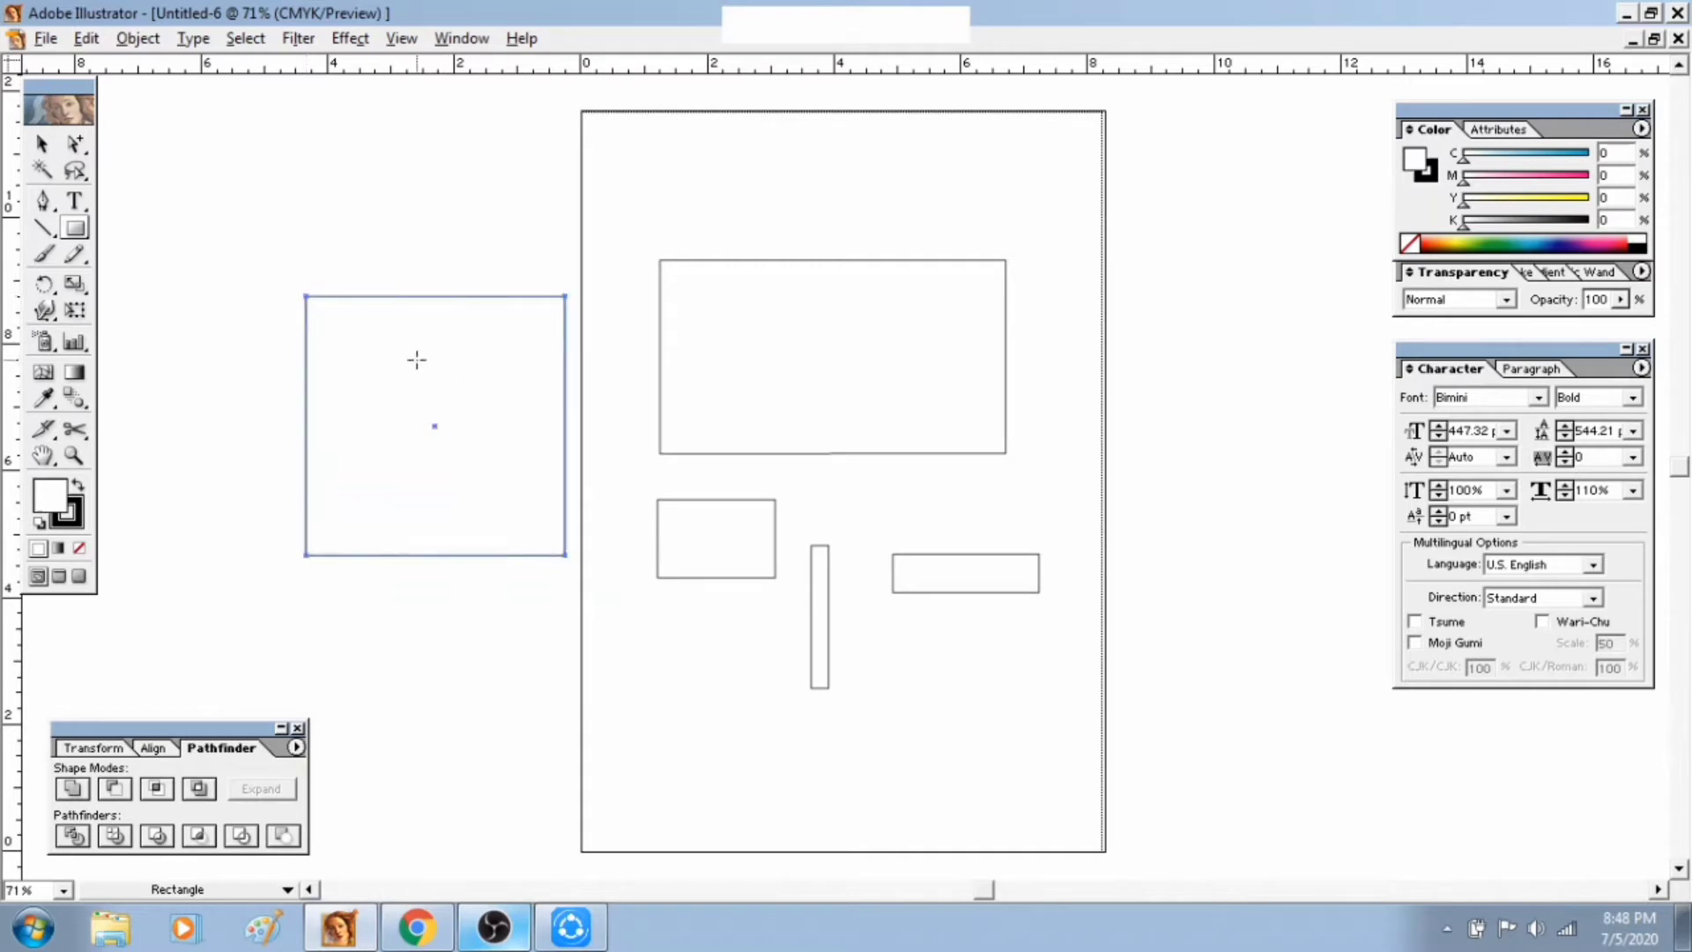
{"action": "left_click_drag", "start_coordinate": [406, 359], "coordinate": [557, 522]}
{"action": "left_click_drag", "start_coordinate": [289, 148], "coordinate": [581, 237]}
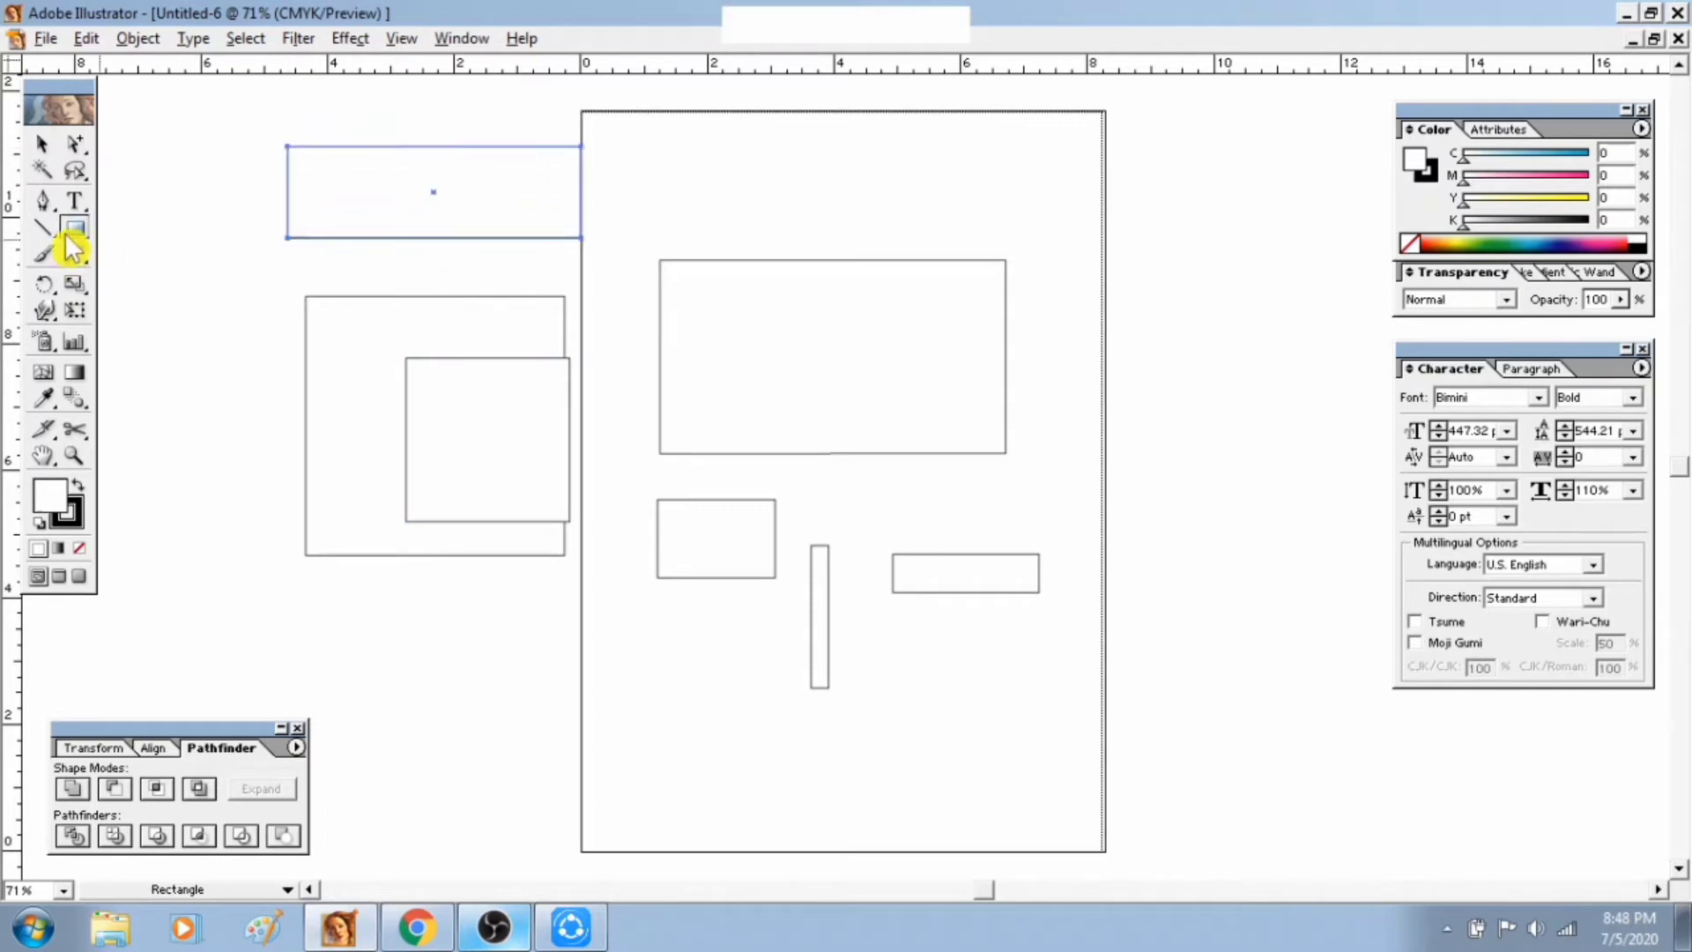
Draw three rounded rectangles around the existing shapes, two of them square and about 3.5 in wide
{"action": "left_click_drag", "start_coordinate": [74, 235], "coordinate": [141, 237]}
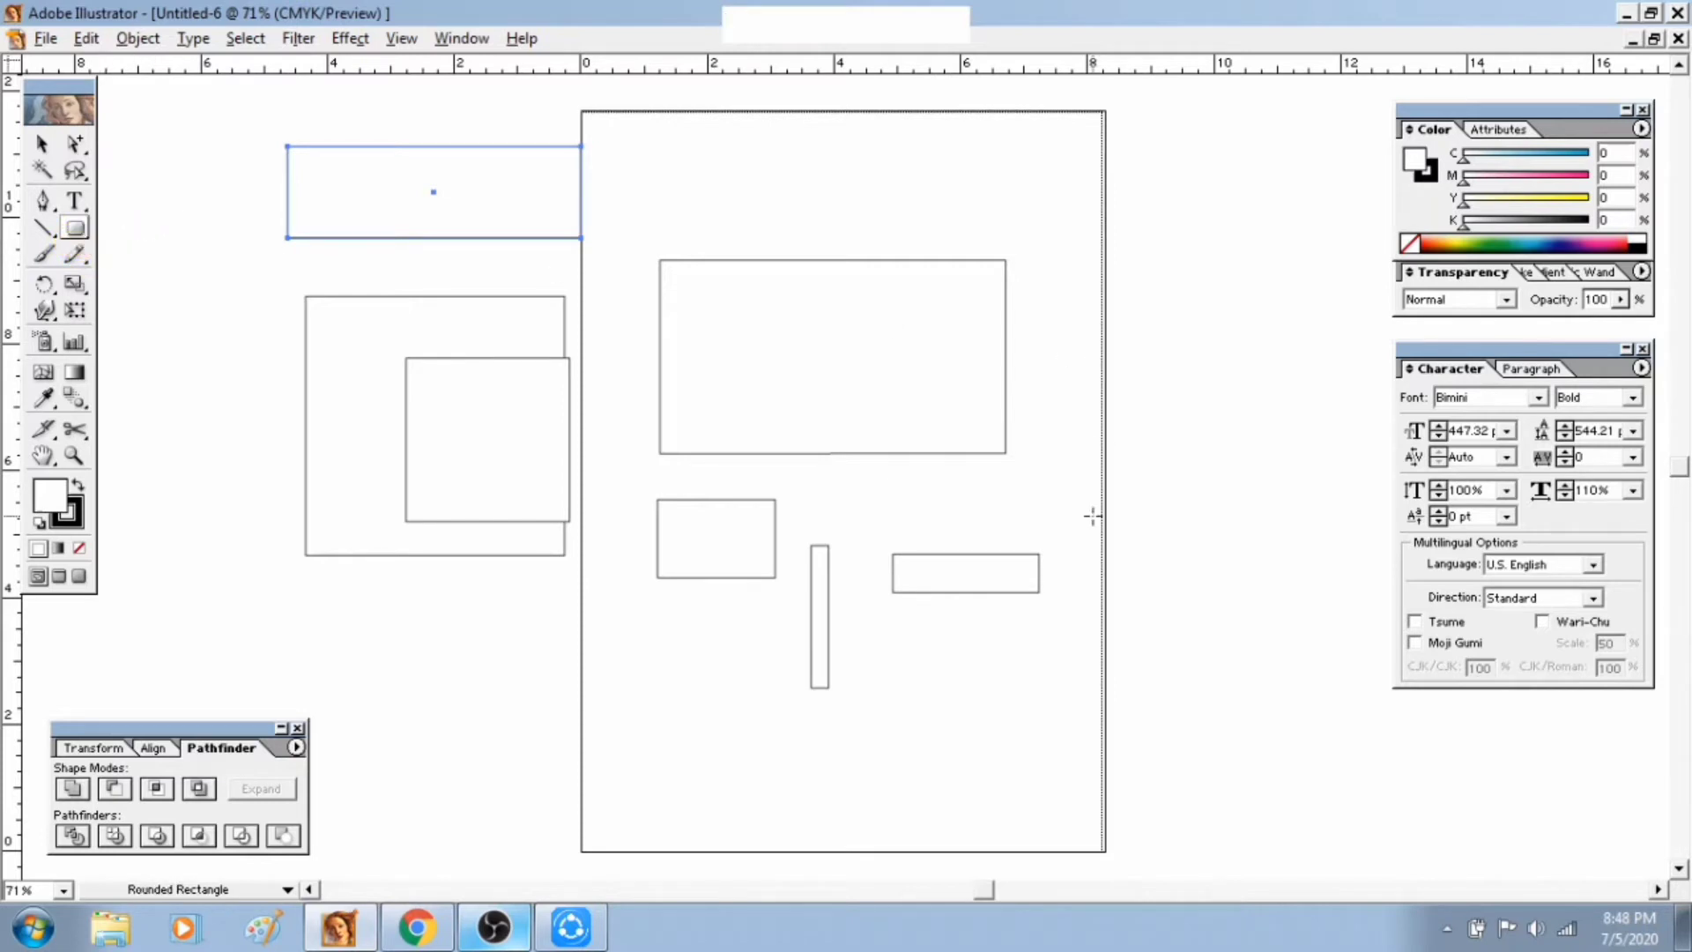
{"action": "left_click_drag", "start_coordinate": [1150, 339], "coordinate": [1365, 552]}
{"action": "left_click_drag", "start_coordinate": [321, 643], "coordinate": [504, 755]}
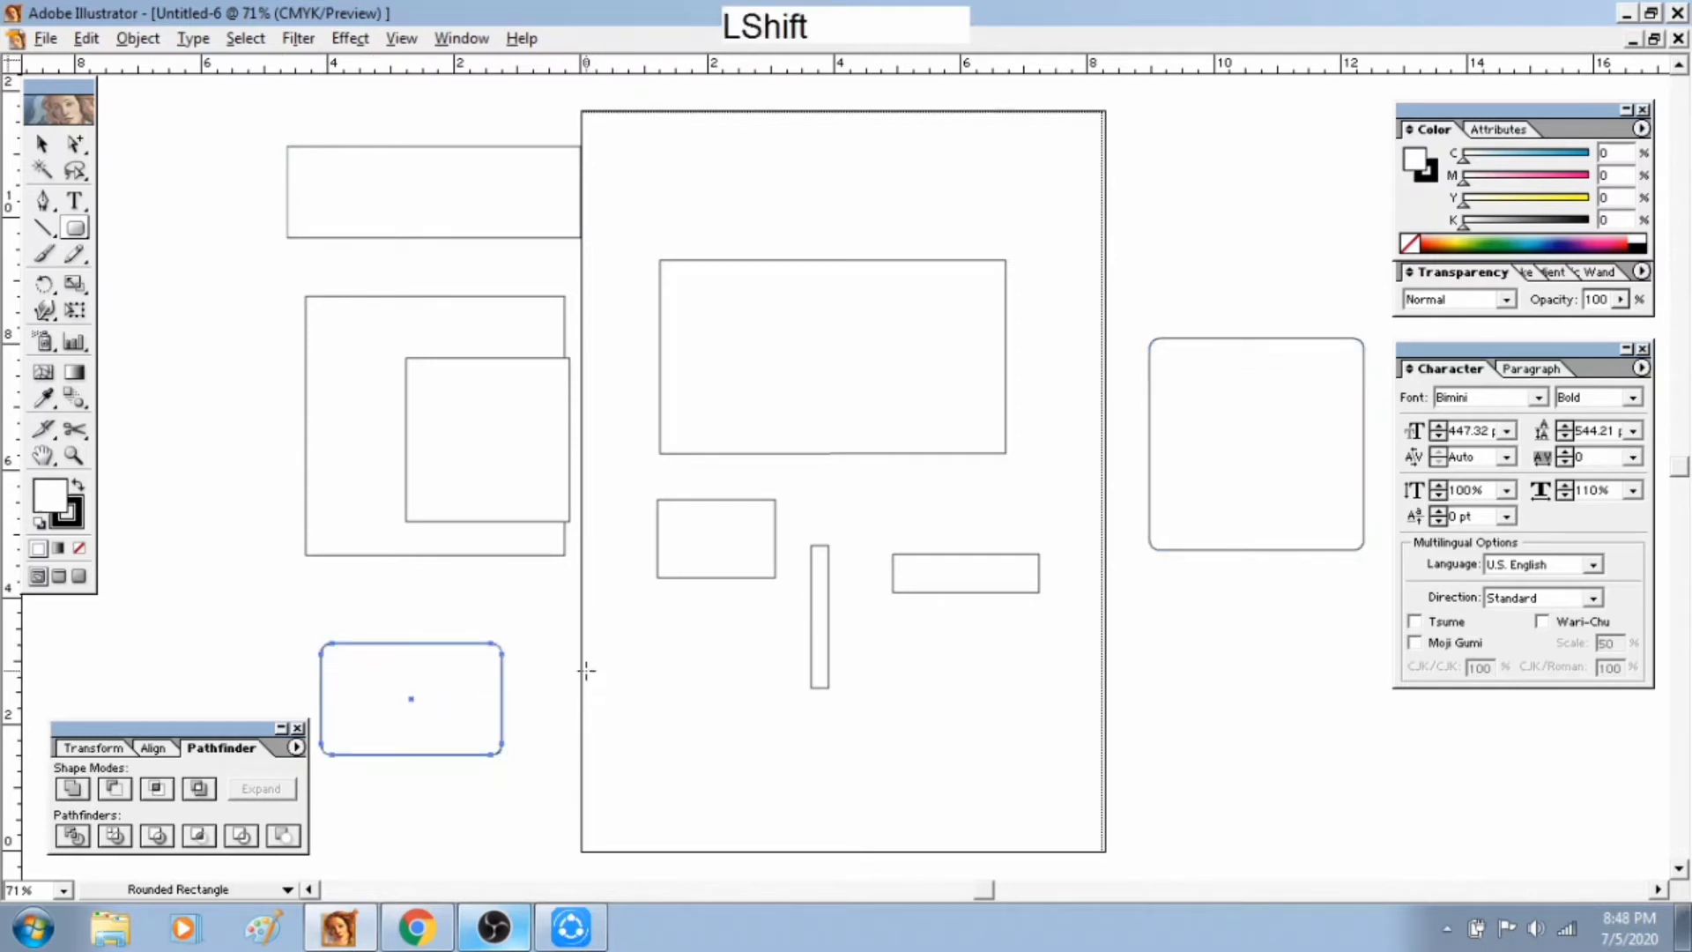
{"action": "left_click_drag", "start_coordinate": [583, 655], "coordinate": [799, 871]}
Draw three ellipses of different proportions and a circle about 2.7 in across in the empty area beside the rectangles
{"action": "key", "text": "space"}
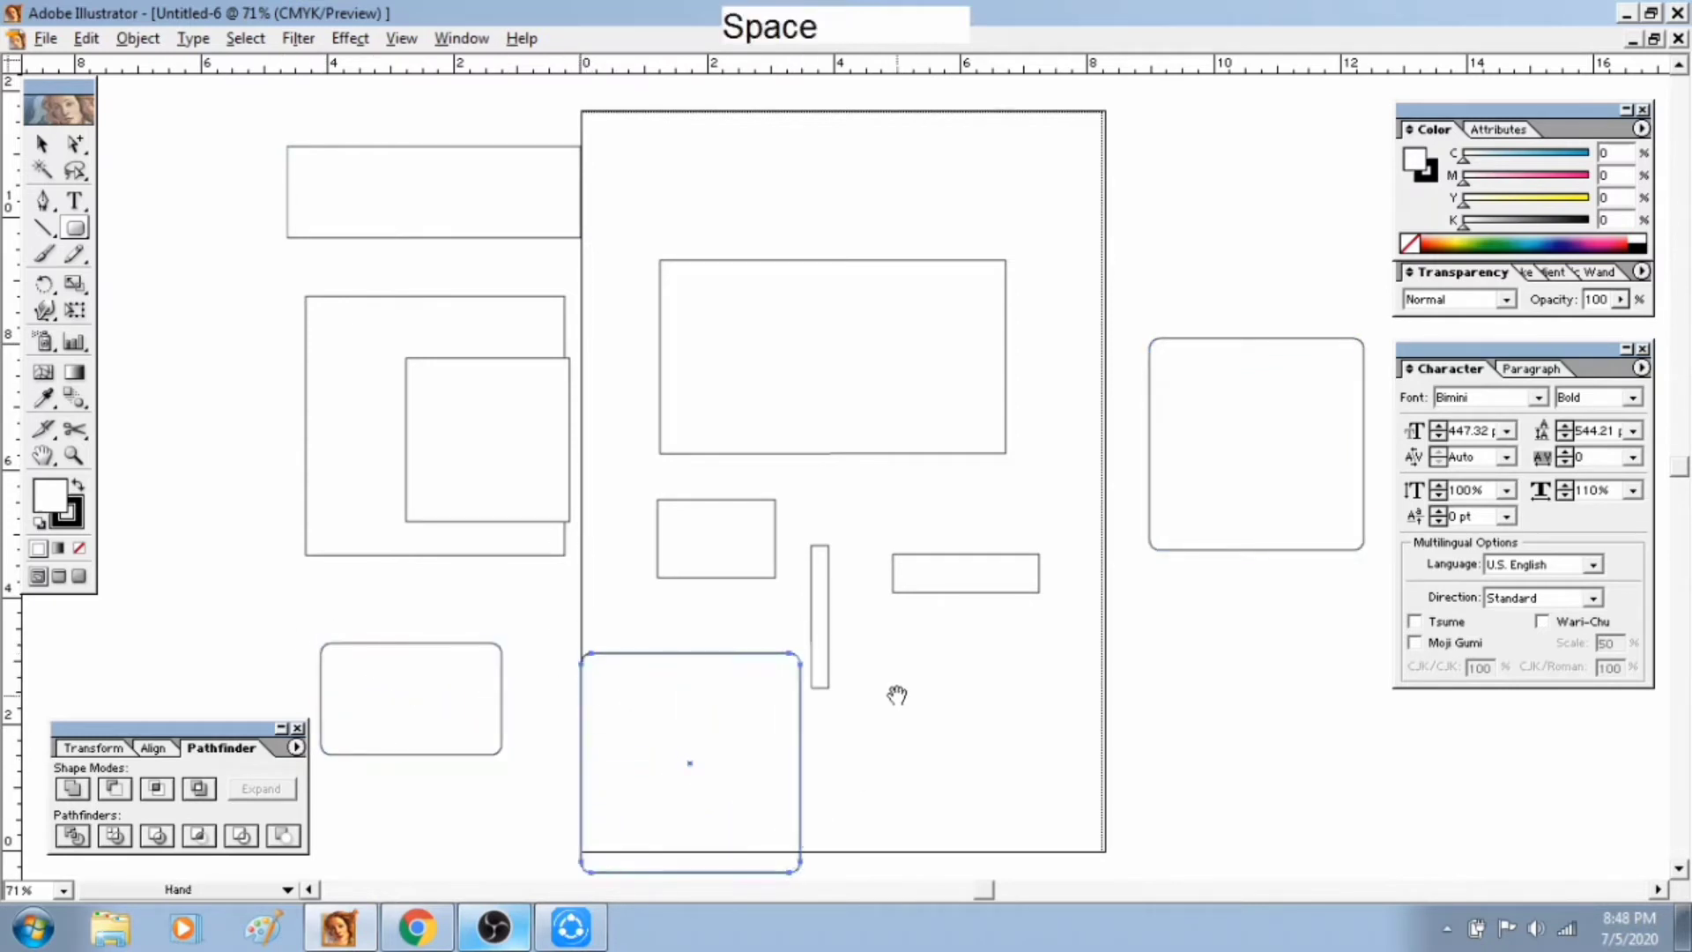
{"action": "left_click_drag", "start_coordinate": [582, 578], "coordinate": [688, 502]}
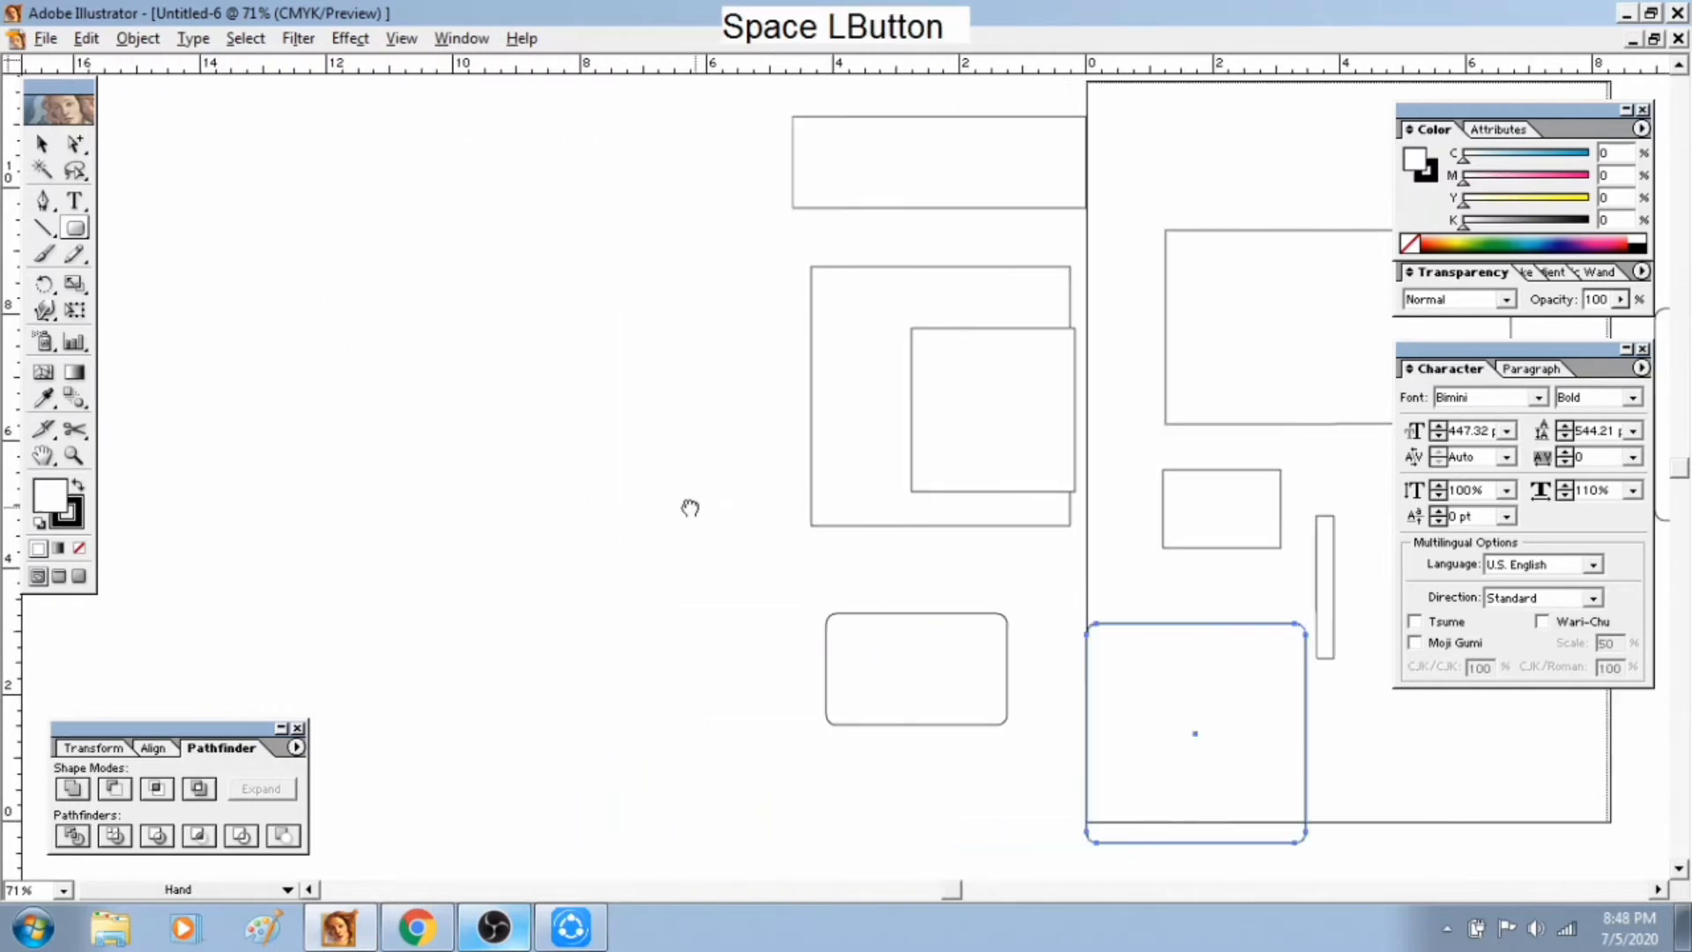
{"action": "left_click", "coordinate": [77, 233]}
{"action": "left_click_drag", "start_coordinate": [77, 233], "coordinate": [163, 231]}
{"action": "mouse_move", "coordinate": [288, 193]}
{"action": "left_mouse_down"}
{"action": "mouse_move", "coordinate": [564, 314]}
{"action": "mouse_move", "coordinate": [610, 490]}
{"action": "mouse_move", "coordinate": [690, 571]}
{"action": "left_mouse_up"}
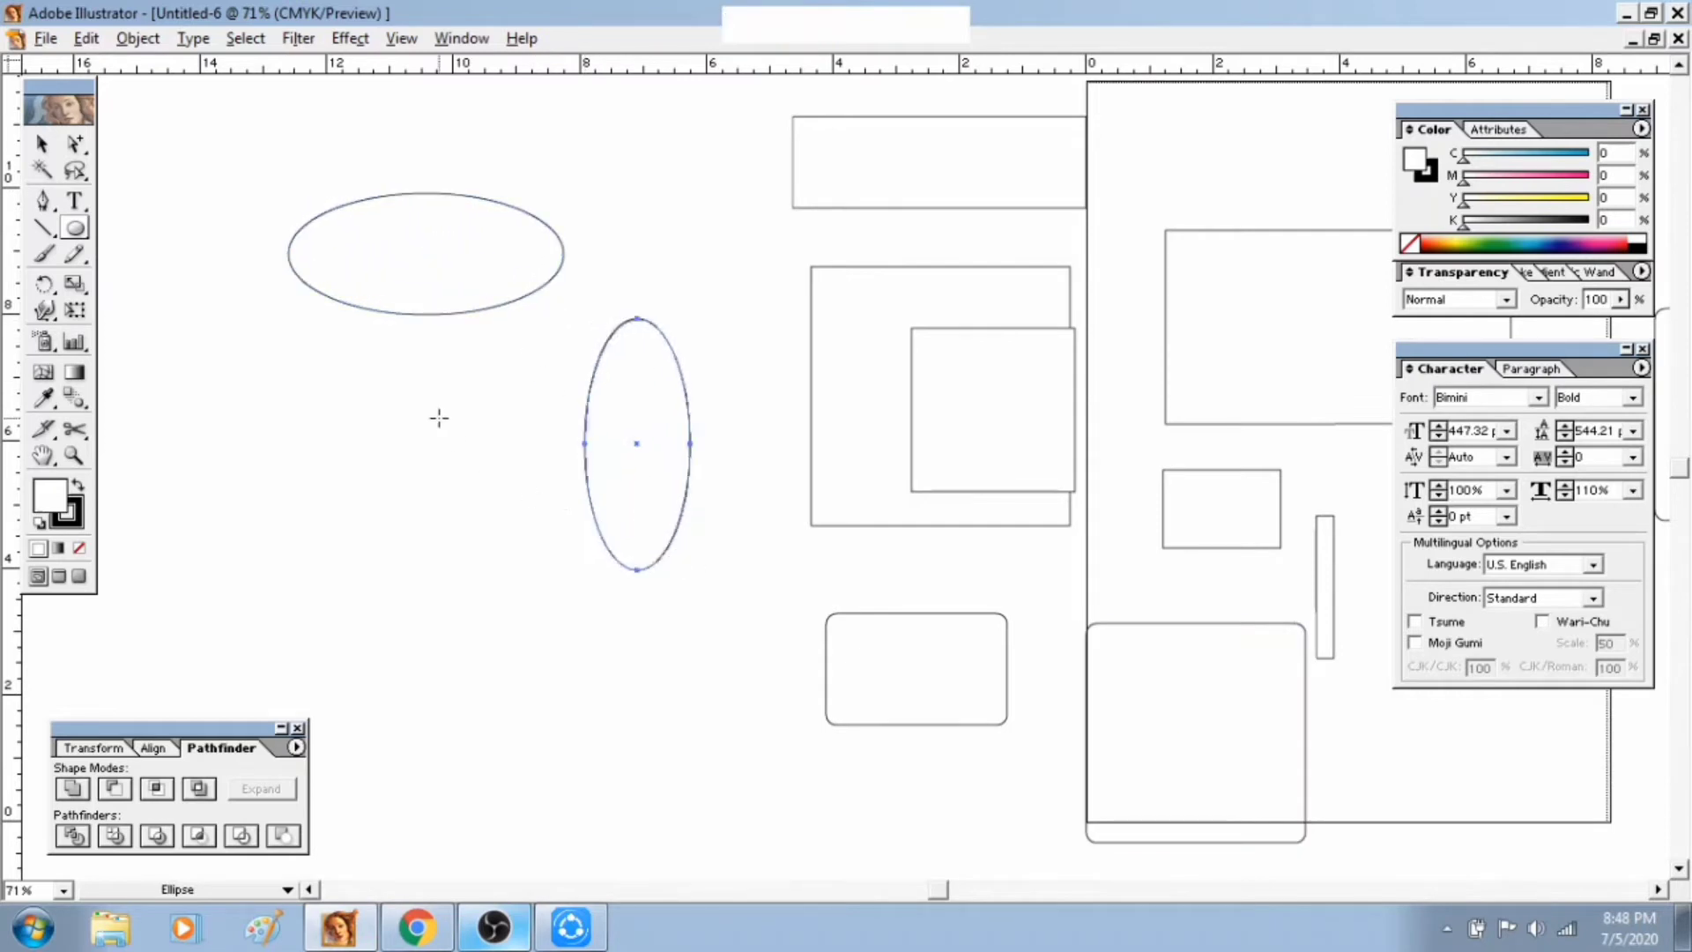
{"action": "left_click_drag", "start_coordinate": [412, 394], "coordinate": [546, 488]}
{"action": "left_click_drag", "start_coordinate": [344, 570], "coordinate": [516, 689]}
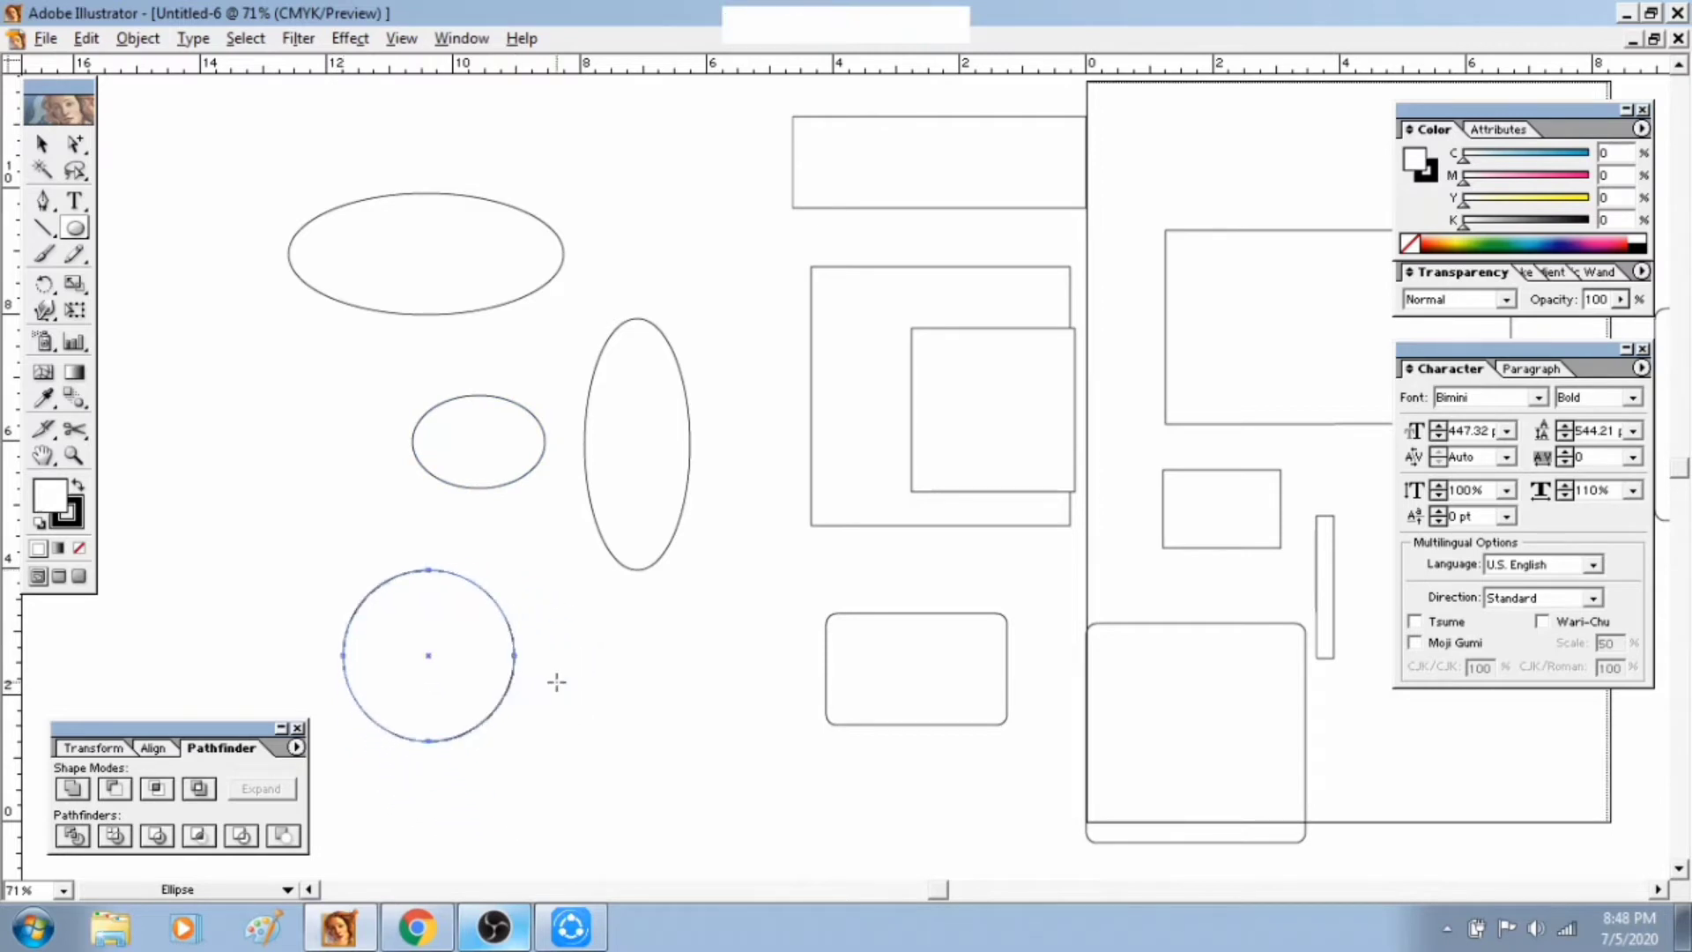
{"action": "left_click", "coordinate": [76, 231]}
{"action": "left_click_drag", "start_coordinate": [76, 226], "coordinate": [197, 236]}
{"action": "key", "text": "space"}
{"action": "left_click_drag", "start_coordinate": [257, 299], "coordinate": [525, 327]}
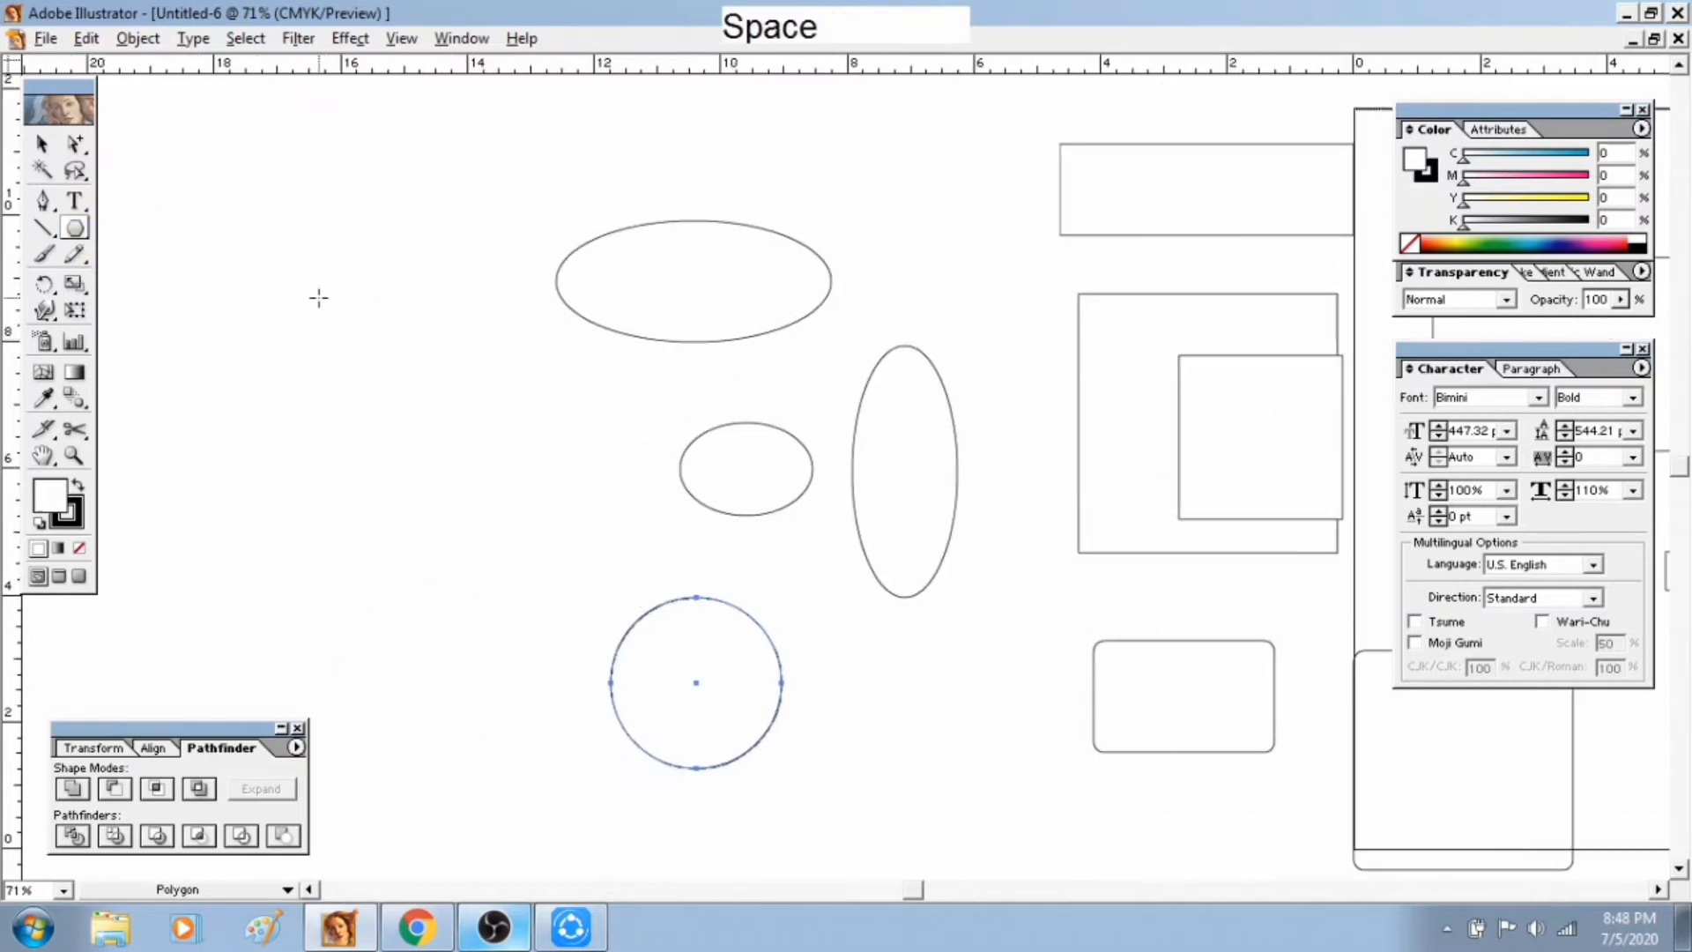
{"action": "left_click", "coordinate": [75, 227]}
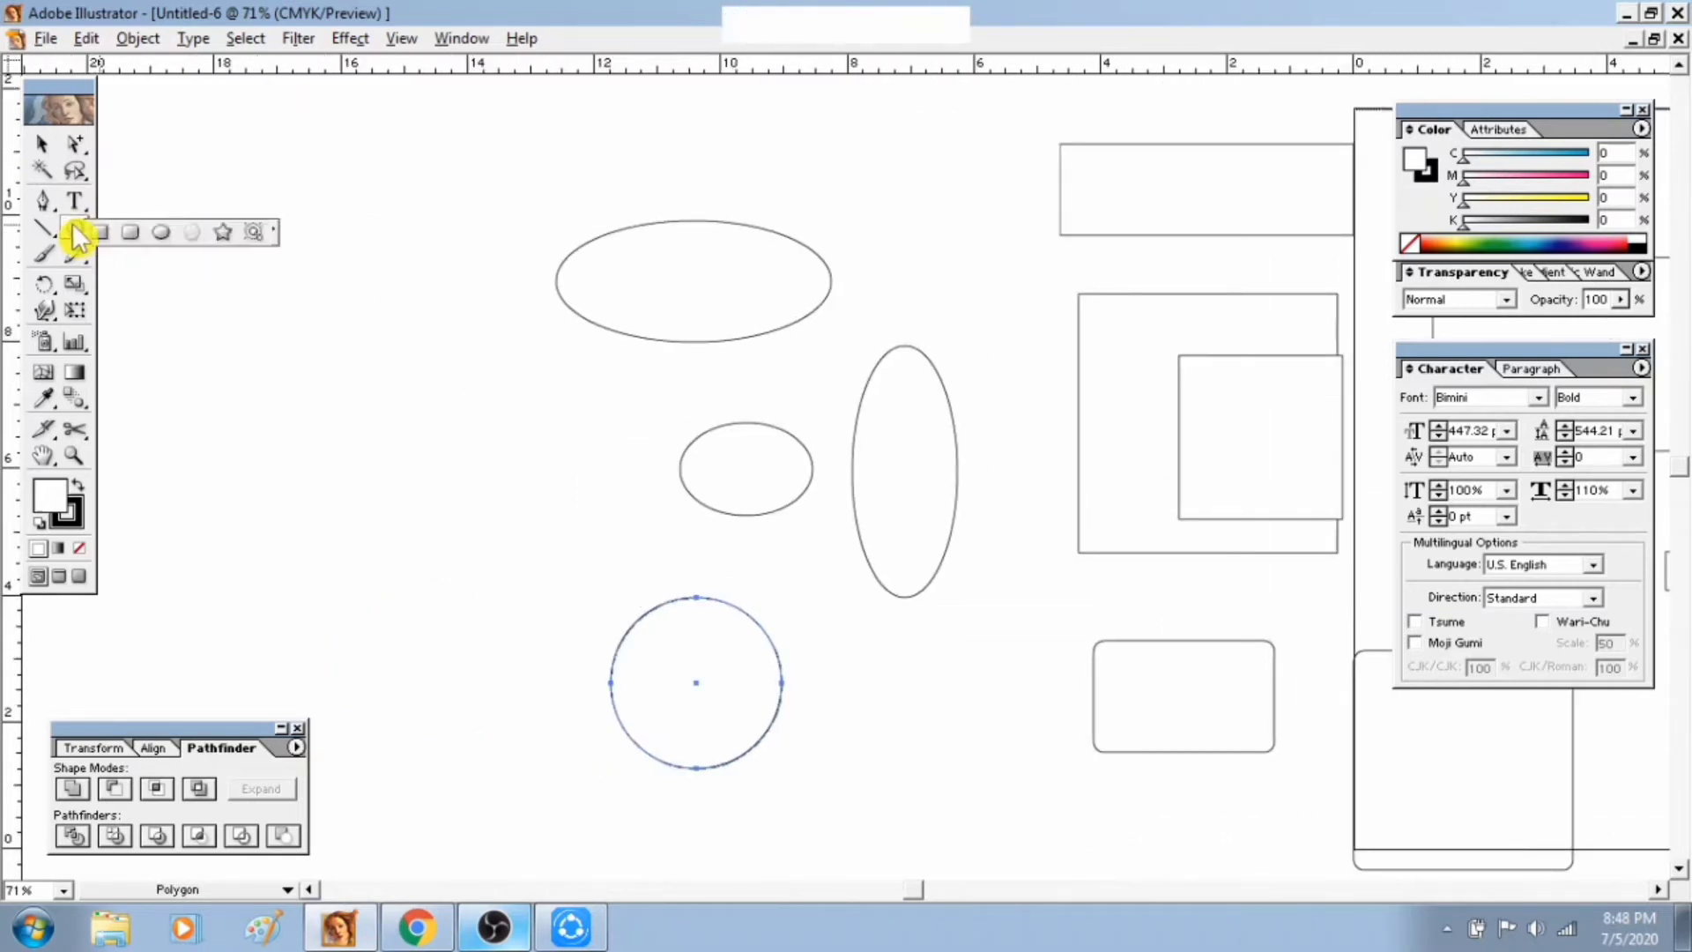
{"action": "left_click_drag", "start_coordinate": [74, 226], "coordinate": [74, 225]}
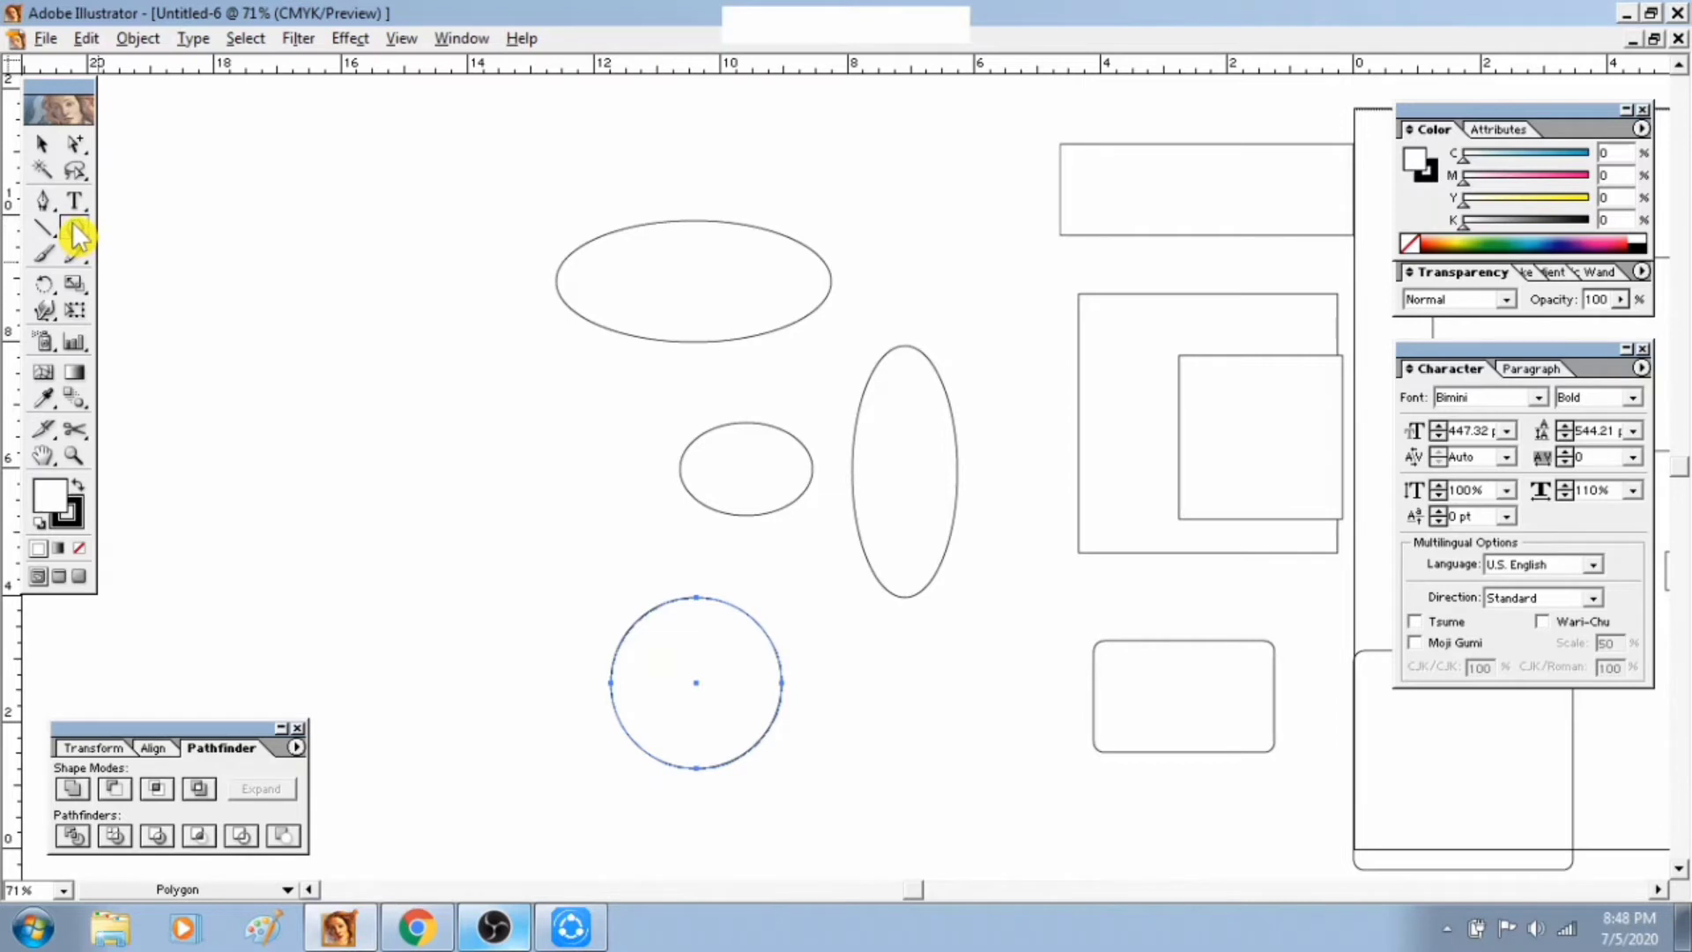
{"action": "left_click", "coordinate": [75, 233]}
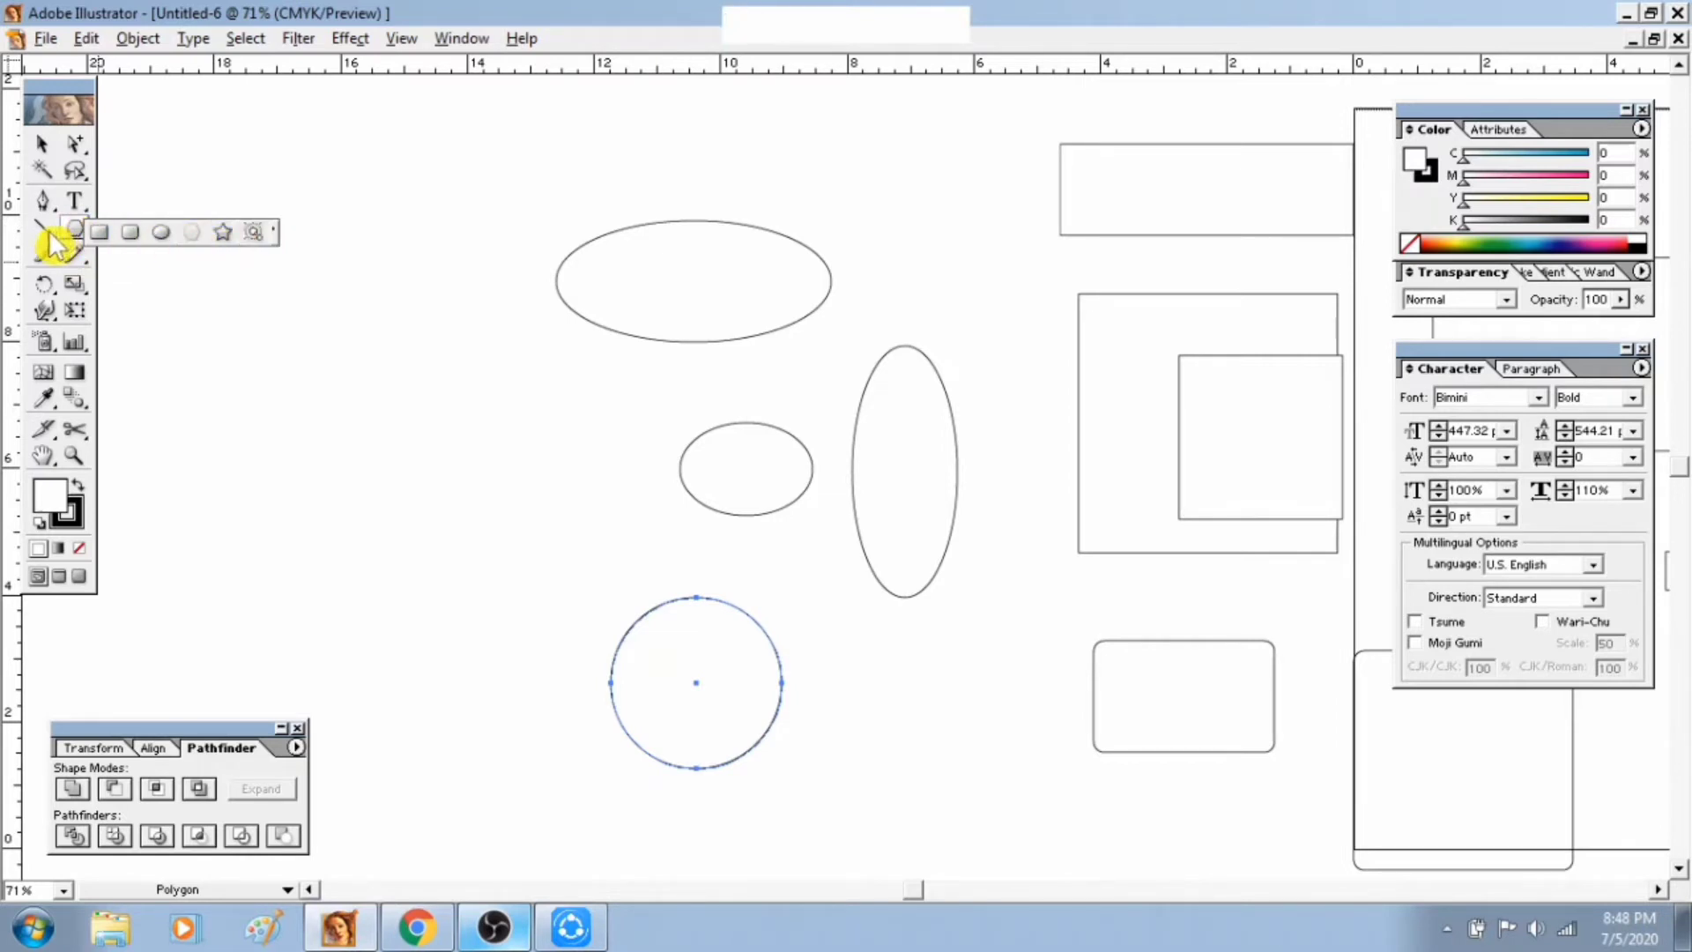
Draw a large upright five-pointed star and a smaller rotated star beside the ellipses with the Star tool
{"action": "left_click", "coordinate": [74, 234]}
{"action": "left_click_drag", "start_coordinate": [76, 235], "coordinate": [223, 232]}
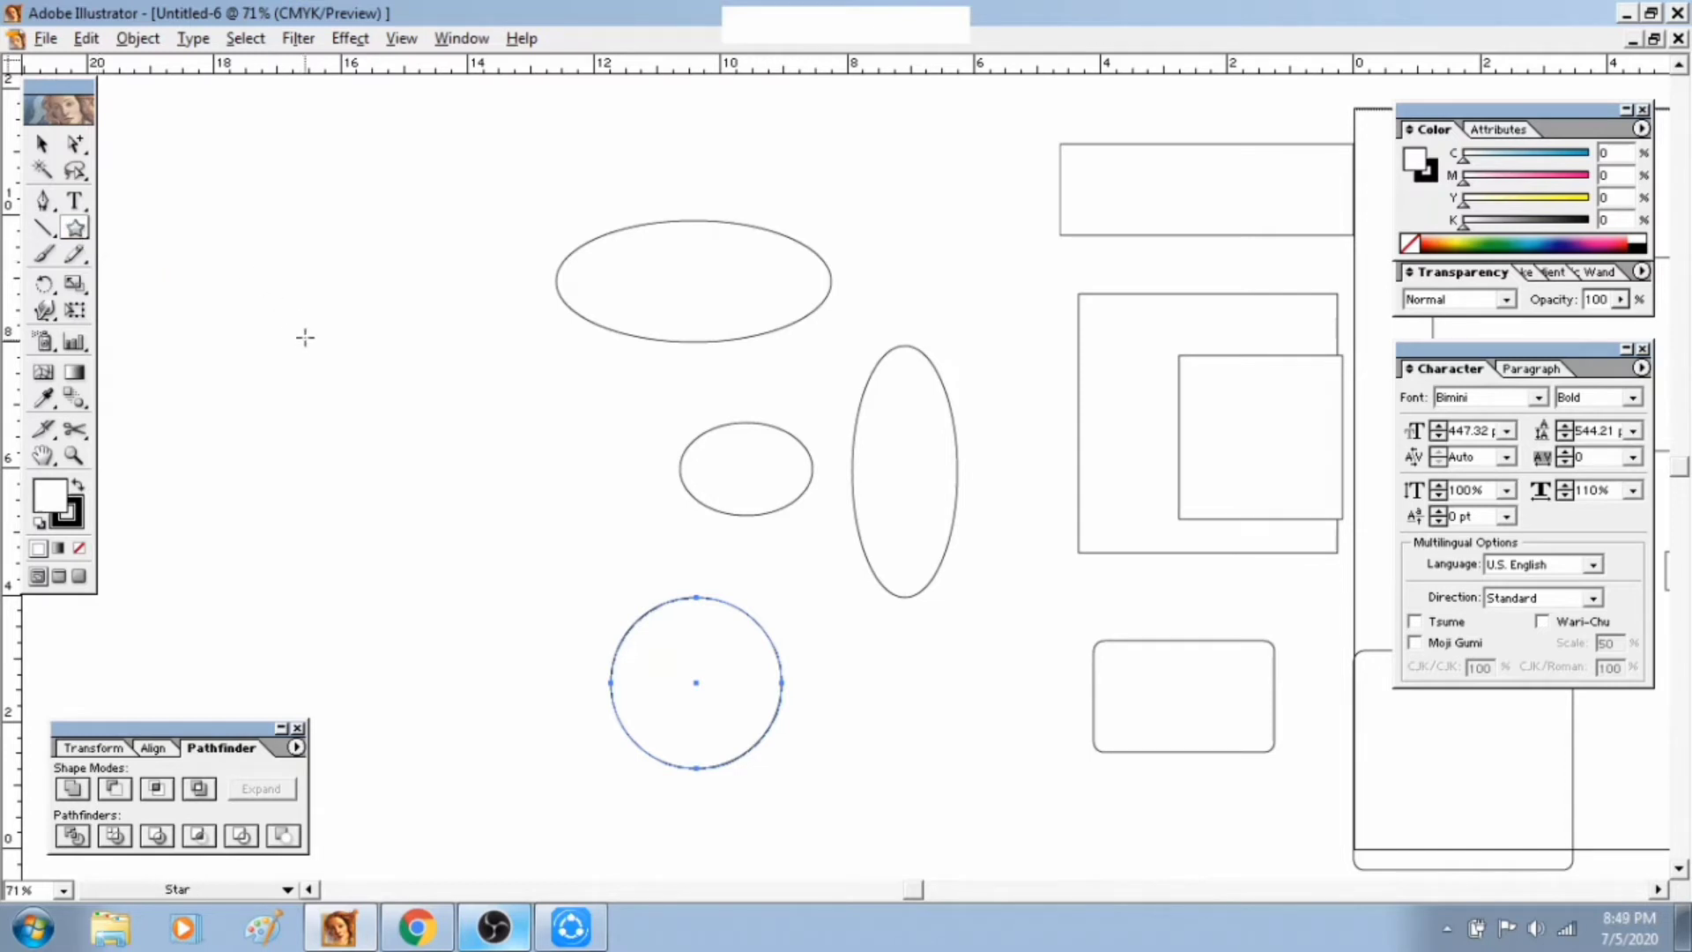
{"action": "left_click_drag", "start_coordinate": [246, 349], "coordinate": [338, 417]}
{"action": "left_click", "coordinate": [42, 139]}
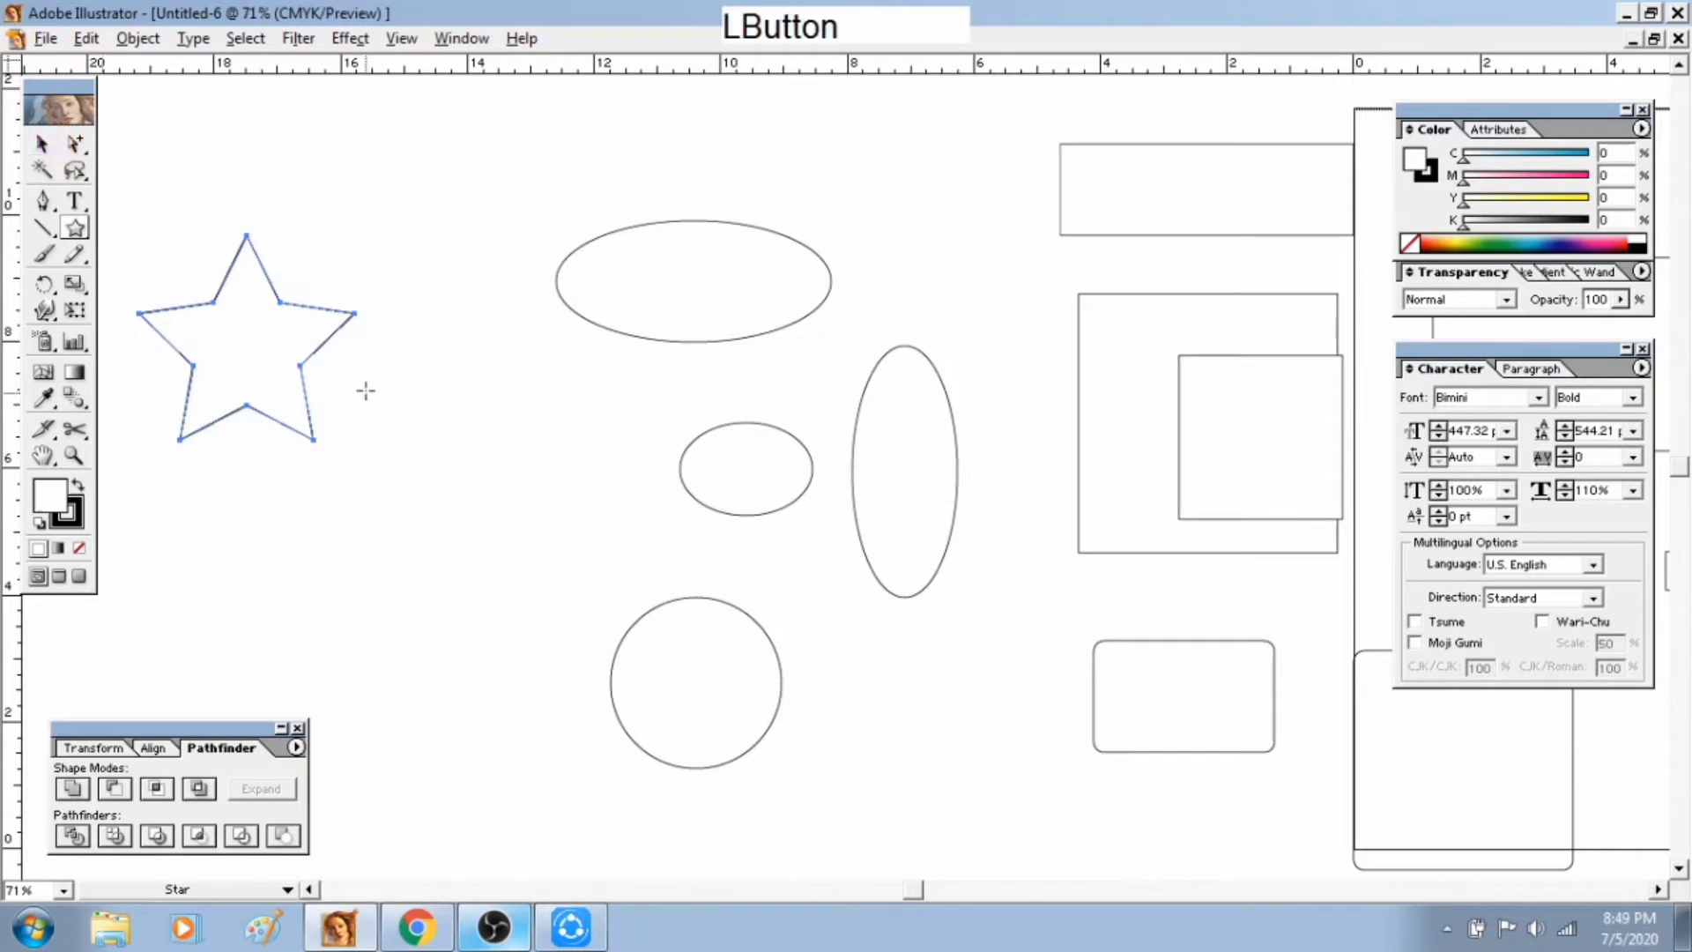
{"action": "left_click", "coordinate": [76, 231]}
{"action": "left_click_drag", "start_coordinate": [351, 419], "coordinate": [451, 423]}
{"action": "left_click", "coordinate": [42, 144]}
Select all the drawn shapes and delete them
{"action": "left_click_drag", "start_coordinate": [616, 468], "coordinate": [587, 381]}
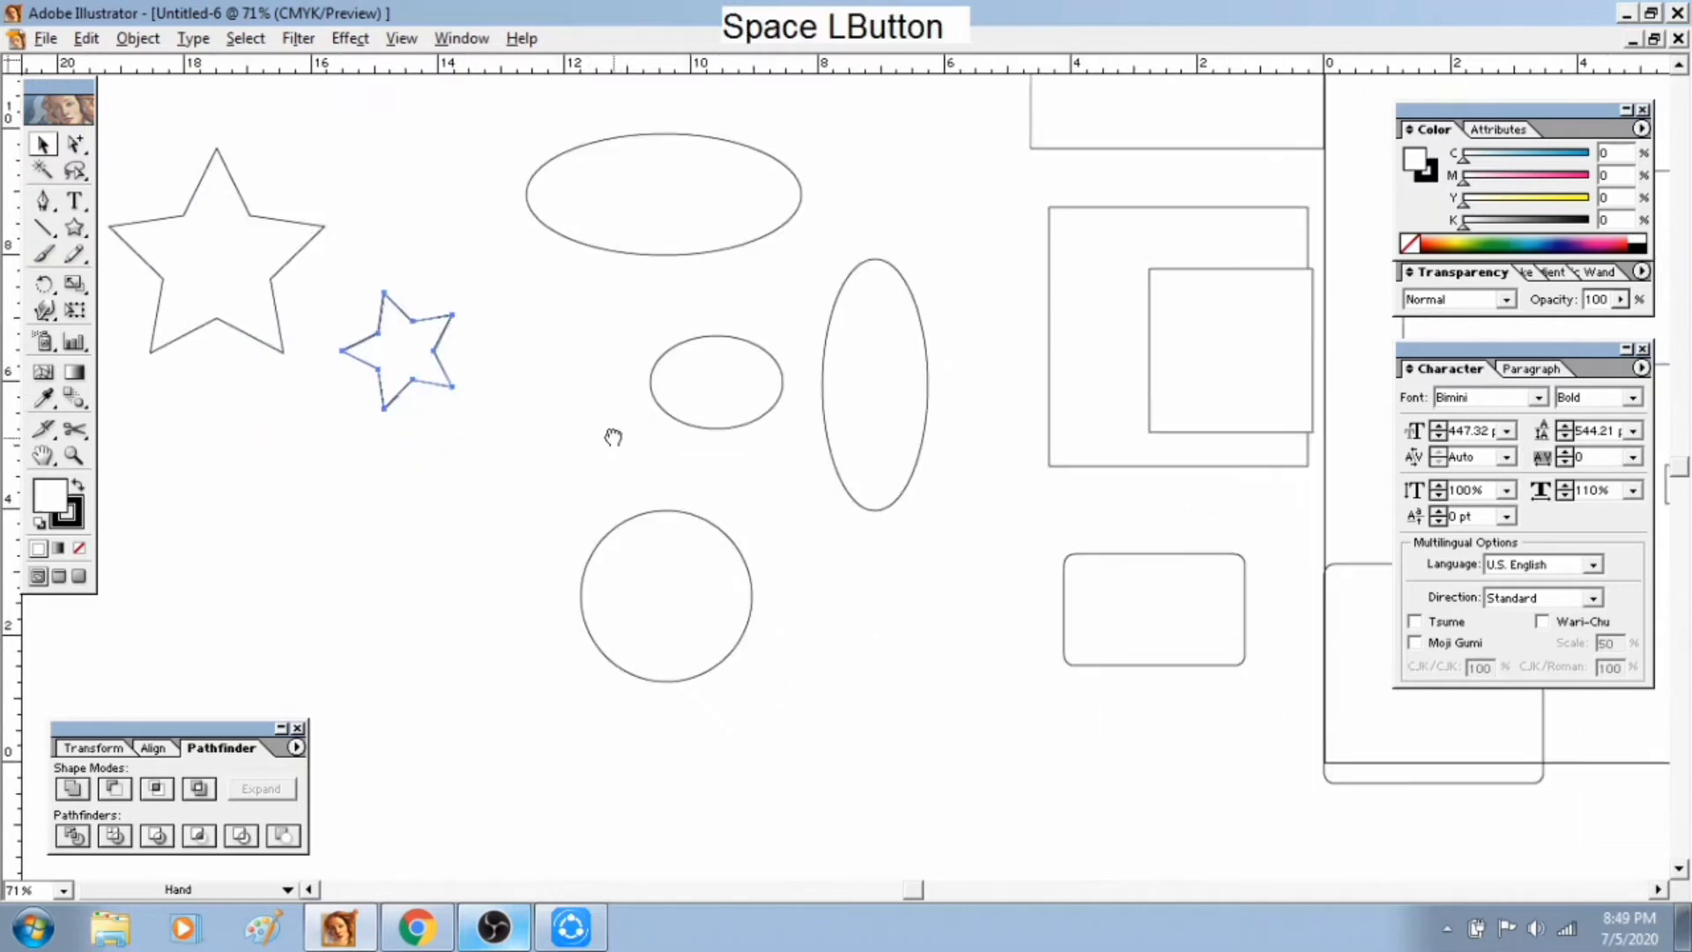
{"action": "key", "text": "ctrl"}
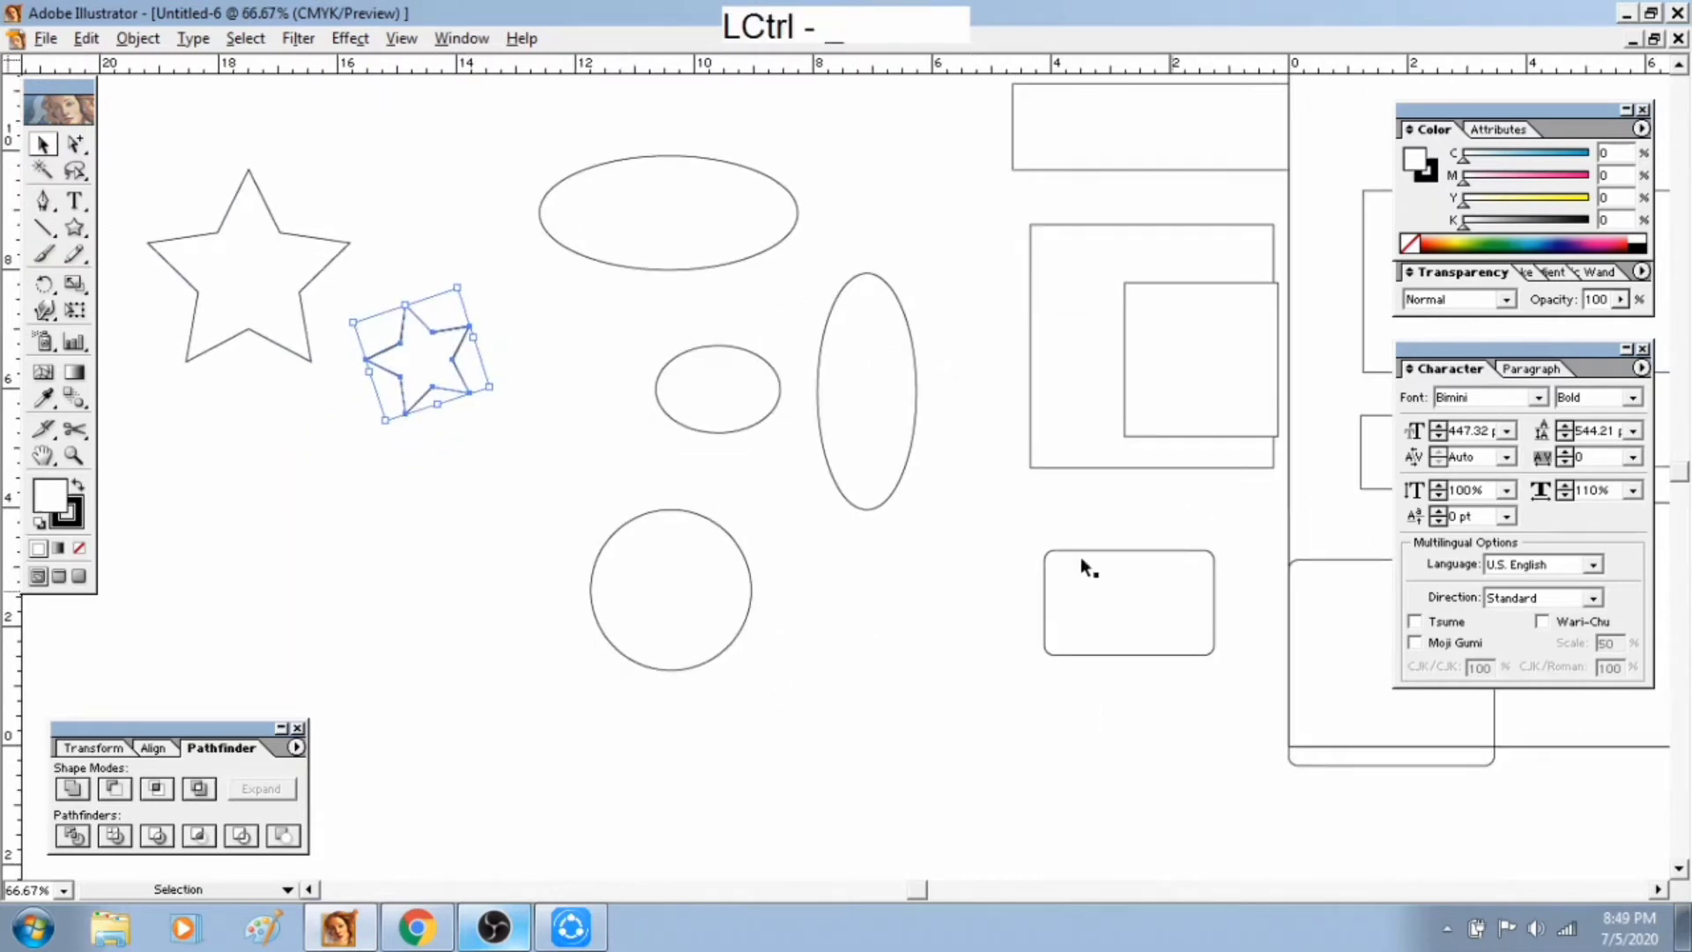
{"action": "key", "text": "ctrl+minus"}
{"action": "key", "text": "ctrl+minus"}
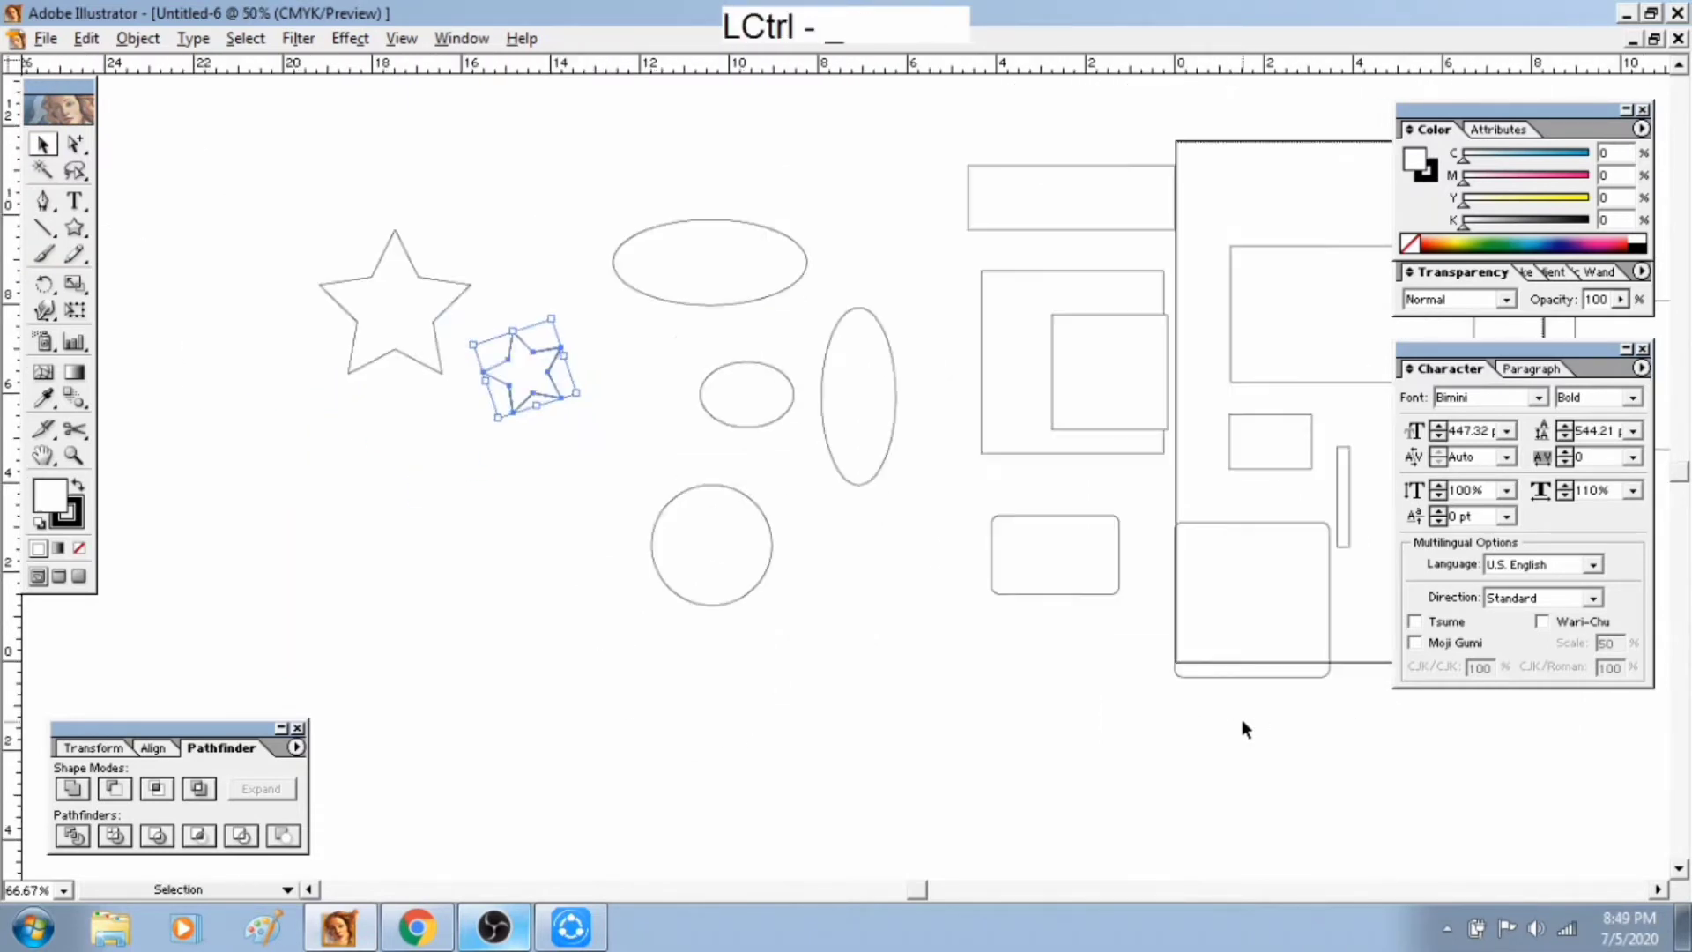
{"action": "left_click_drag", "start_coordinate": [454, 275], "coordinate": [1525, 689]}
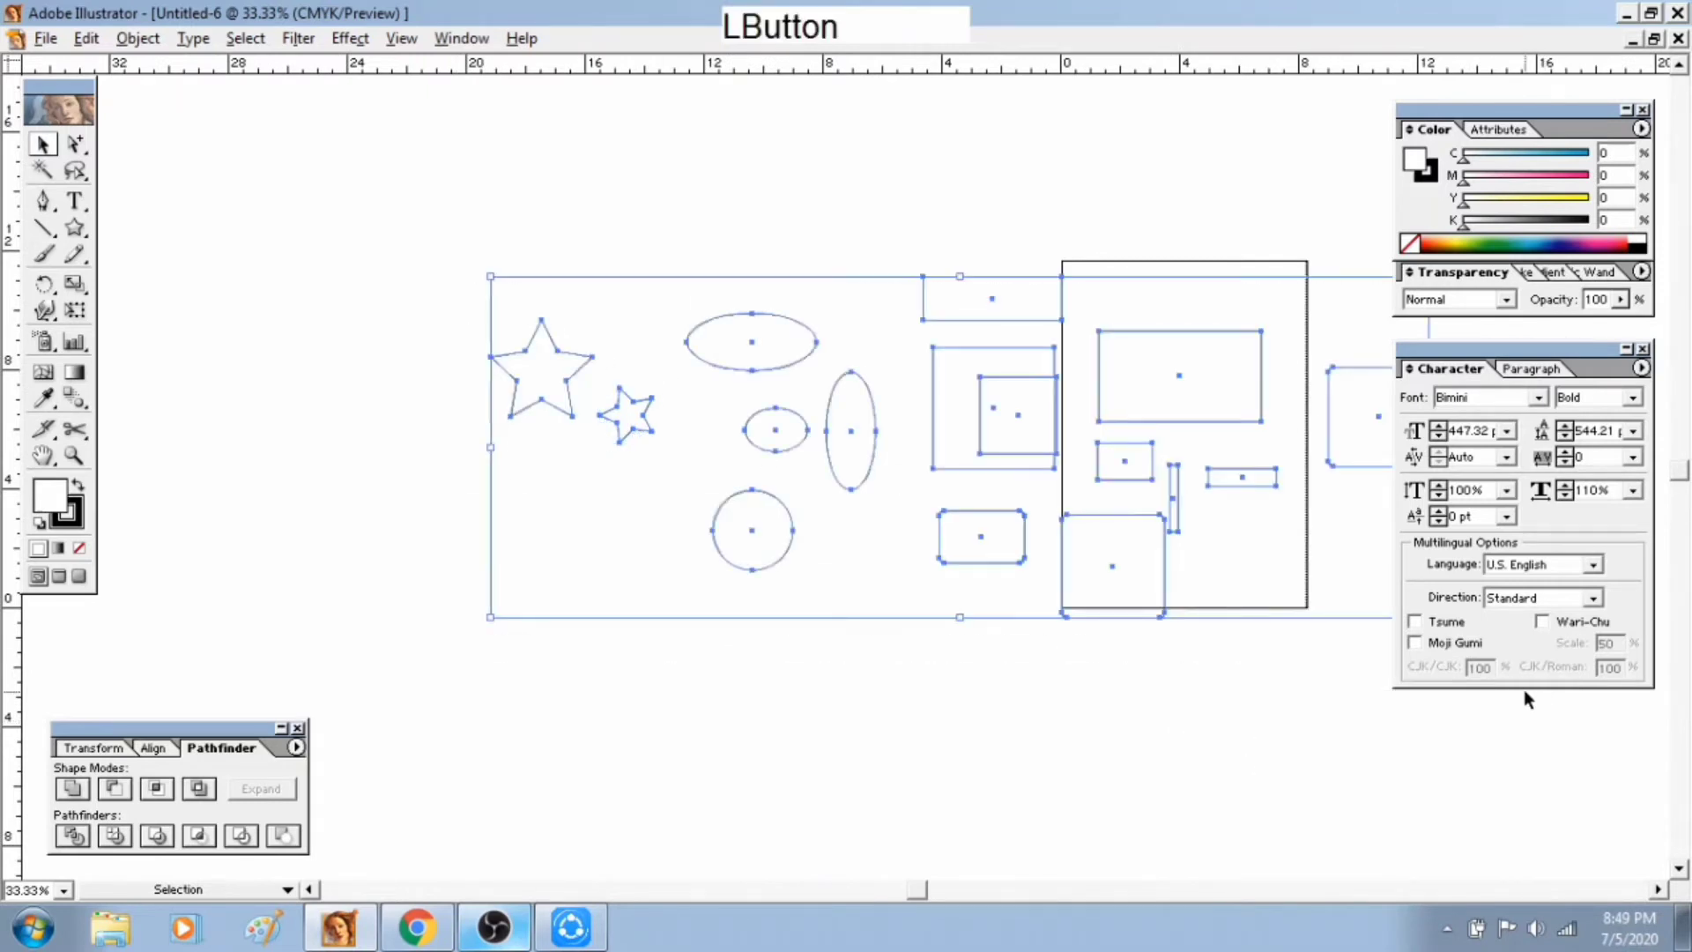
{"action": "key", "text": "BackSpace"}
Draw a square and a rounded square, each about 3 in wide, side by side in the empty area beside the artboard
{"action": "mouse_move", "coordinate": [75, 229]}
{"action": "left_mouse_down"}
{"action": "mouse_move", "coordinate": [106, 260]}
{"action": "mouse_move", "coordinate": [104, 236]}
{"action": "left_mouse_up"}
{"action": "left_click_drag", "start_coordinate": [459, 381], "coordinate": [554, 475]}
{"action": "left_click_drag", "start_coordinate": [76, 231], "coordinate": [131, 233]}
{"action": "mouse_move", "coordinate": [577, 385]}
{"action": "left_mouse_down"}
{"action": "mouse_move", "coordinate": [706, 473]}
{"action": "mouse_move", "coordinate": [677, 433]}
{"action": "mouse_move", "coordinate": [656, 469]}
{"action": "left_mouse_up"}
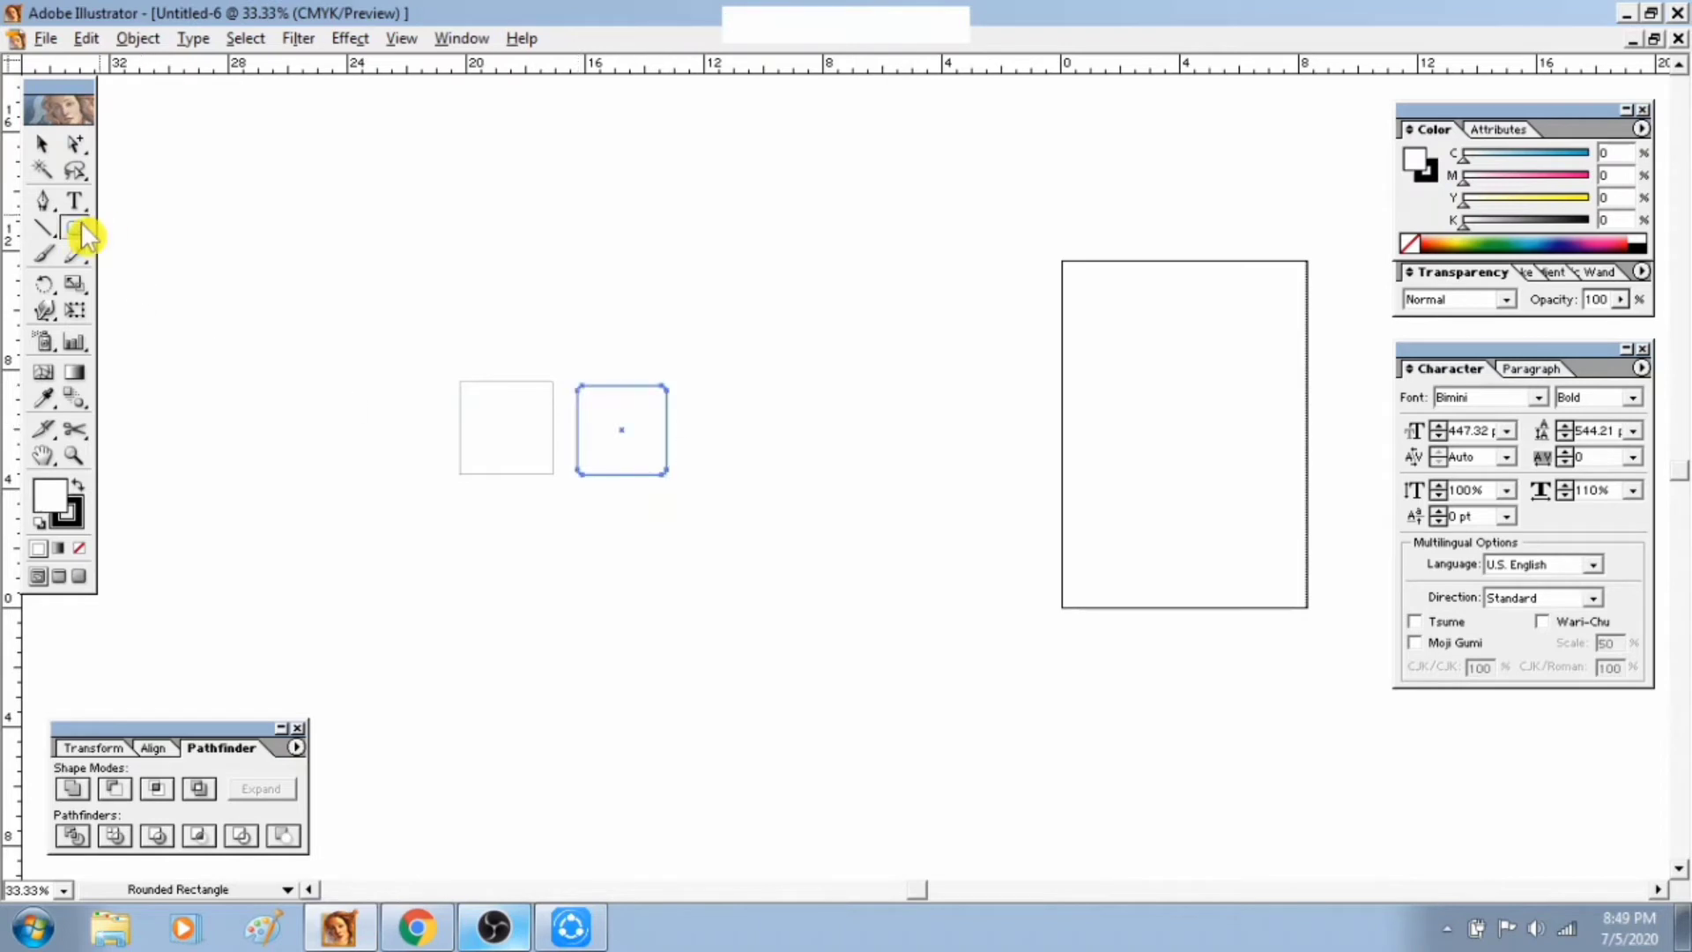
Add a circle about 3.3 in across and a hexagon about 4 in wide to the row after the rounded square
{"action": "left_click_drag", "start_coordinate": [76, 231], "coordinate": [162, 232]}
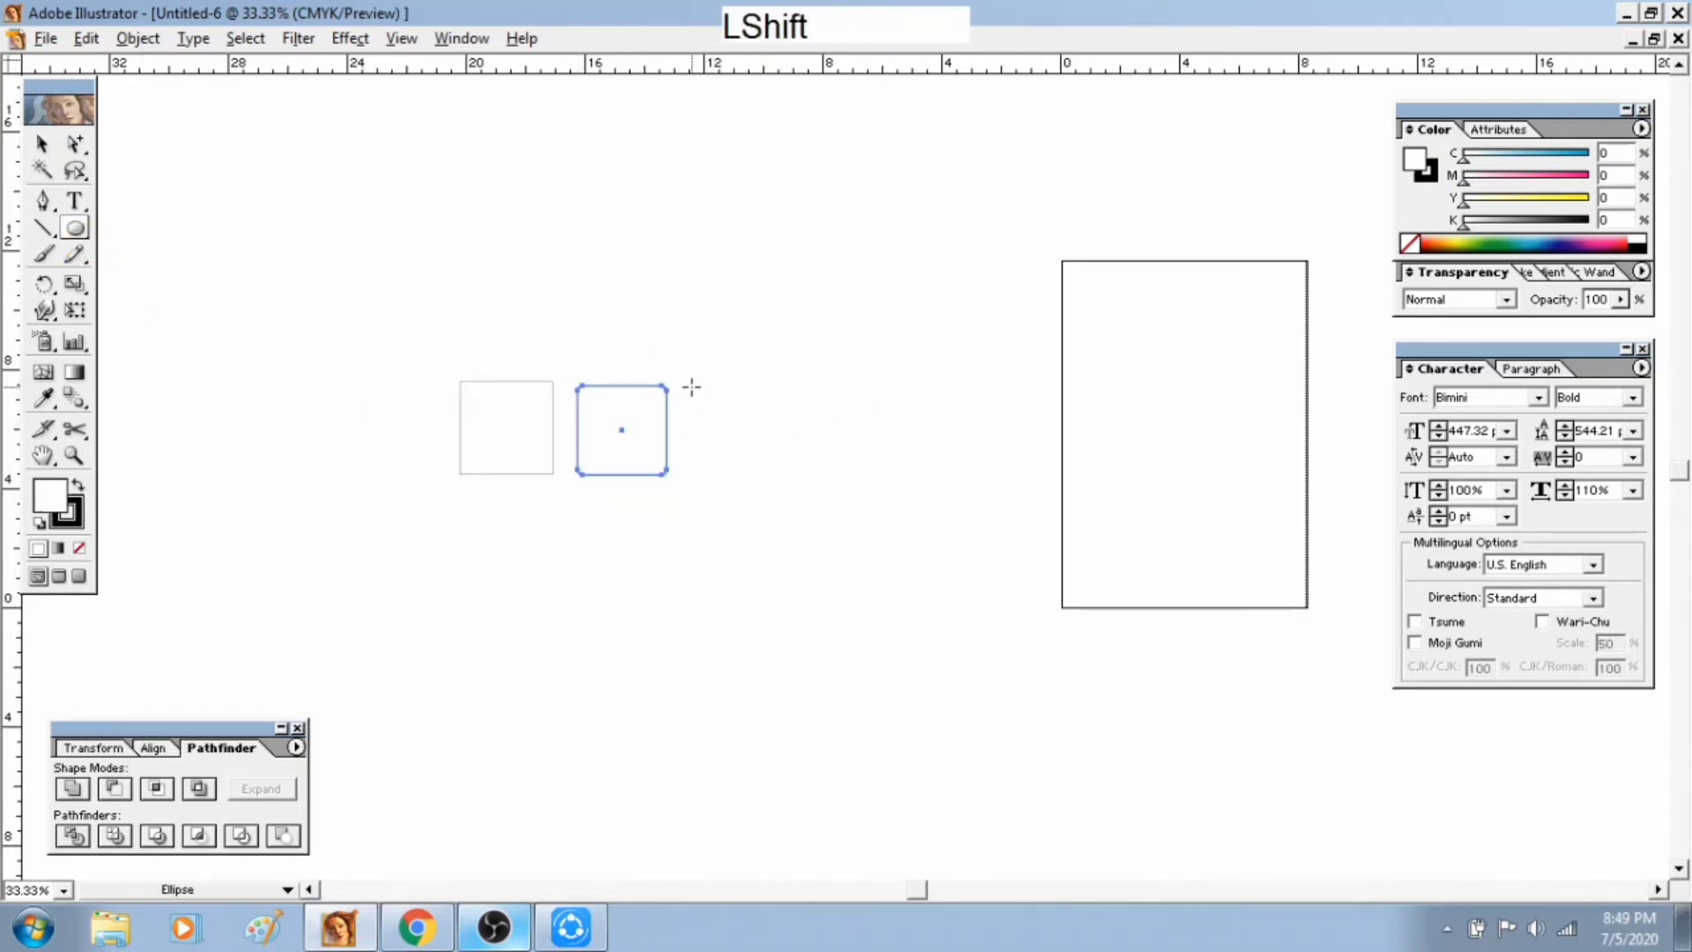
{"action": "left_click_drag", "start_coordinate": [692, 386], "coordinate": [792, 486]}
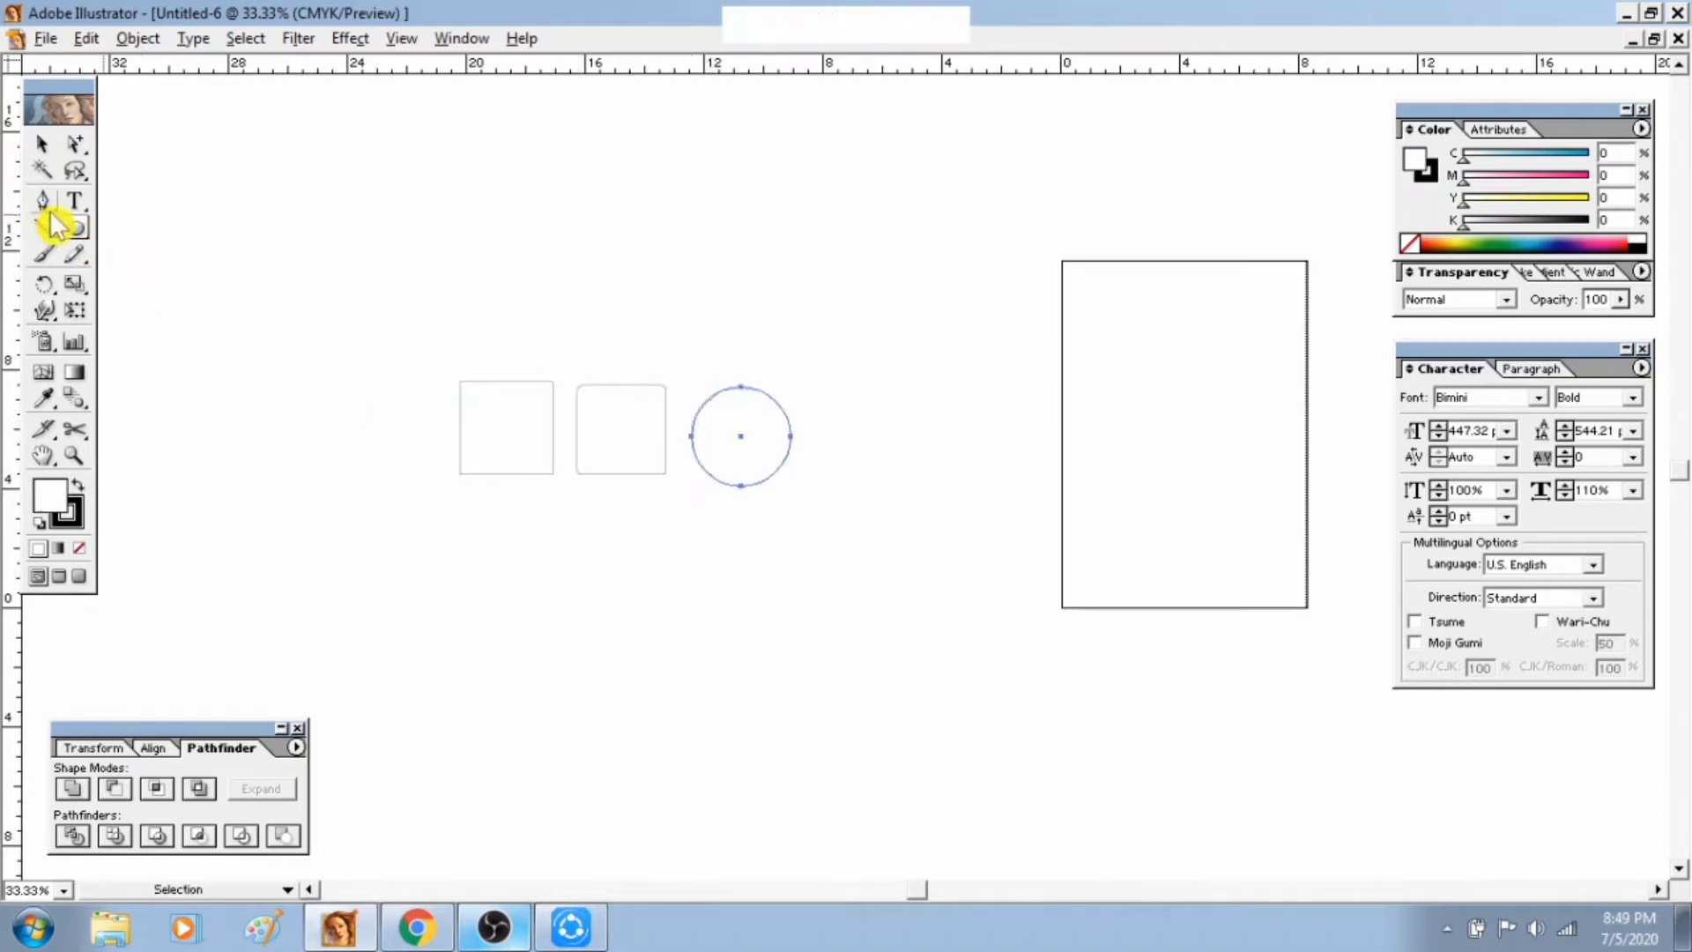
{"action": "left_click", "coordinate": [78, 231]}
{"action": "left_click_drag", "start_coordinate": [78, 236], "coordinate": [205, 243]}
{"action": "left_click_drag", "start_coordinate": [819, 384], "coordinate": [850, 438]}
{"action": "left_click", "coordinate": [42, 143]}
{"action": "left_click", "coordinate": [774, 351]}
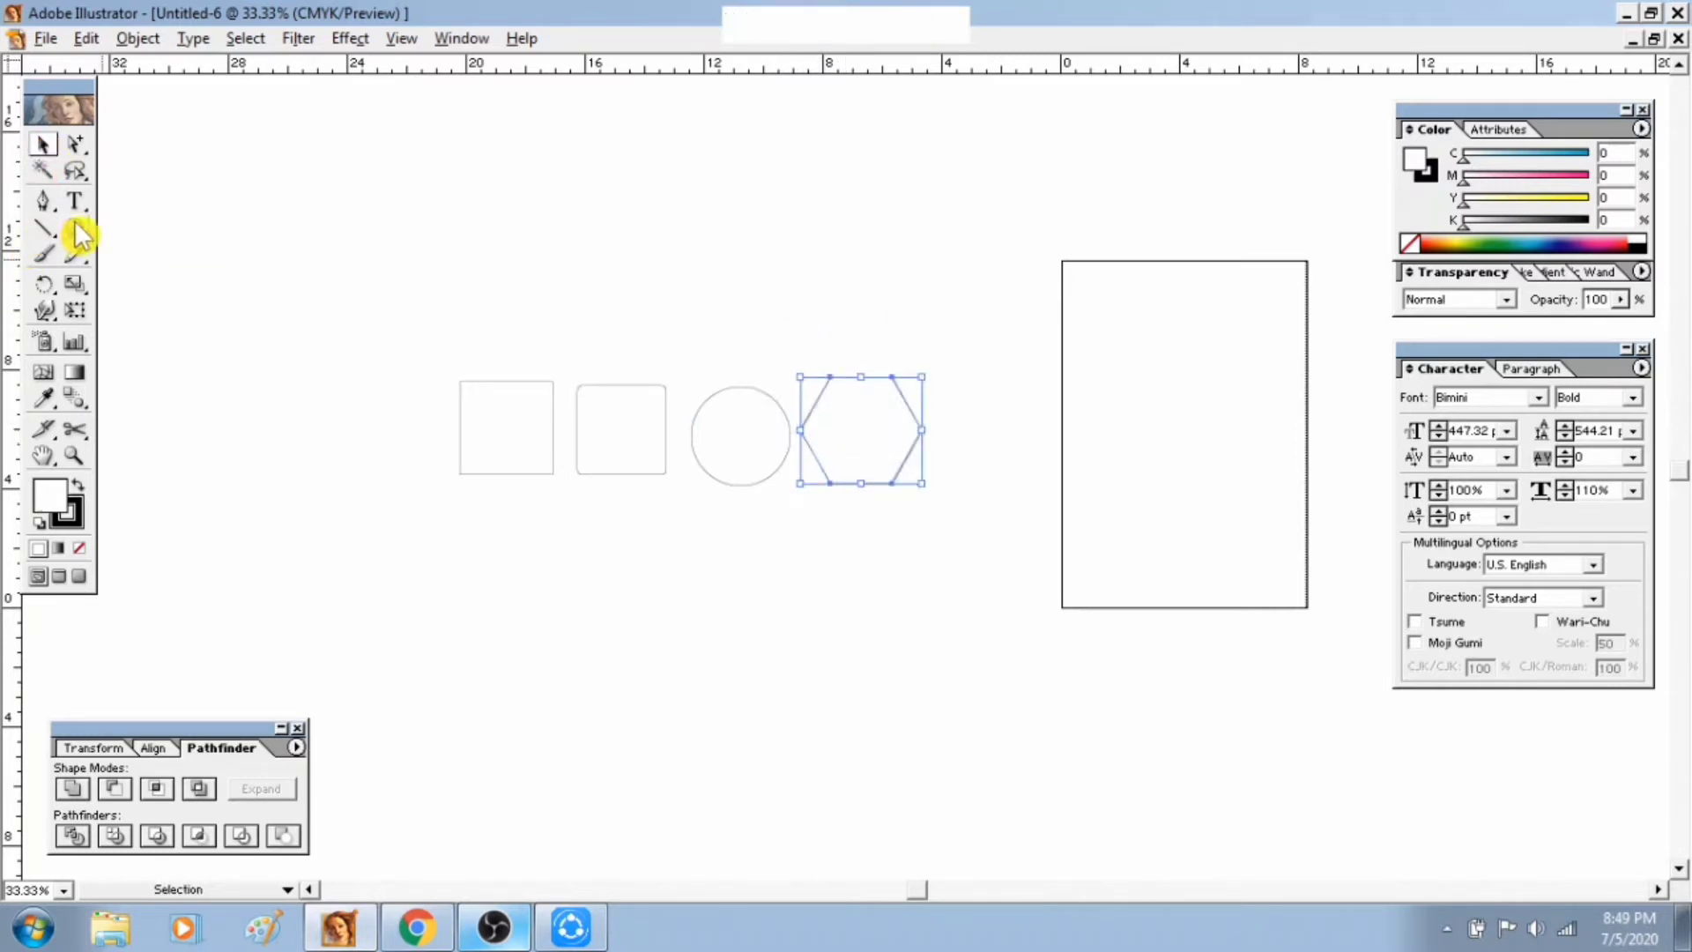
Draw an upright five-pointed star about 4 in wide after the hexagon with the Star tool
{"action": "left_click_drag", "start_coordinate": [75, 231], "coordinate": [223, 232]}
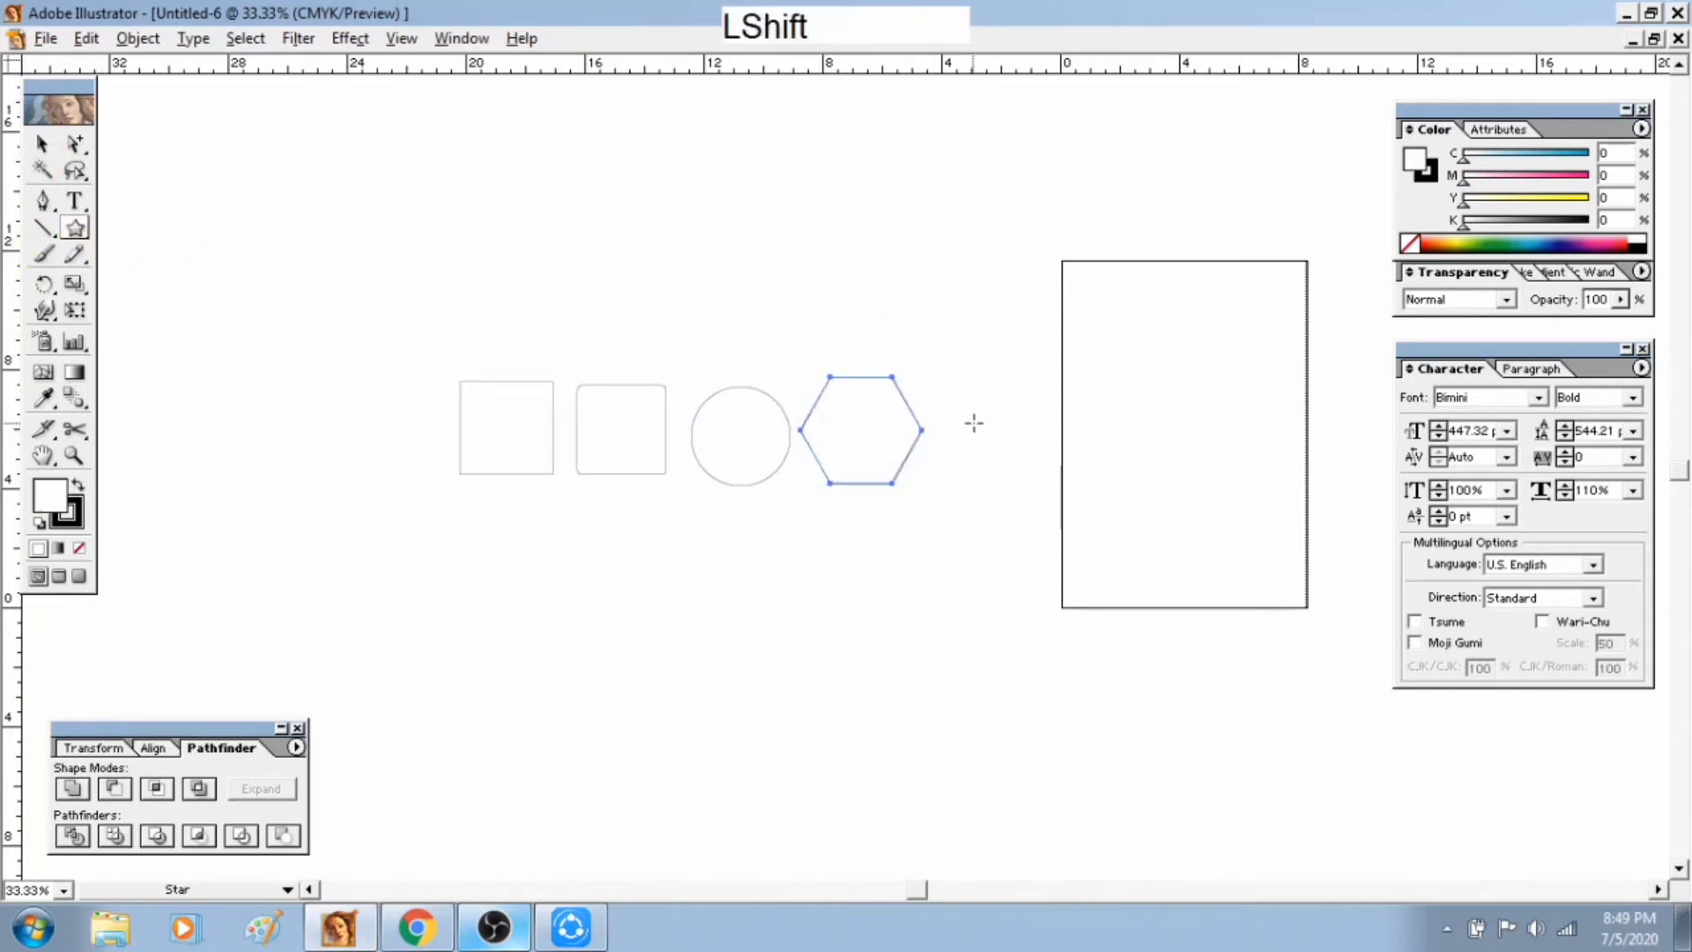
{"action": "mouse_move", "coordinate": [968, 423]}
{"action": "left_mouse_down"}
{"action": "mouse_move", "coordinate": [1038, 474]}
{"action": "mouse_move", "coordinate": [993, 428]}
{"action": "left_mouse_up"}
{"action": "left_click", "coordinate": [44, 148]}
{"action": "left_click_drag", "start_coordinate": [948, 540], "coordinate": [787, 489]}
{"action": "key", "text": "ctrl+equal"}
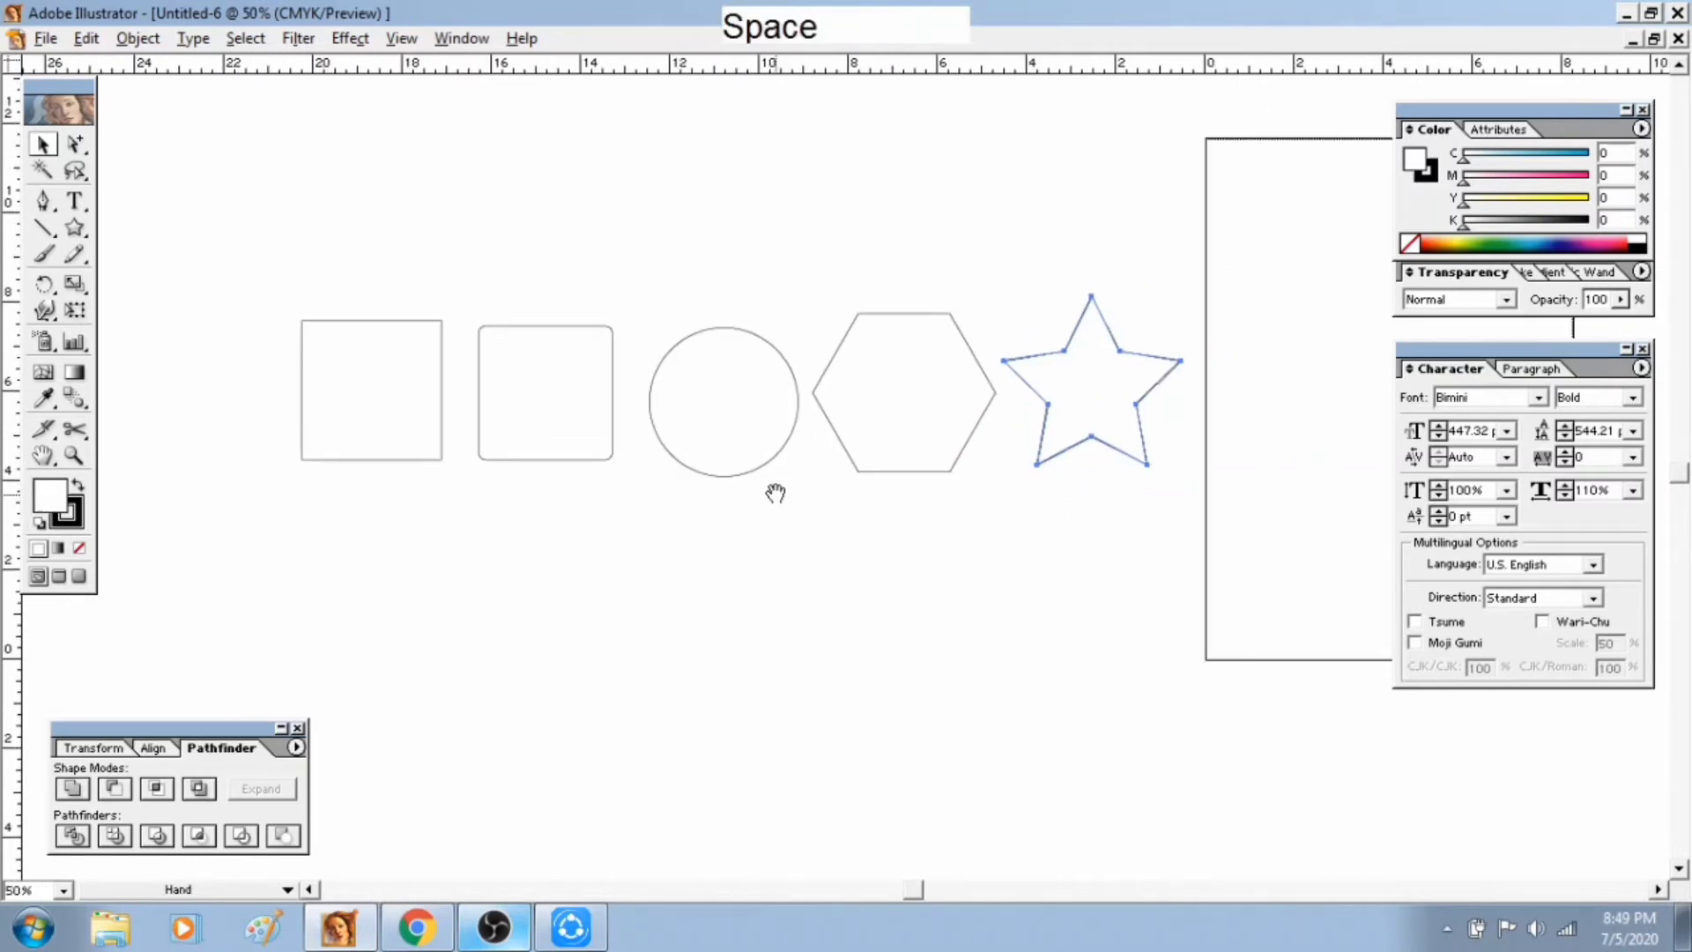
Select the whole row of shapes, clear the selection and select only the plain square
{"action": "left_click_drag", "start_coordinate": [1114, 529], "coordinate": [259, 266]}
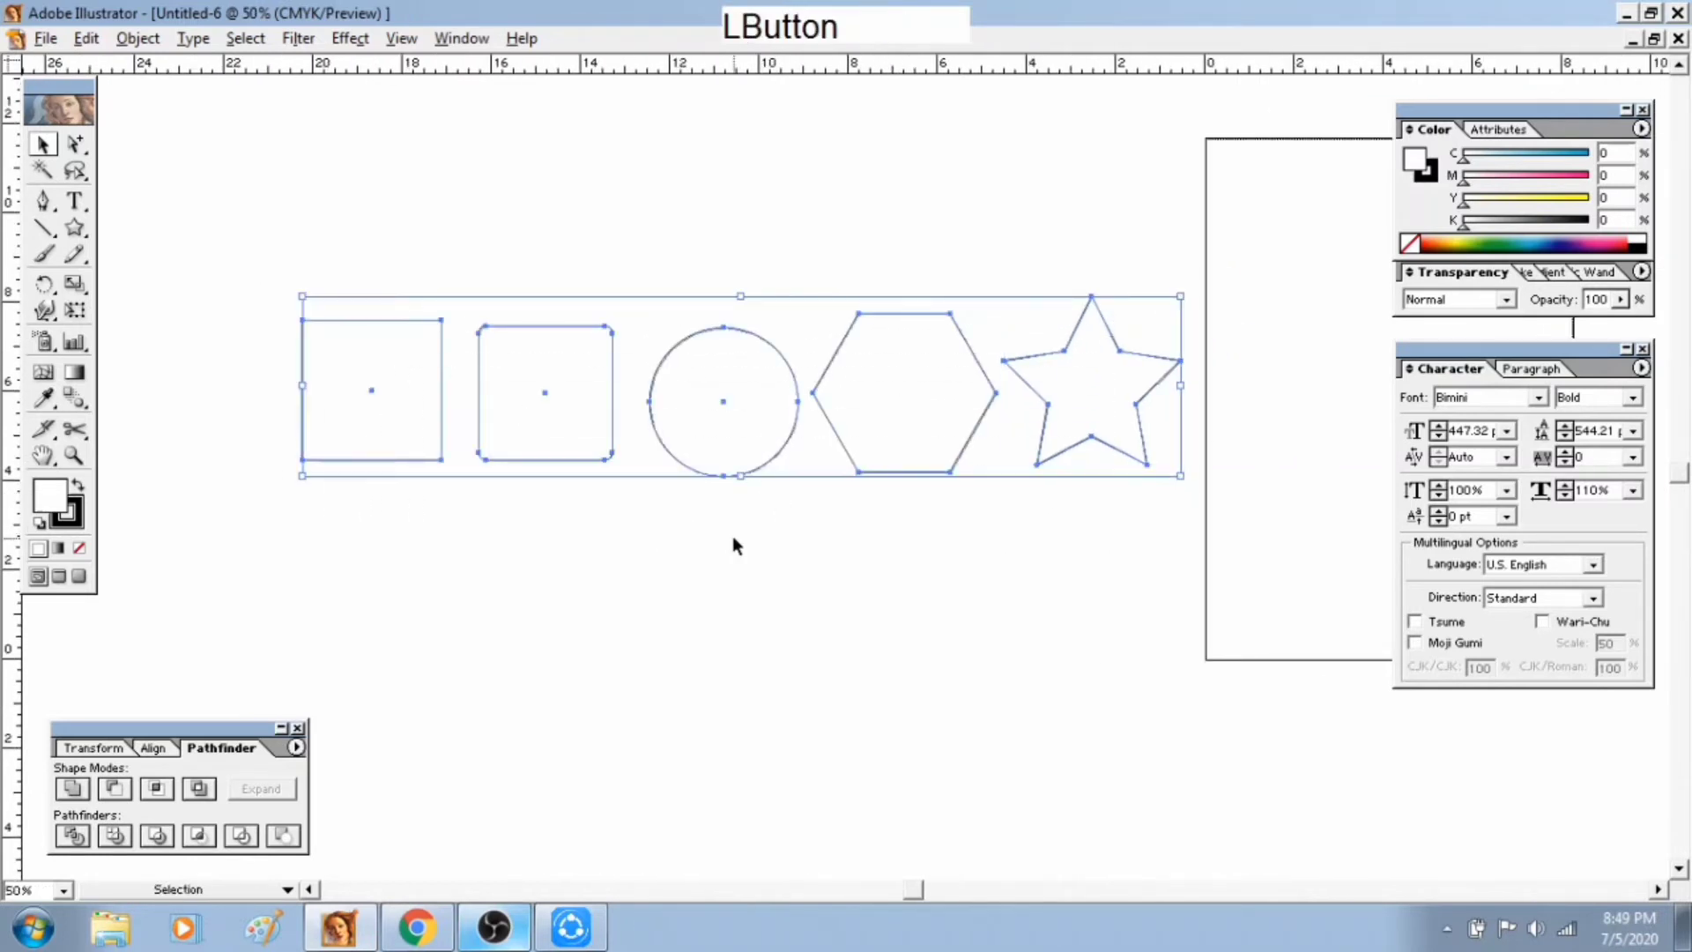
{"action": "left_click", "coordinate": [710, 498]}
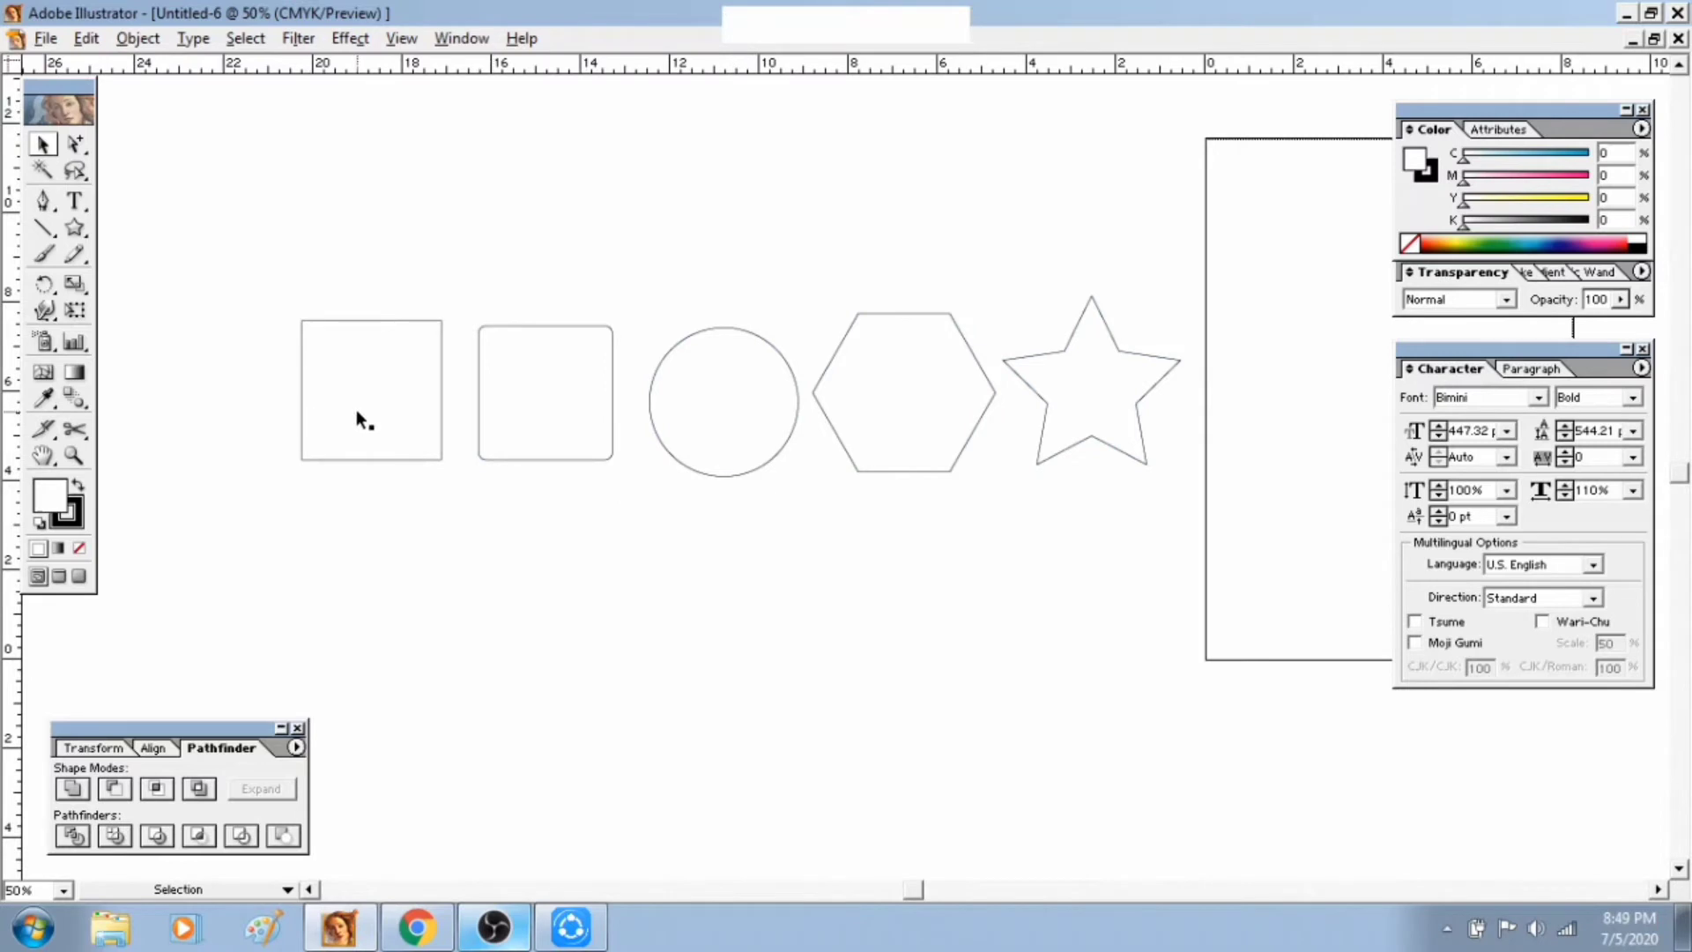
{"action": "left_click", "coordinate": [309, 430]}
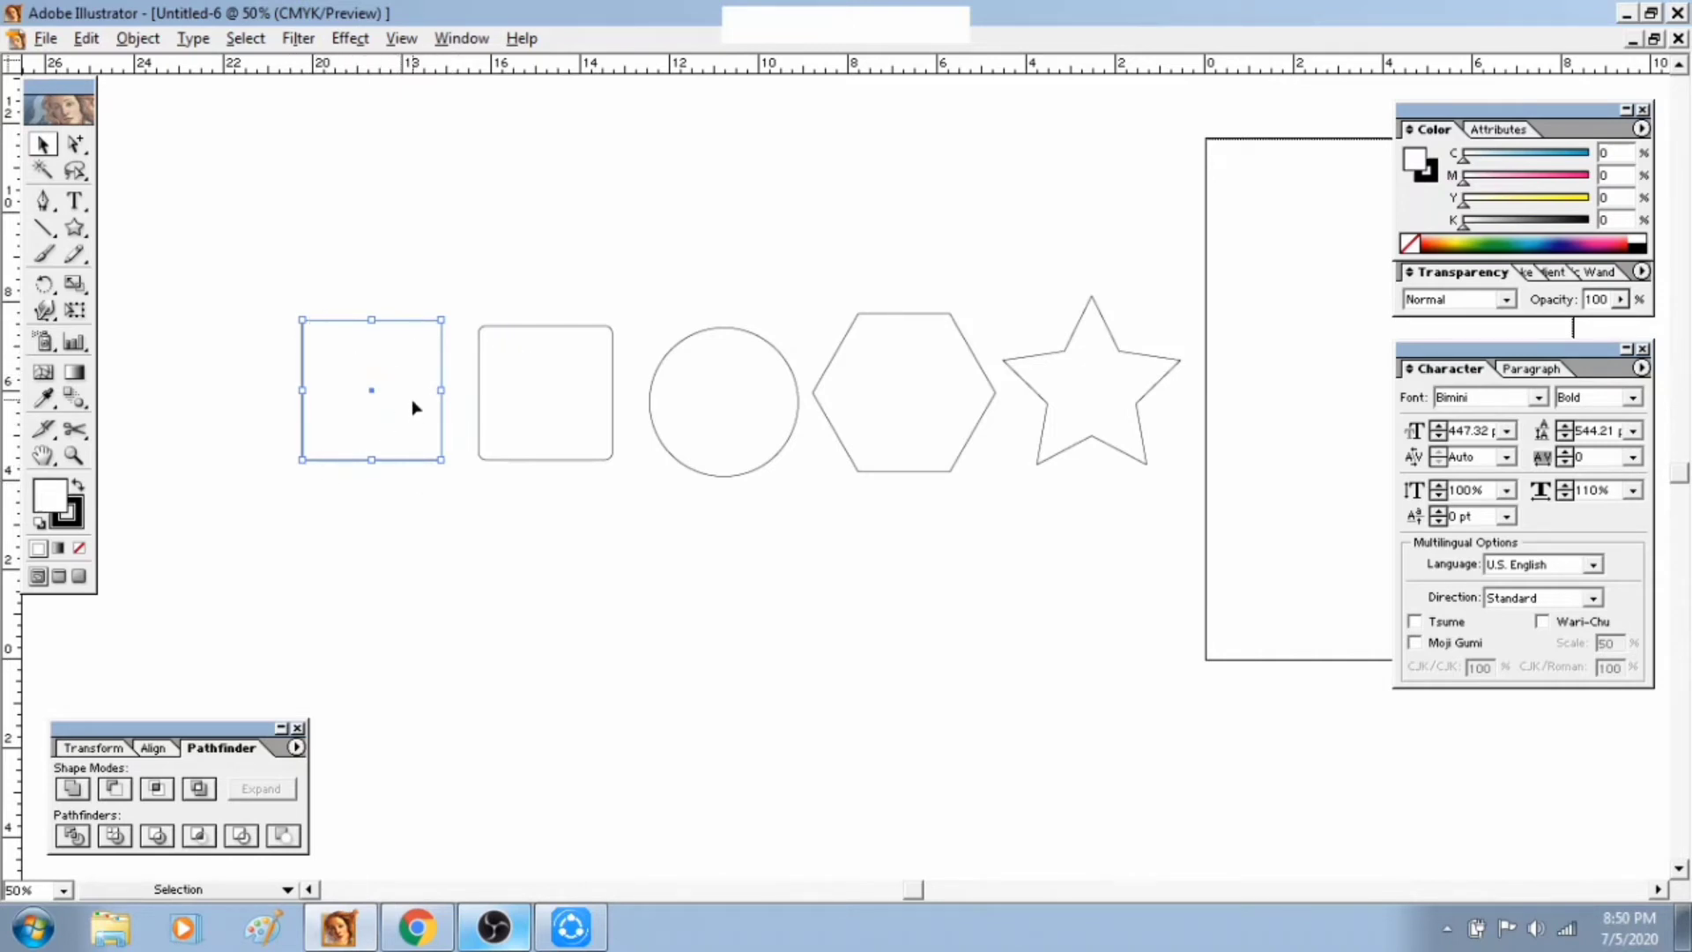
{"action": "left_click", "coordinate": [468, 497]}
{"action": "left_click", "coordinate": [364, 409]}
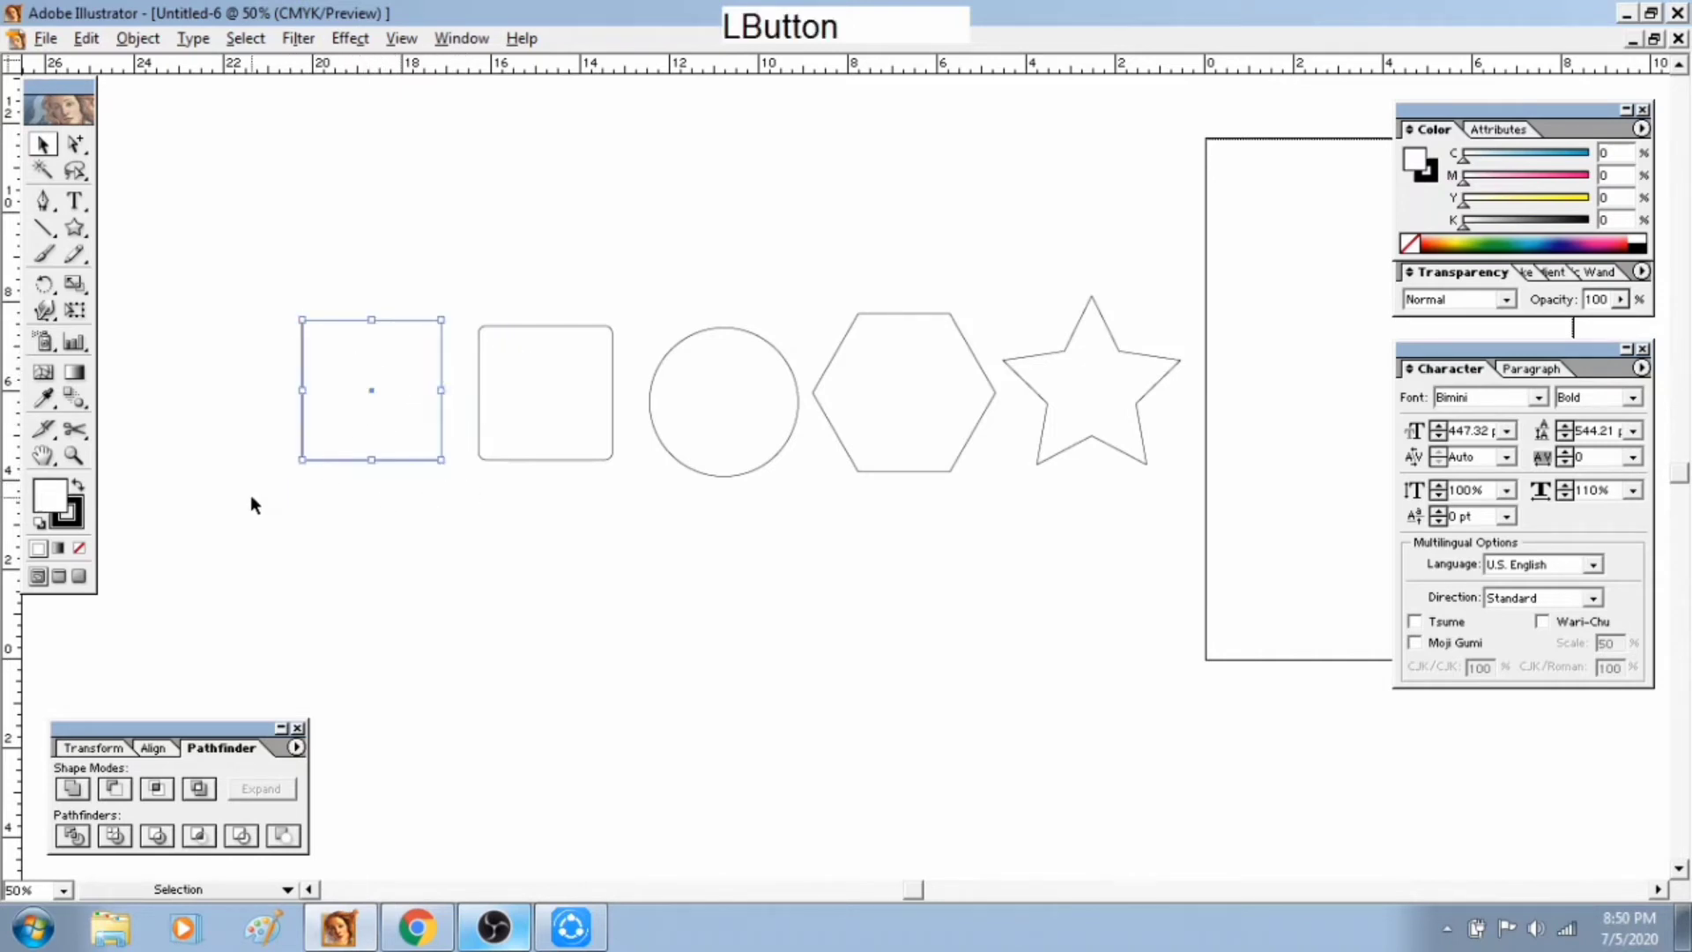
Hide and redisplay the Color palette twice
{"action": "left_click", "coordinate": [467, 39]}
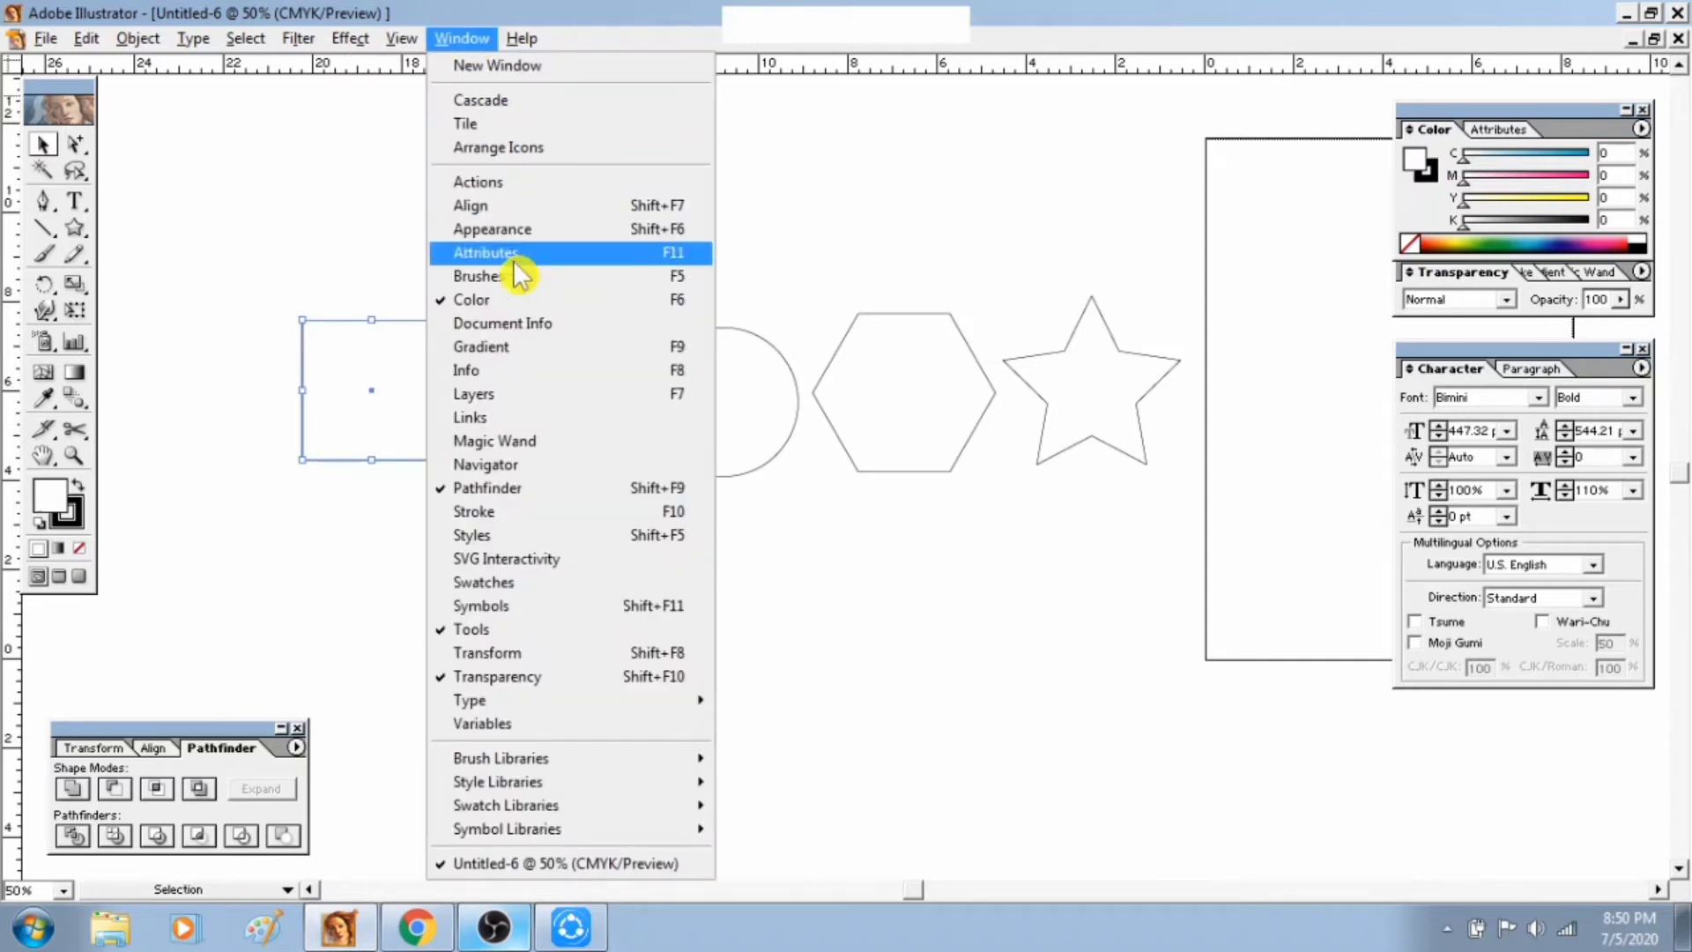
{"action": "left_click", "coordinate": [518, 300]}
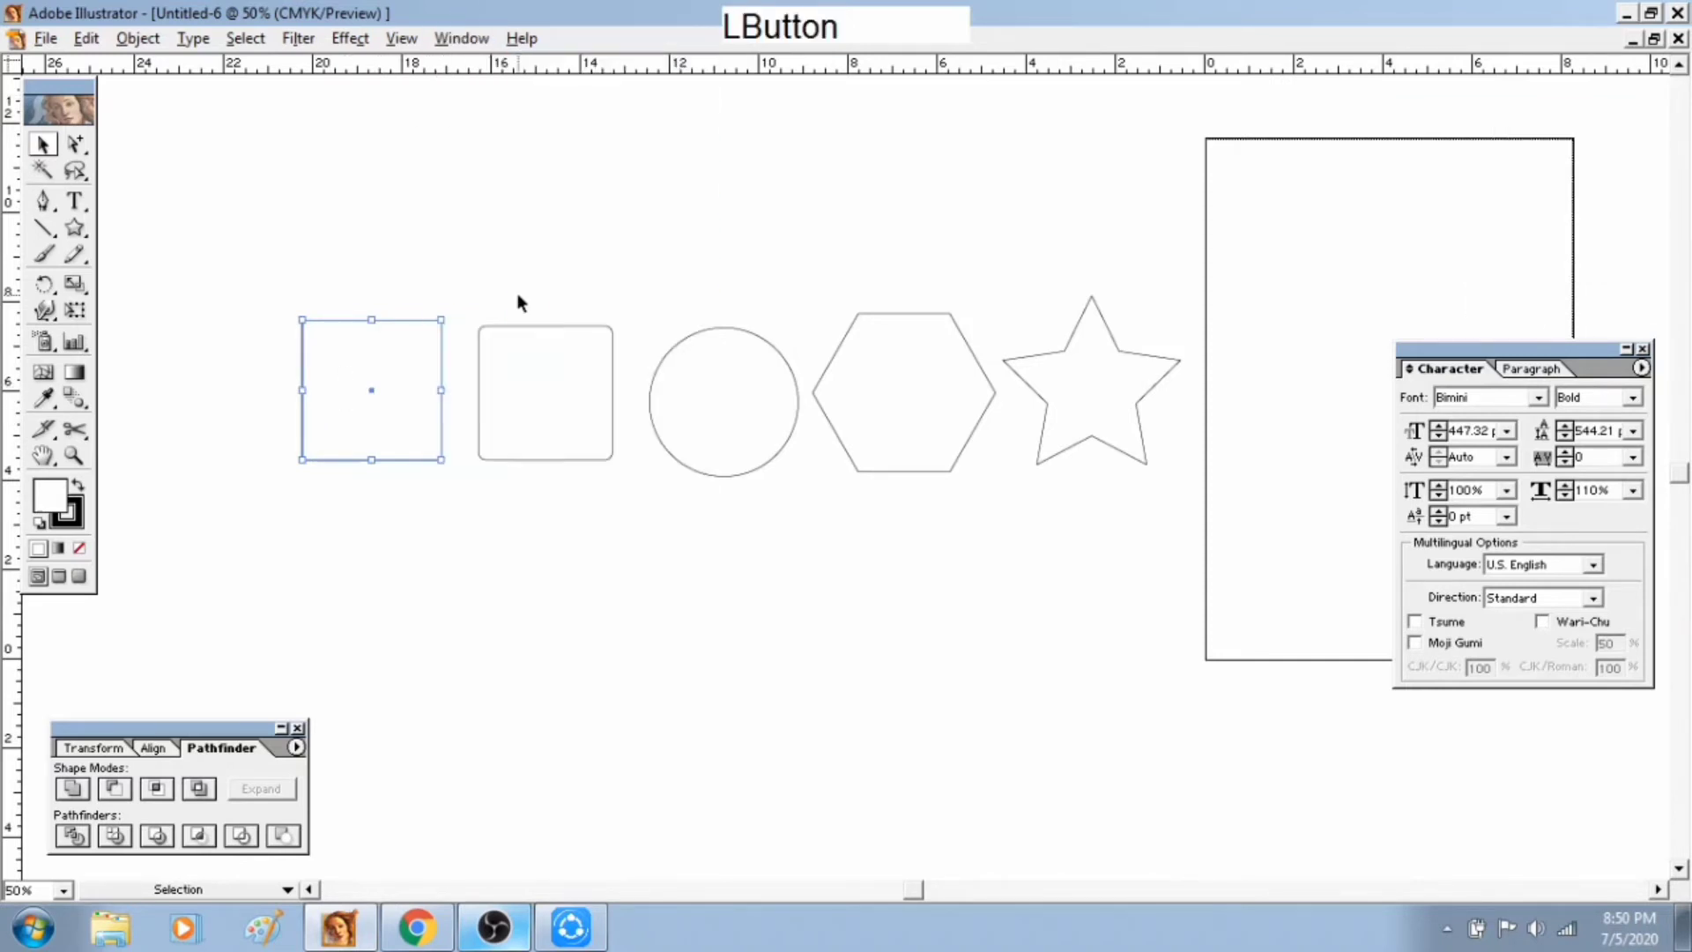
{"action": "left_click", "coordinate": [476, 39]}
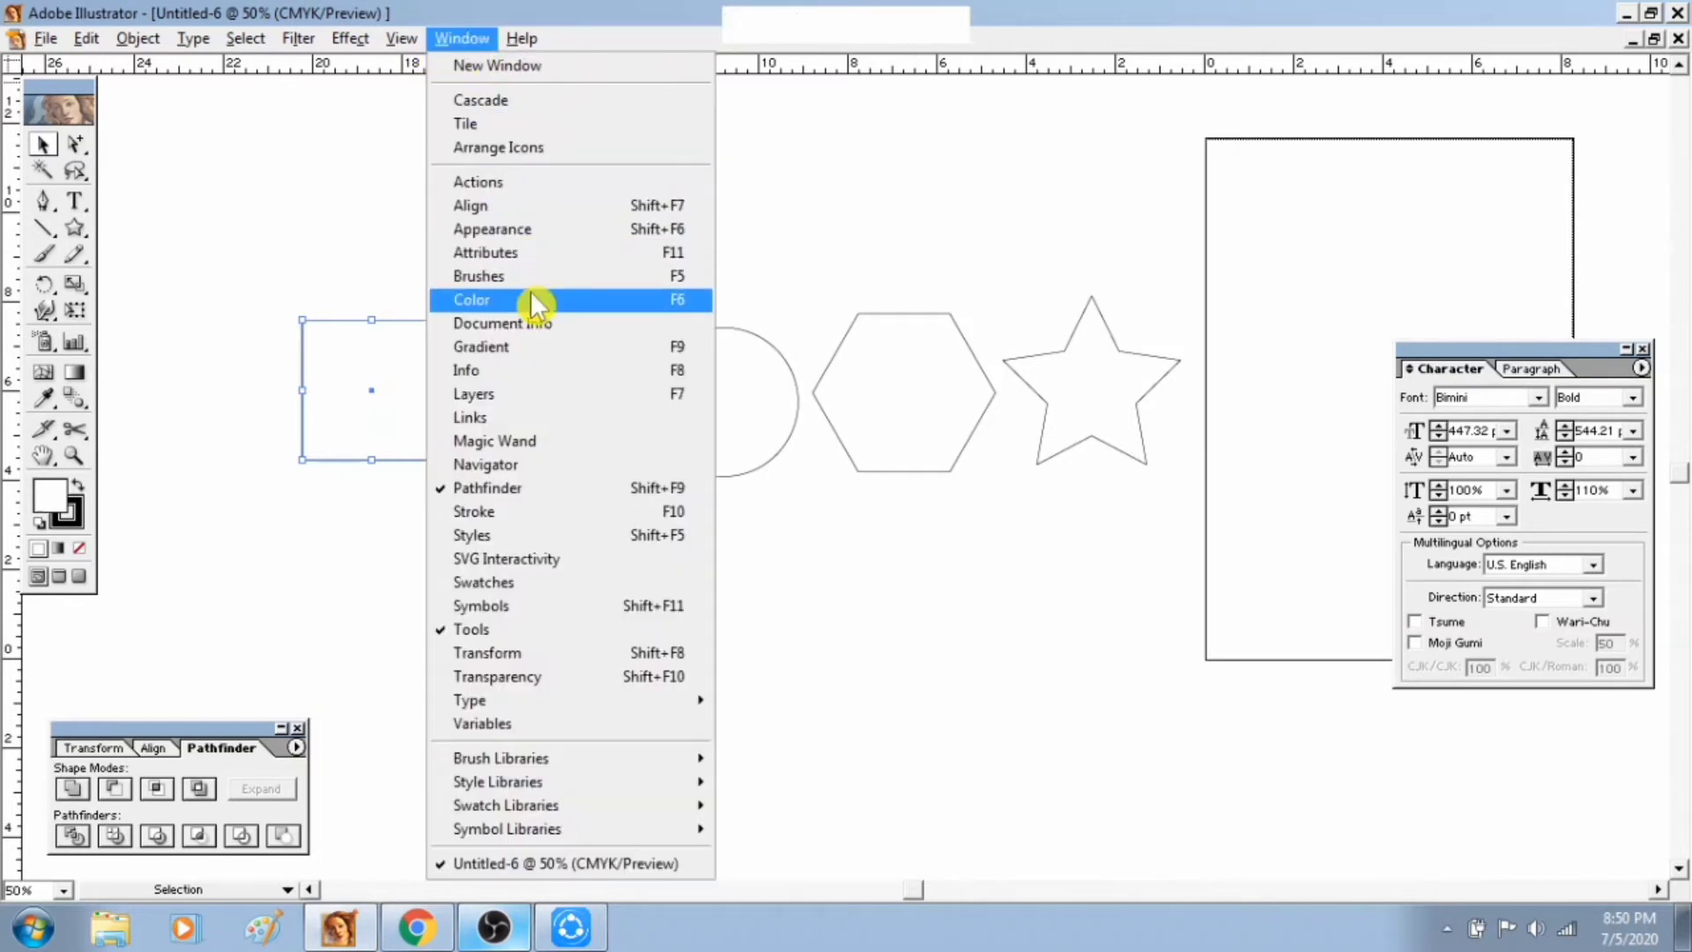
{"action": "left_click", "coordinate": [532, 299]}
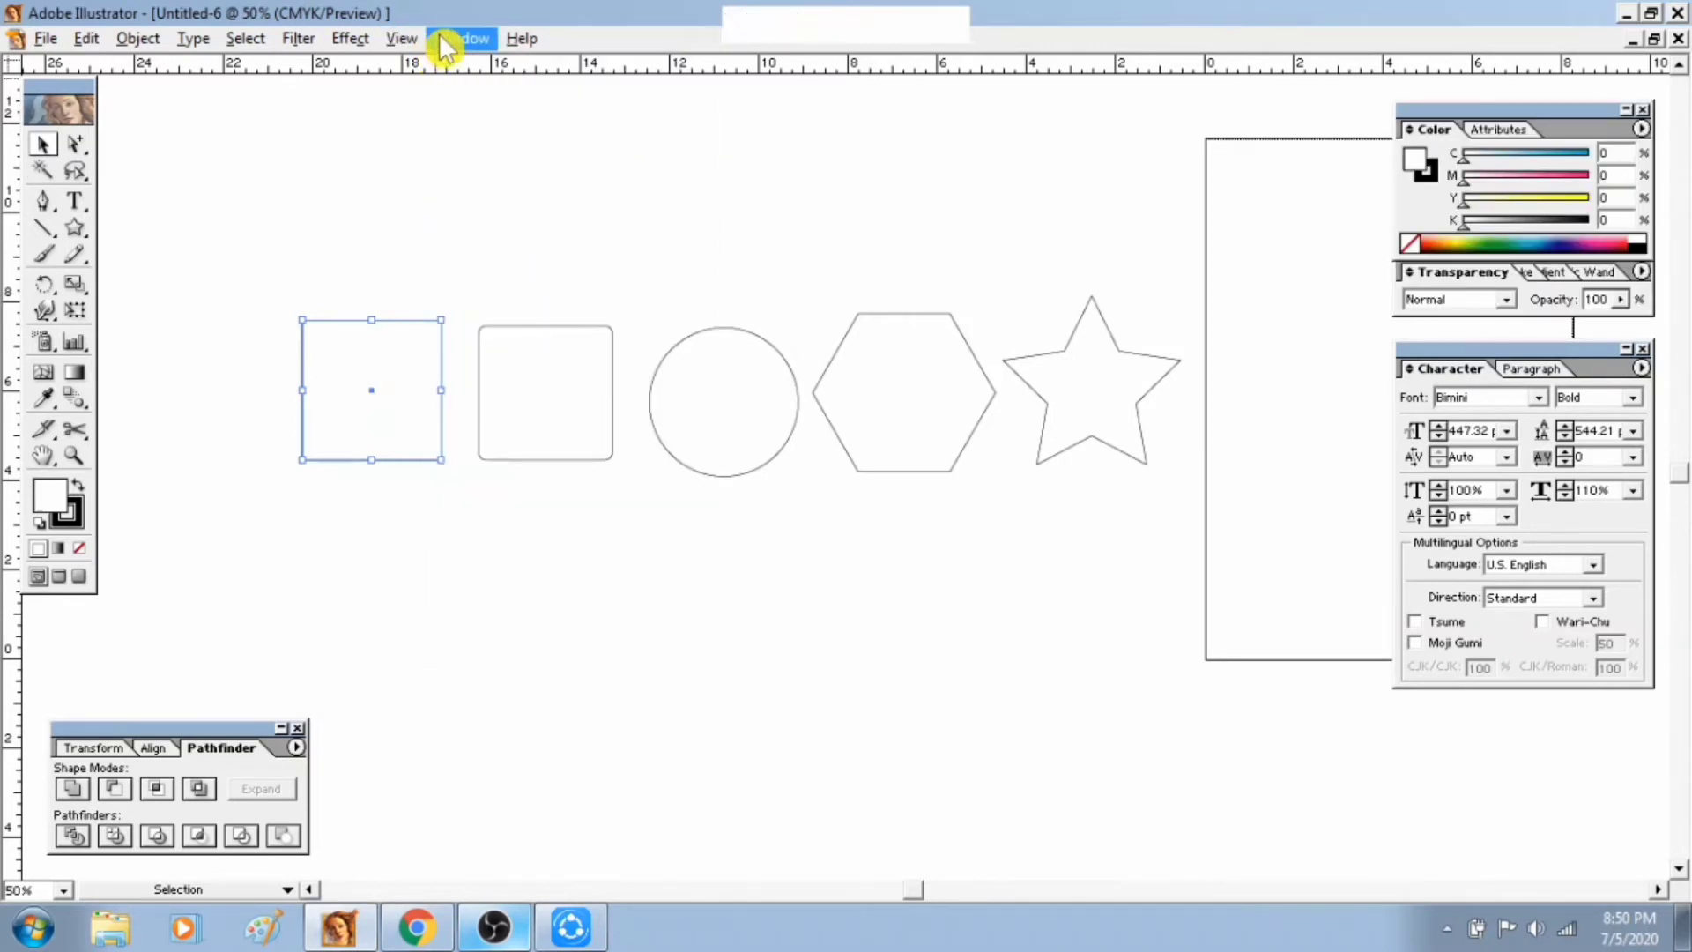
{"action": "left_click", "coordinate": [462, 39]}
{"action": "left_click", "coordinate": [518, 302]}
{"action": "left_click", "coordinate": [480, 39]}
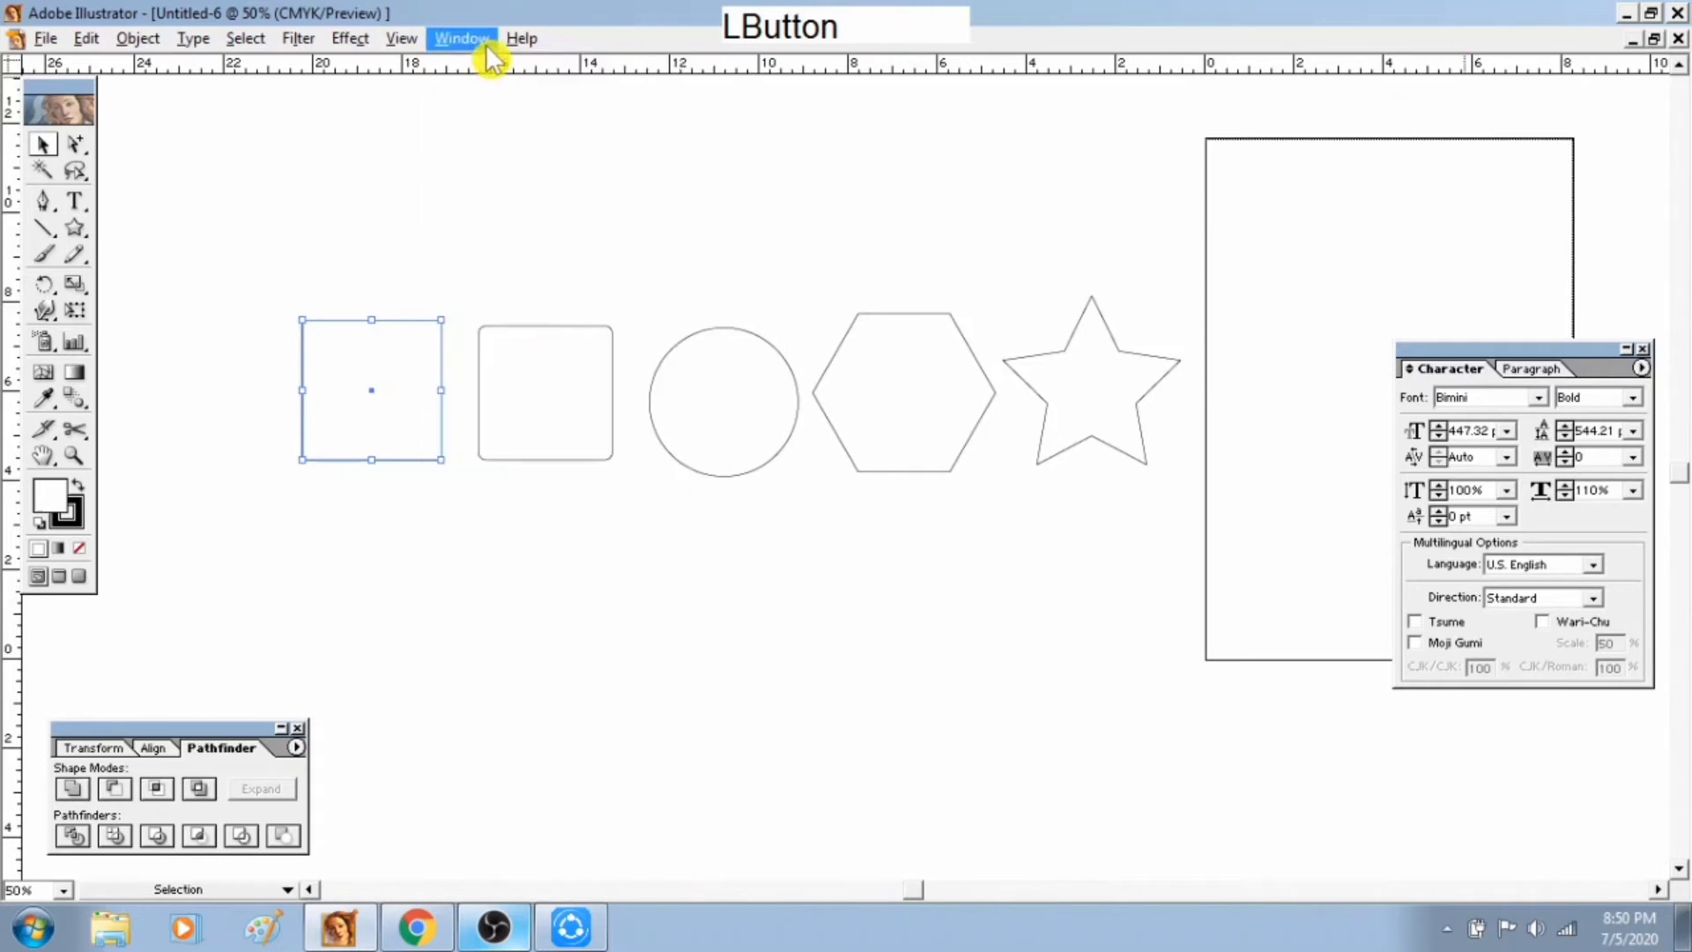
{"action": "left_click", "coordinate": [529, 300]}
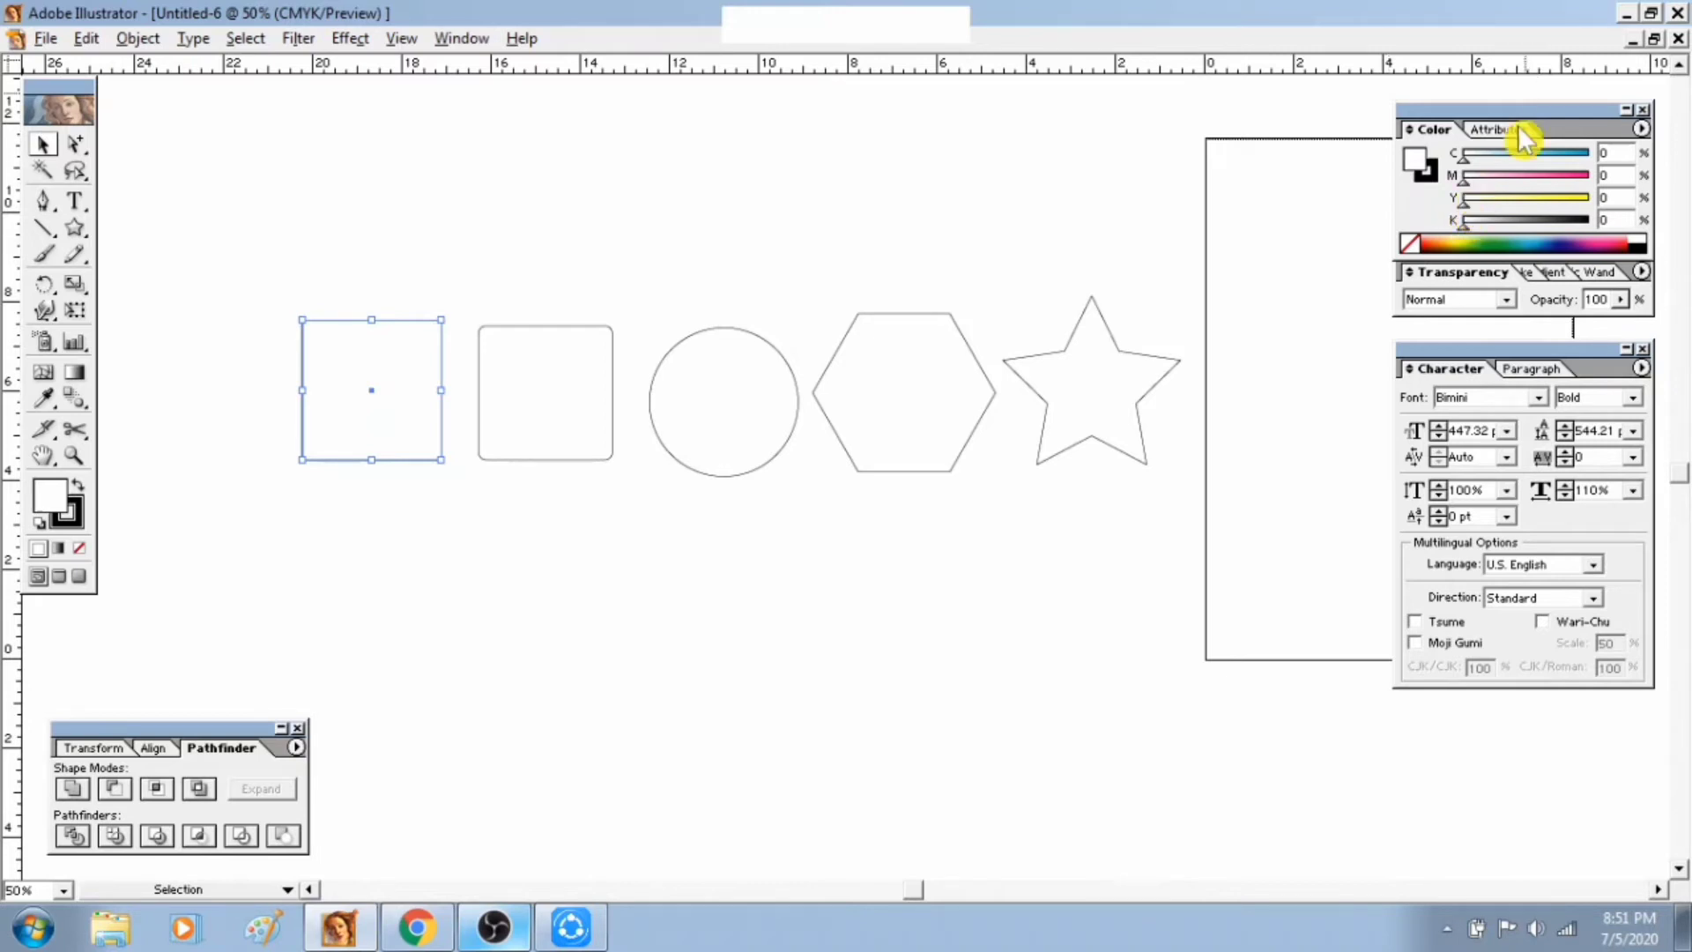
Select all five shapes at once, then the square alone, and clear the selection
{"action": "left_click", "coordinate": [1236, 533]}
{"action": "left_click_drag", "start_coordinate": [1234, 534], "coordinate": [1207, 291]}
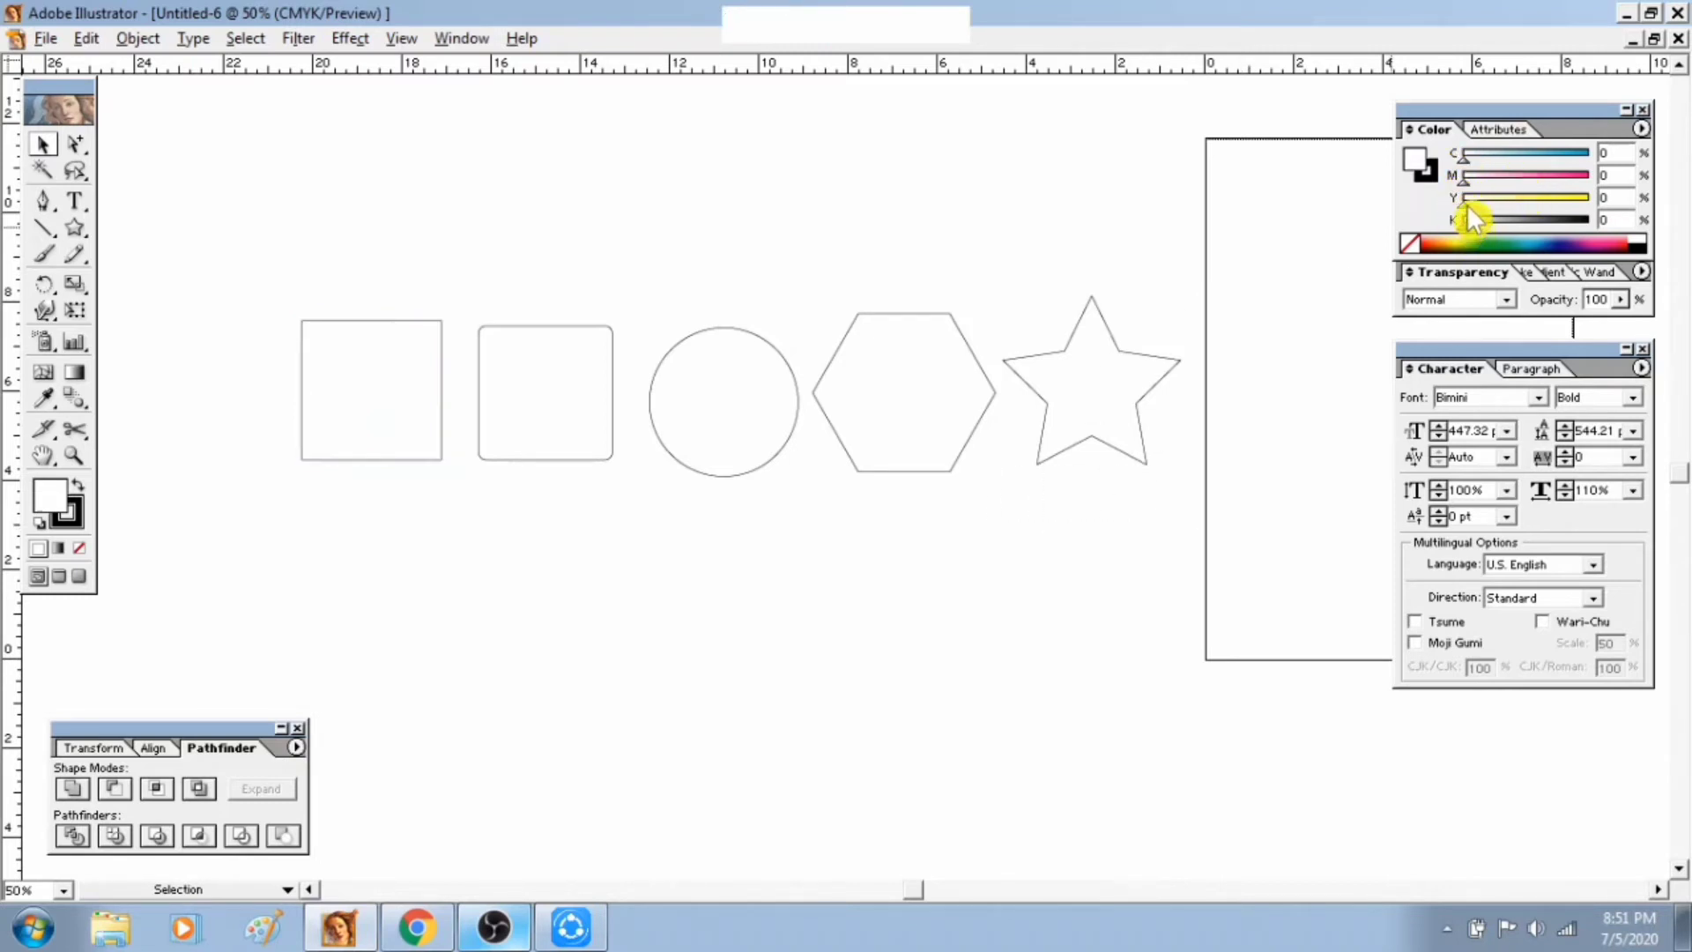
{"action": "left_click_drag", "start_coordinate": [1150, 520], "coordinate": [296, 291]}
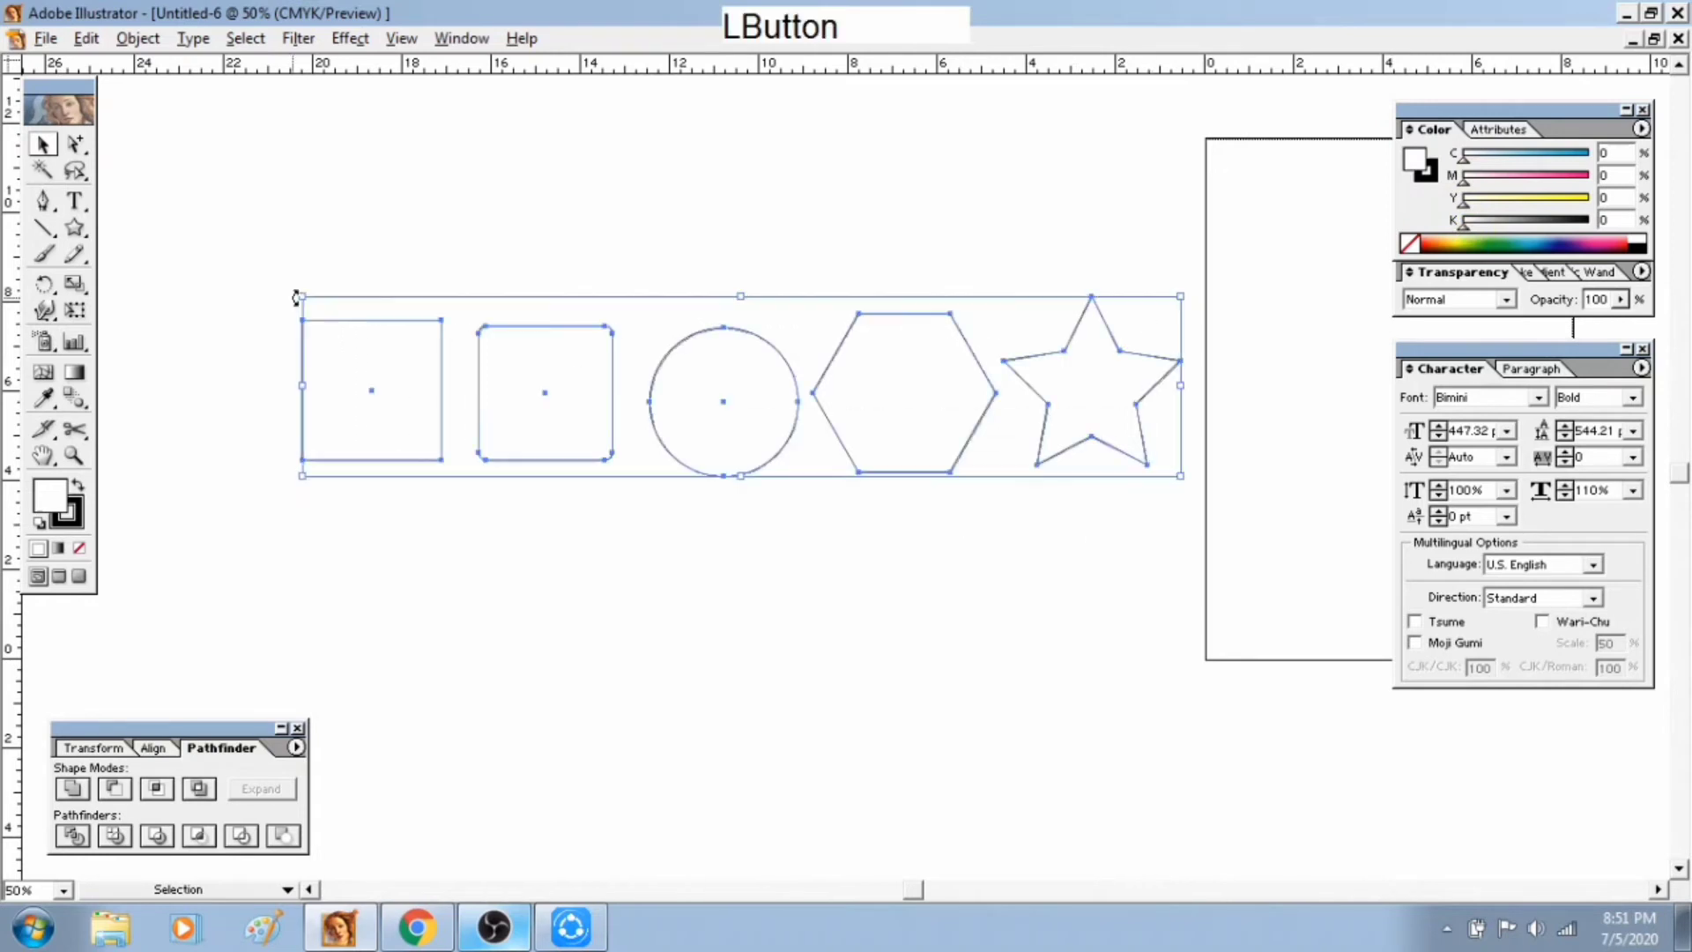
{"action": "left_click", "coordinate": [641, 495]}
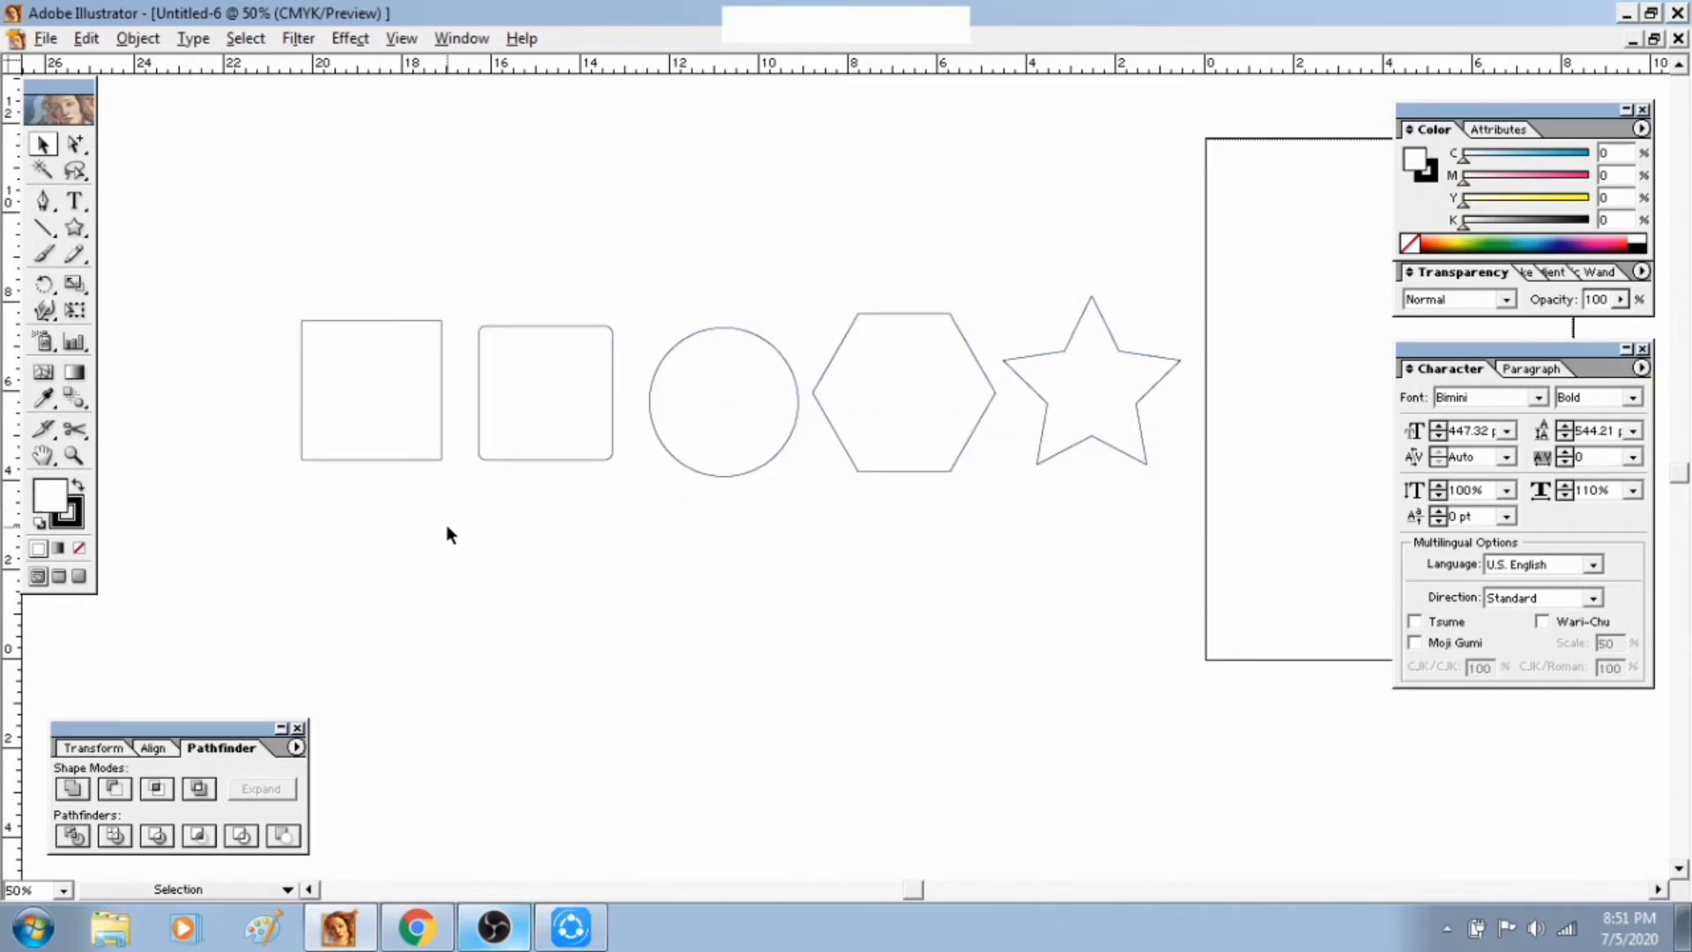
{"action": "left_click", "coordinate": [399, 399]}
{"action": "left_click", "coordinate": [342, 506]}
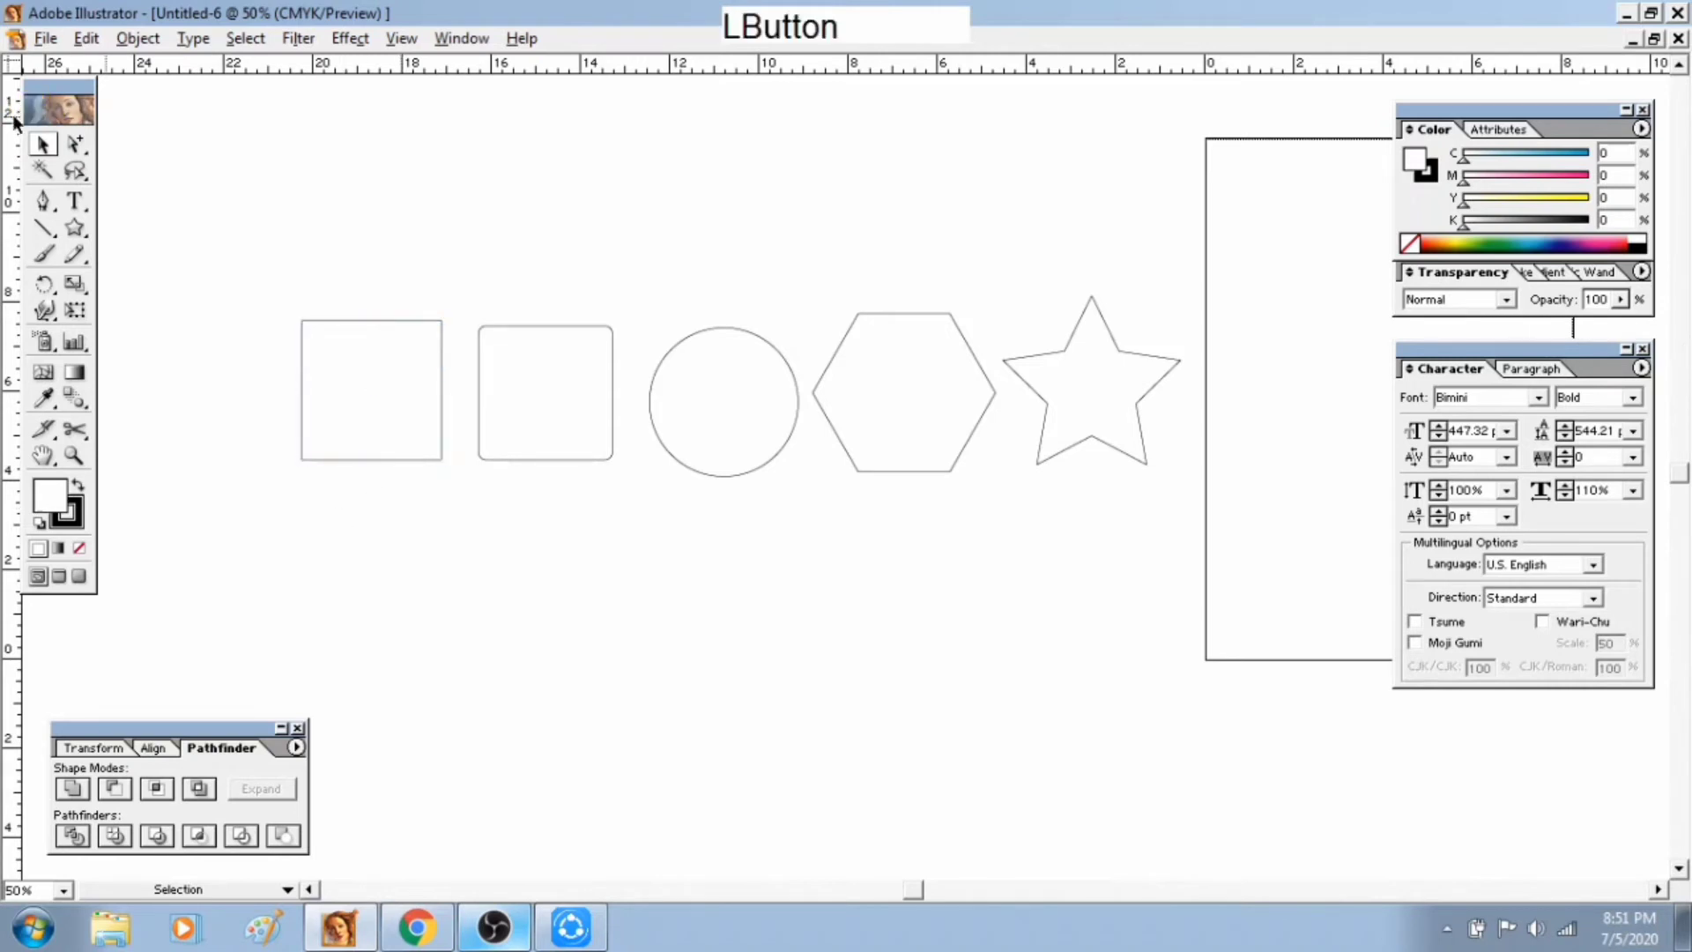
Activate the Selection tool and select the plain square at the start of the row
{"action": "left_click", "coordinate": [42, 149]}
{"action": "left_click", "coordinate": [37, 145]}
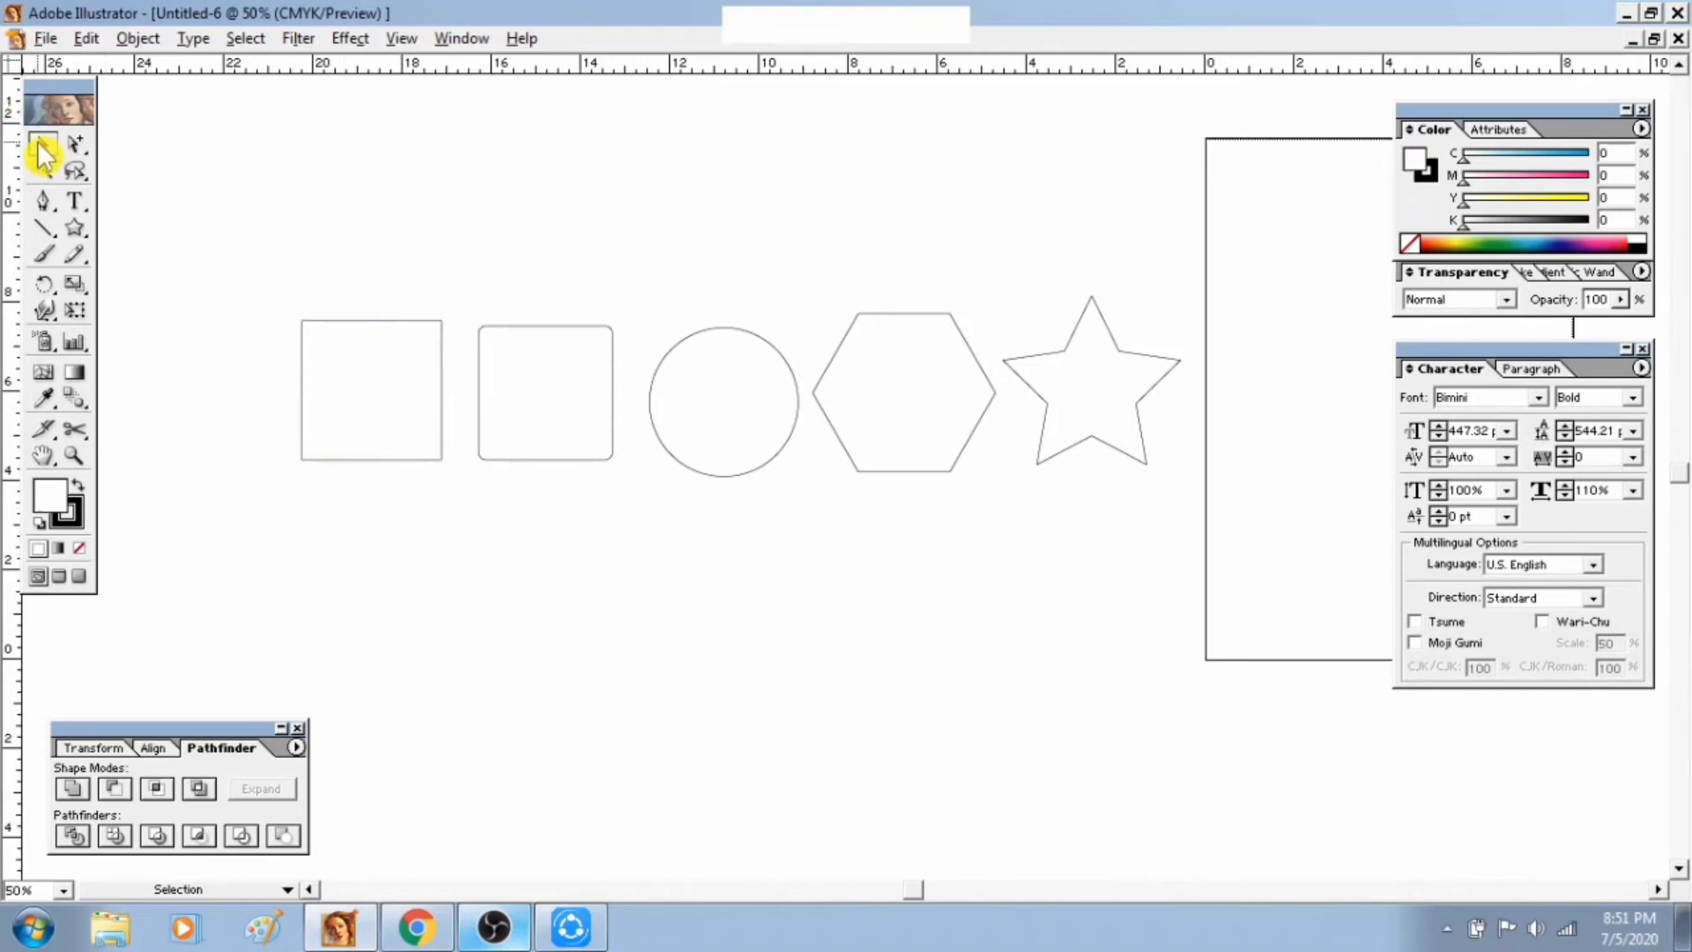
{"action": "left_click", "coordinate": [41, 148]}
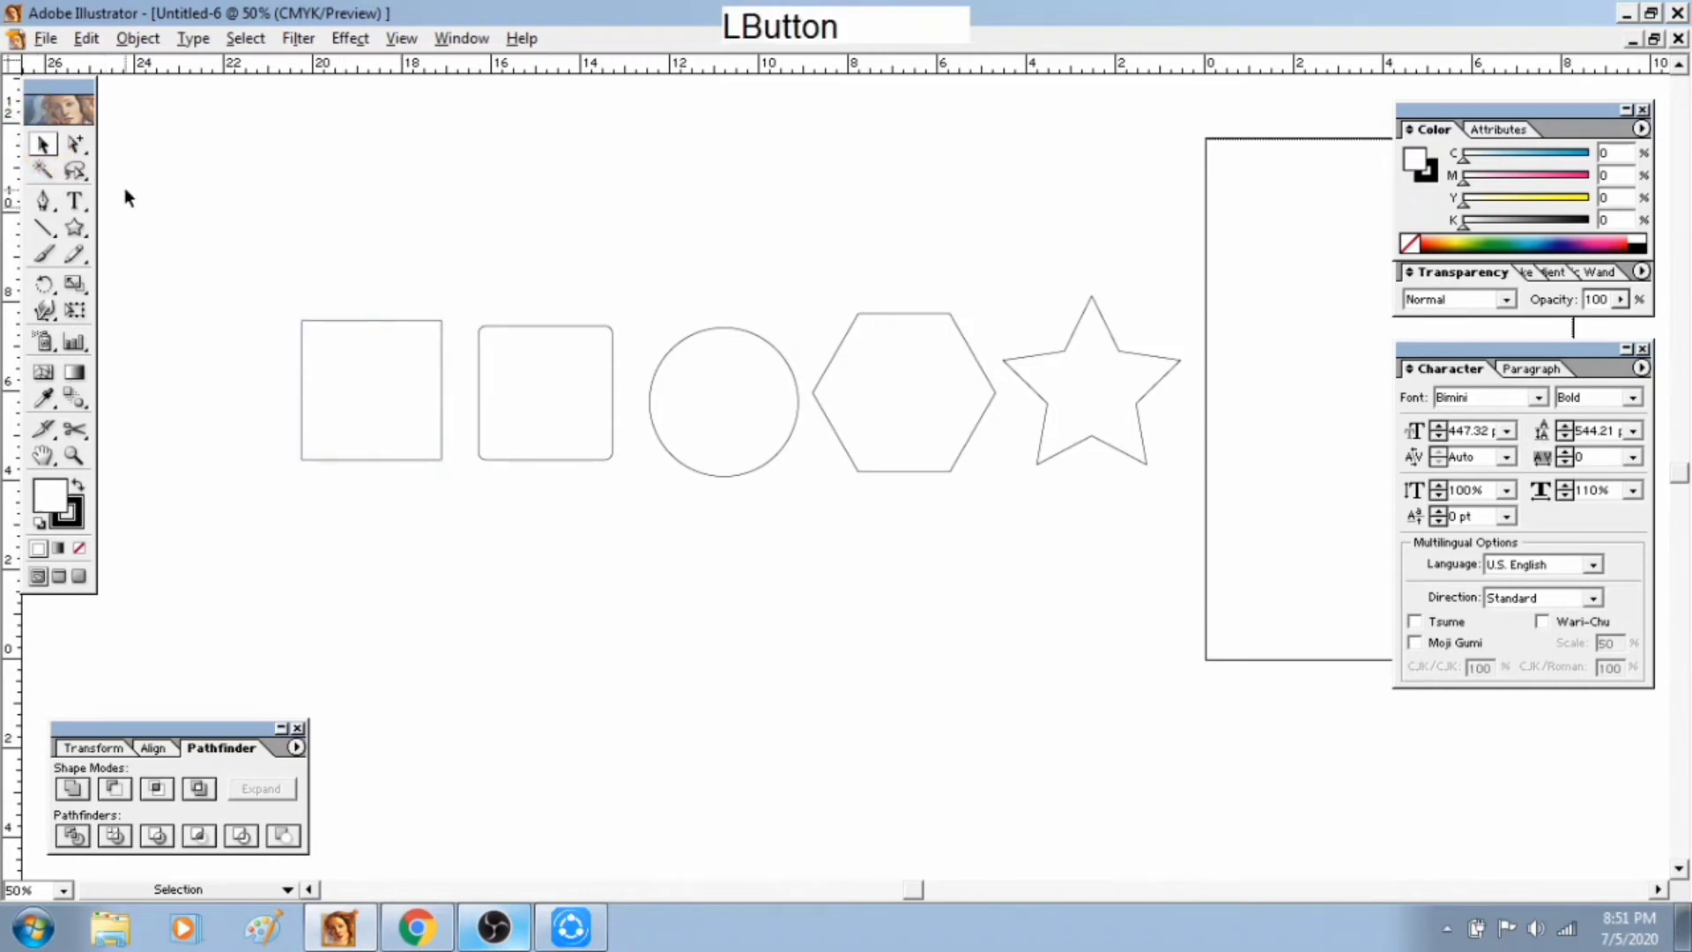
{"action": "left_click", "coordinate": [368, 371]}
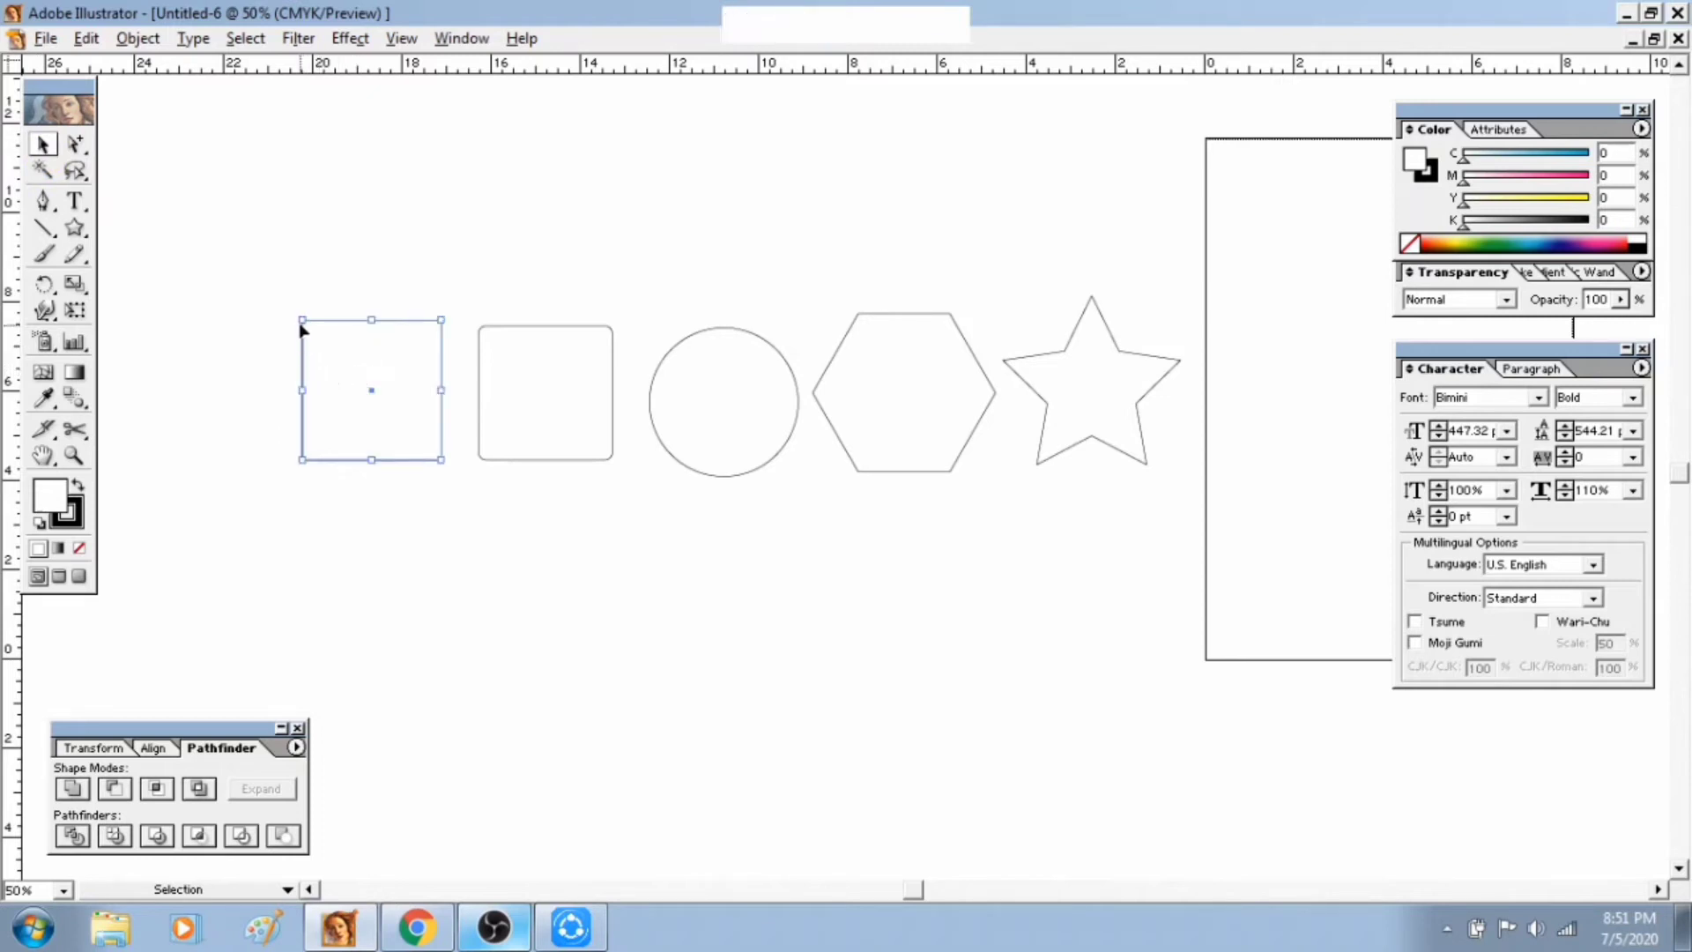
{"action": "left_click", "coordinate": [290, 300]}
{"action": "left_click", "coordinate": [357, 359]}
{"action": "left_click", "coordinate": [289, 348]}
{"action": "left_click", "coordinate": [371, 370]}
{"action": "left_click", "coordinate": [363, 402]}
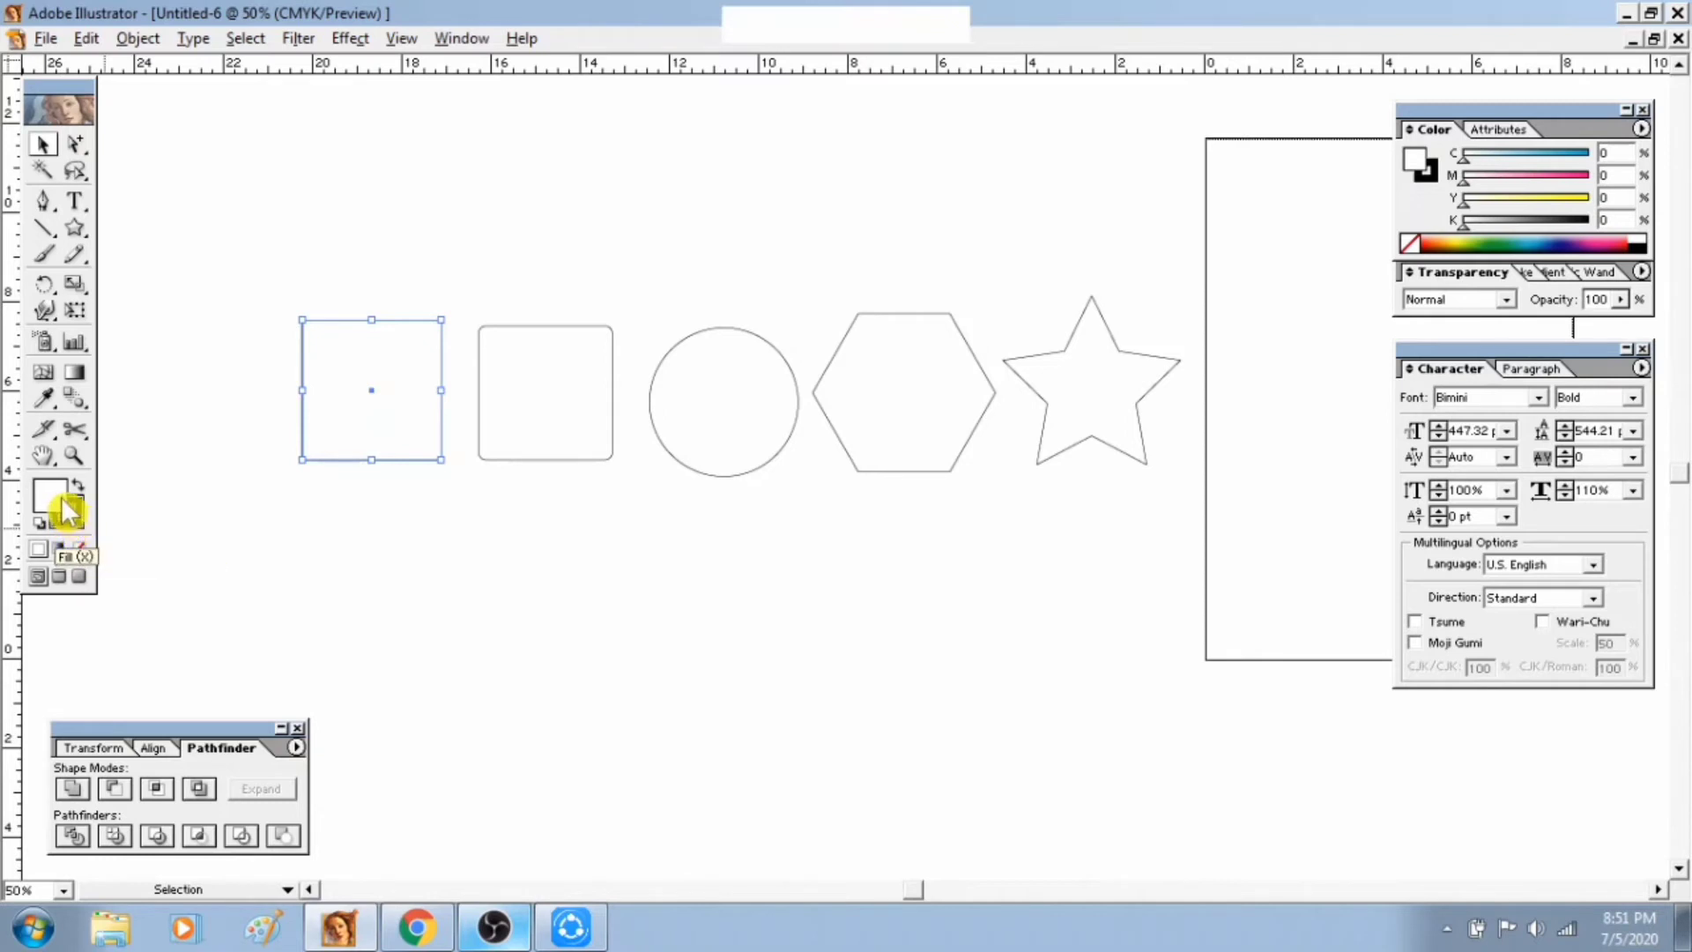
Switch the active colour attribute to the square's stroke and back to its fill
{"action": "left_click", "coordinate": [74, 528]}
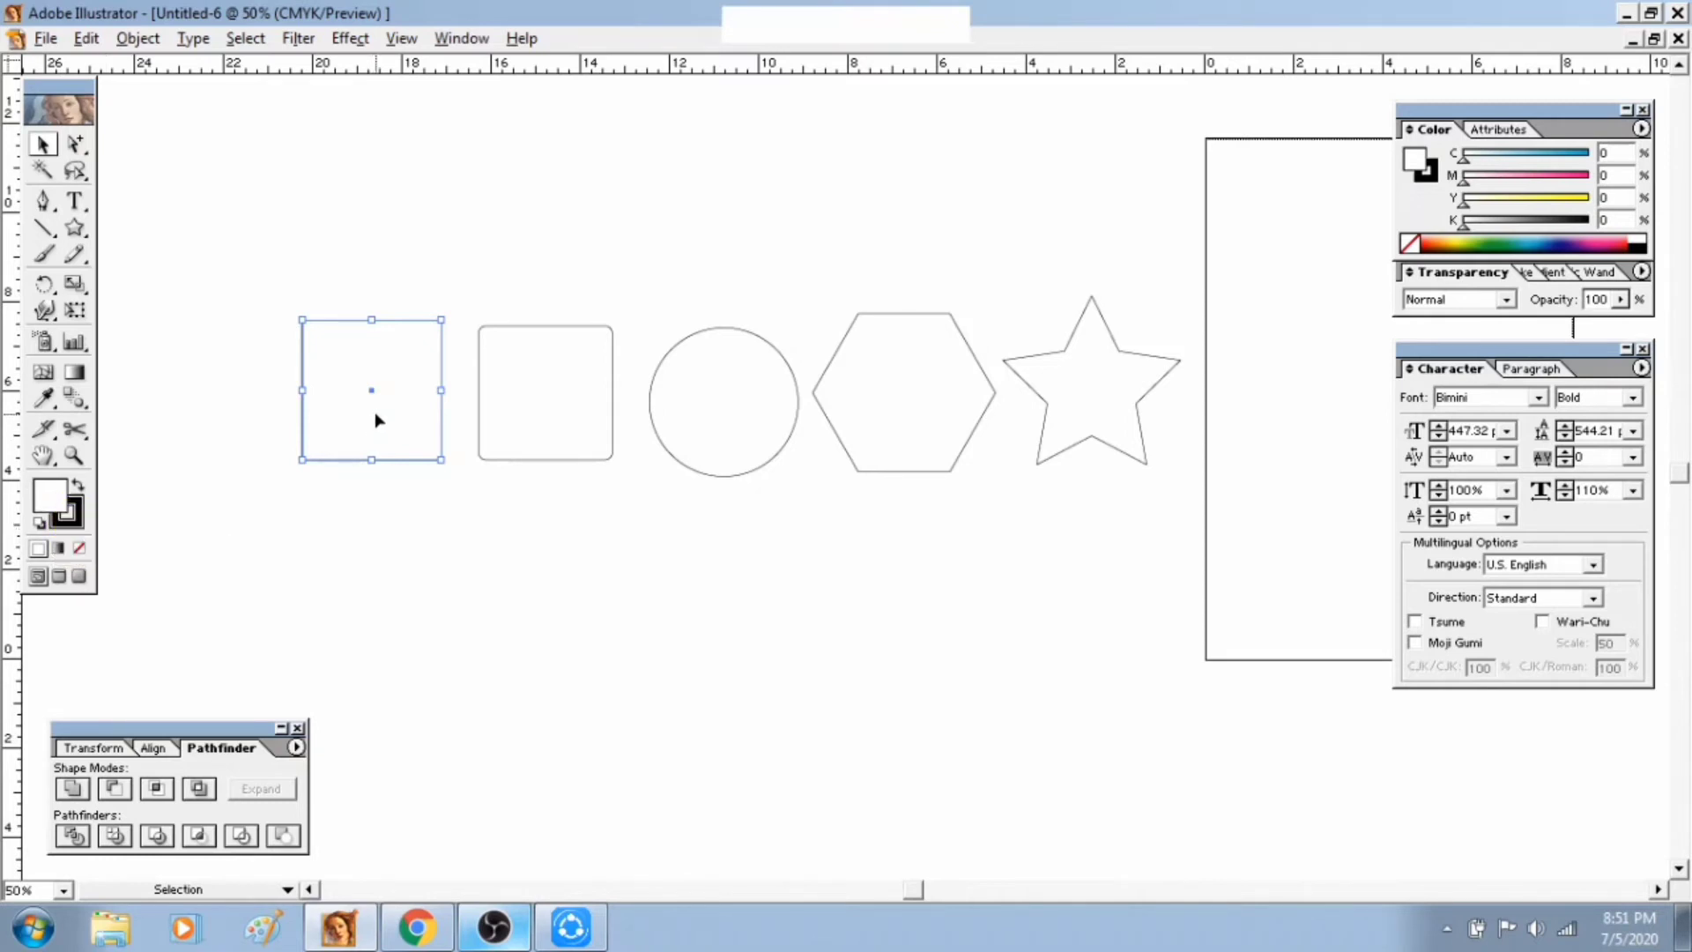
{"action": "left_click", "coordinate": [71, 496]}
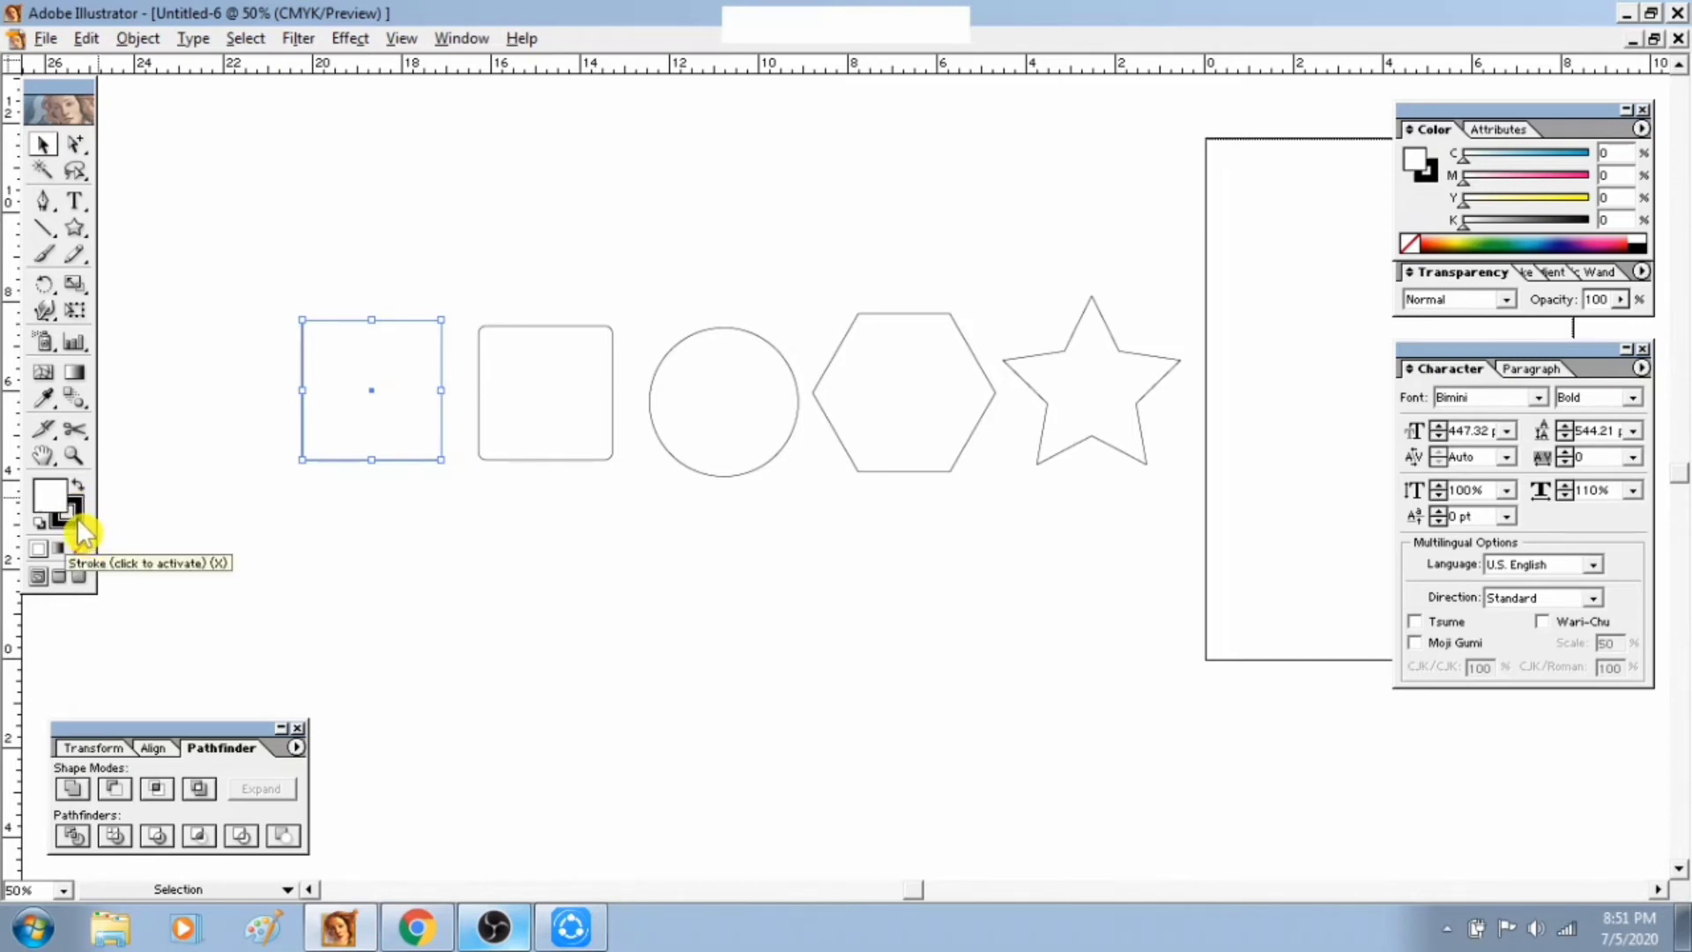
{"action": "left_click", "coordinate": [78, 519]}
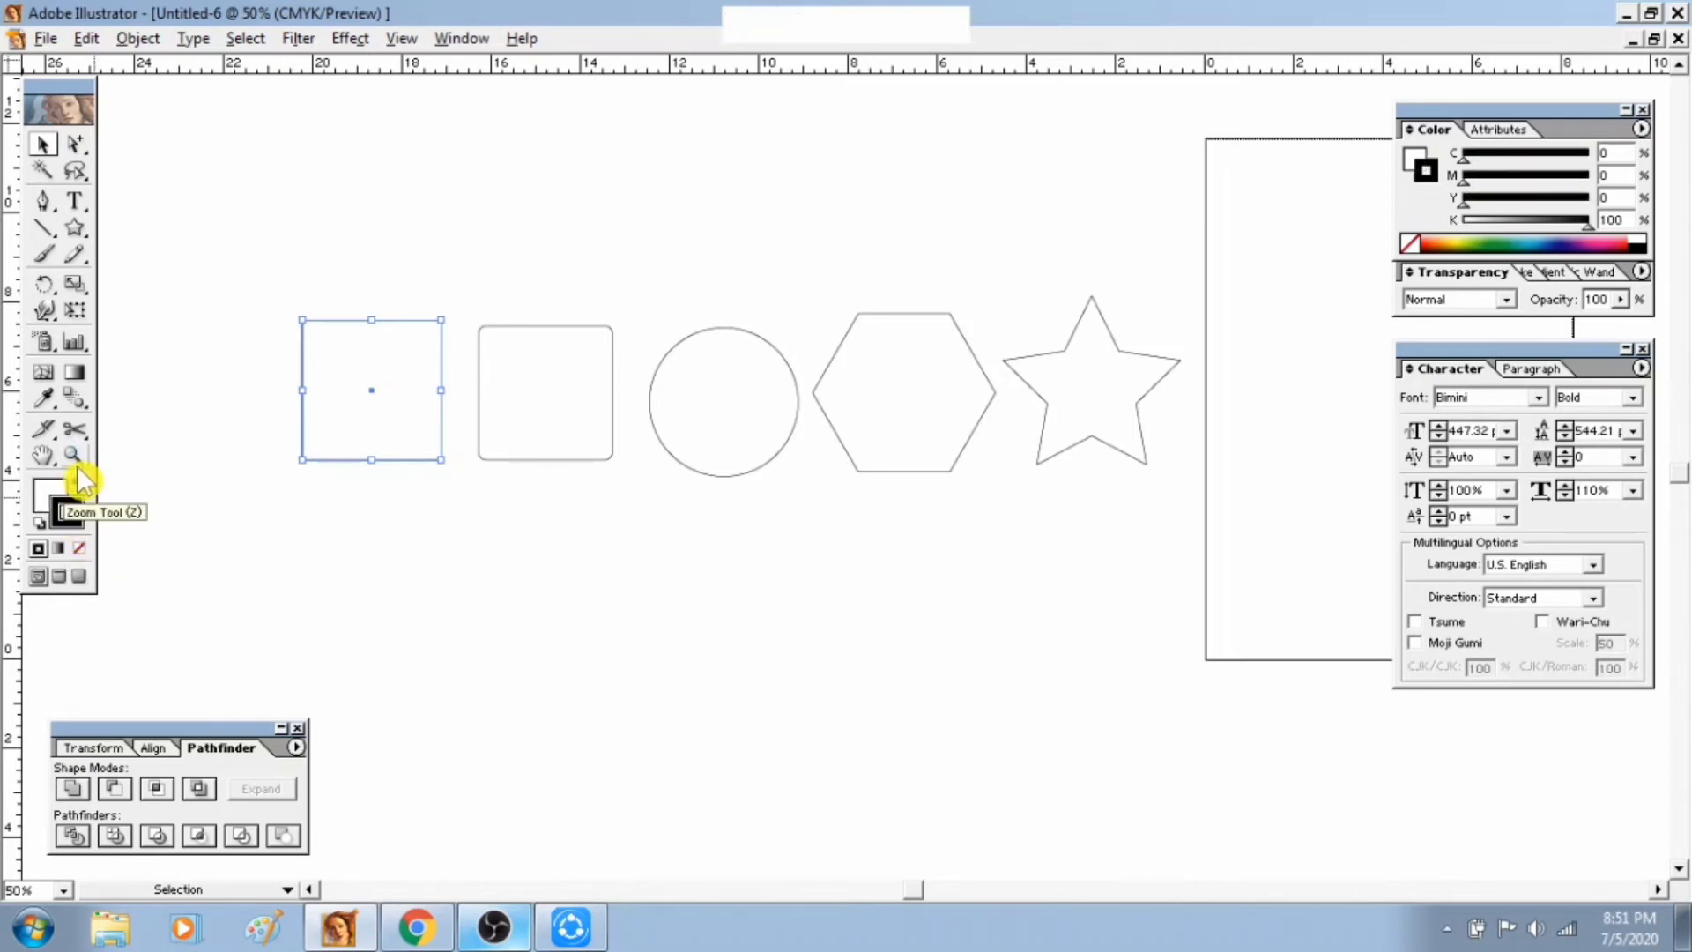
{"action": "left_click", "coordinate": [46, 506]}
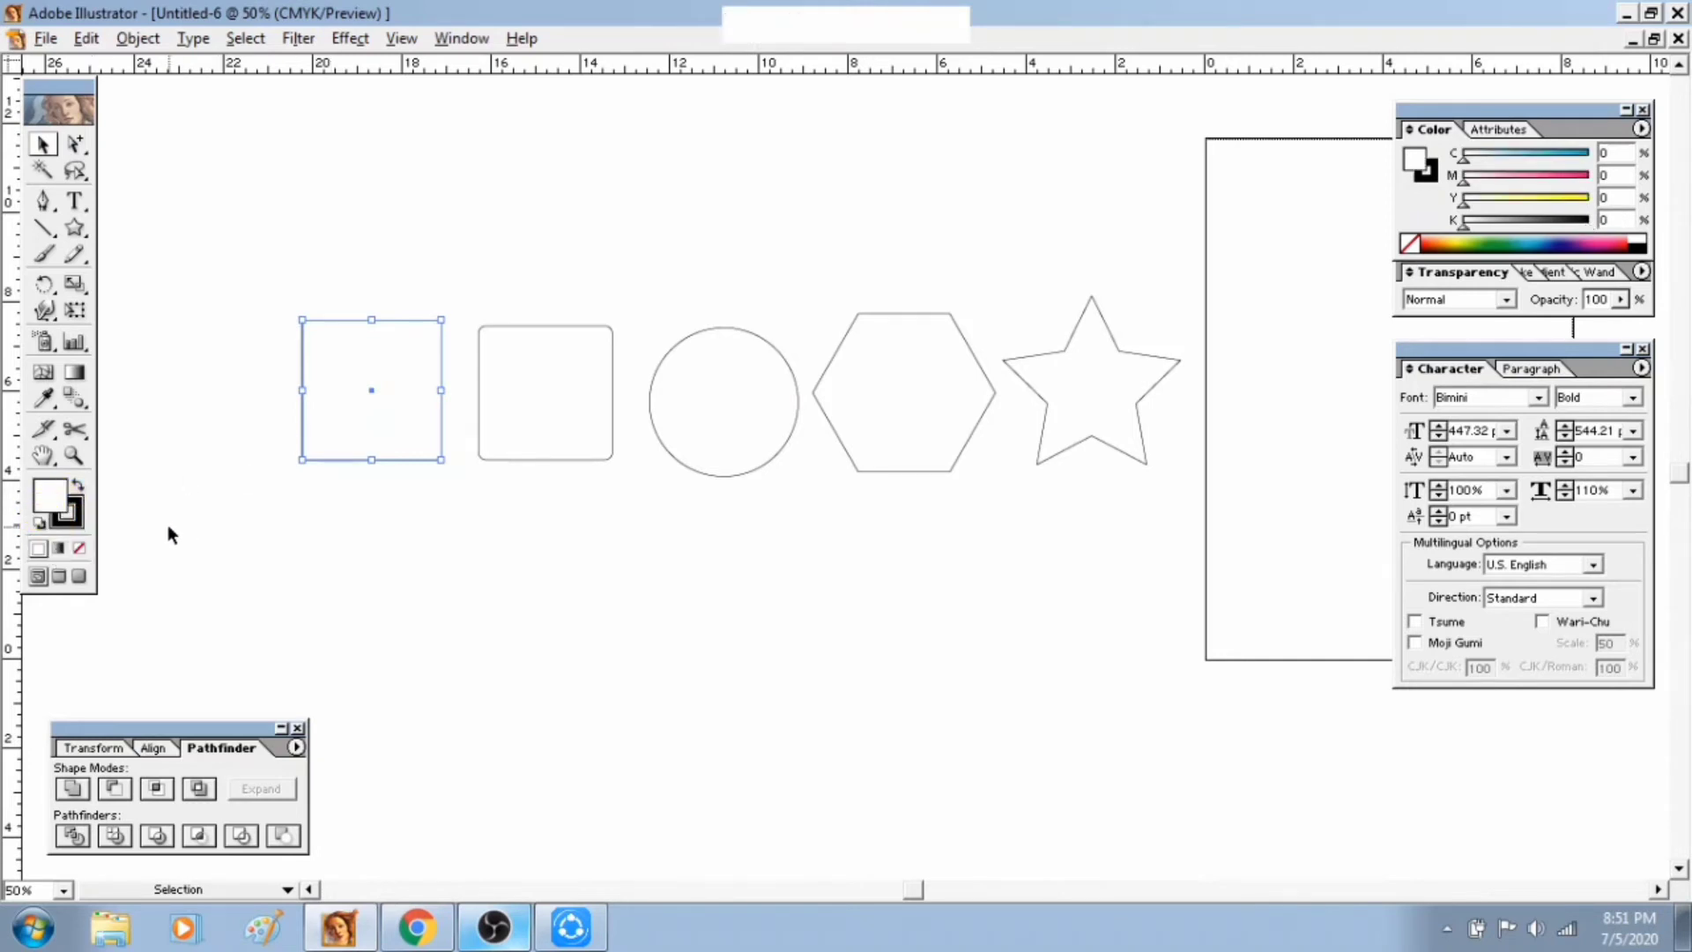
{"action": "left_click", "coordinate": [377, 404]}
{"action": "left_click", "coordinate": [376, 393]}
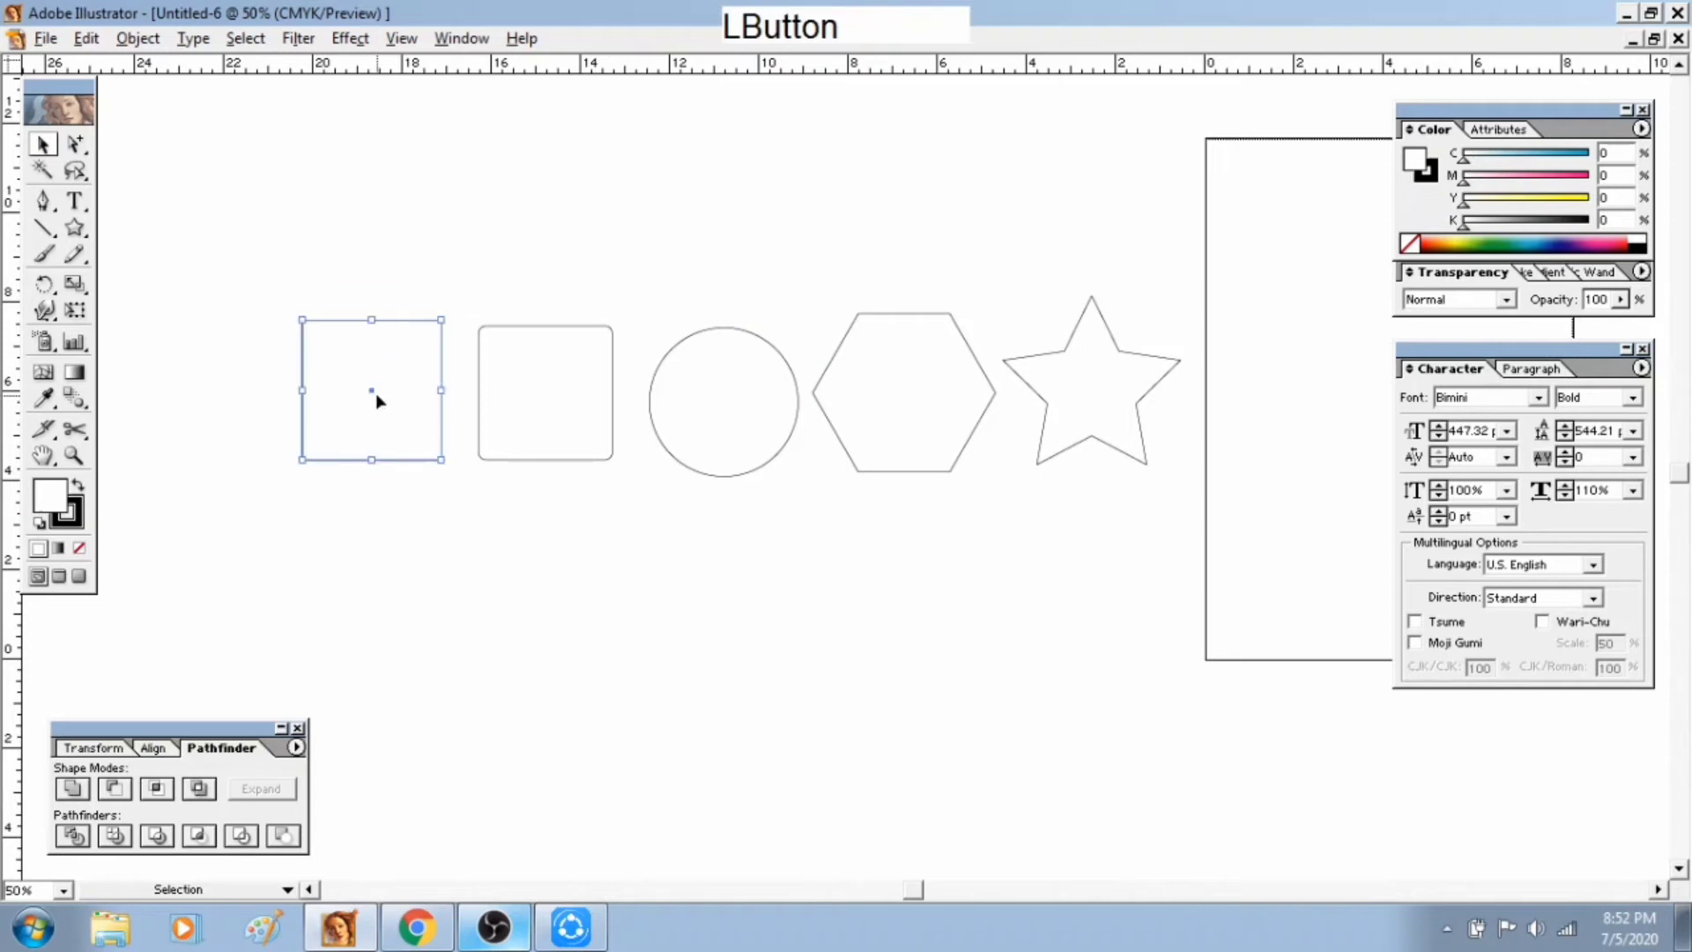
Fill the square with 100% cyan and undo the colour change
{"action": "left_click", "coordinate": [52, 498]}
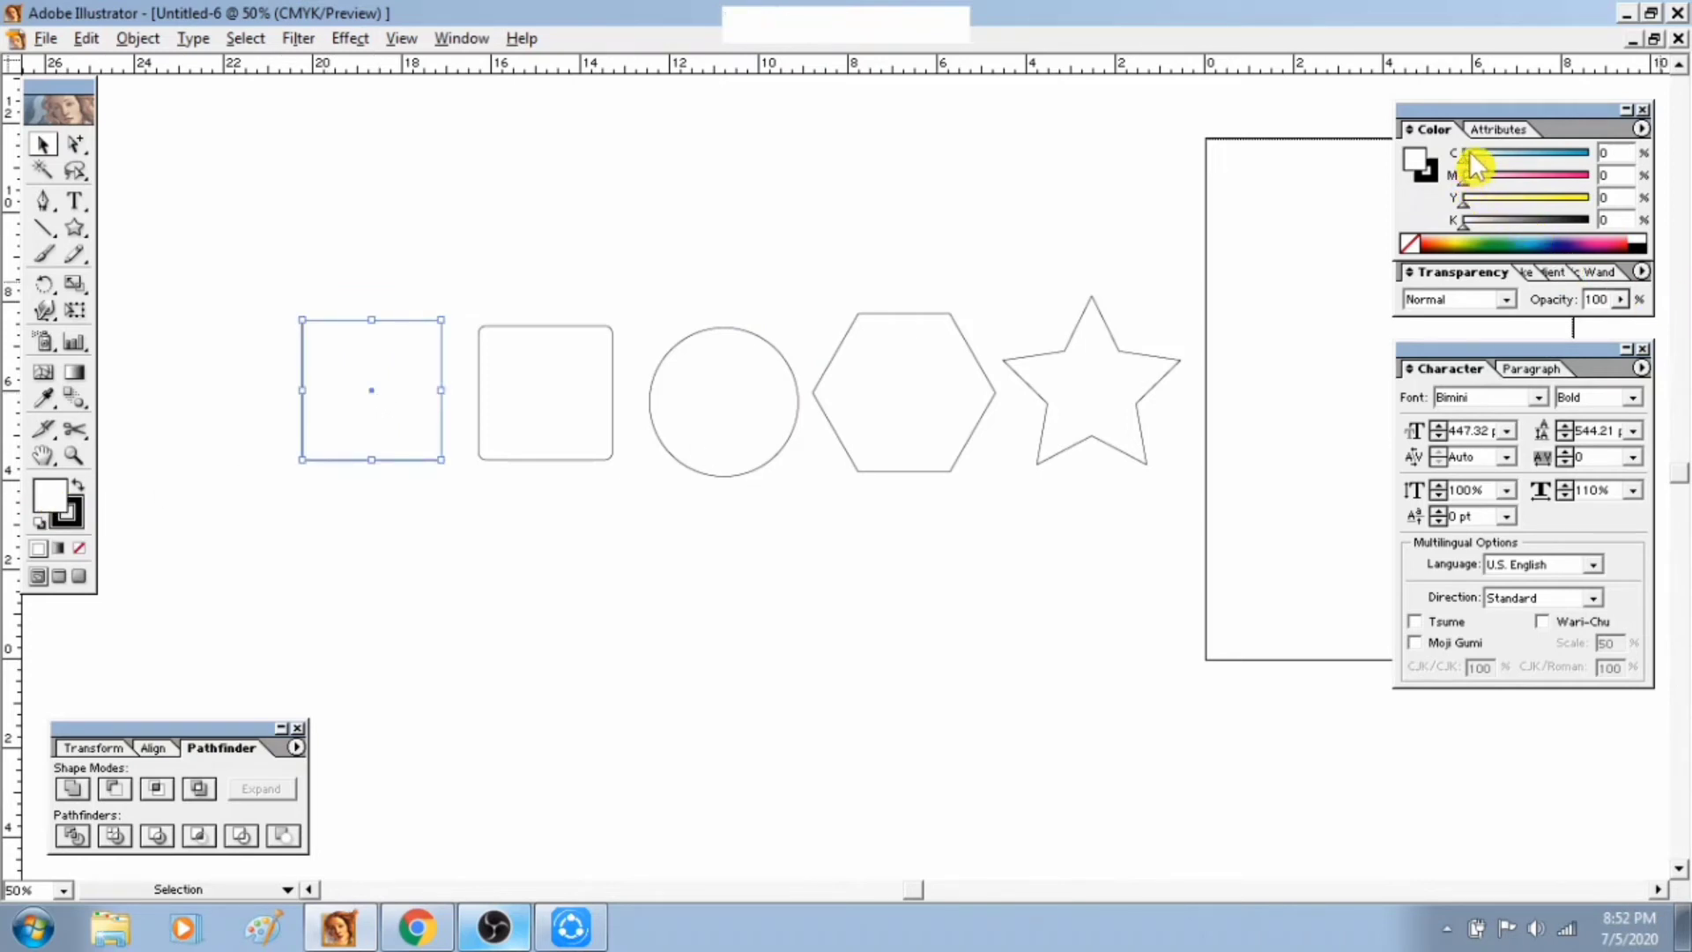
{"action": "left_click_drag", "start_coordinate": [1462, 162], "coordinate": [1629, 157]}
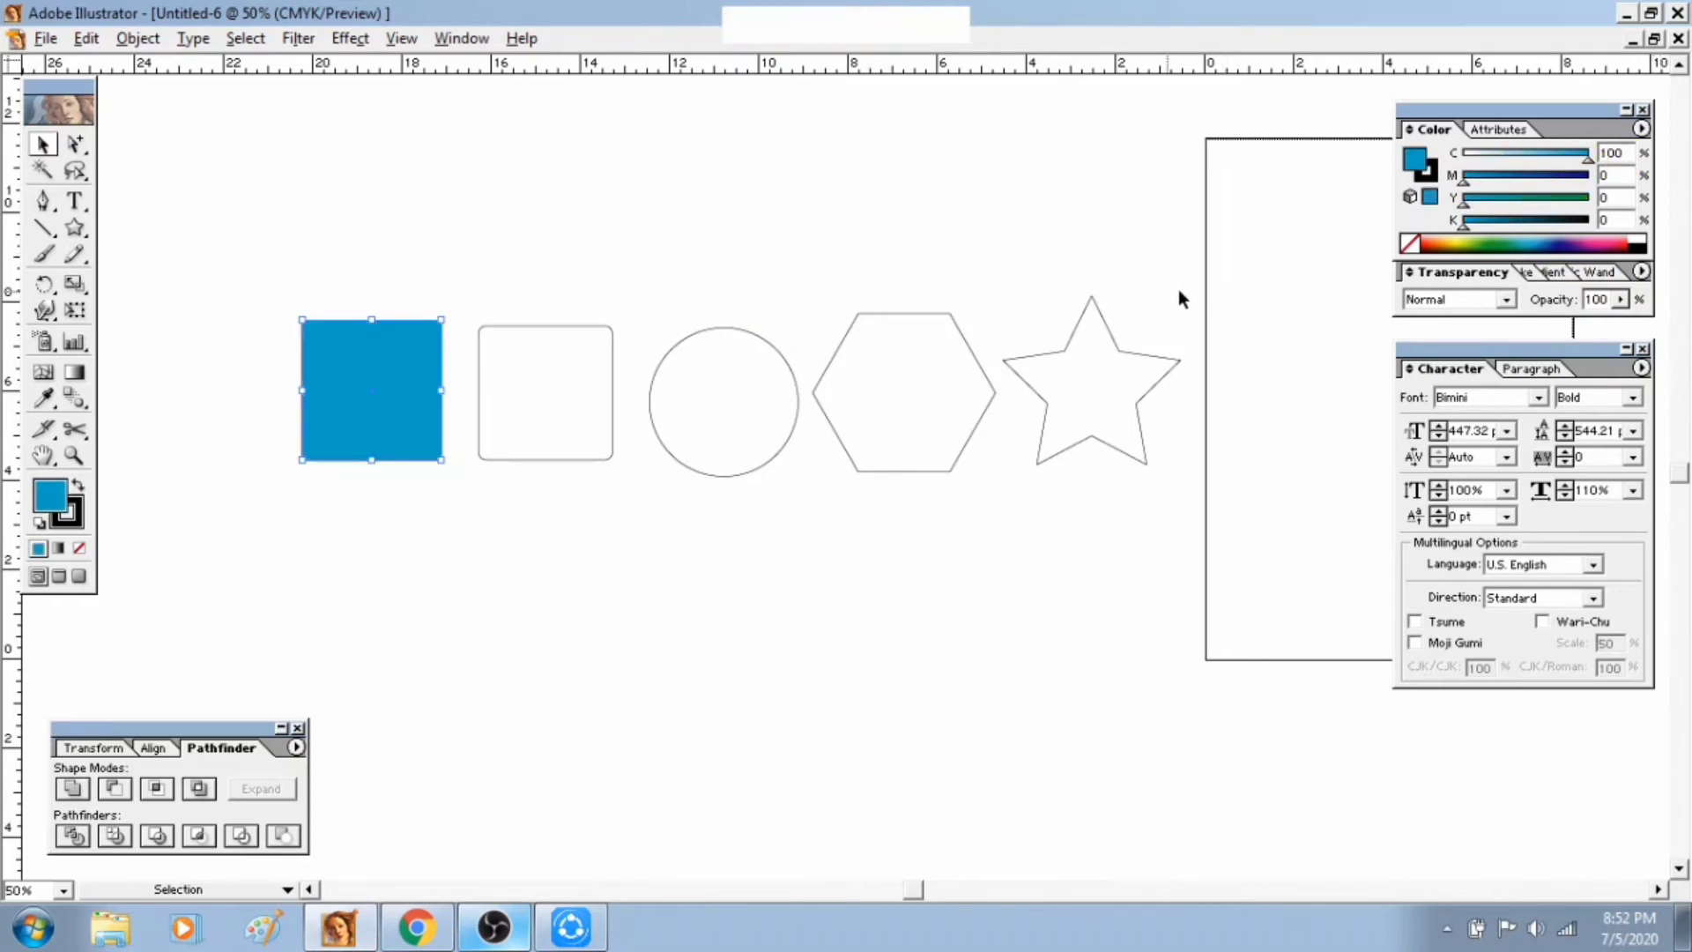
{"action": "left_click", "coordinate": [613, 503]}
{"action": "key", "text": "ctrl+z"}
{"action": "key", "text": "ctrl+z"}
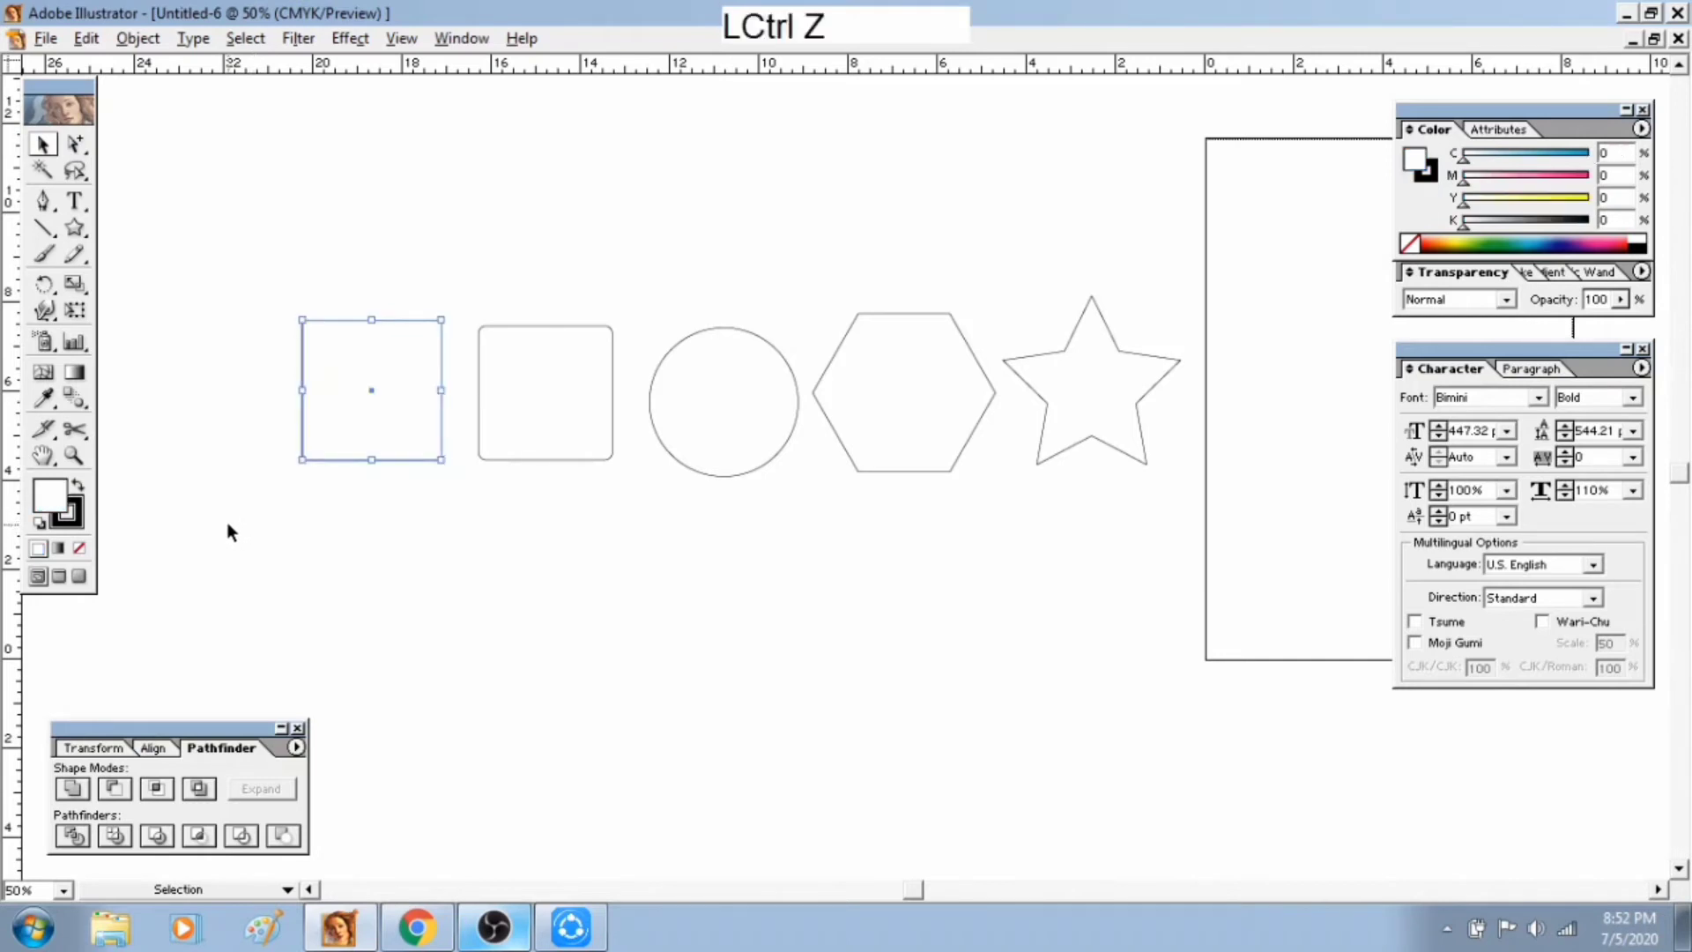
Reselect the square and raise the cyan of its fill to 89%
{"action": "left_click", "coordinate": [226, 522]}
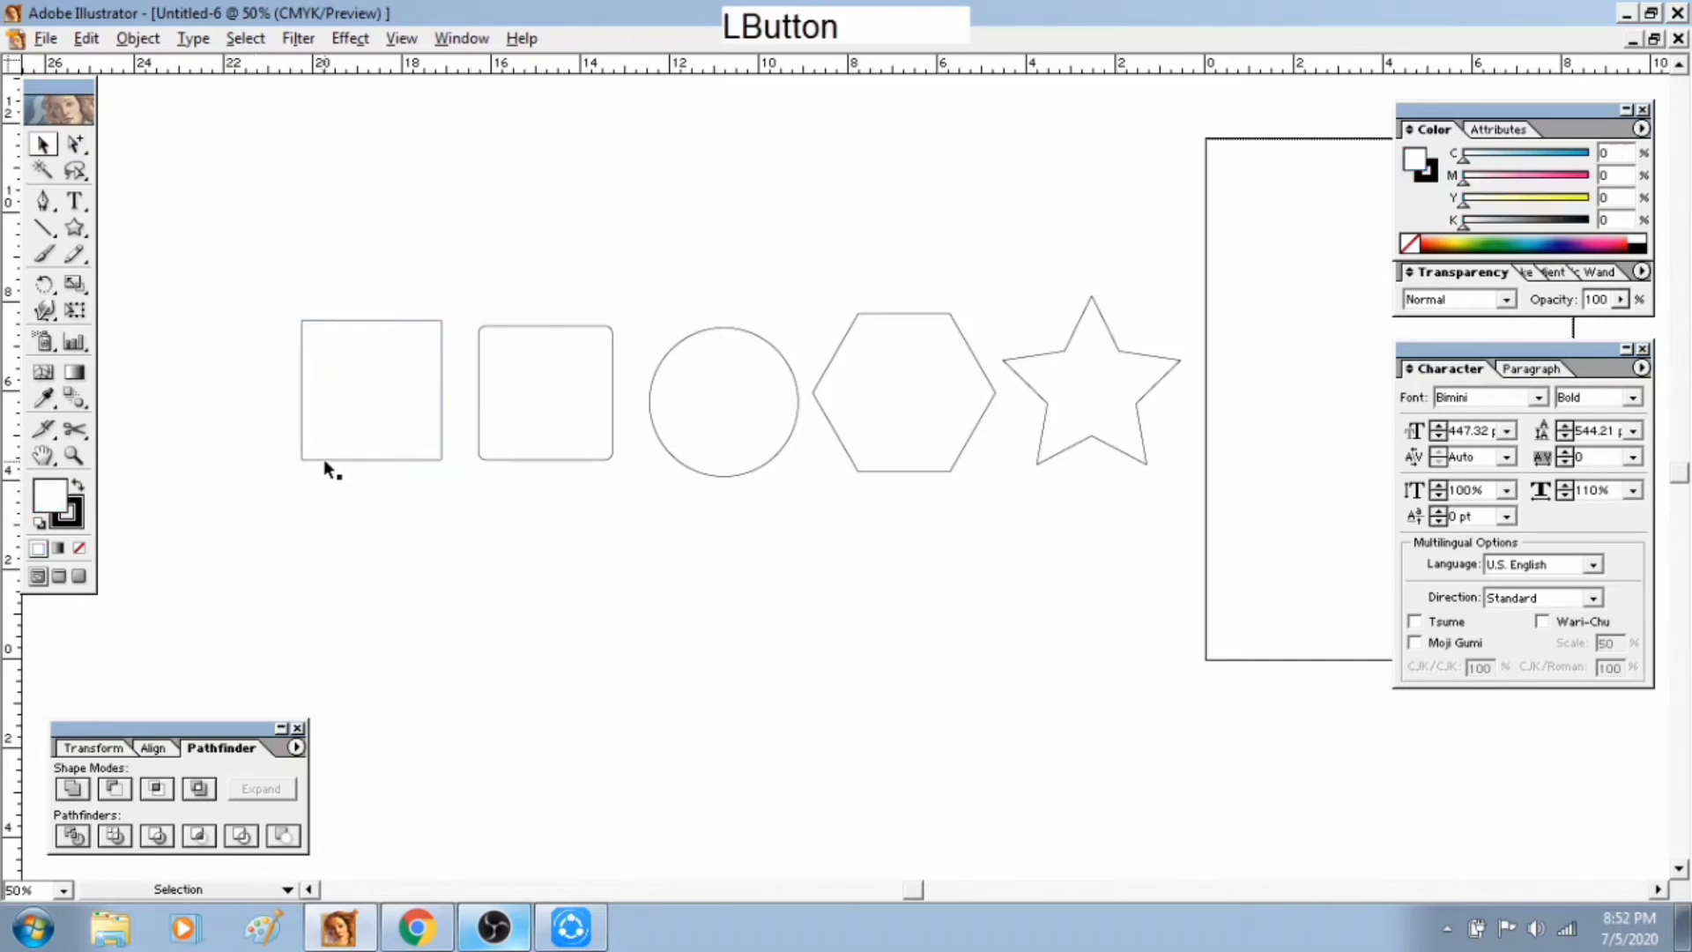
{"action": "left_click", "coordinate": [375, 386]}
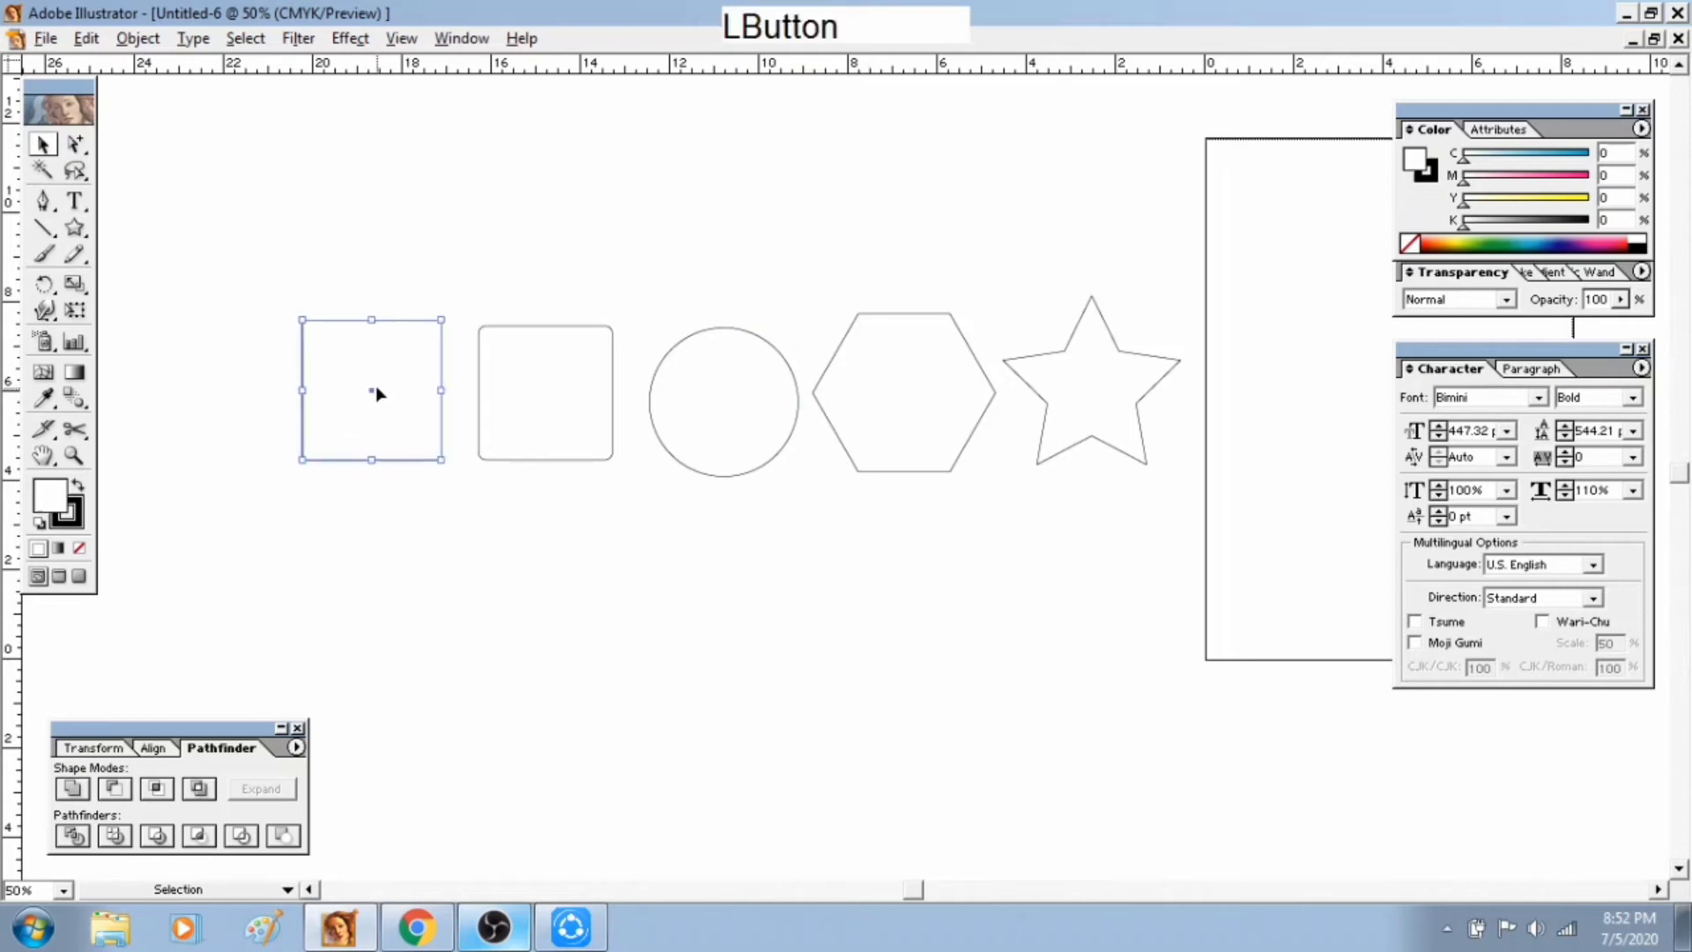
{"action": "left_click", "coordinate": [55, 507]}
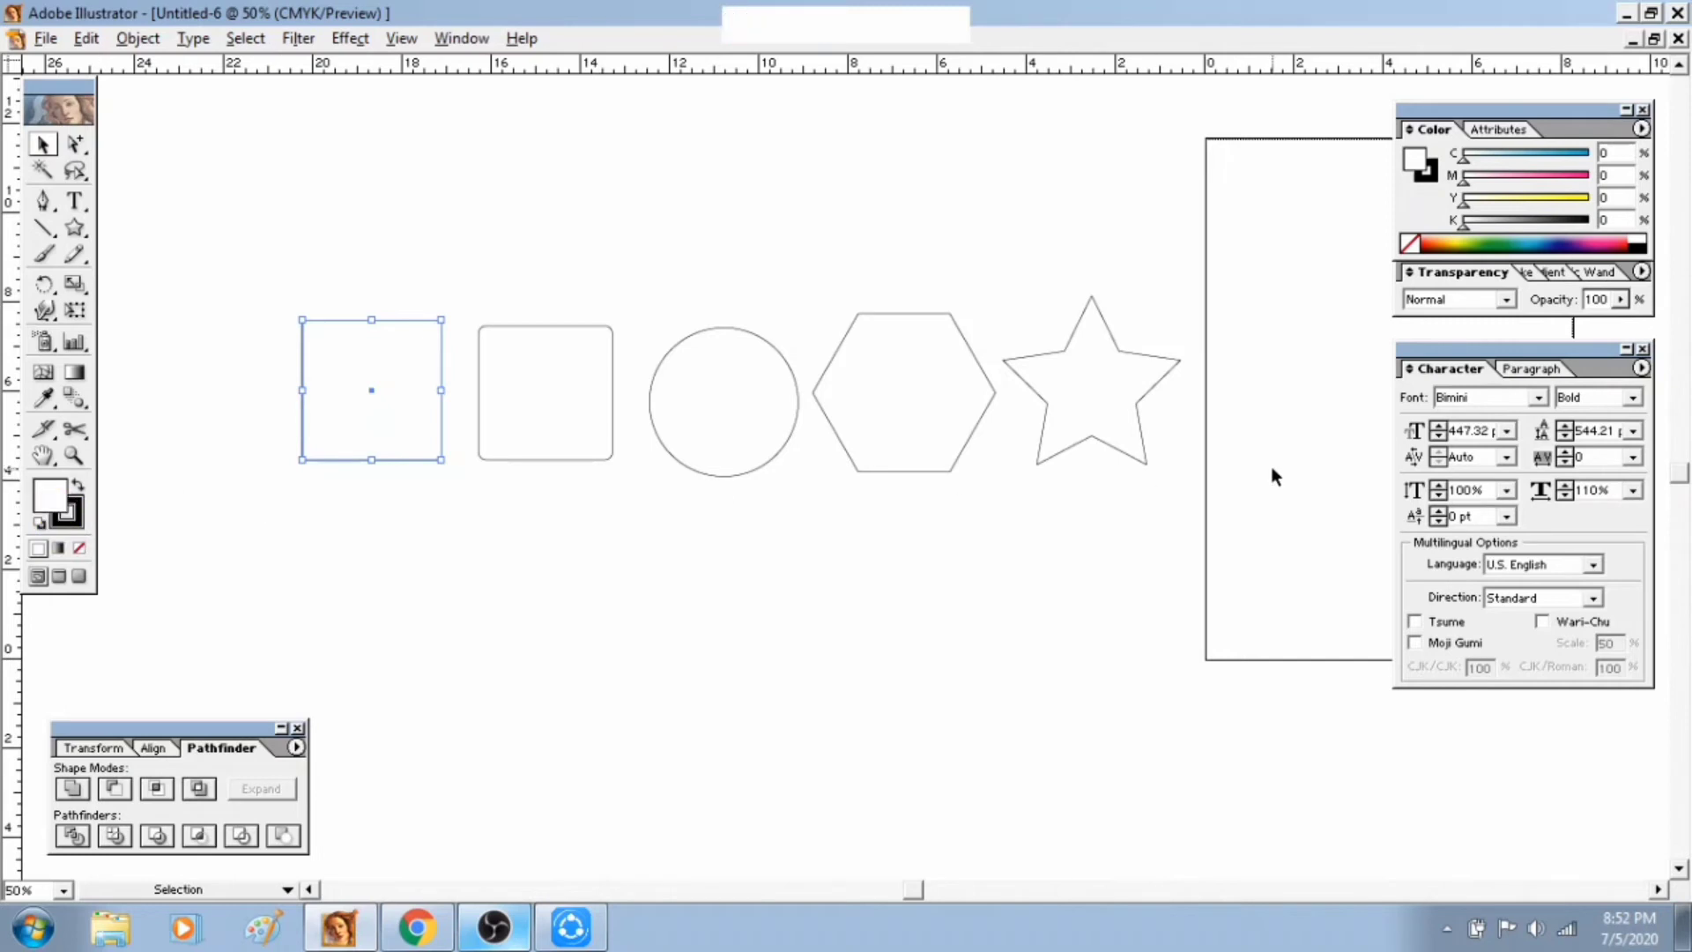
{"action": "left_click_drag", "start_coordinate": [1475, 160], "coordinate": [1575, 162]}
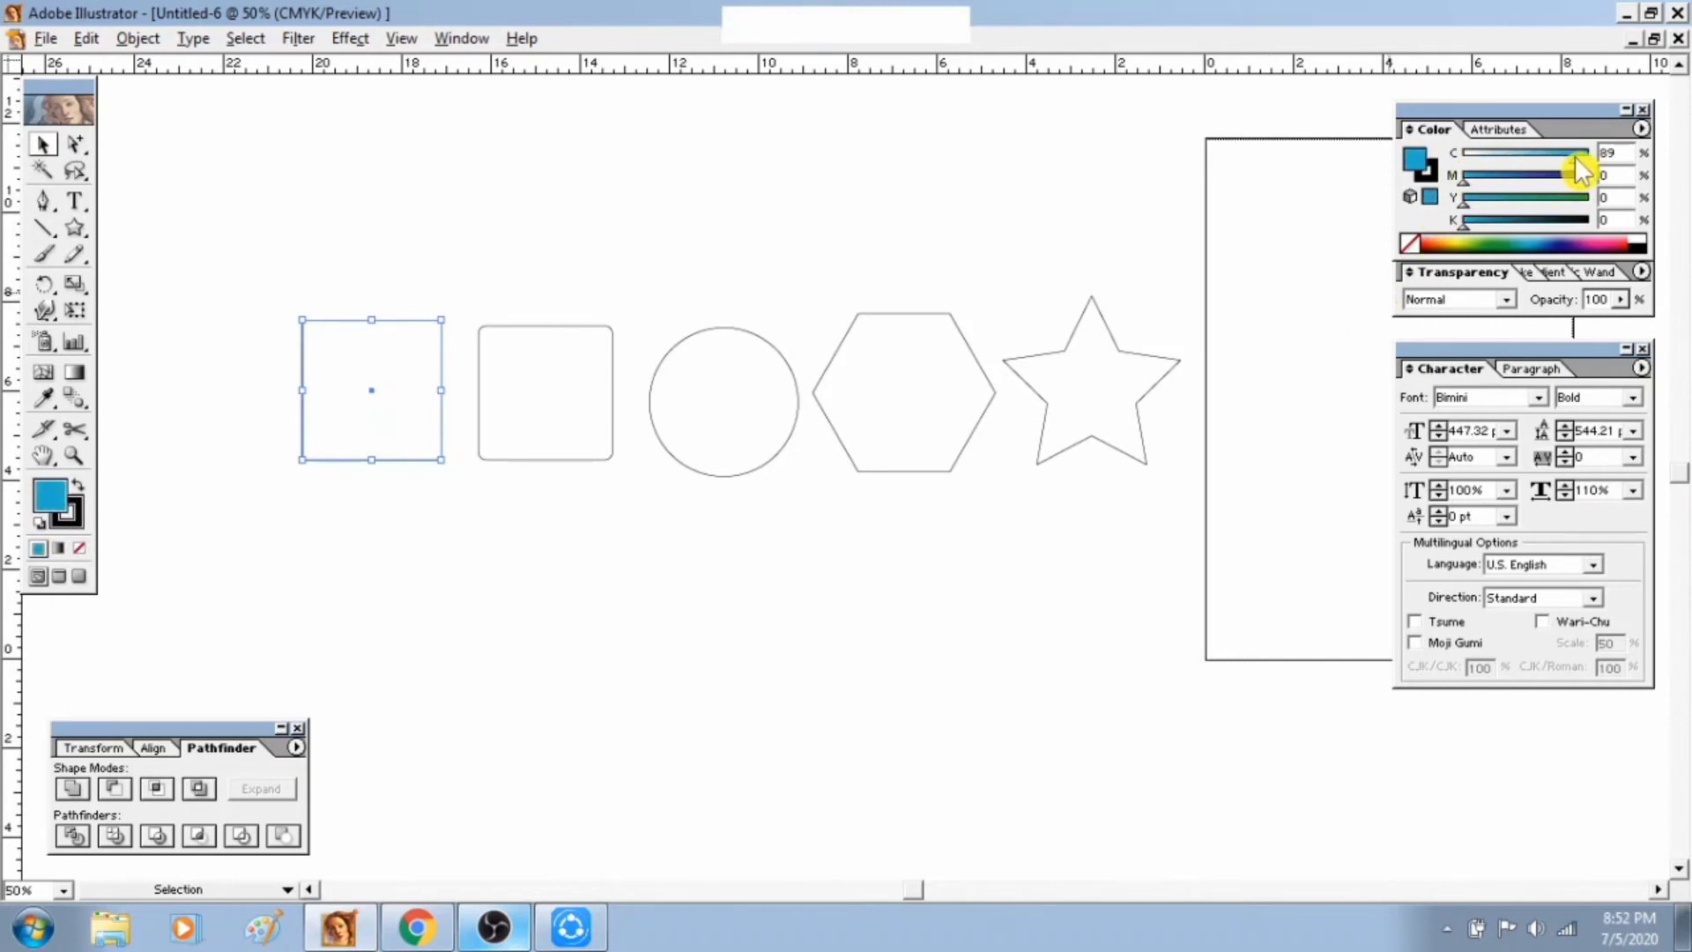
Sample several spectrum colours for the square's fill, ending on green, and reduce its yellow to 0% for a blue fill
{"action": "left_click", "coordinate": [1525, 233]}
{"action": "left_click", "coordinate": [1496, 234]}
{"action": "left_click", "coordinate": [1450, 237]}
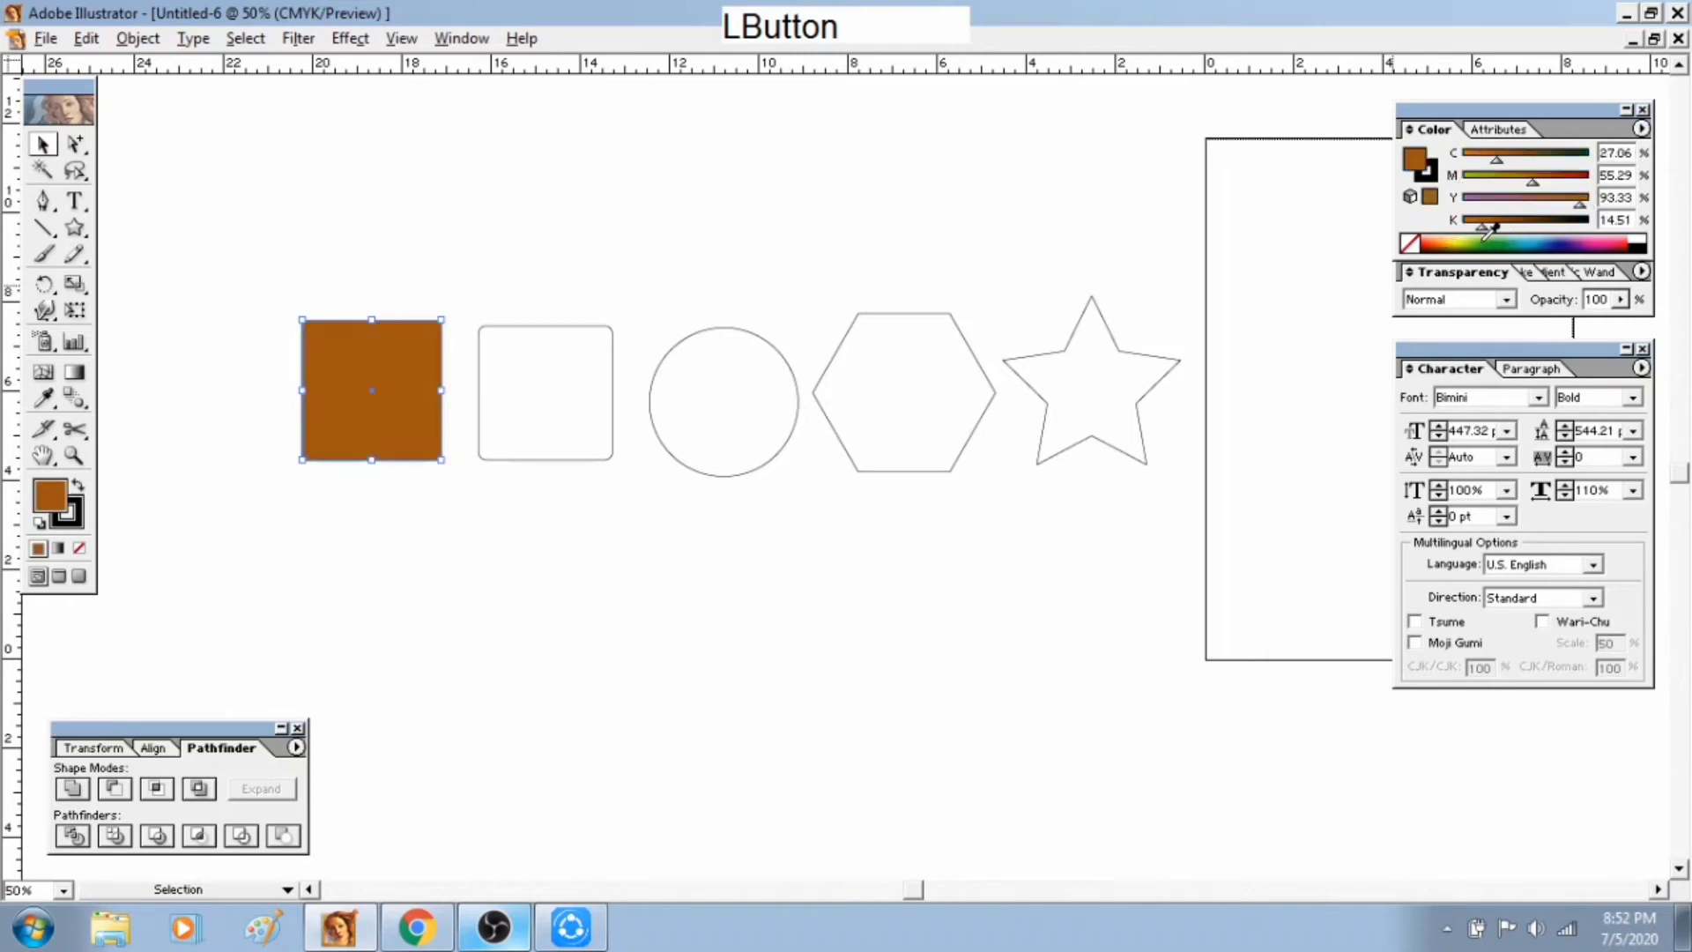
{"action": "left_click", "coordinate": [1499, 232]}
{"action": "left_click", "coordinate": [1534, 234]}
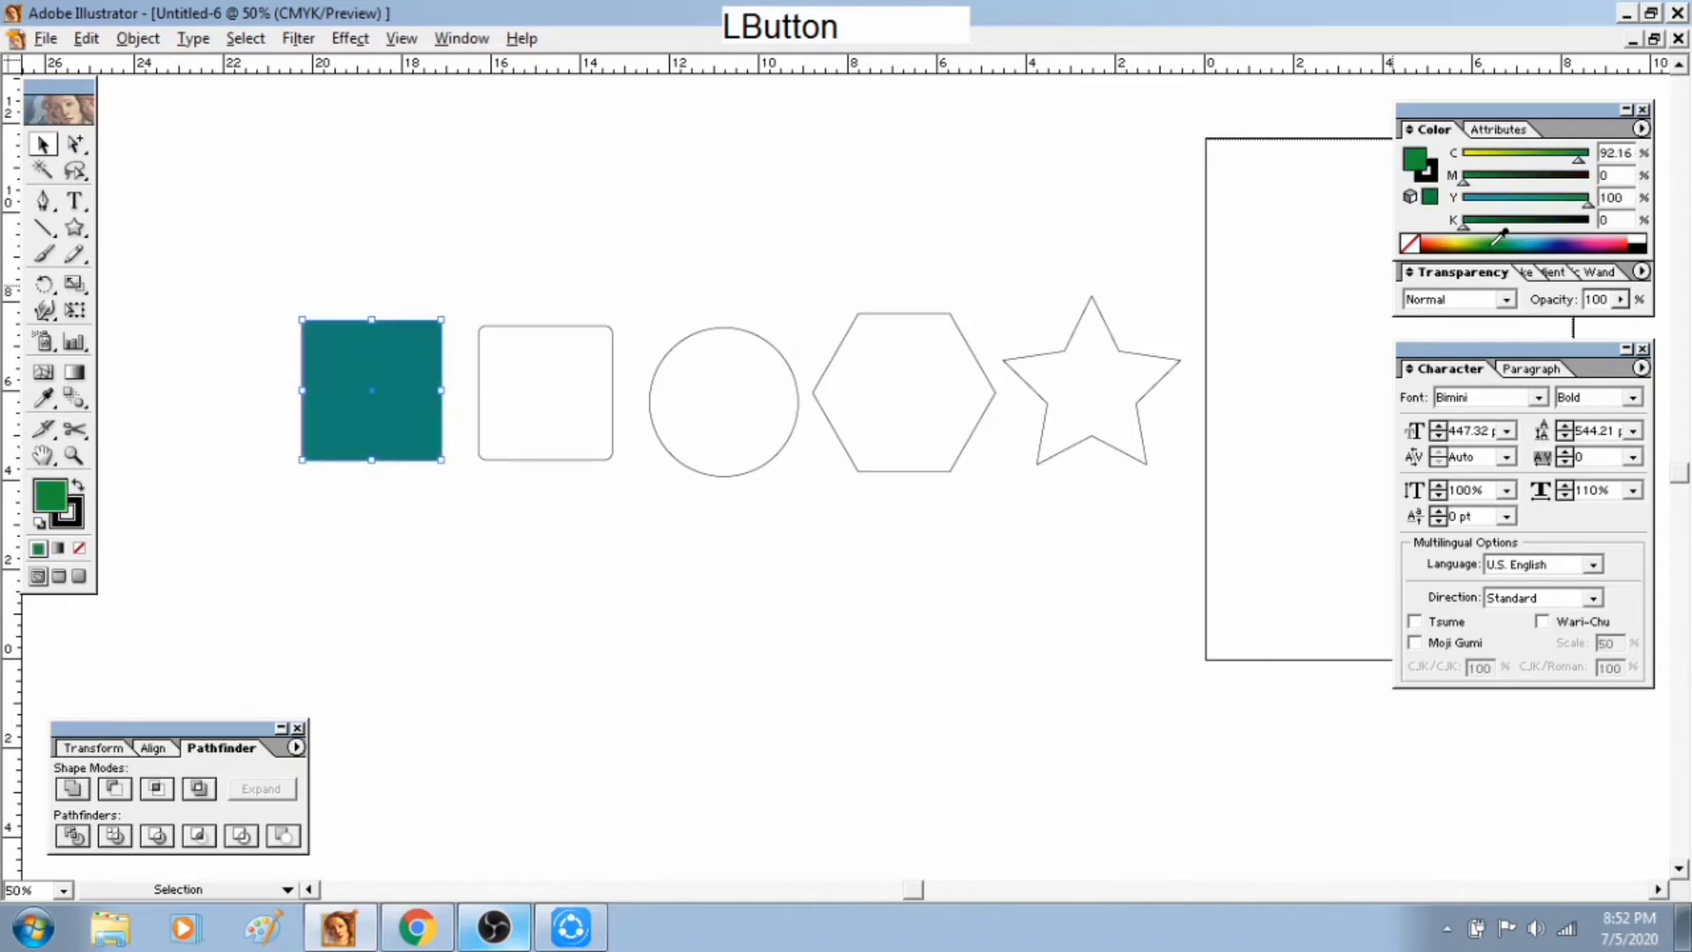
{"action": "left_click", "coordinate": [1497, 236]}
{"action": "left_click_drag", "start_coordinate": [1489, 204], "coordinate": [1438, 204]}
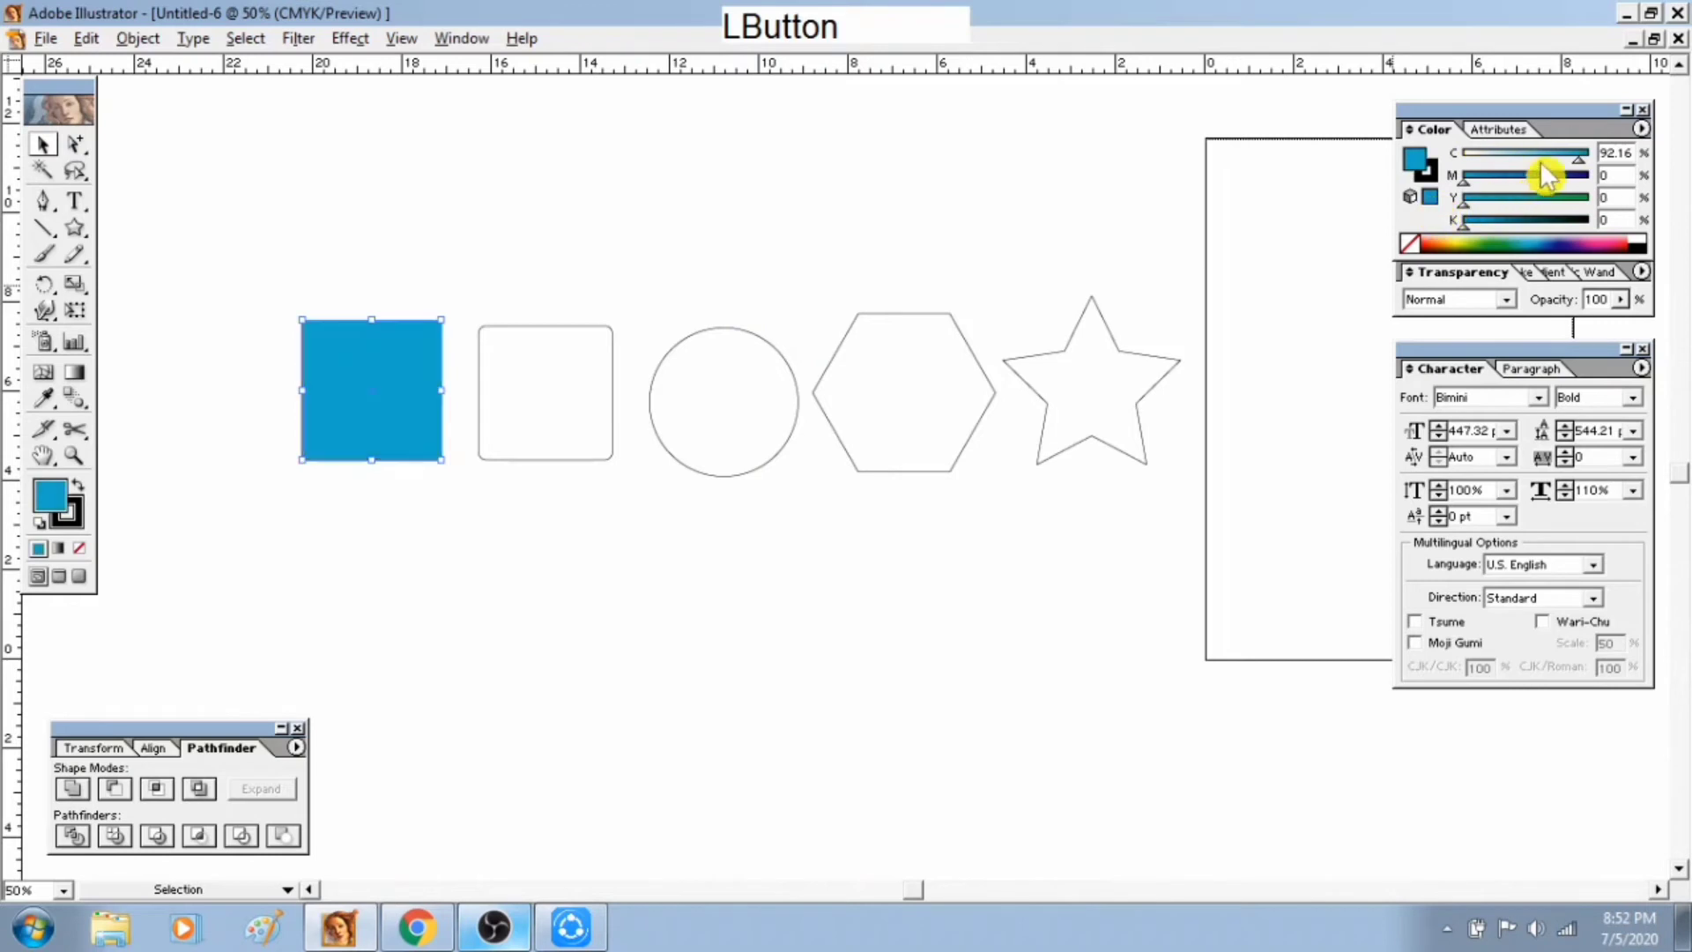
Raise the cyan of the square's fill to 100%
{"action": "left_click_drag", "start_coordinate": [1579, 159], "coordinate": [1620, 157]}
{"action": "left_click", "coordinate": [1463, 221]}
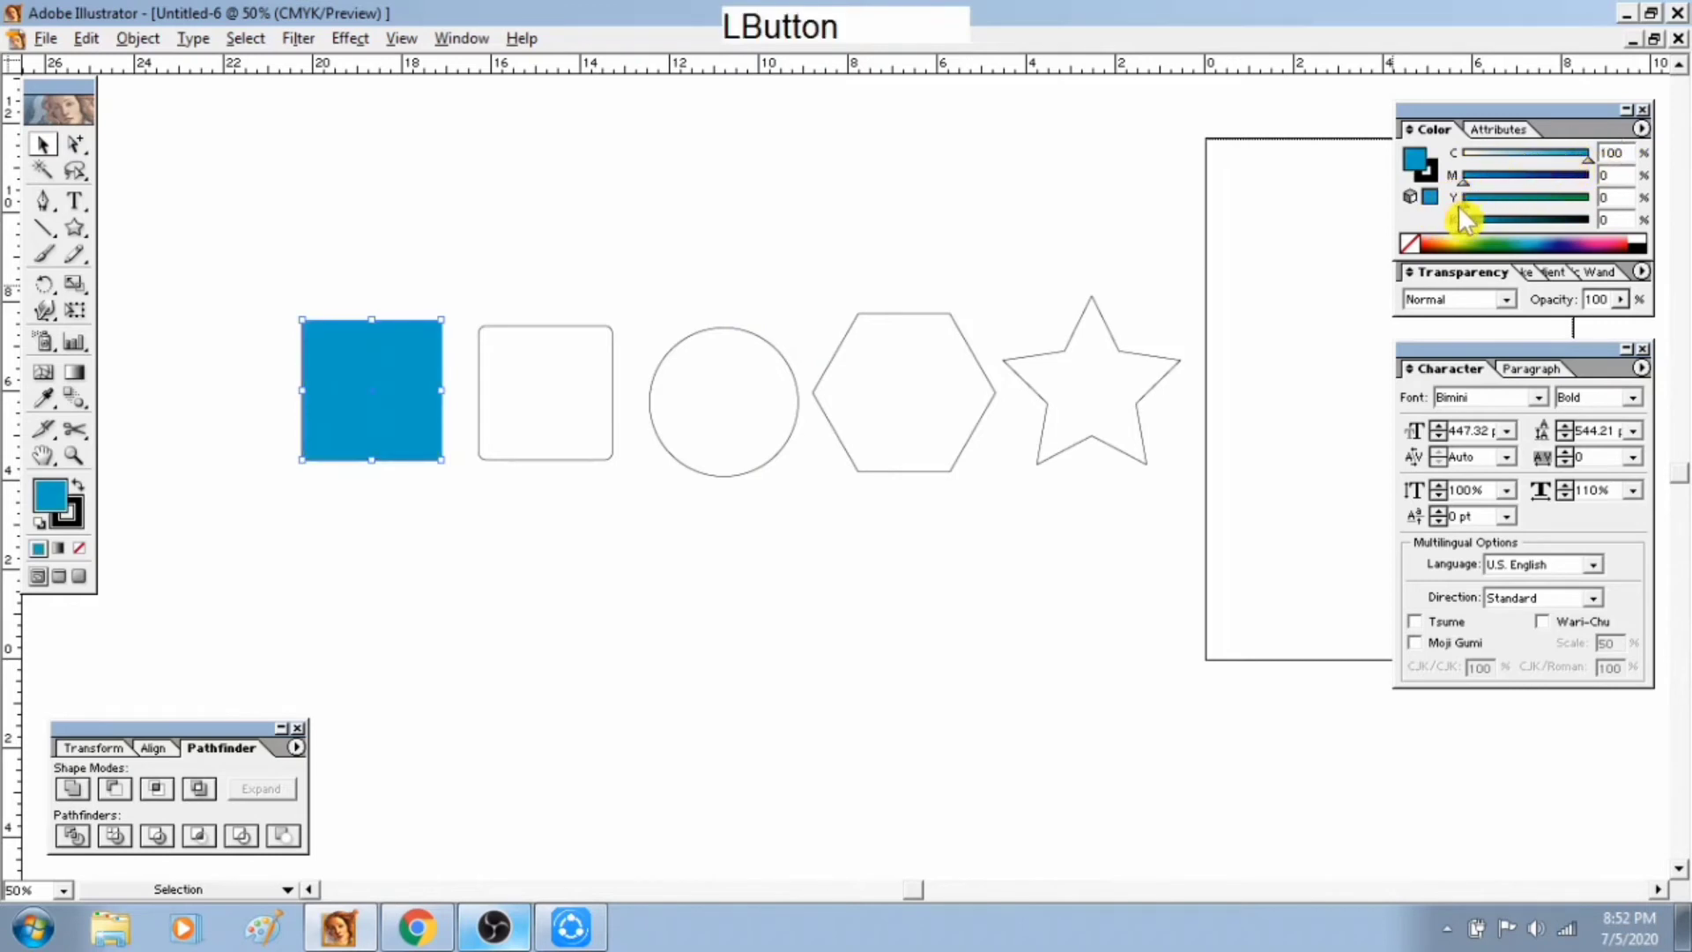
{"action": "left_click", "coordinate": [455, 475]}
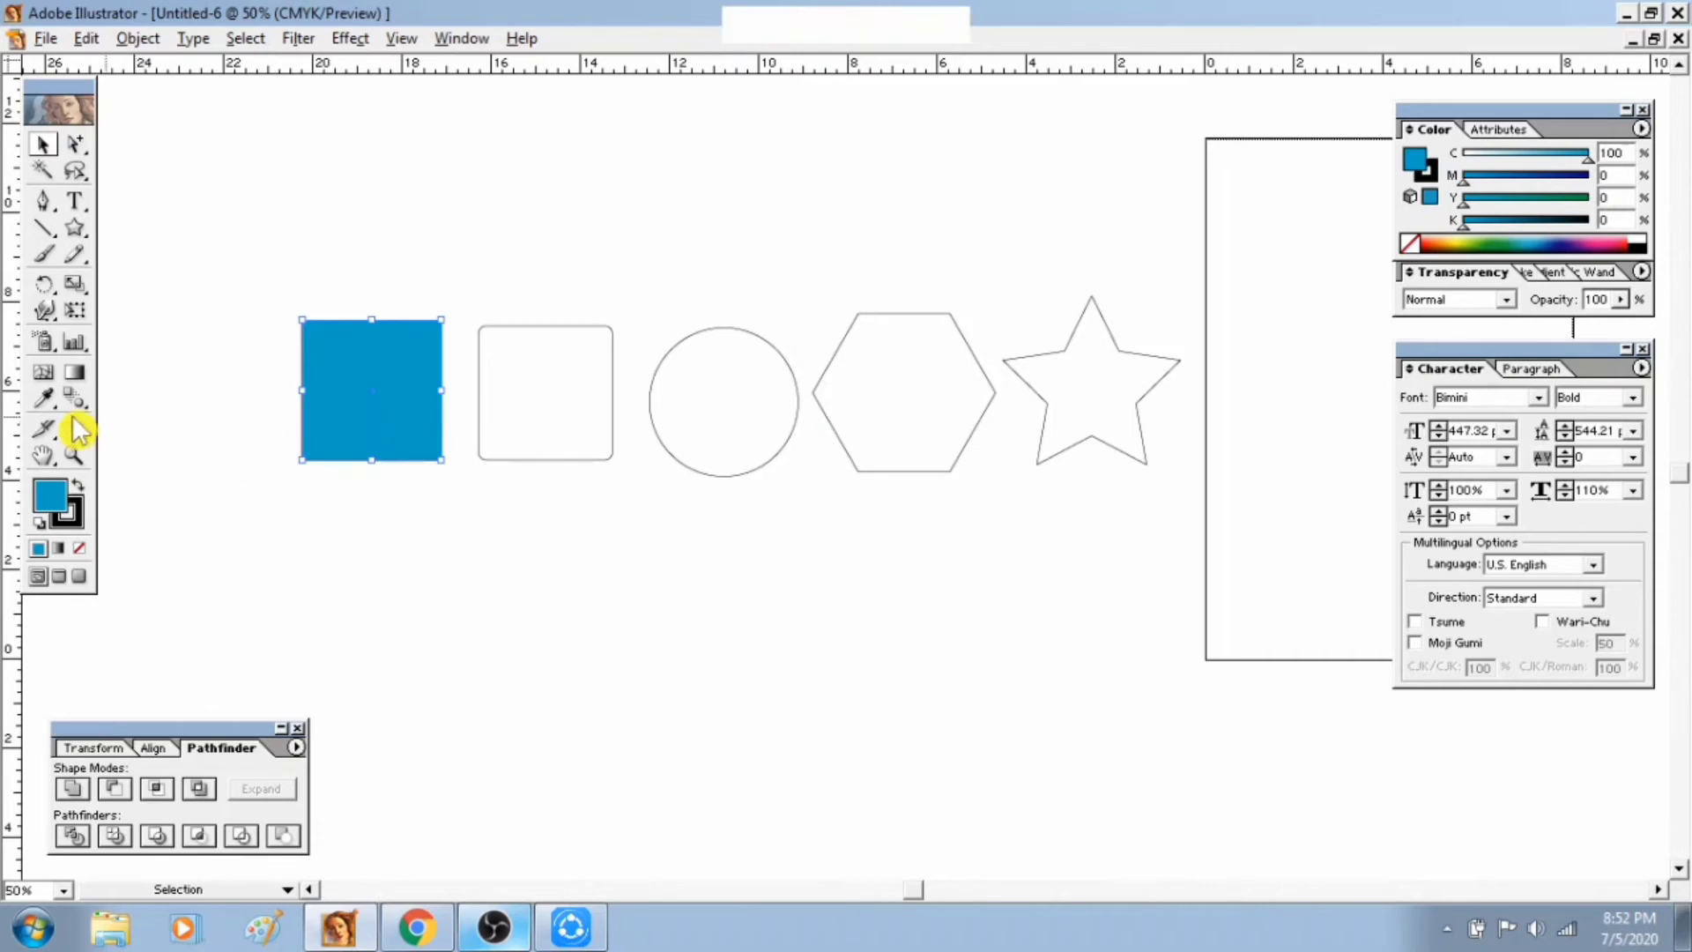
Colour the square's stroke red with 100% magenta, 100% yellow and 0% black
{"action": "left_click", "coordinate": [74, 456]}
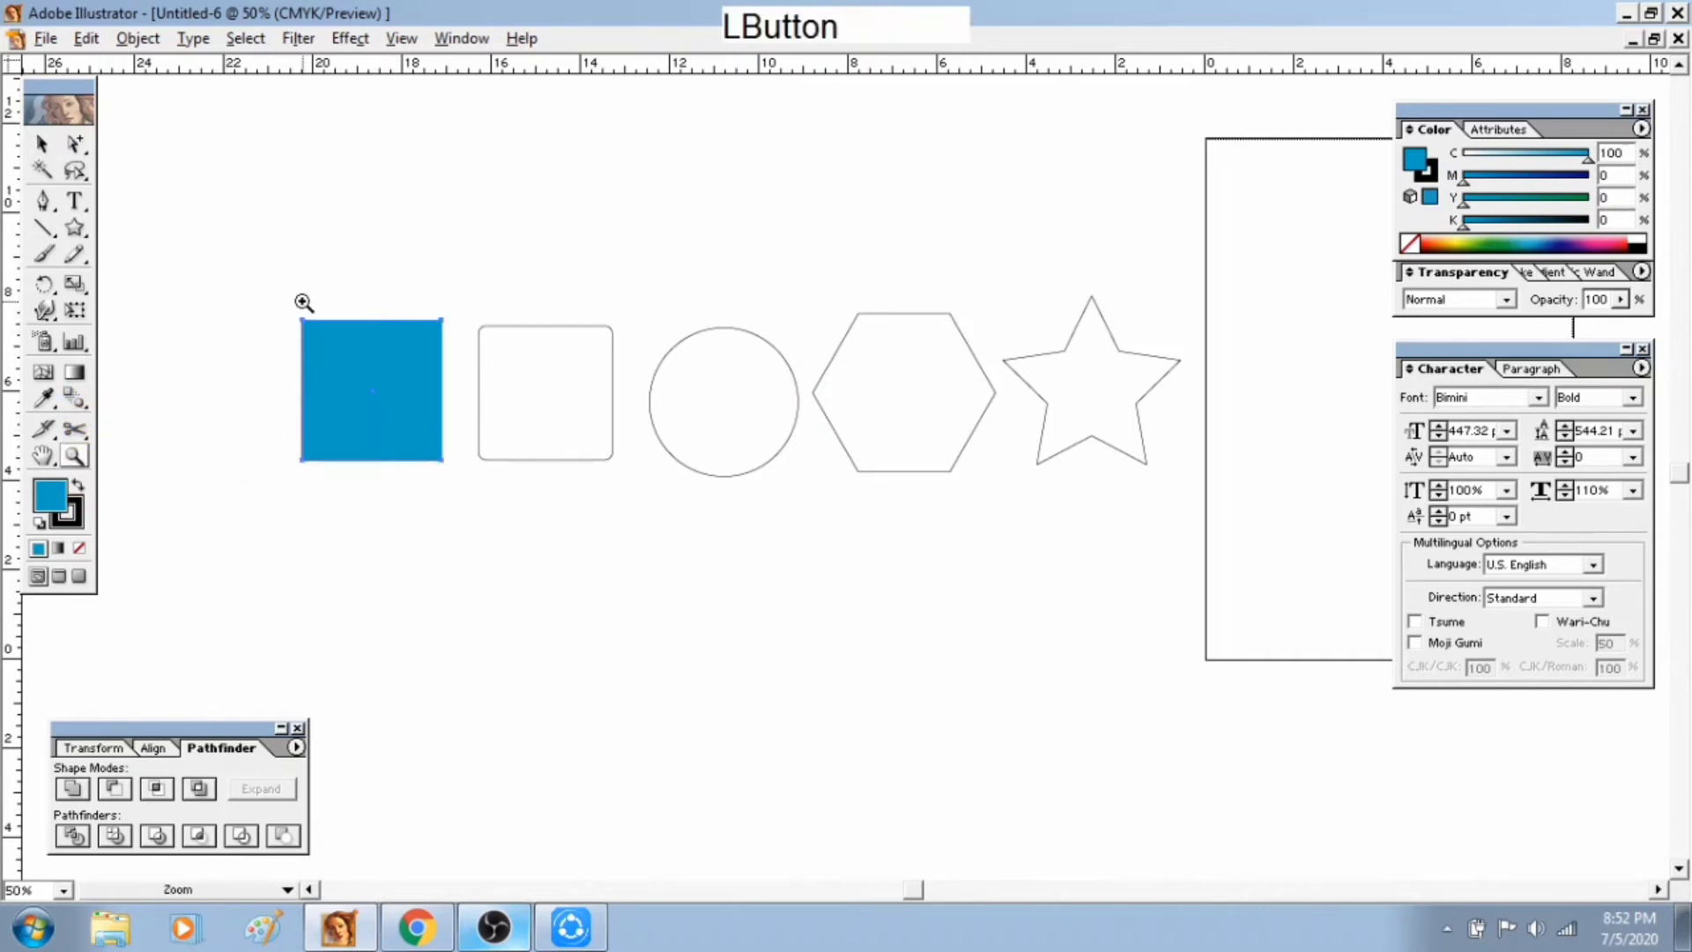
{"action": "left_click_drag", "start_coordinate": [304, 302], "coordinate": [408, 363]}
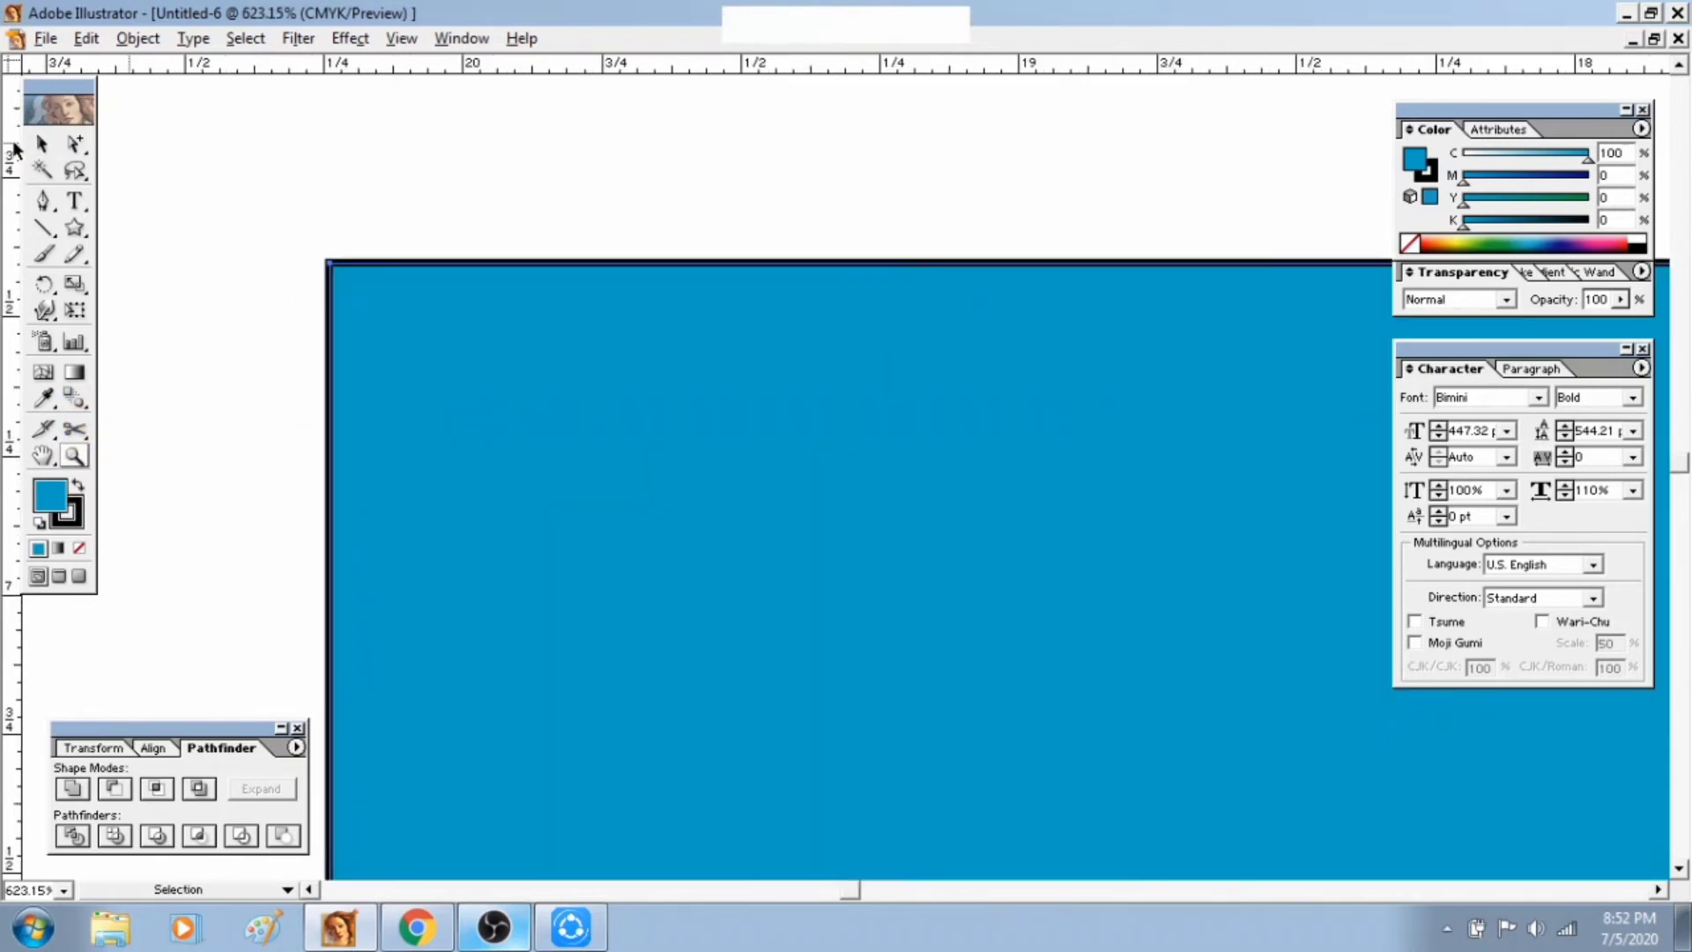
{"action": "left_click", "coordinate": [40, 145]}
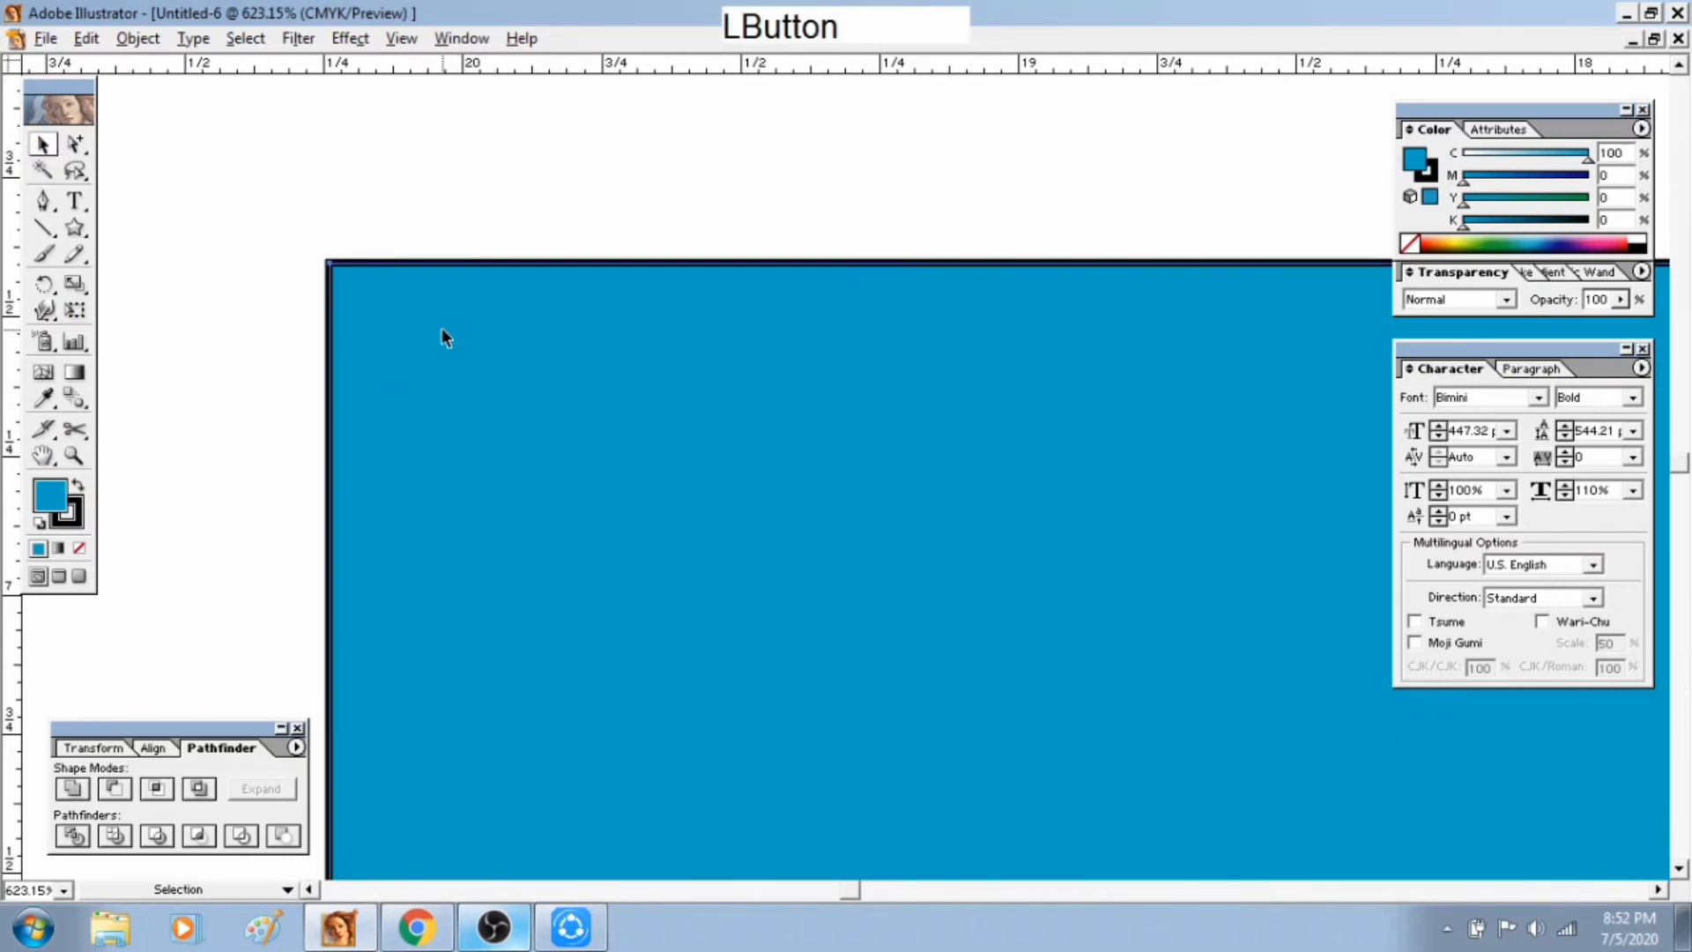
{"action": "left_click", "coordinate": [75, 523]}
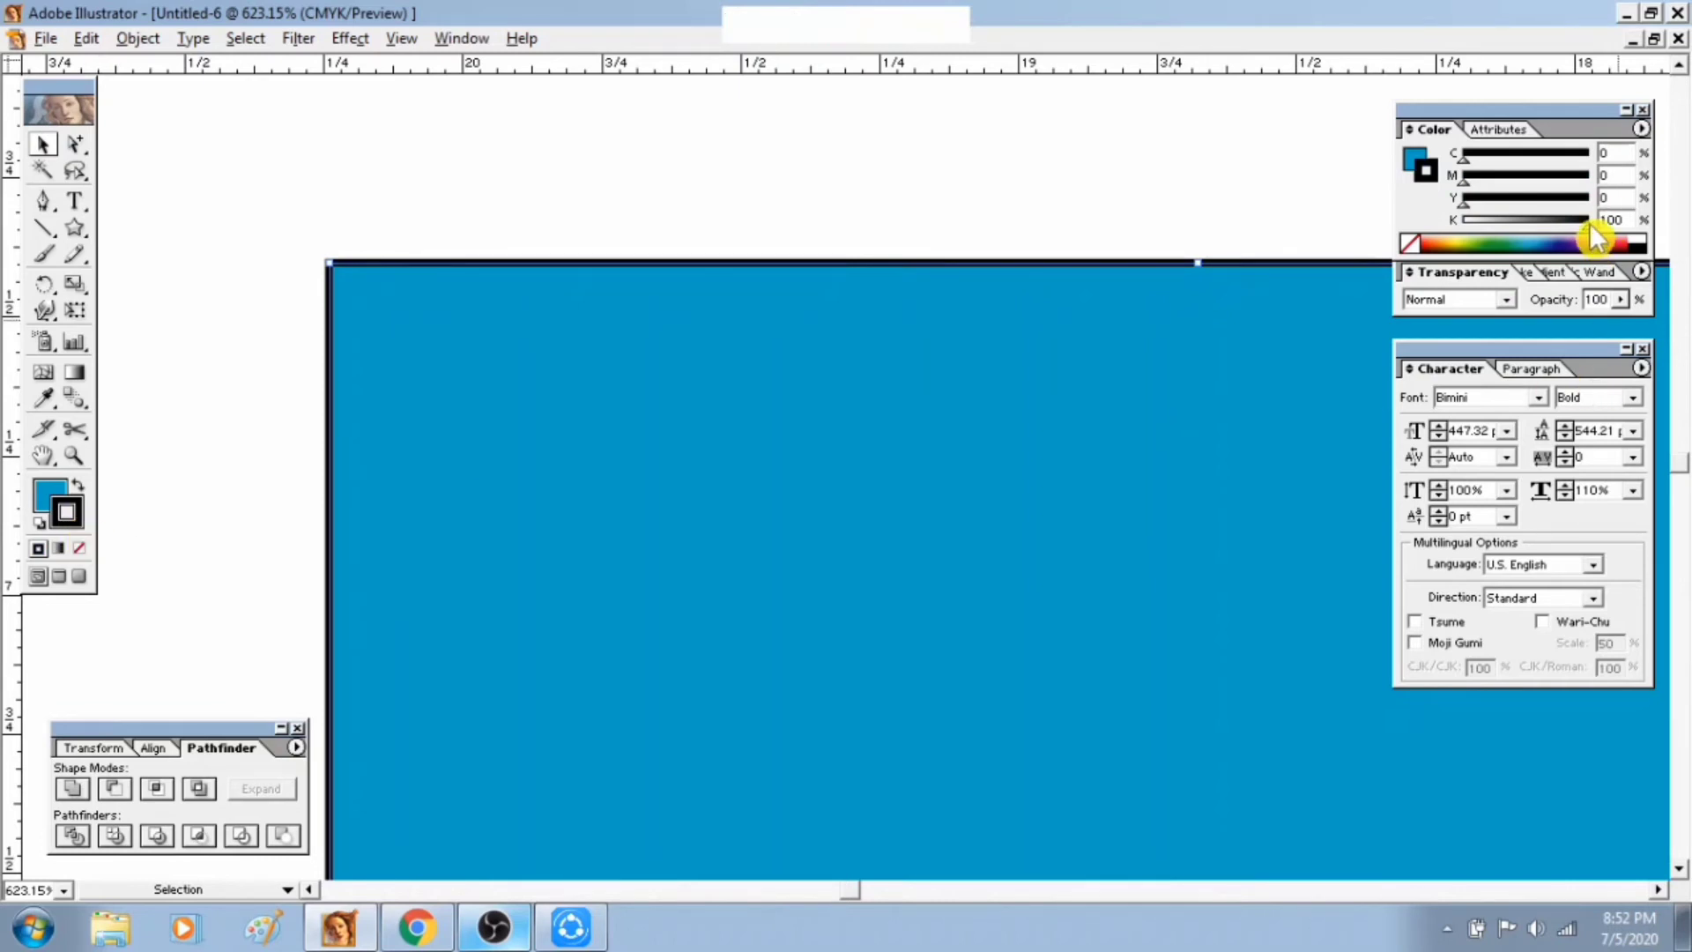
{"action": "mouse_move", "coordinate": [1587, 227]}
{"action": "left_mouse_down"}
{"action": "mouse_move", "coordinate": [1426, 224]}
{"action": "mouse_move", "coordinate": [1635, 197]}
{"action": "left_mouse_up"}
{"action": "mouse_move", "coordinate": [1476, 182]}
{"action": "left_mouse_down"}
{"action": "mouse_move", "coordinate": [1591, 179]}
{"action": "mouse_move", "coordinate": [1542, 196]}
{"action": "left_mouse_up"}
{"action": "left_click", "coordinate": [1230, 192]}
{"action": "left_click", "coordinate": [1033, 310]}
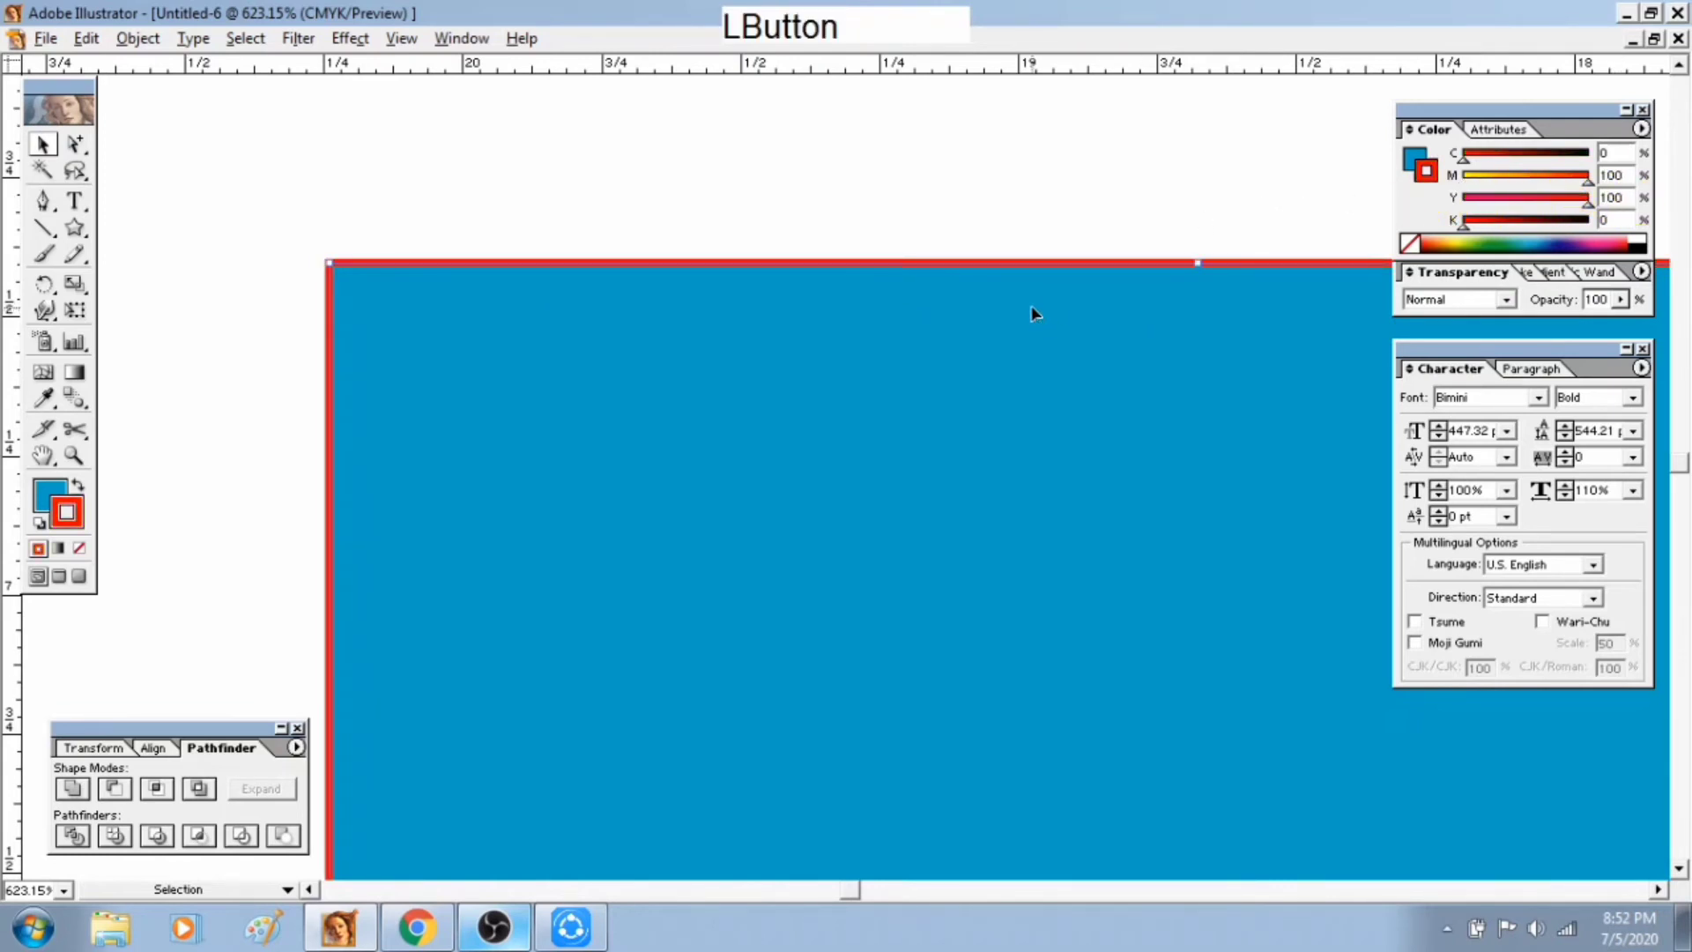
Remove the square's stroke by setting it to None
{"action": "left_click", "coordinate": [65, 510]}
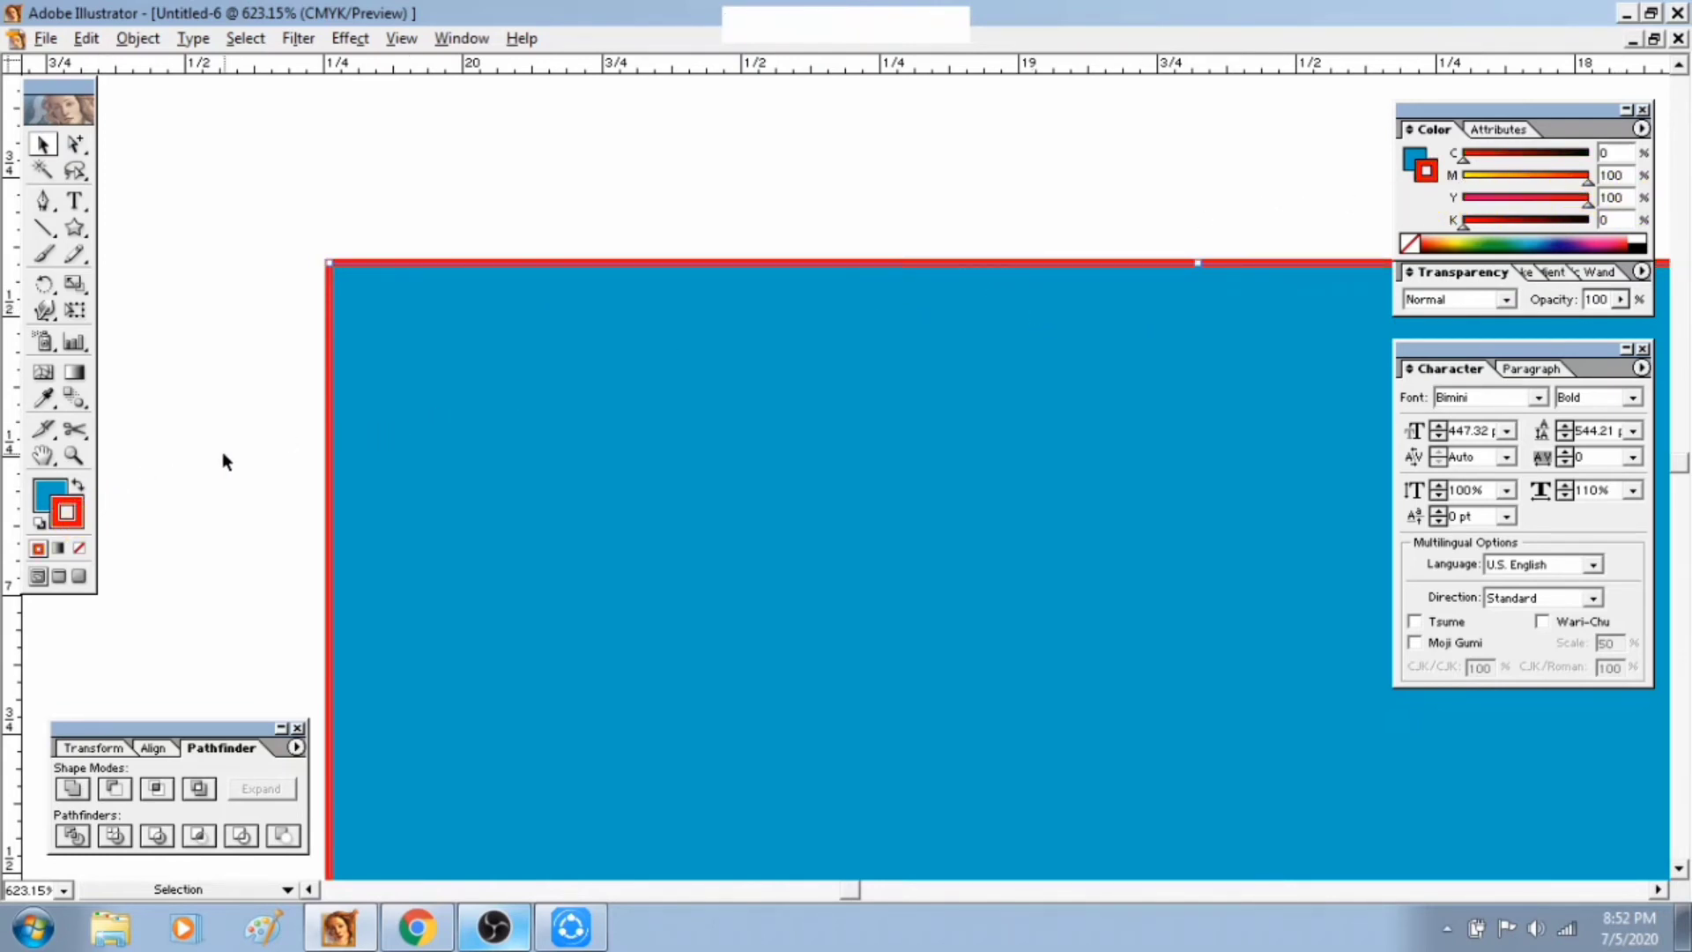
{"action": "left_click", "coordinate": [64, 516]}
{"action": "left_click", "coordinate": [80, 552]}
Remove the rounded square's stroke and fill it with 100% magenta
{"action": "key", "text": "ctrl"}
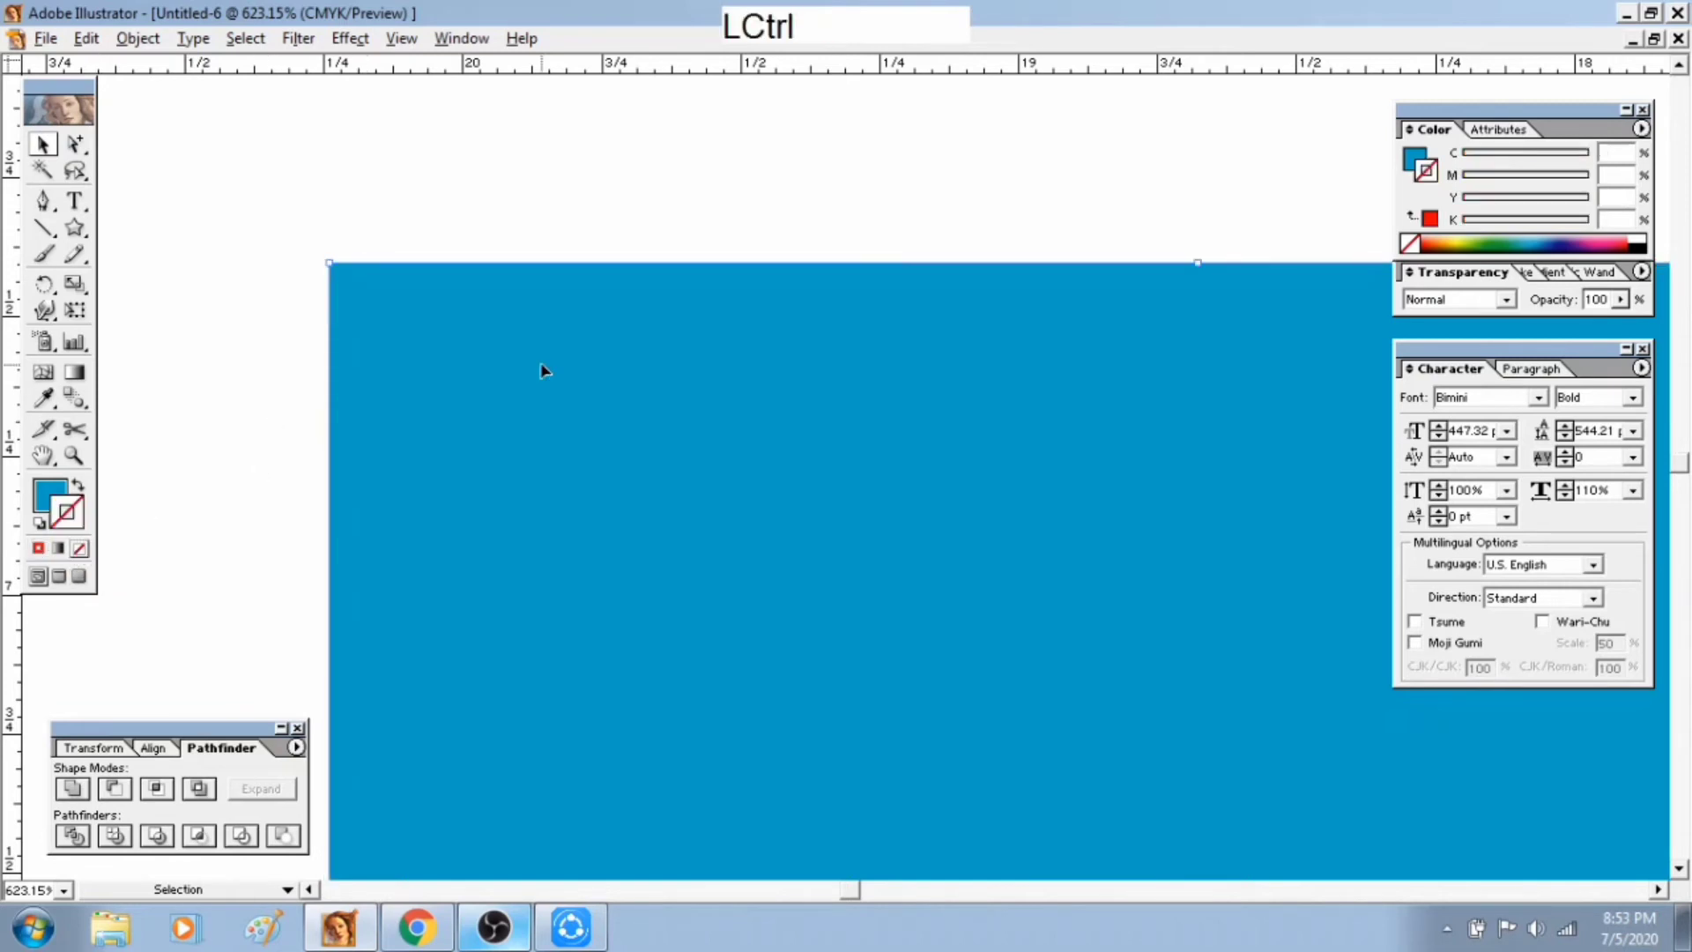
{"action": "key", "text": "ctrl+minus"}
{"action": "key", "text": "ctrl+minus"}
{"action": "key", "text": "ctrl+minus"}
{"action": "key", "text": "ctrl+minus"}
{"action": "key", "text": "space"}
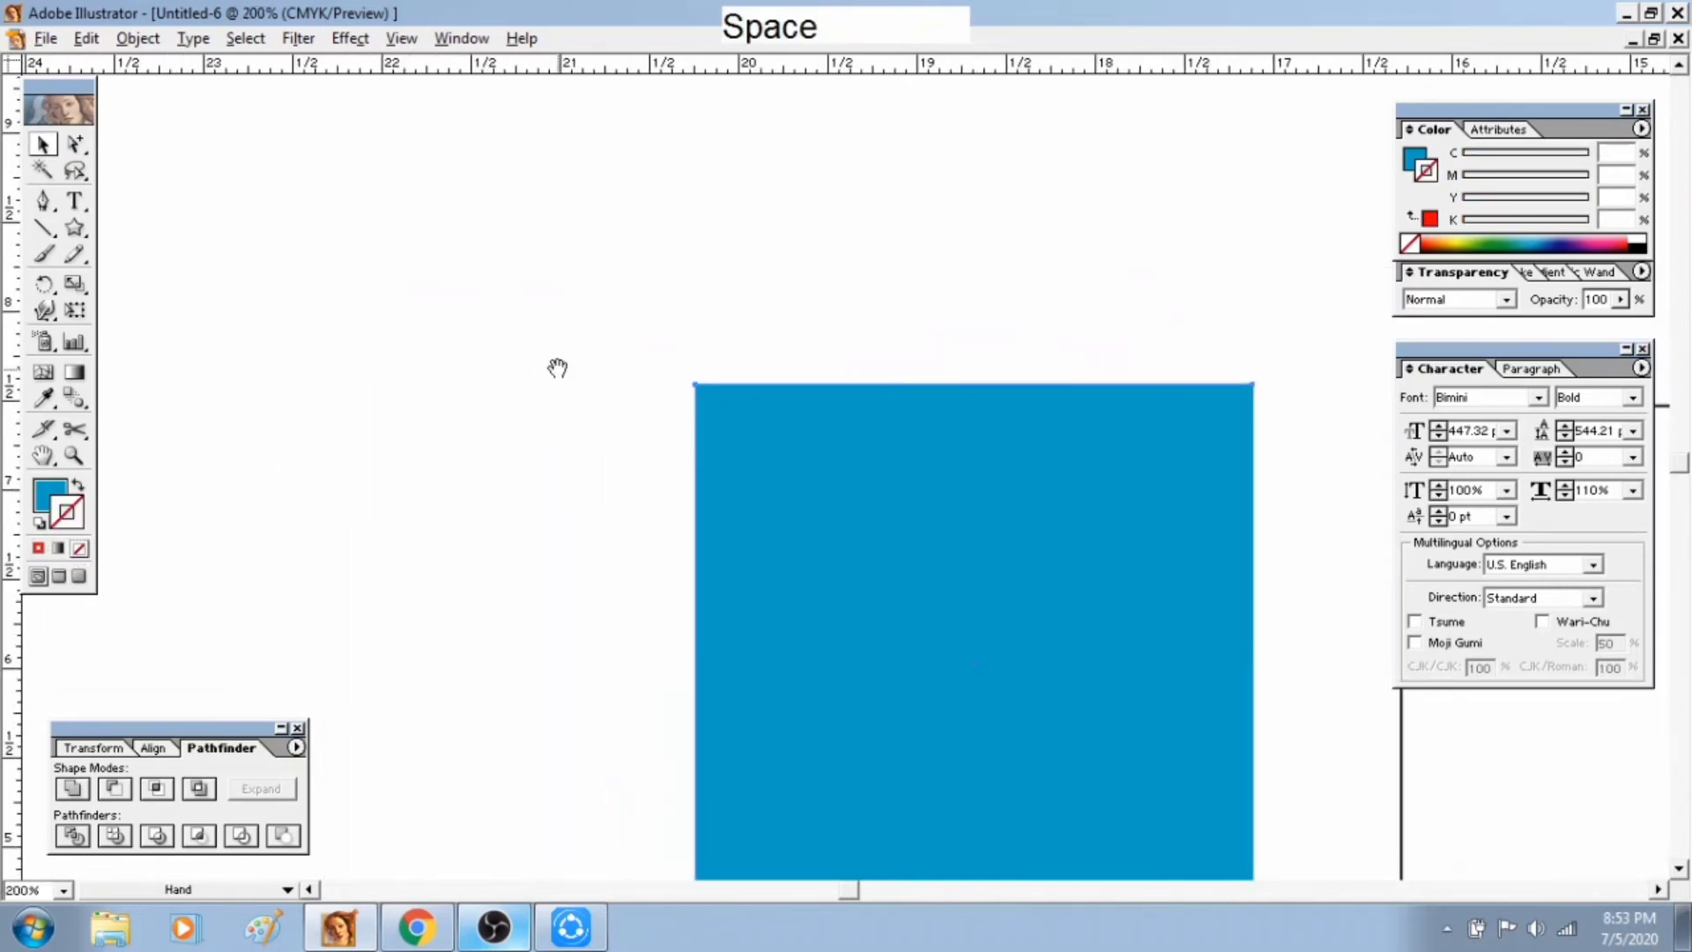
{"action": "left_click_drag", "start_coordinate": [910, 527], "coordinate": [596, 427]}
{"action": "key", "text": "ctrl+minus"}
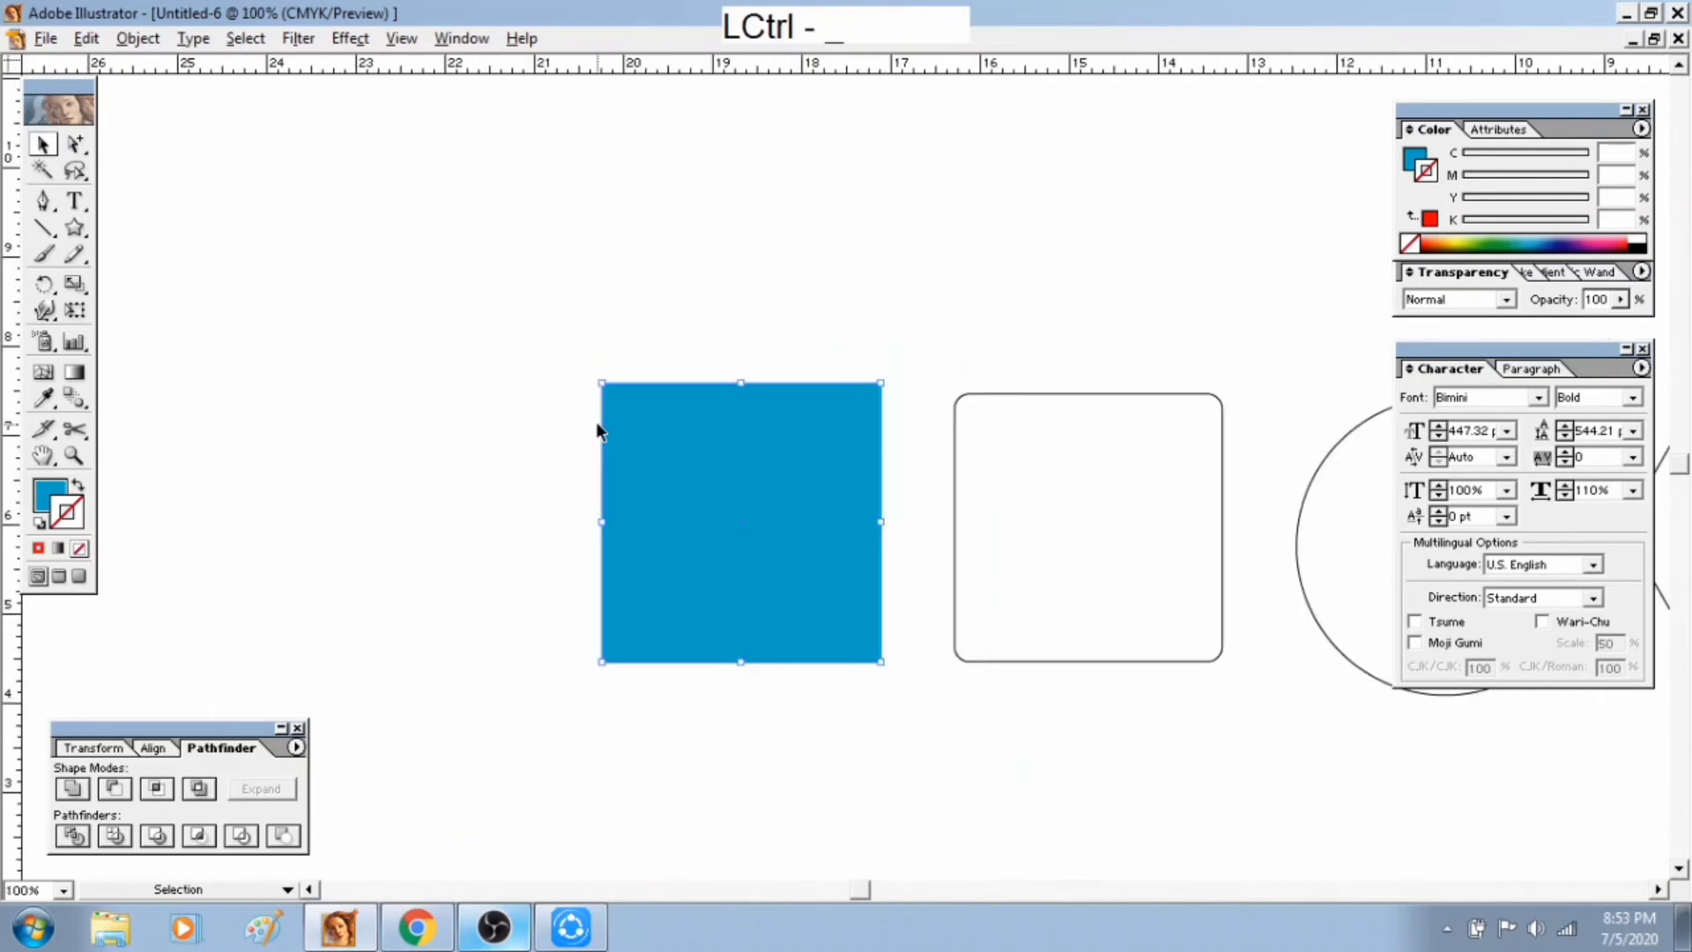
{"action": "key", "text": "space"}
{"action": "left_click_drag", "start_coordinate": [1016, 414], "coordinate": [775, 439]}
{"action": "key", "text": "ctrl+minus"}
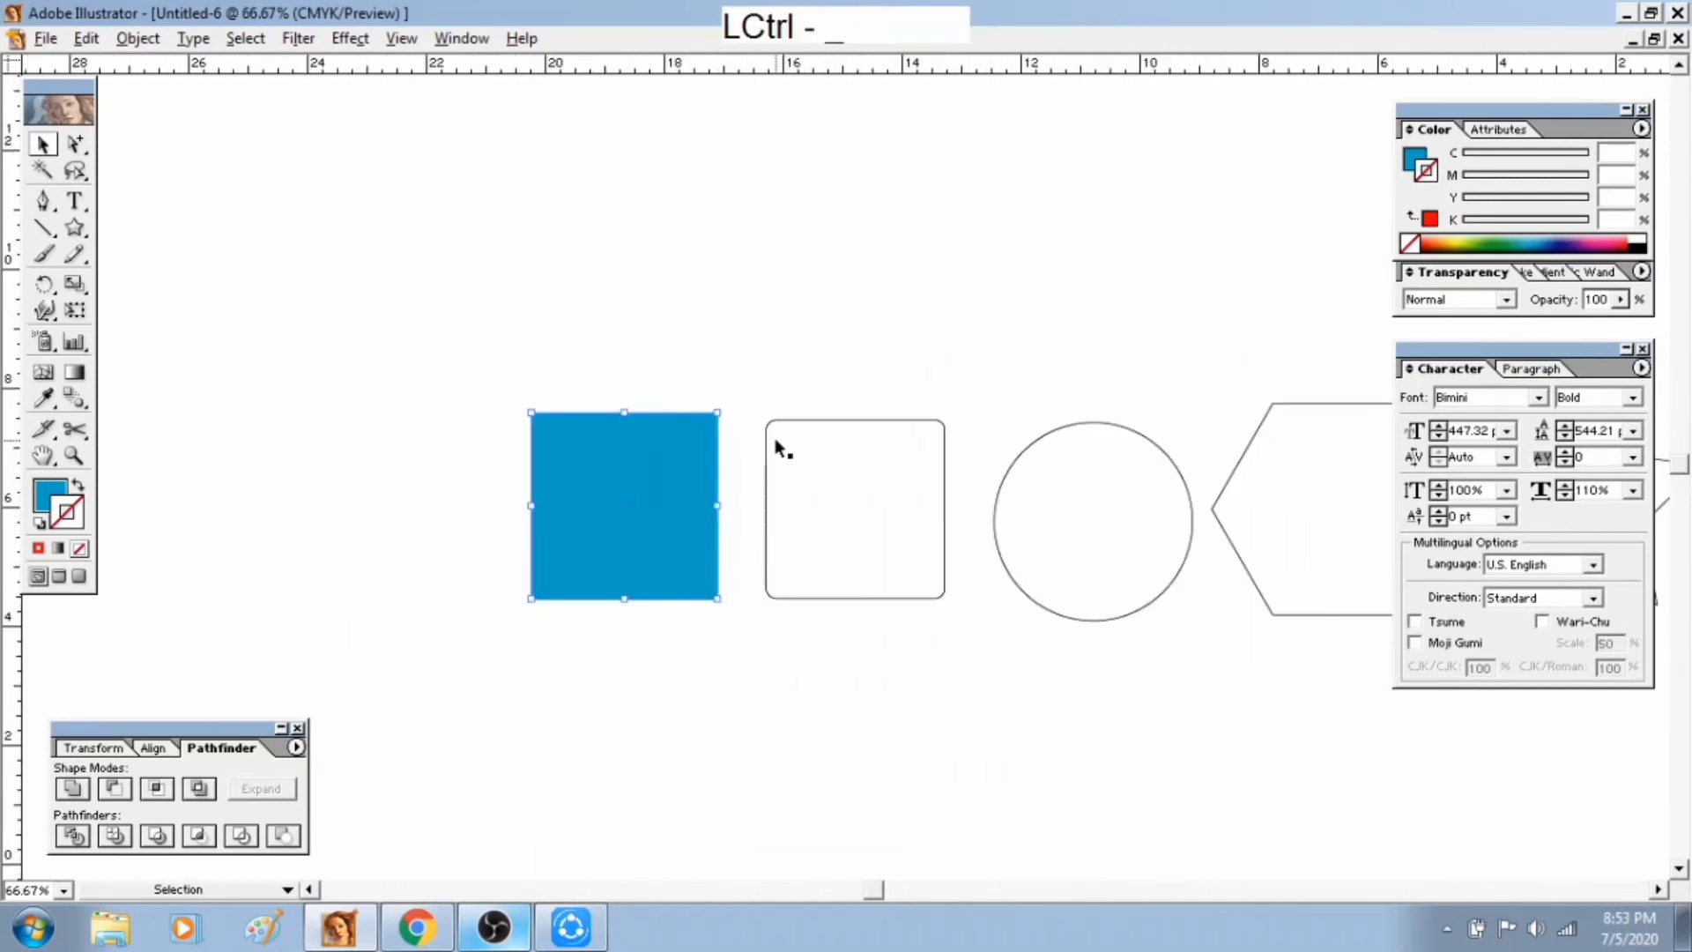
{"action": "key", "text": "space"}
{"action": "left_click_drag", "start_coordinate": [890, 435], "coordinate": [714, 406]}
{"action": "left_click", "coordinate": [700, 498]}
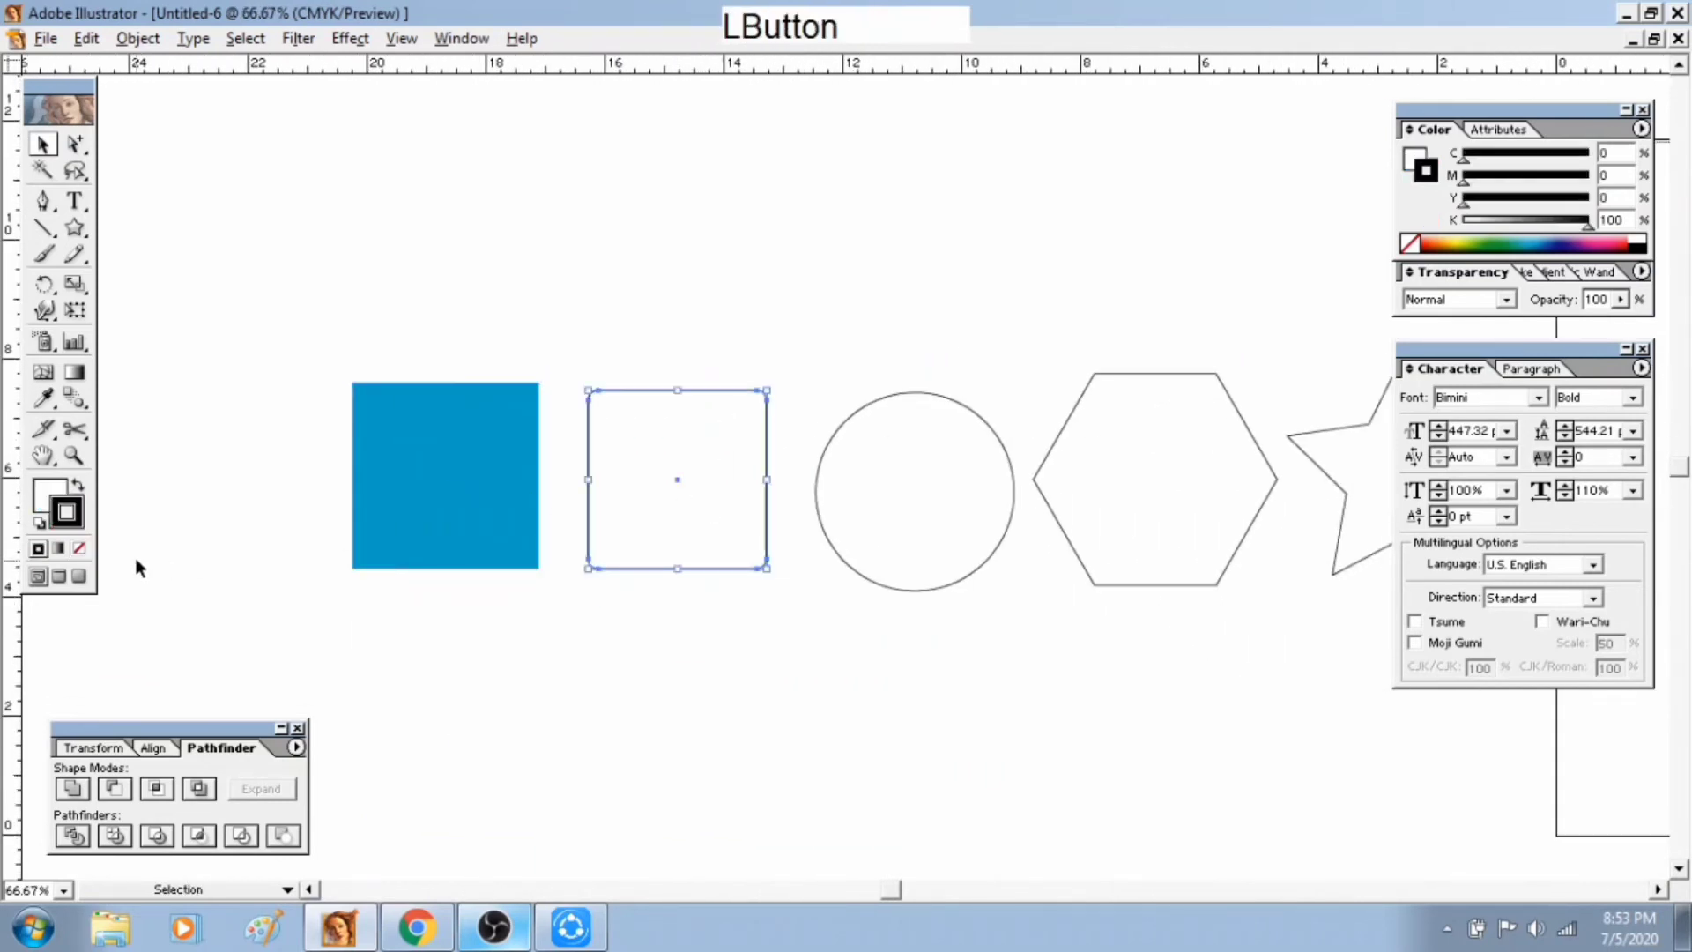
{"action": "left_click", "coordinate": [79, 550]}
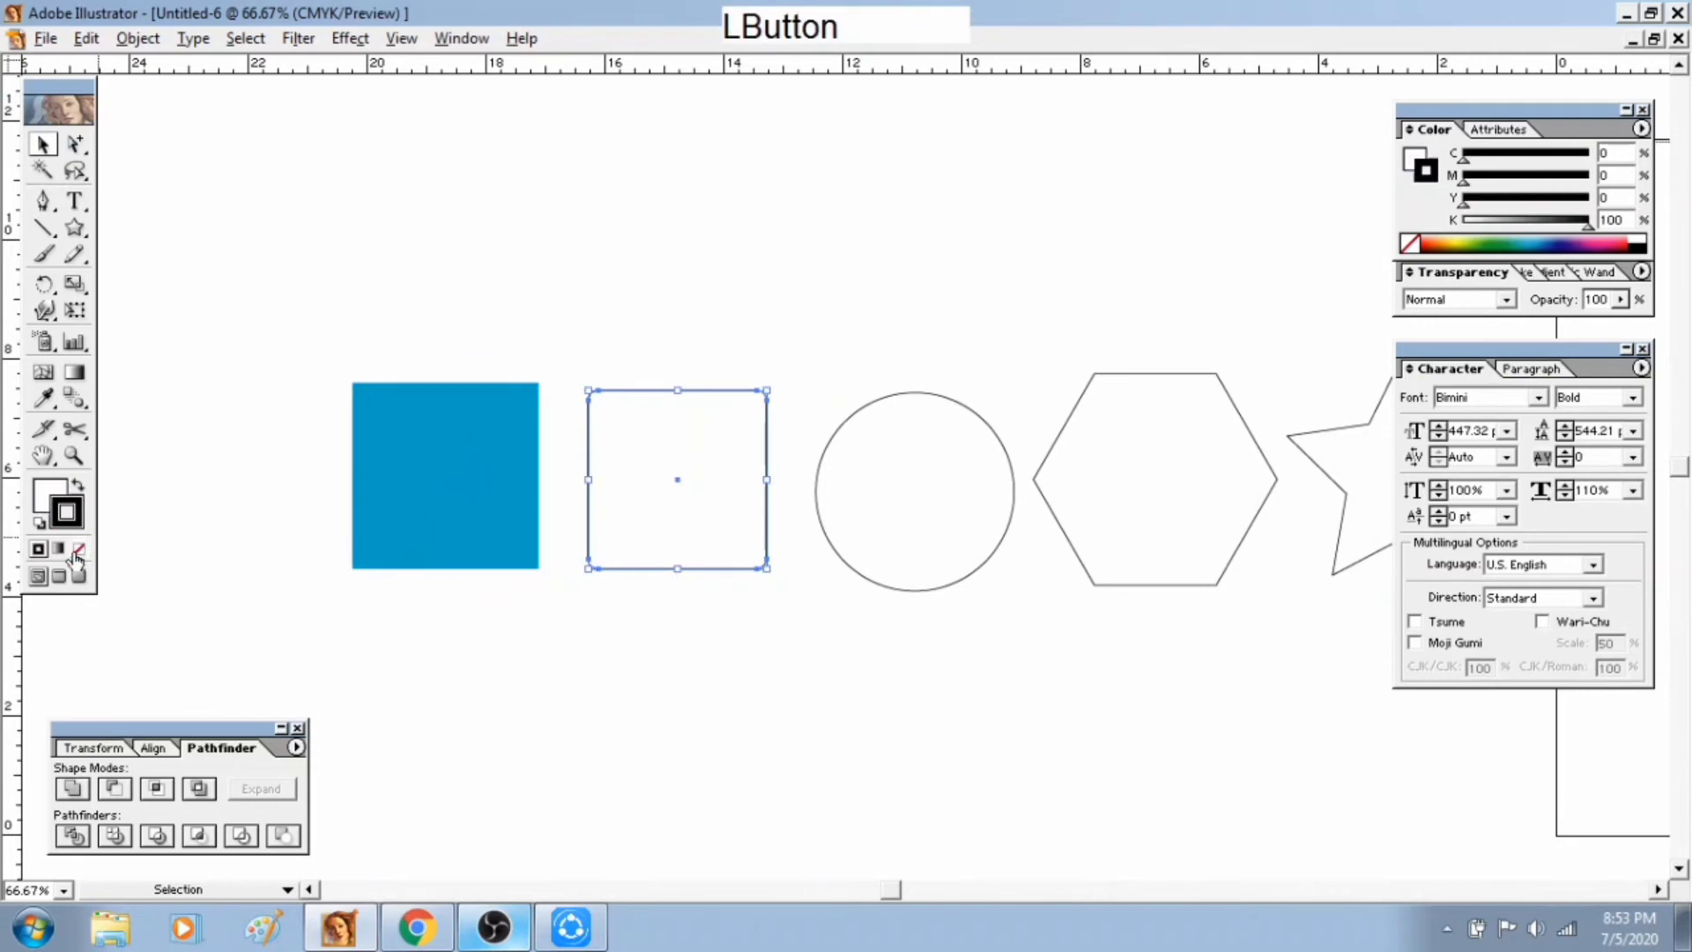
{"action": "left_click", "coordinate": [49, 506]}
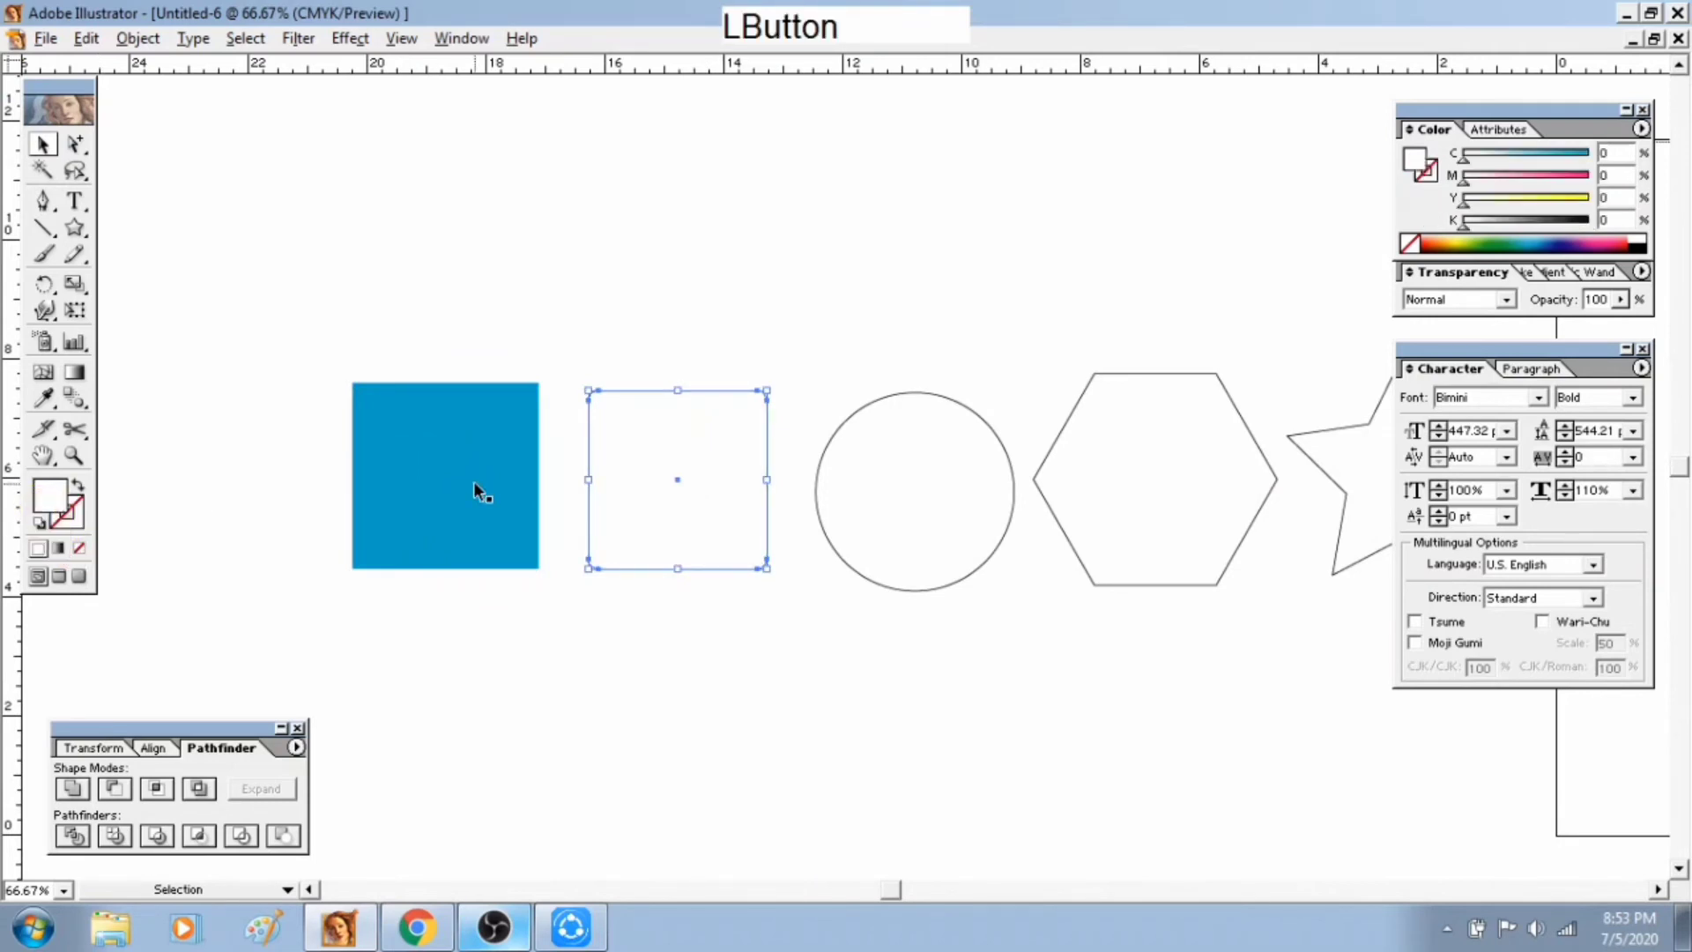
{"action": "left_click_drag", "start_coordinate": [1471, 180], "coordinate": [1650, 195]}
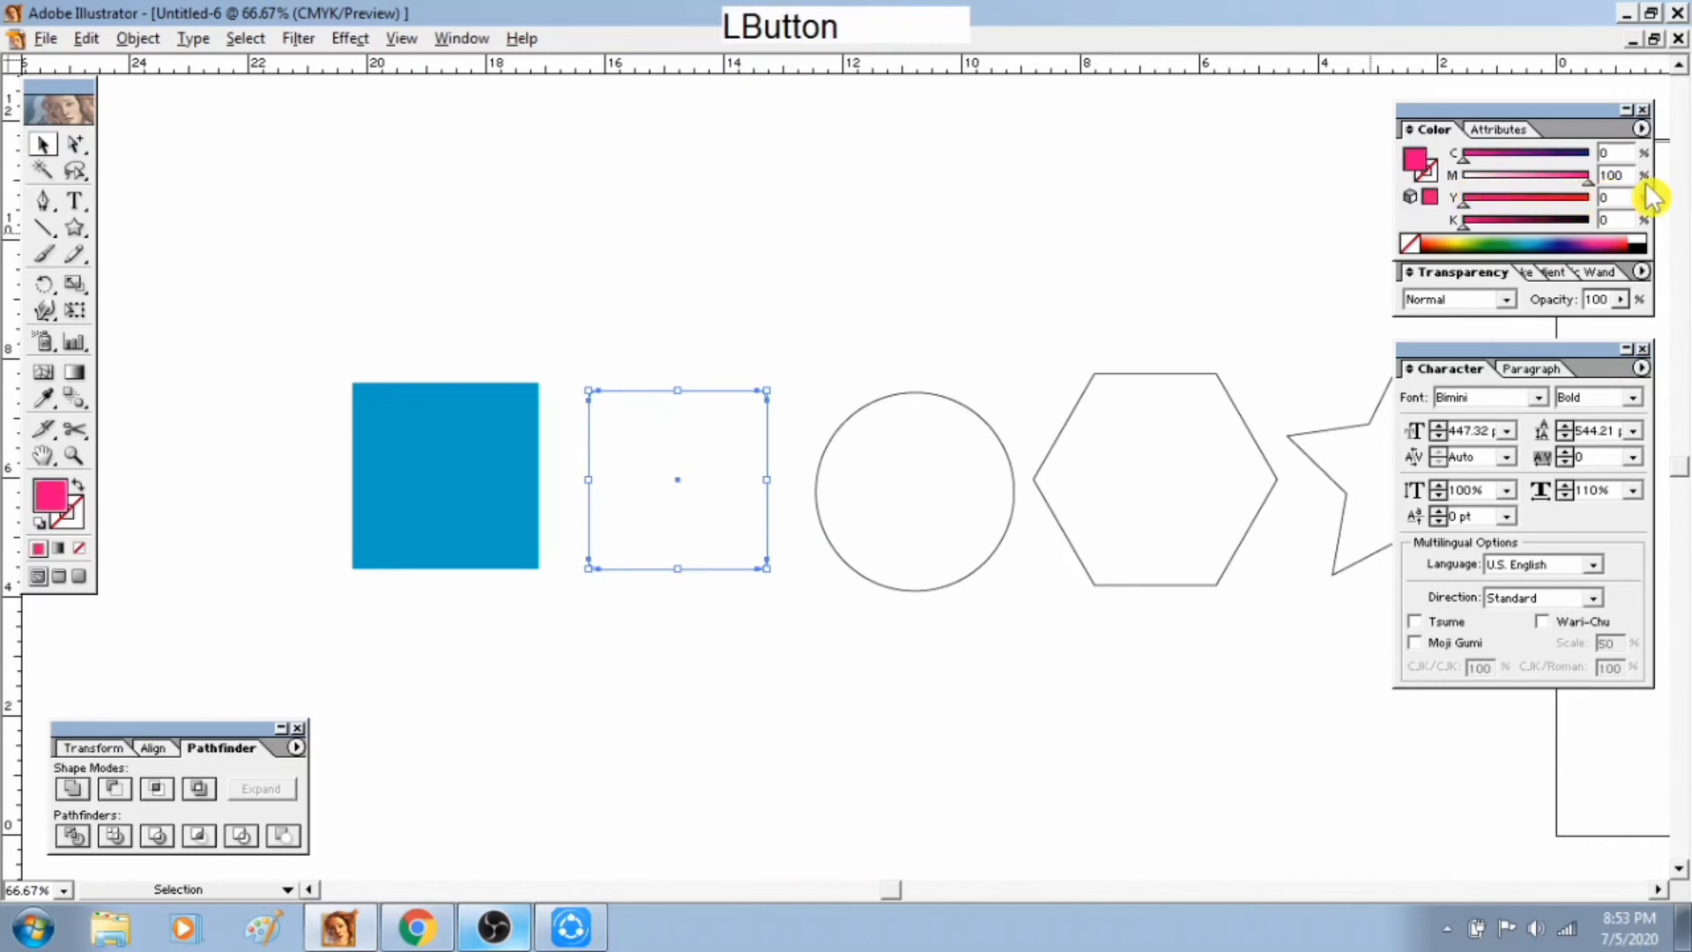
Remove the circle's stroke and fill it with 100% yellow
{"action": "left_click", "coordinate": [988, 454]}
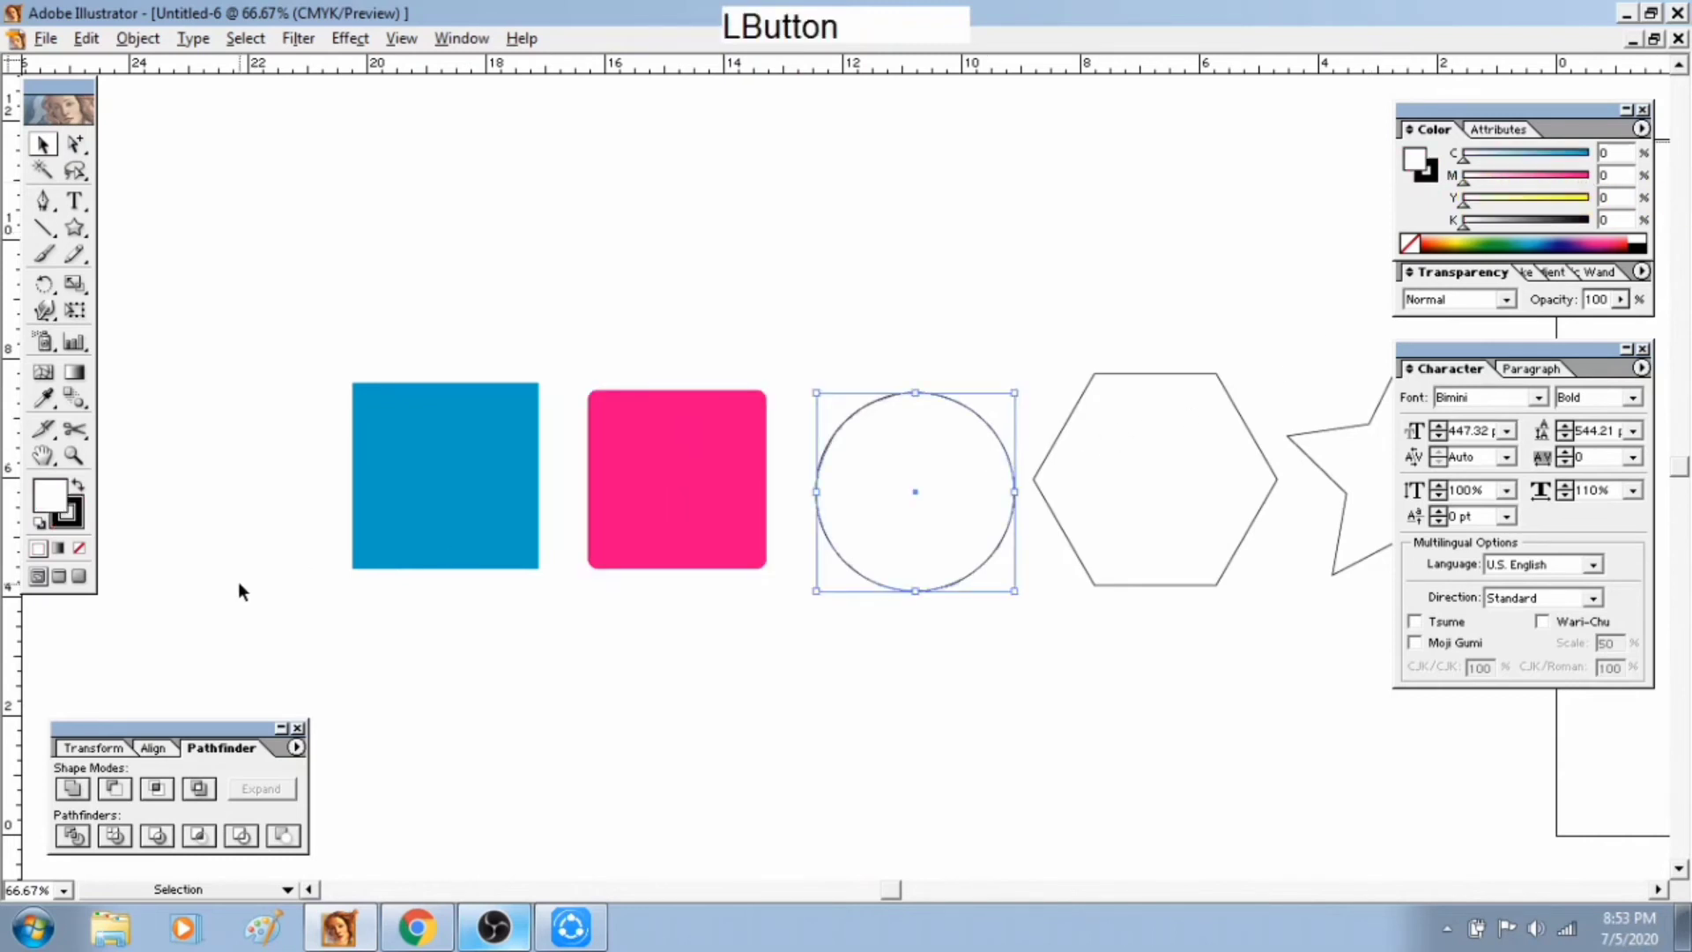
{"action": "left_click", "coordinate": [69, 519]}
{"action": "left_click", "coordinate": [80, 549]}
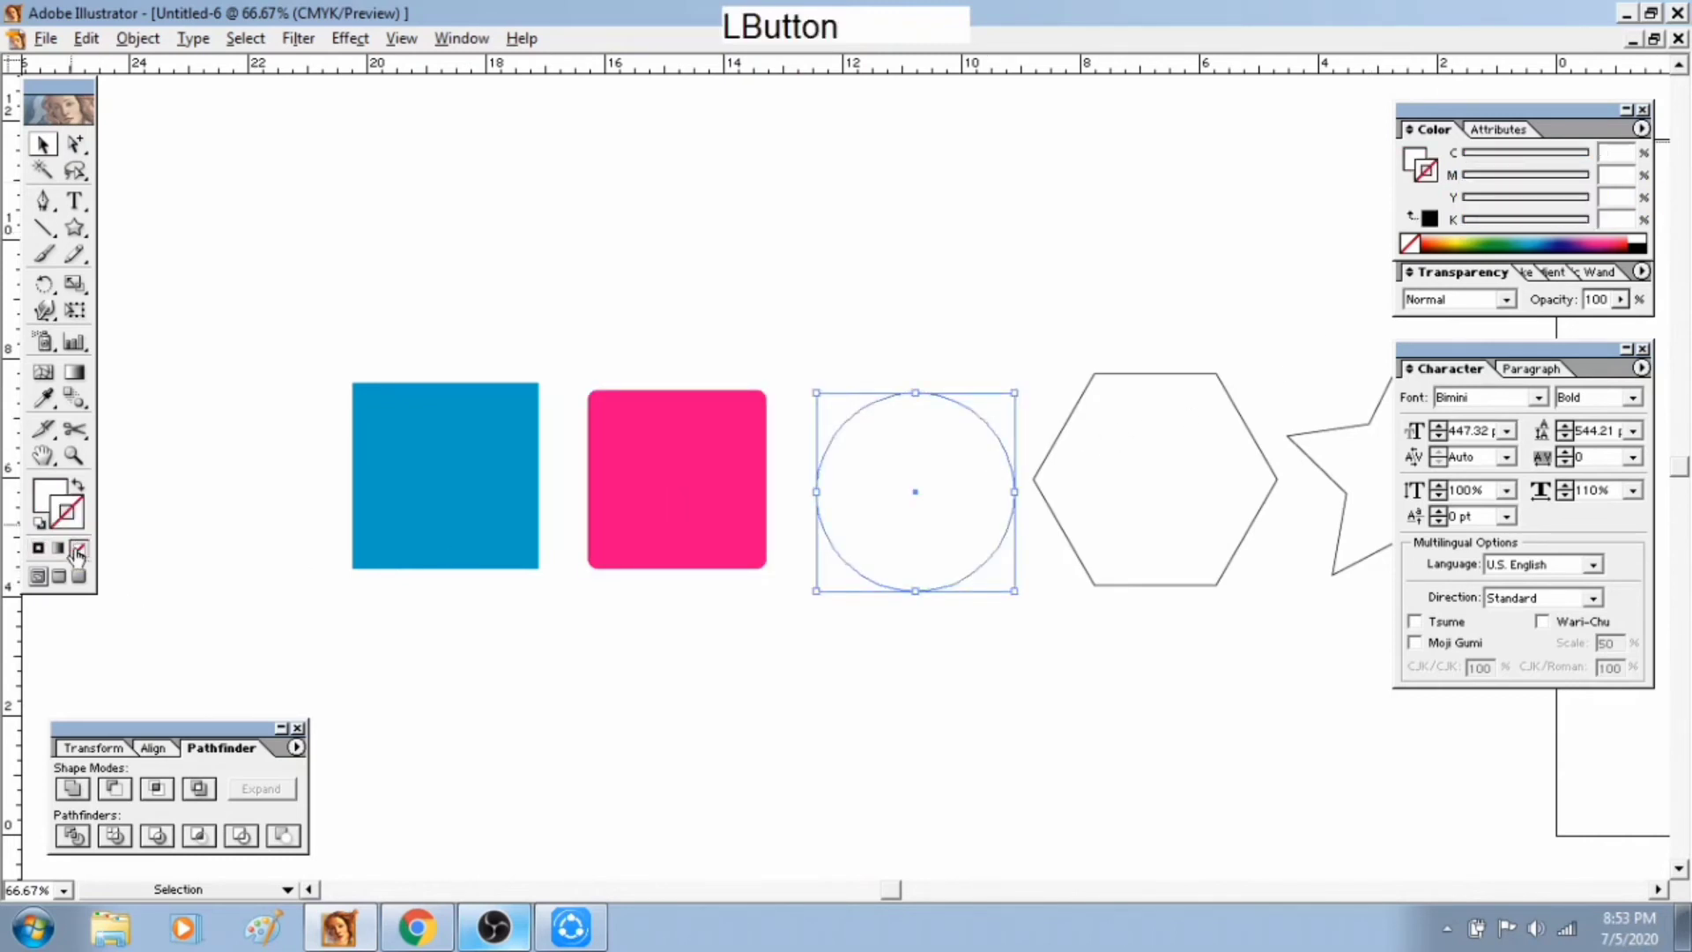
{"action": "left_click", "coordinate": [50, 494]}
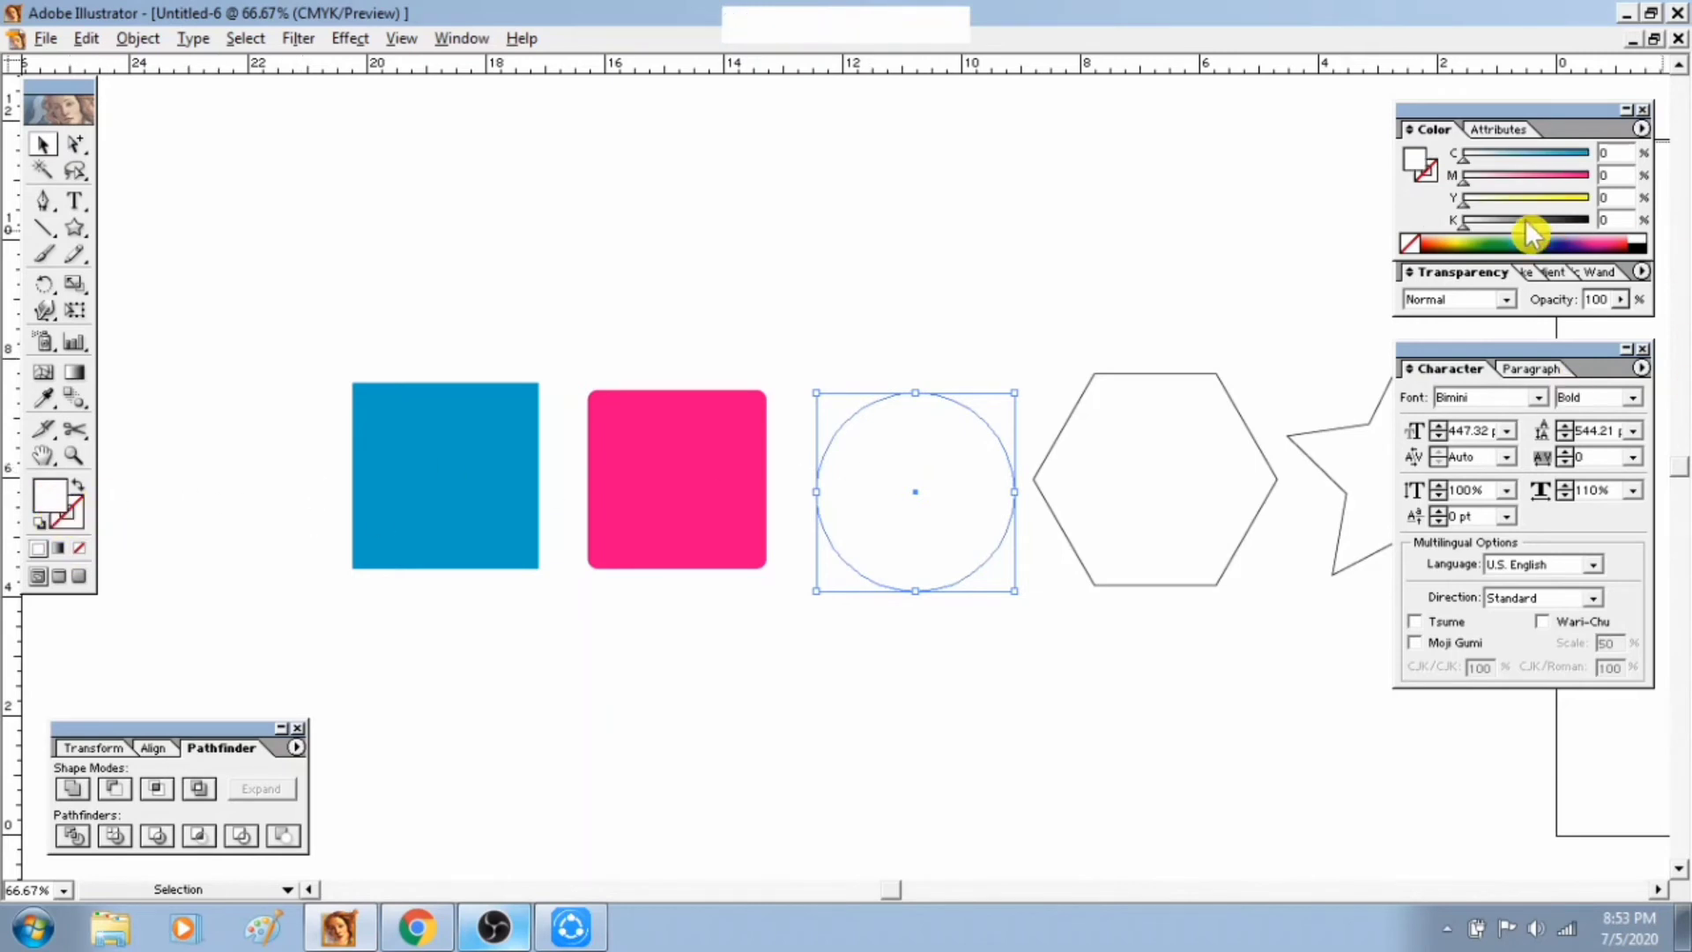
{"action": "left_click_drag", "start_coordinate": [1472, 204], "coordinate": [1662, 208]}
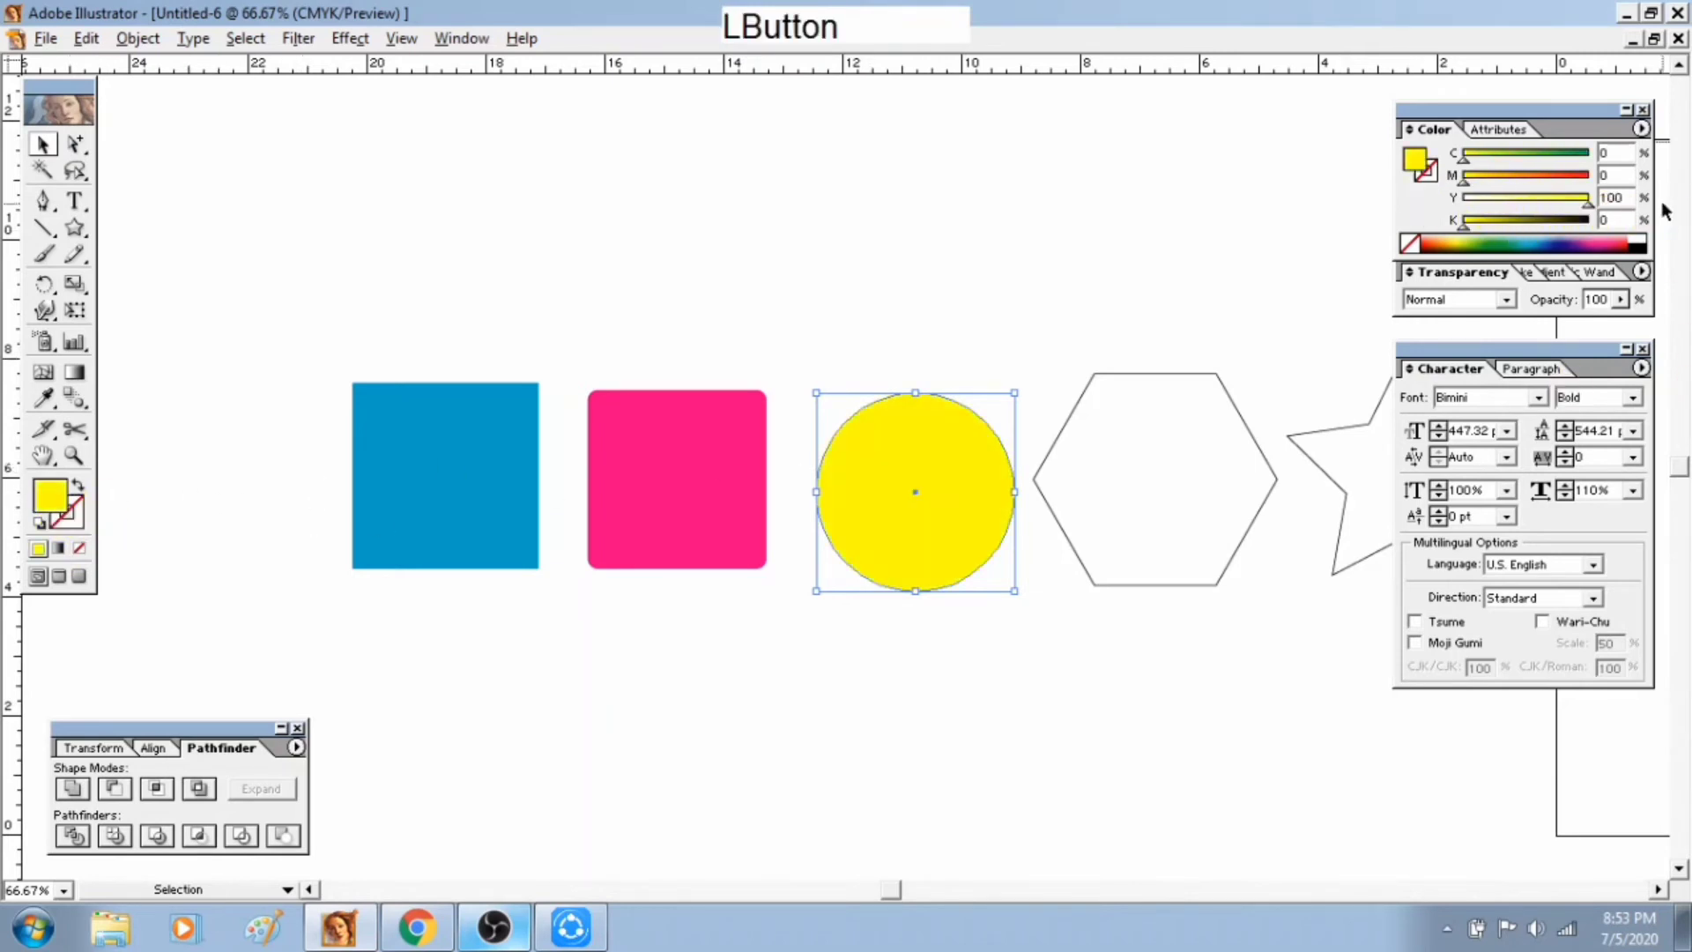
Remove the hexagon's stroke and fill it with black
{"action": "left_click", "coordinate": [1148, 474]}
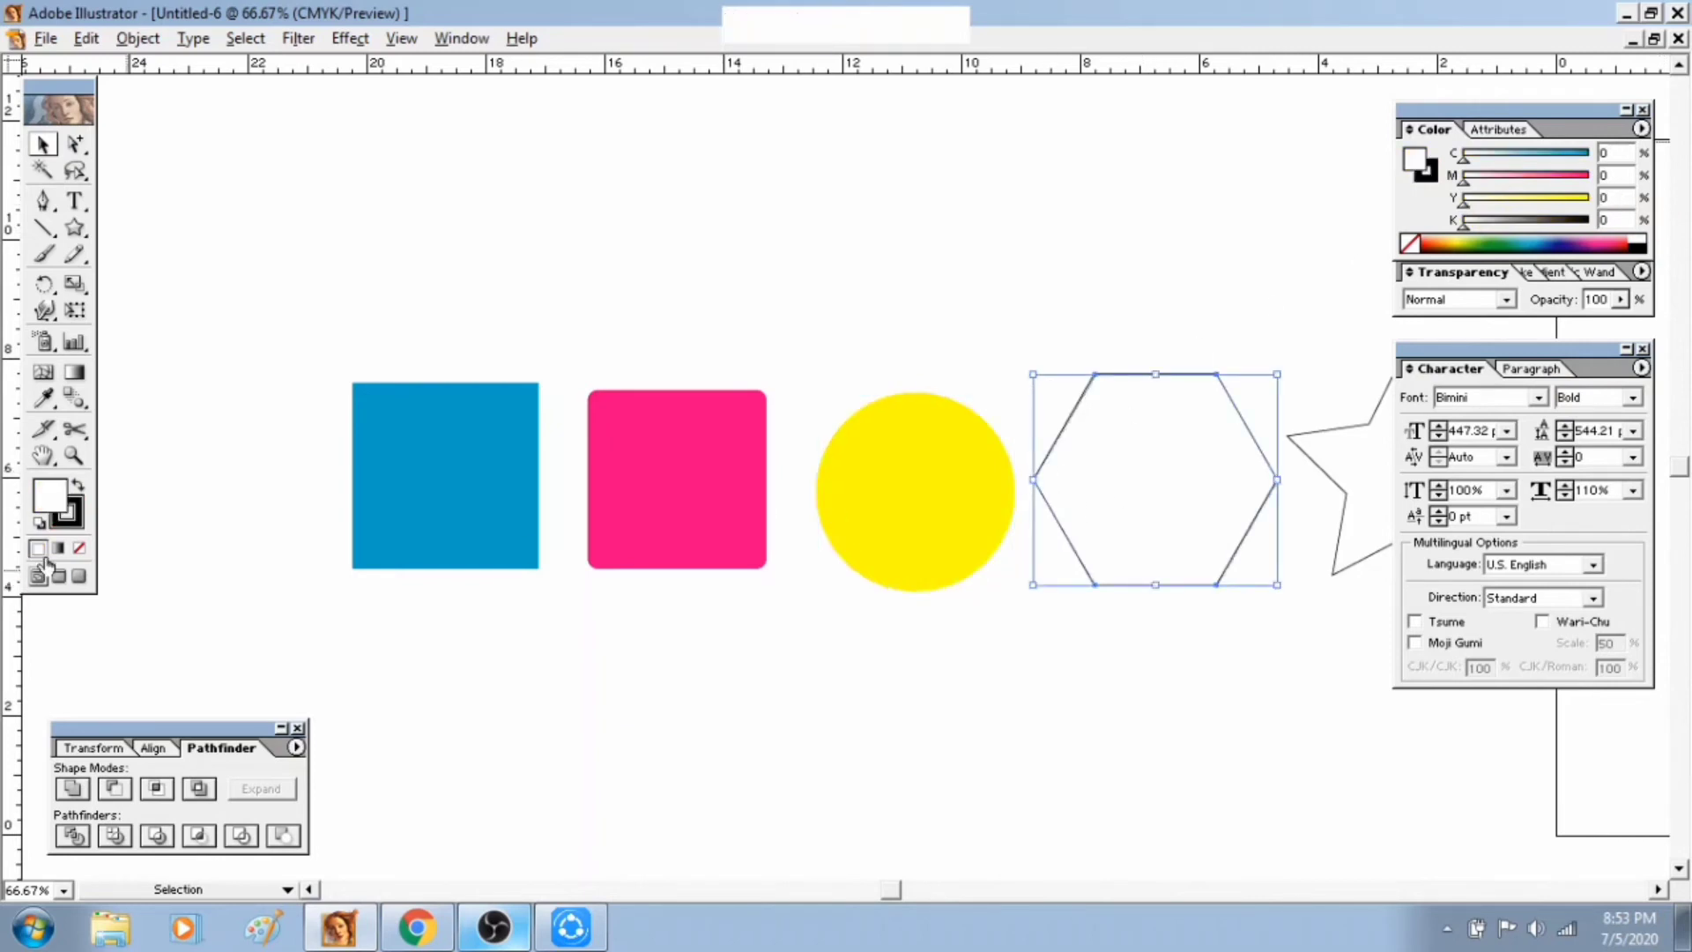
{"action": "left_click", "coordinate": [70, 515]}
{"action": "left_click", "coordinate": [79, 551]}
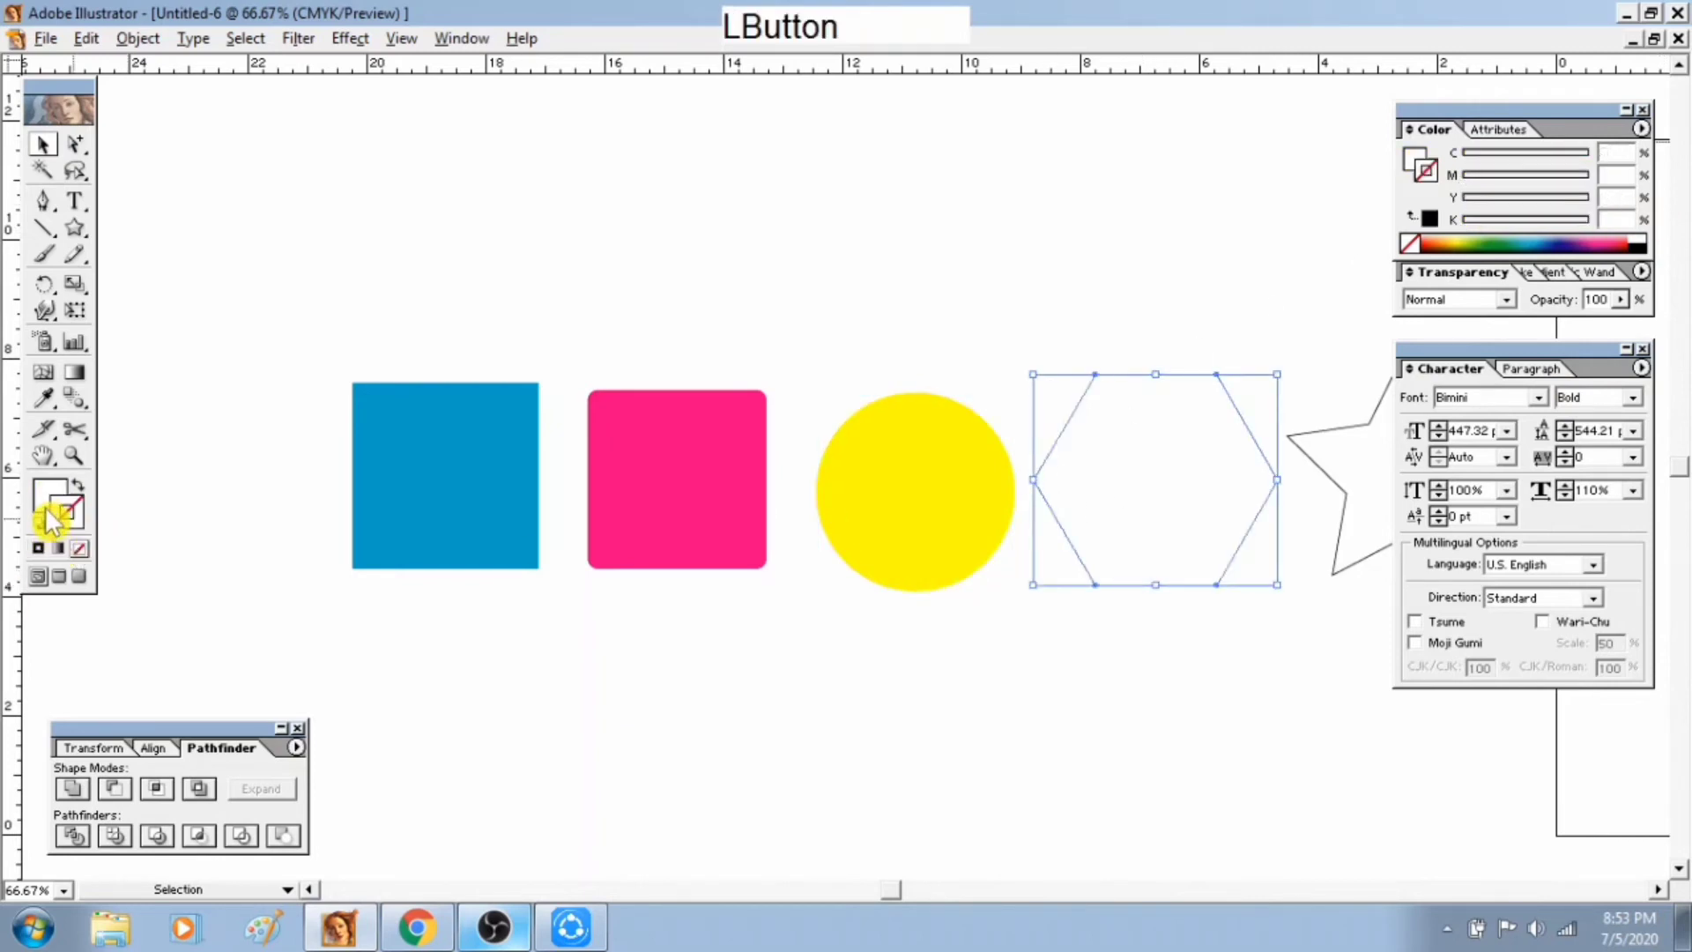
{"action": "left_click", "coordinate": [48, 498]}
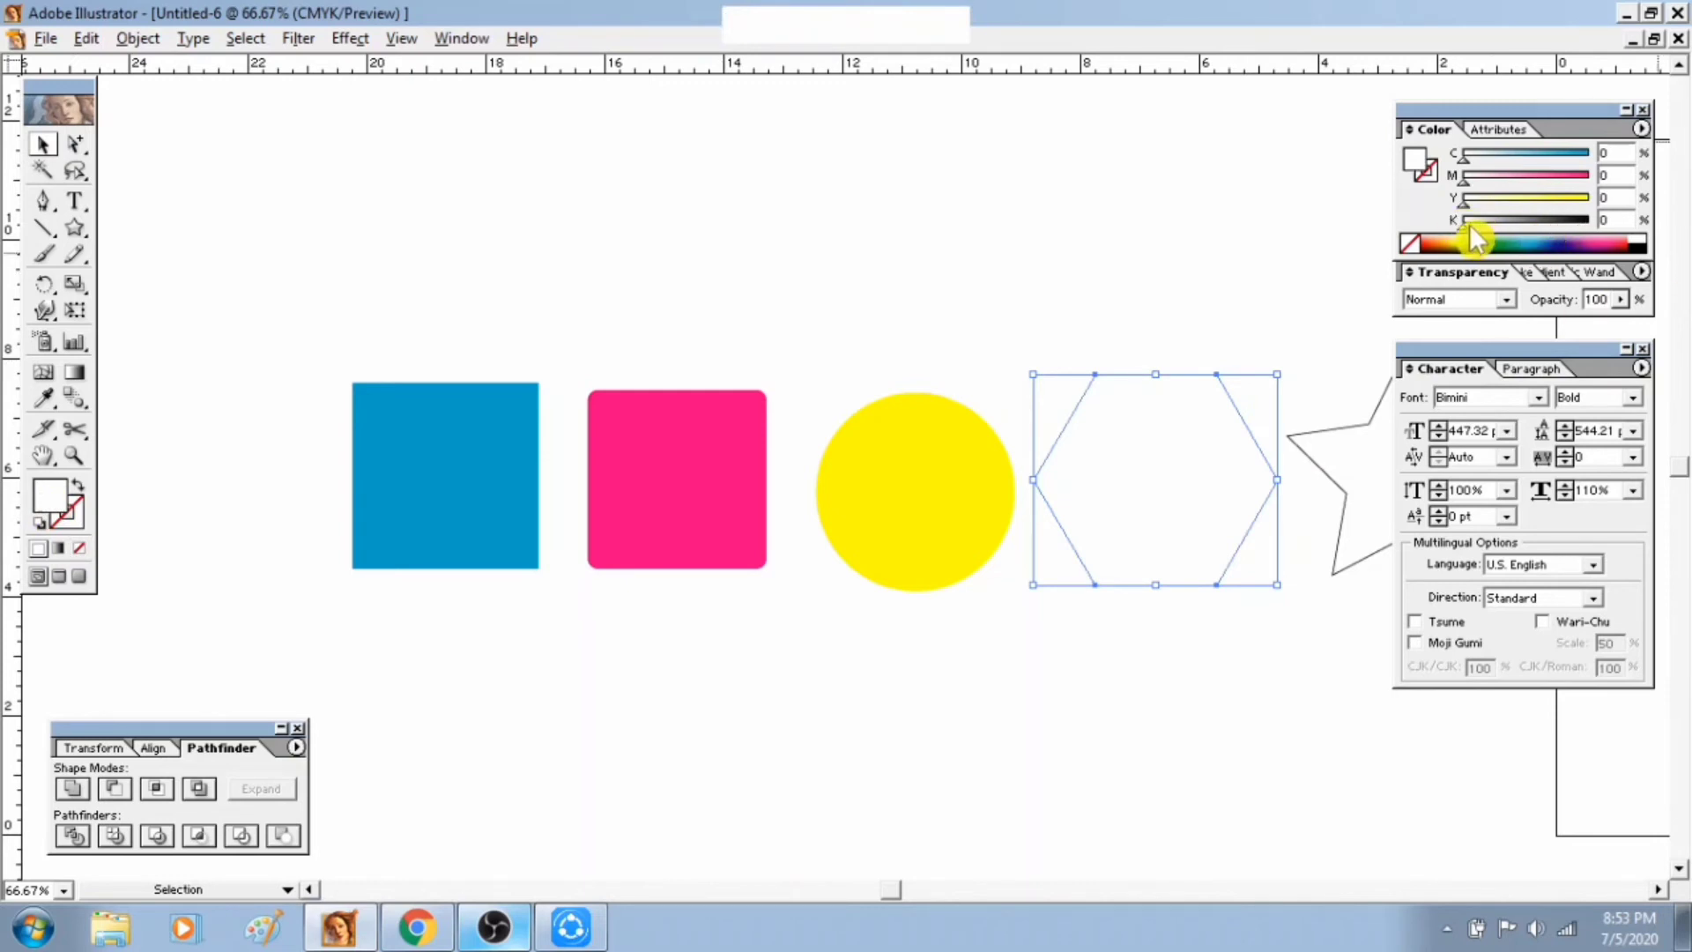
{"action": "left_click", "coordinate": [1645, 242]}
Remove the star's stroke, sample pink and finally red from the spectrum for its fill, and deselect it
{"action": "left_click", "coordinate": [1366, 490]}
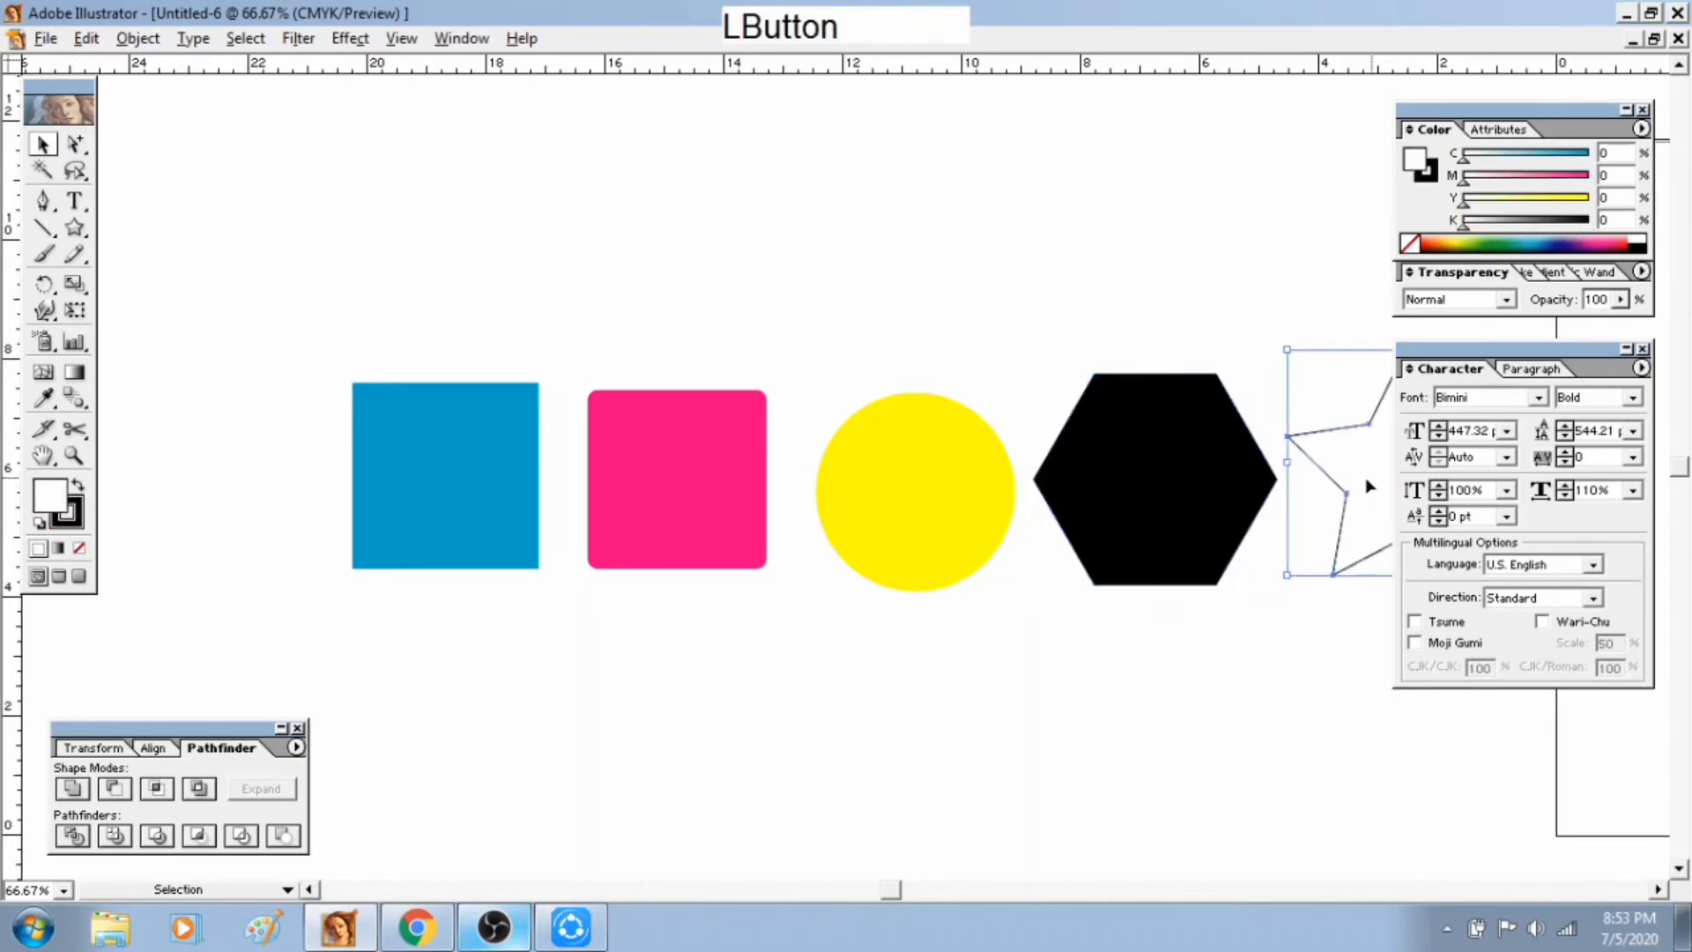
{"action": "left_click", "coordinate": [71, 522]}
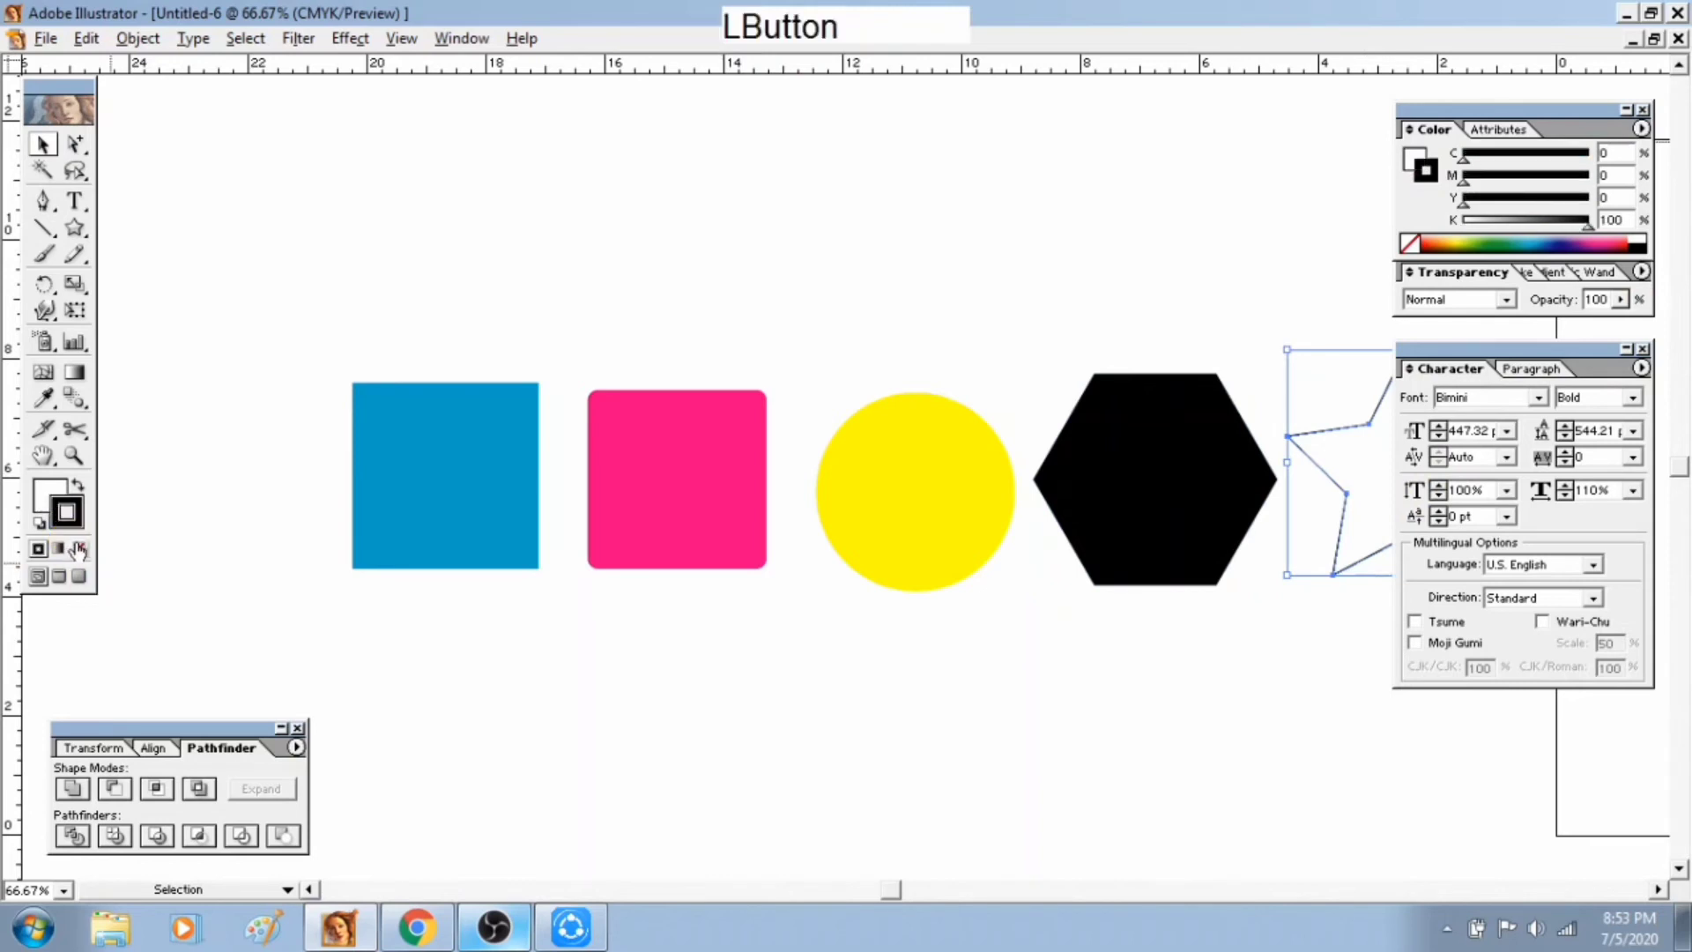
{"action": "left_click", "coordinate": [79, 548]}
{"action": "left_click", "coordinate": [50, 491]}
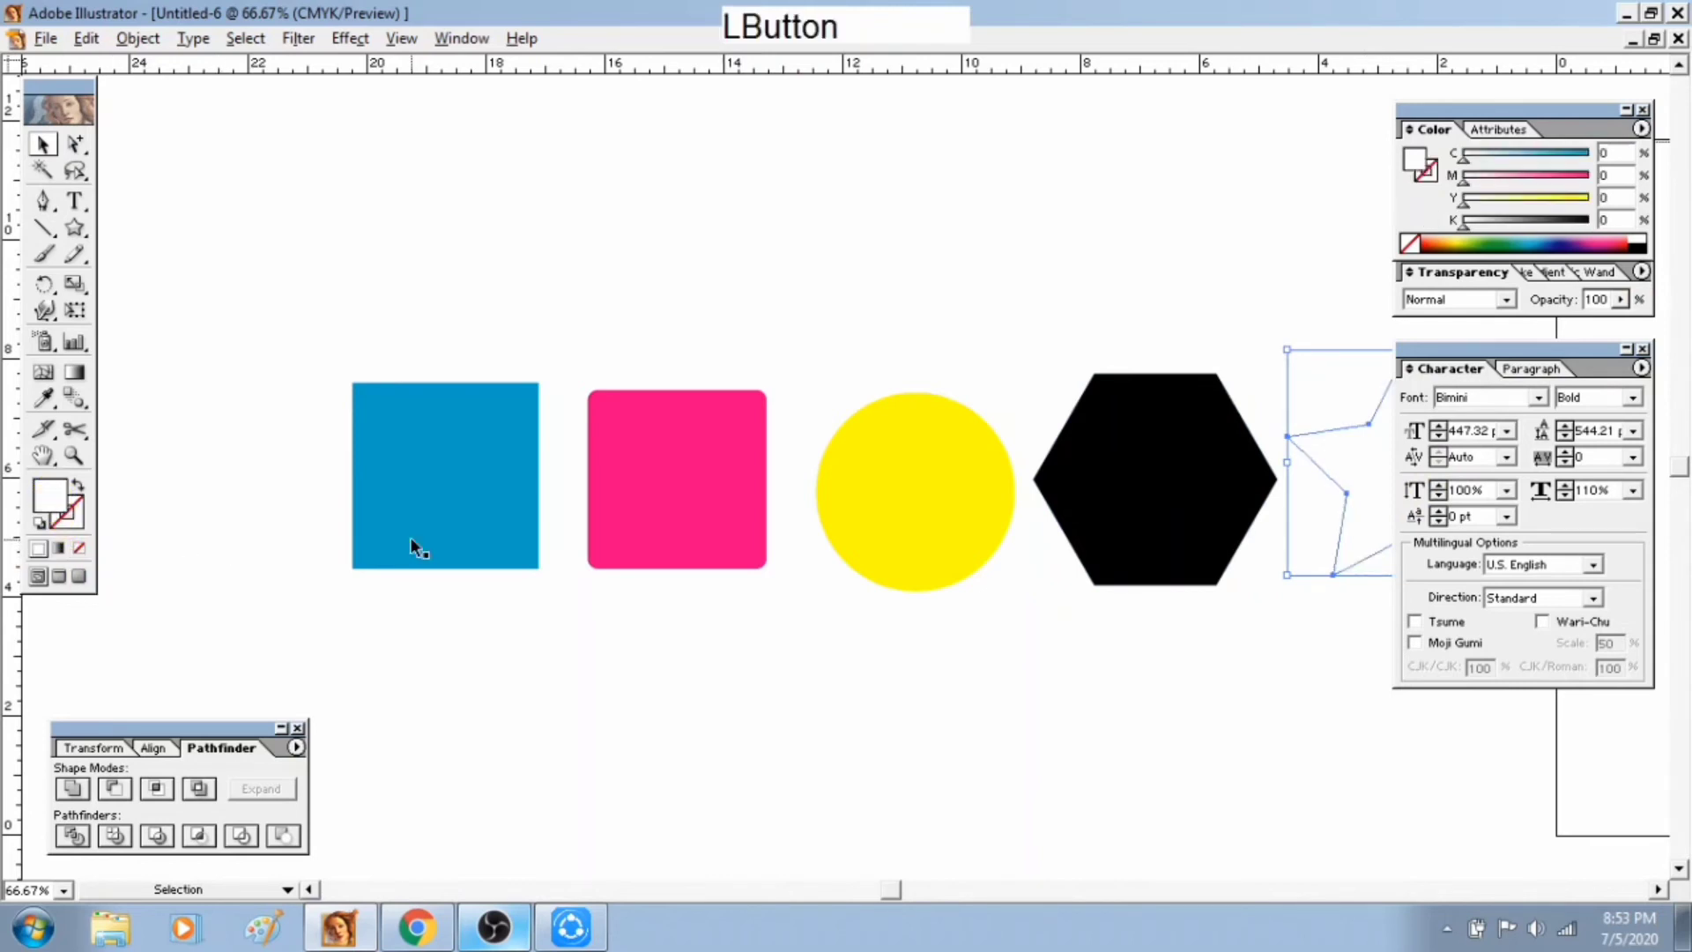
{"action": "left_click", "coordinate": [1607, 238]}
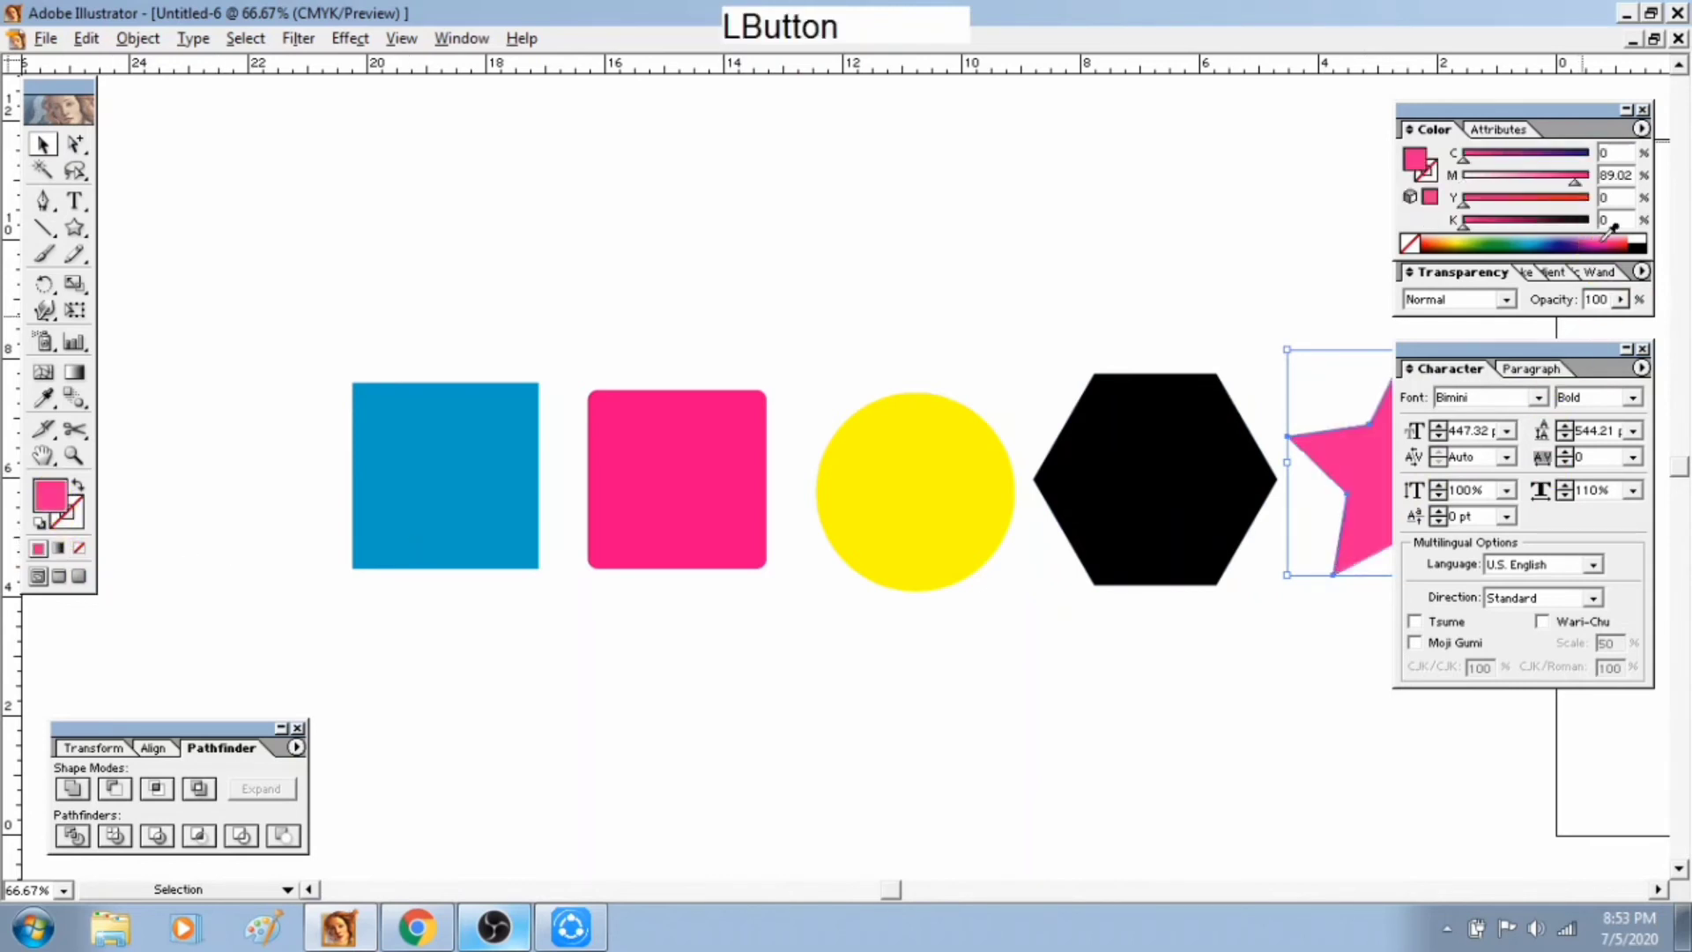
{"action": "left_click", "coordinate": [1628, 236]}
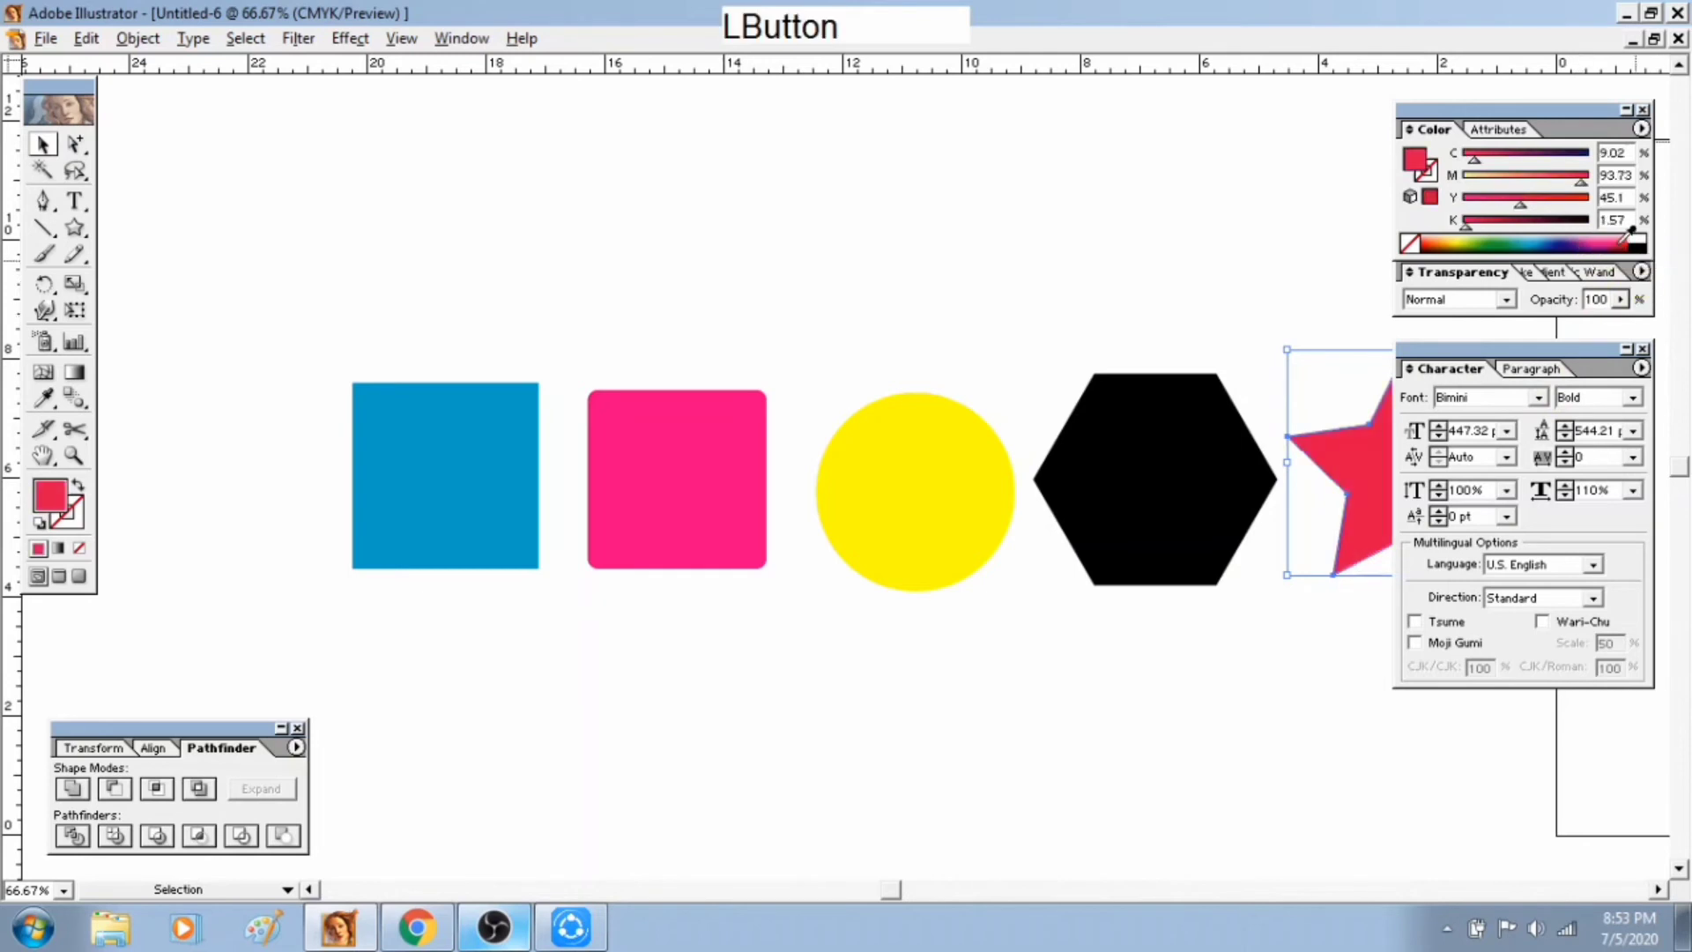
{"action": "left_click", "coordinate": [1184, 647]}
Draw a smaller red star without a stroke just below the existing star
{"action": "key", "text": "space"}
{"action": "left_click_drag", "start_coordinate": [1216, 631], "coordinate": [1014, 488]}
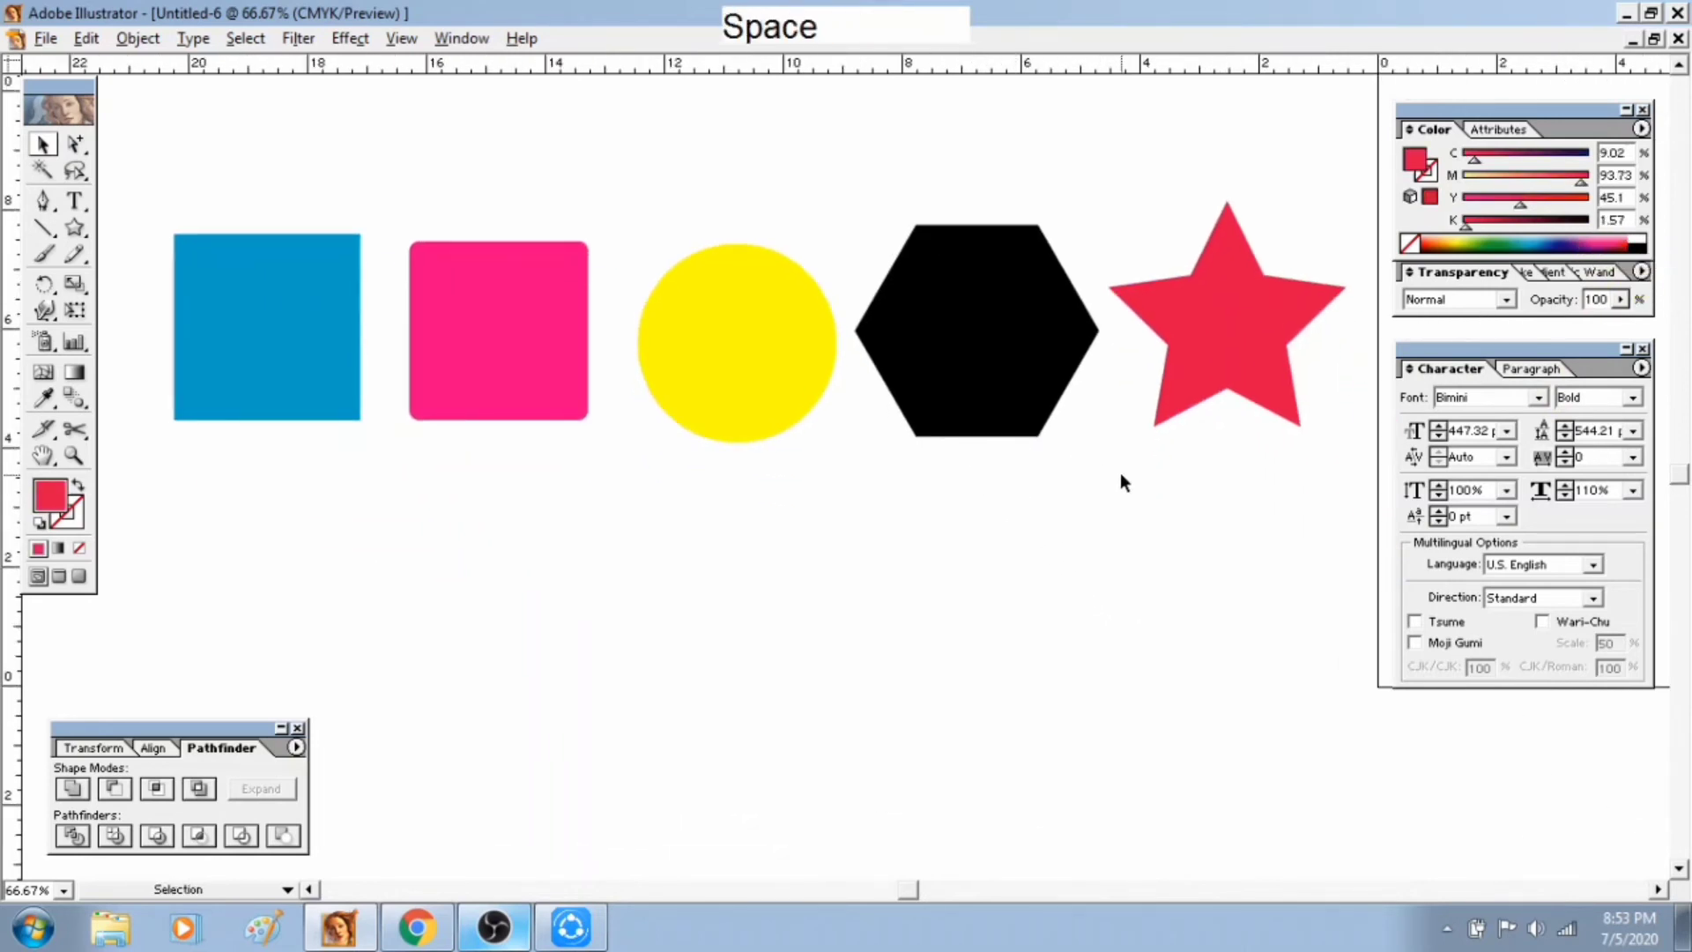
{"action": "key", "text": "space"}
{"action": "left_click_drag", "start_coordinate": [816, 521], "coordinate": [823, 495]}
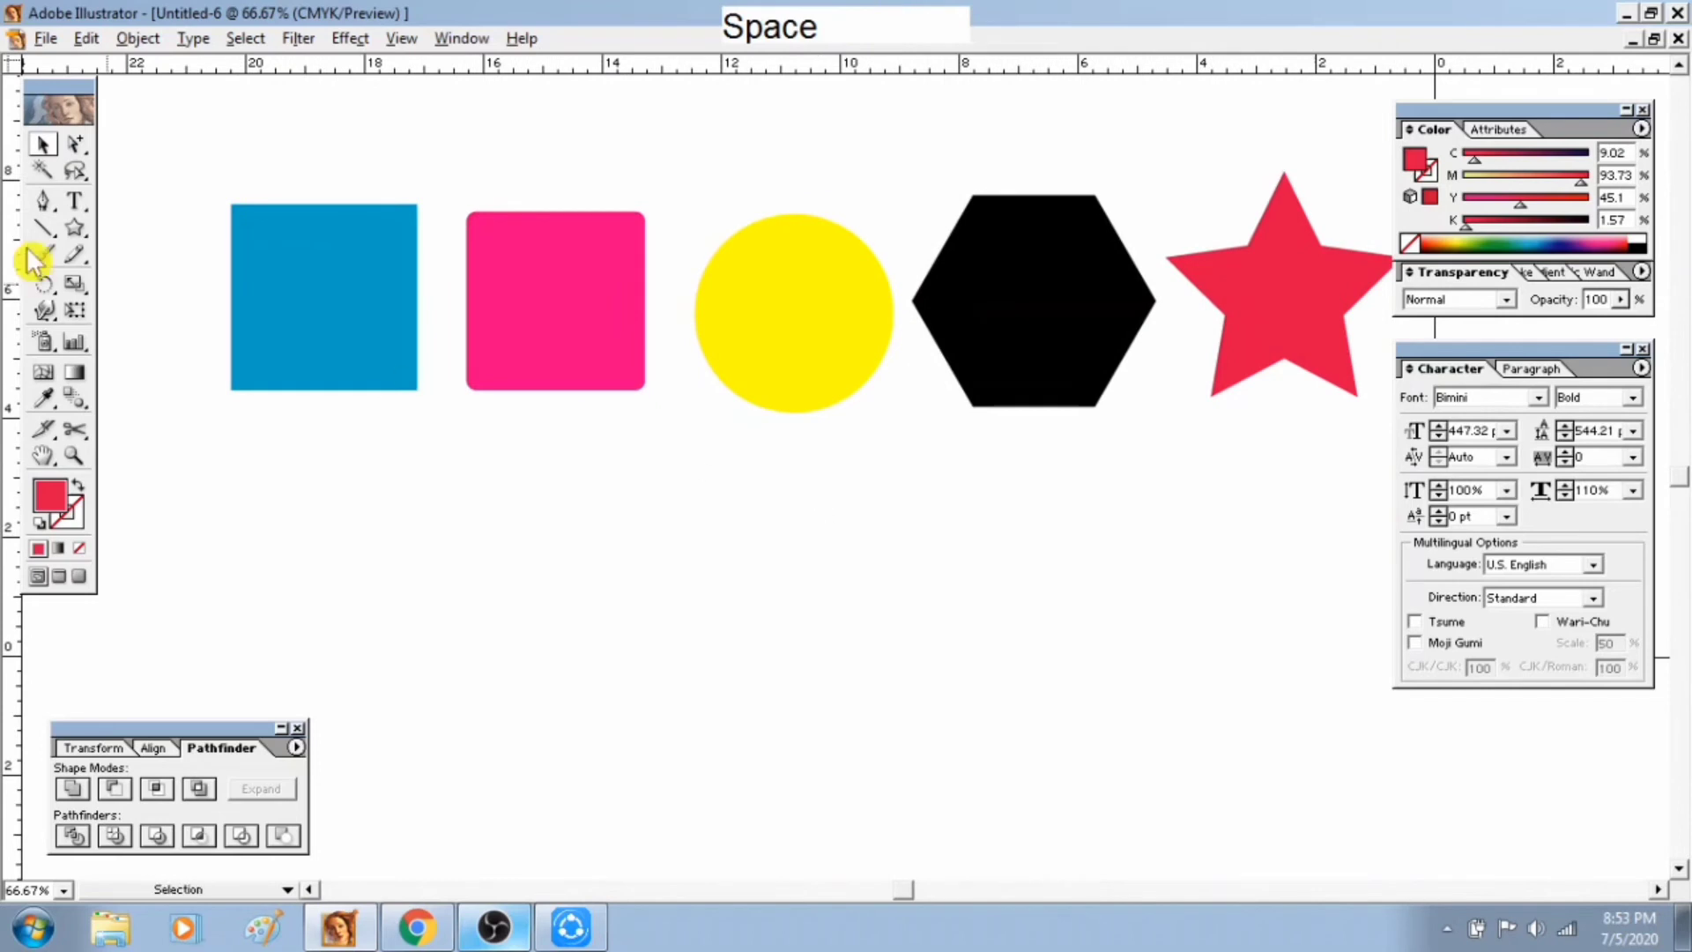
{"action": "left_click", "coordinate": [75, 227]}
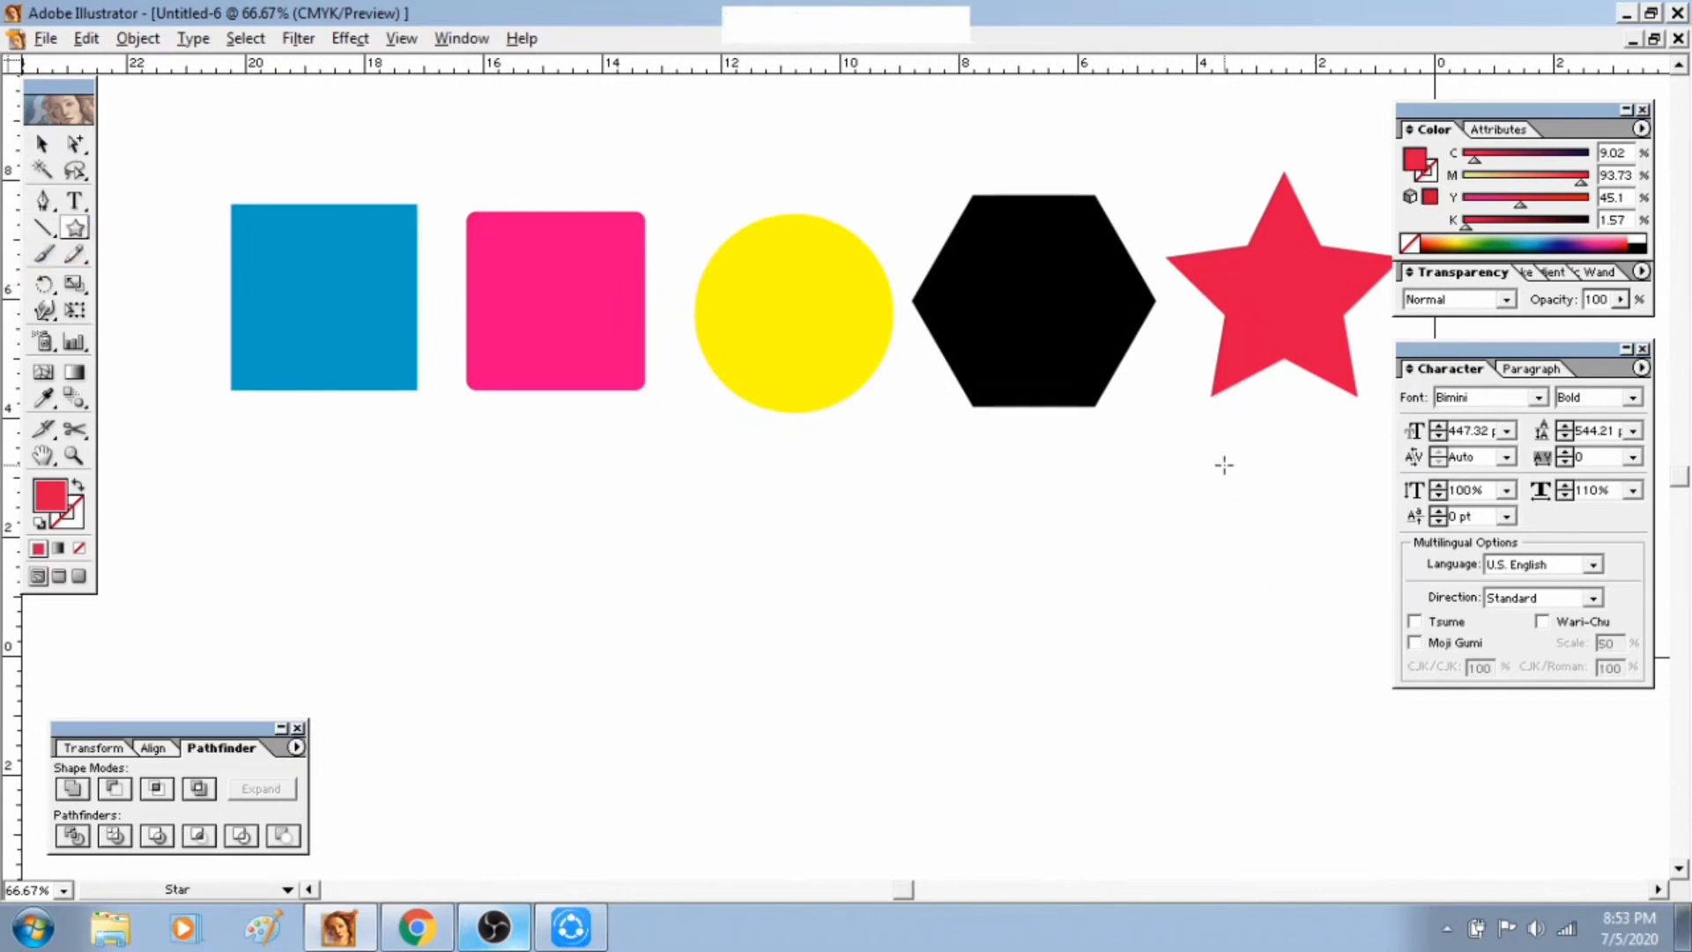
{"action": "mouse_move", "coordinate": [1224, 462]}
{"action": "left_mouse_down"}
{"action": "mouse_move", "coordinate": [1284, 552]}
{"action": "mouse_move", "coordinate": [1261, 510]}
{"action": "mouse_move", "coordinate": [1267, 526]}
{"action": "mouse_move", "coordinate": [1284, 494]}
{"action": "mouse_move", "coordinate": [1284, 584]}
{"action": "left_mouse_up"}
{"action": "left_click", "coordinate": [41, 143]}
Draw a smaller red hexagon with the Polygon tool and move it just below the black hexagon
{"action": "left_click_drag", "start_coordinate": [75, 227], "coordinate": [192, 234]}
{"action": "left_click_drag", "start_coordinate": [986, 486], "coordinate": [1041, 554]}
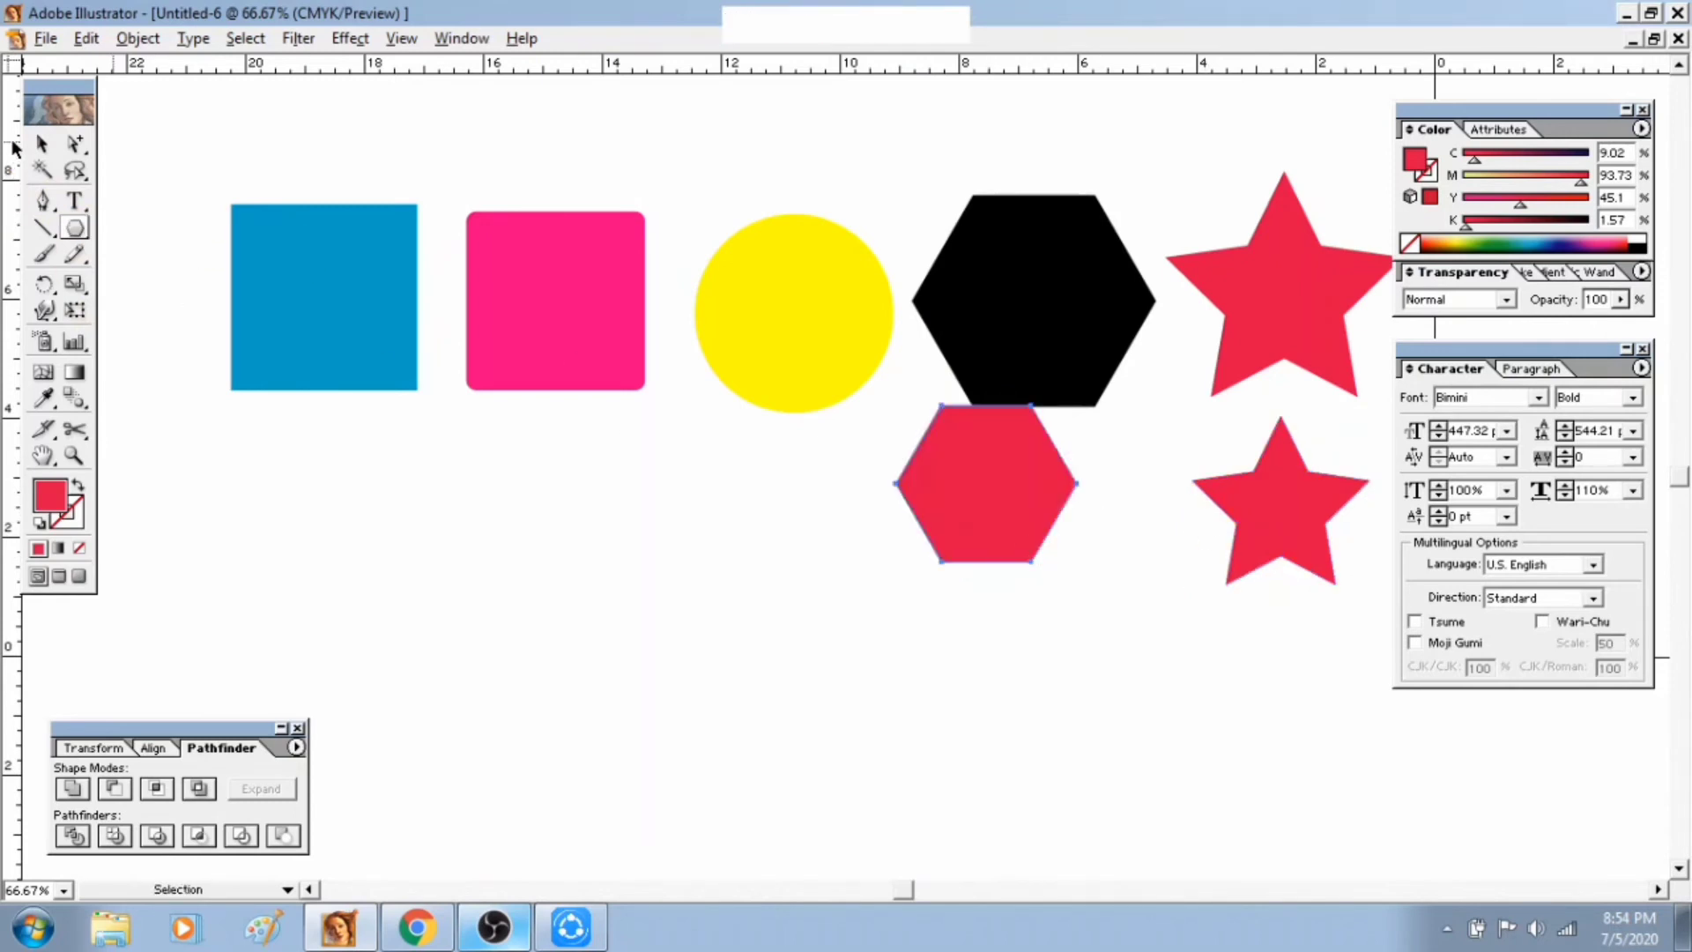
{"action": "left_click", "coordinate": [41, 144]}
{"action": "left_click_drag", "start_coordinate": [1004, 487], "coordinate": [1055, 508]}
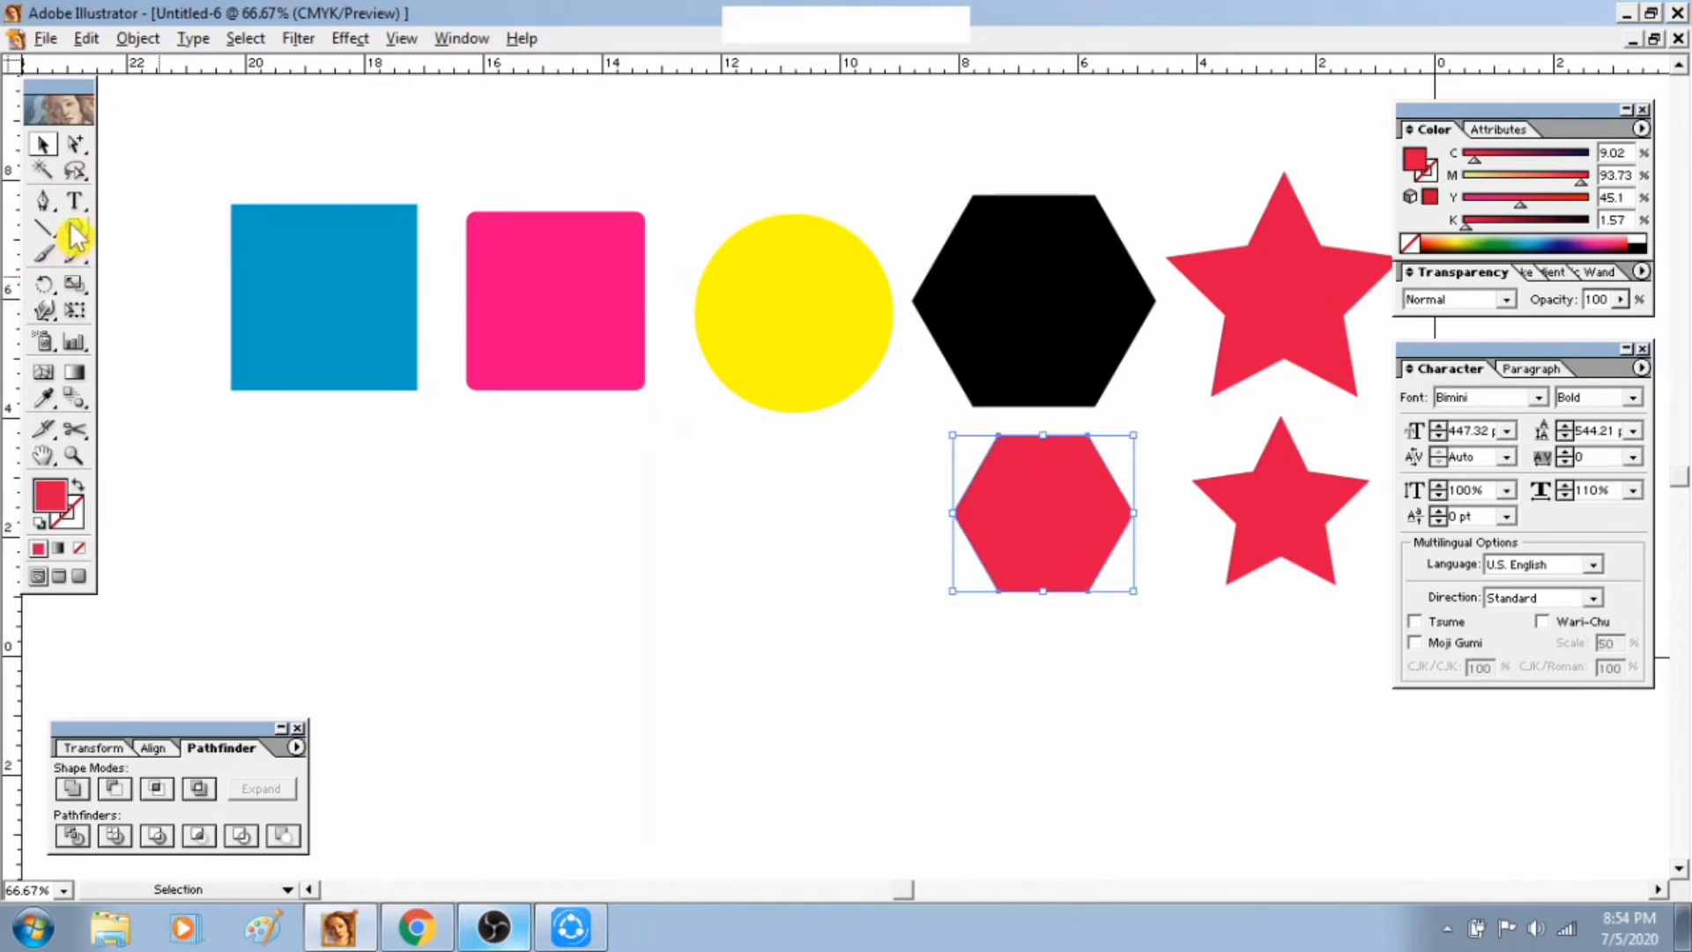
Draw a red circle with the Ellipse tool below the yellow circle
{"action": "mouse_move", "coordinate": [76, 226]}
{"action": "left_mouse_down"}
{"action": "mouse_move", "coordinate": [246, 272]}
{"action": "mouse_move", "coordinate": [168, 248]}
{"action": "left_mouse_up"}
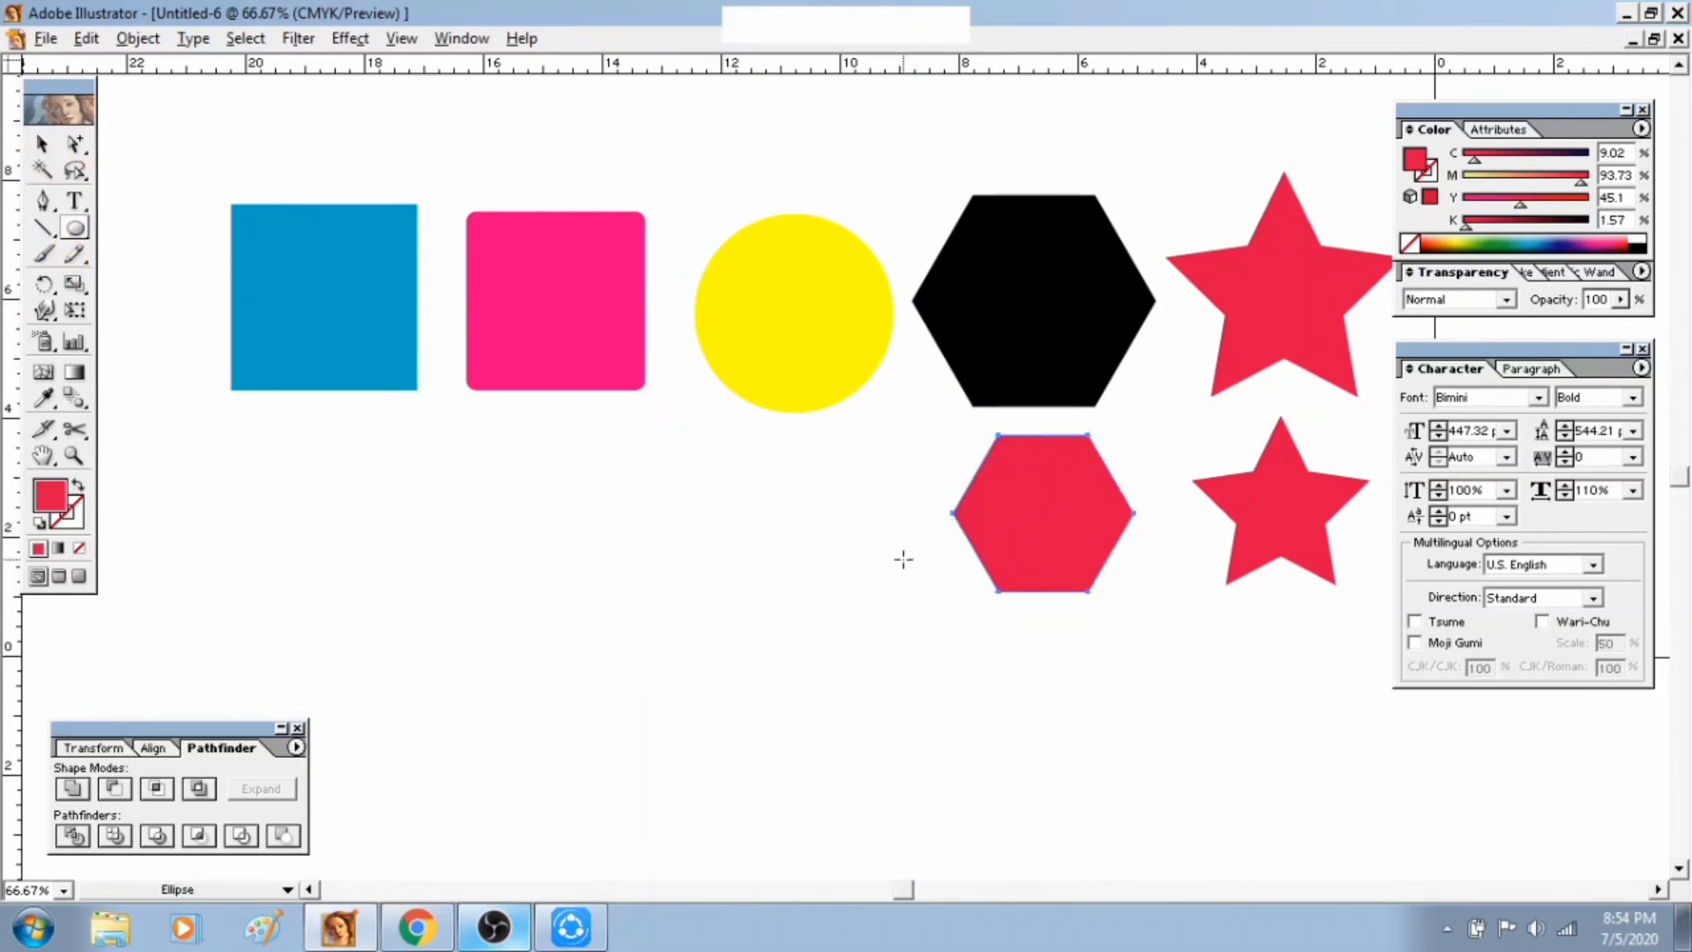
{"action": "left_click_drag", "start_coordinate": [730, 475], "coordinate": [898, 655]}
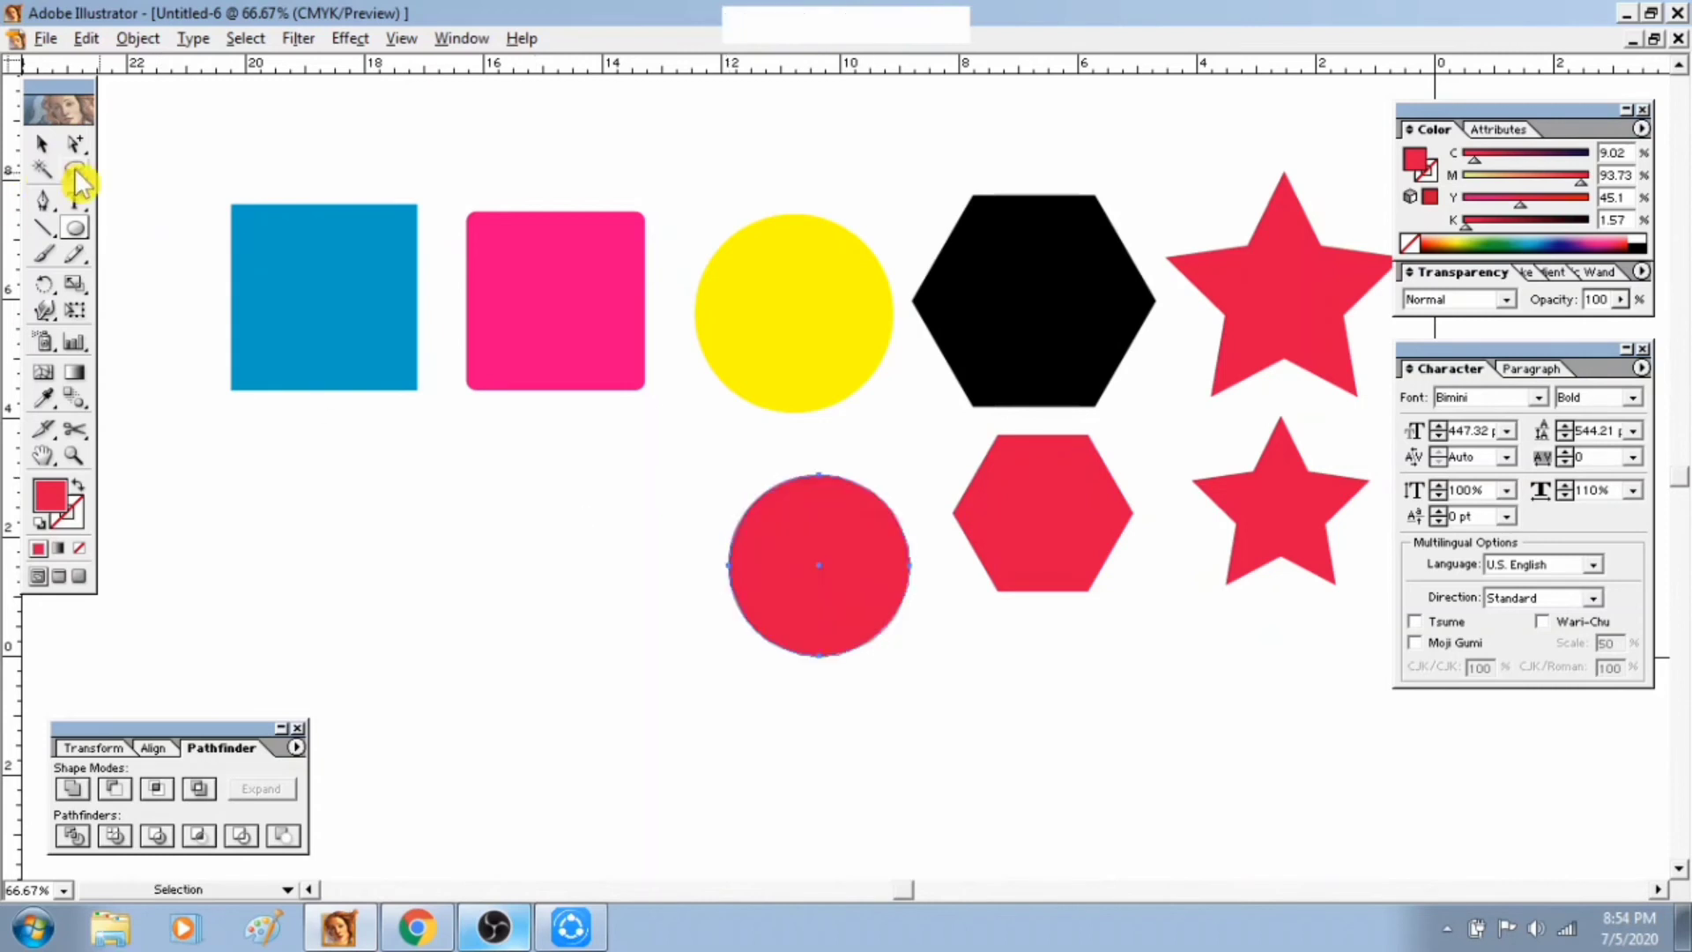
Move the red circle directly below the yellow circle and draw a red rounded square below the pink one
{"action": "left_click", "coordinate": [43, 142]}
{"action": "left_click_drag", "start_coordinate": [827, 563], "coordinate": [795, 539]}
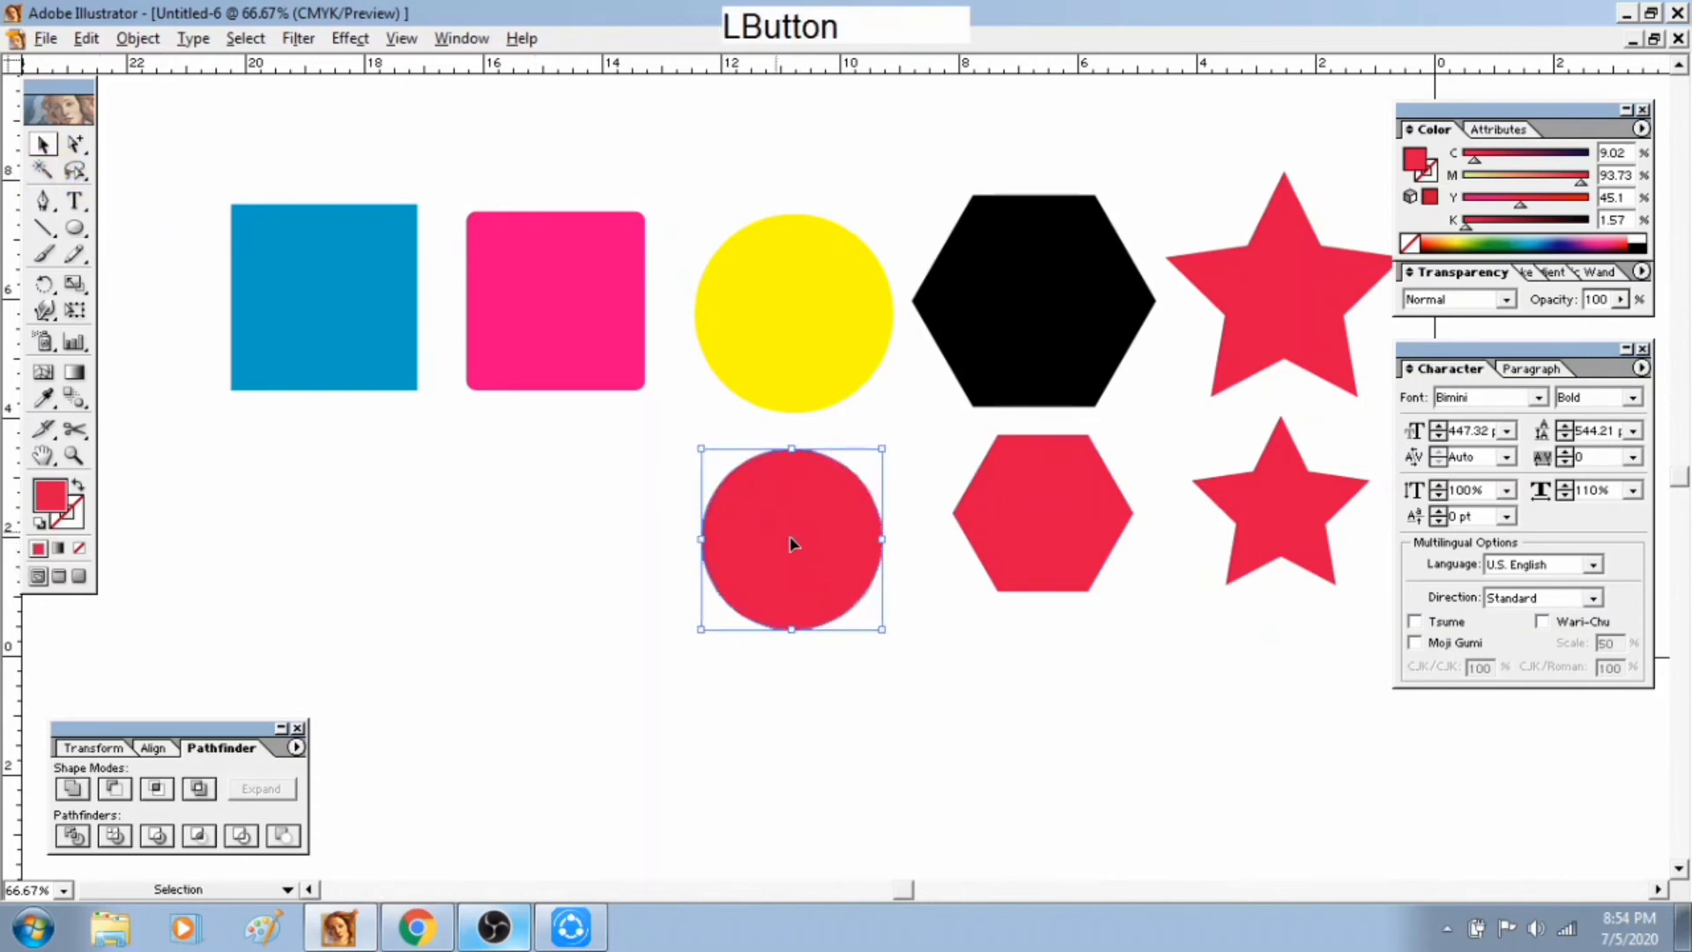
{"action": "mouse_move", "coordinate": [76, 227]}
{"action": "left_mouse_down"}
{"action": "mouse_move", "coordinate": [198, 256]}
{"action": "mouse_move", "coordinate": [115, 247]}
{"action": "mouse_move", "coordinate": [131, 240]}
{"action": "left_mouse_up"}
{"action": "mouse_move", "coordinate": [462, 474]}
{"action": "left_mouse_down"}
{"action": "mouse_move", "coordinate": [643, 596]}
{"action": "mouse_move", "coordinate": [633, 583]}
{"action": "left_mouse_up"}
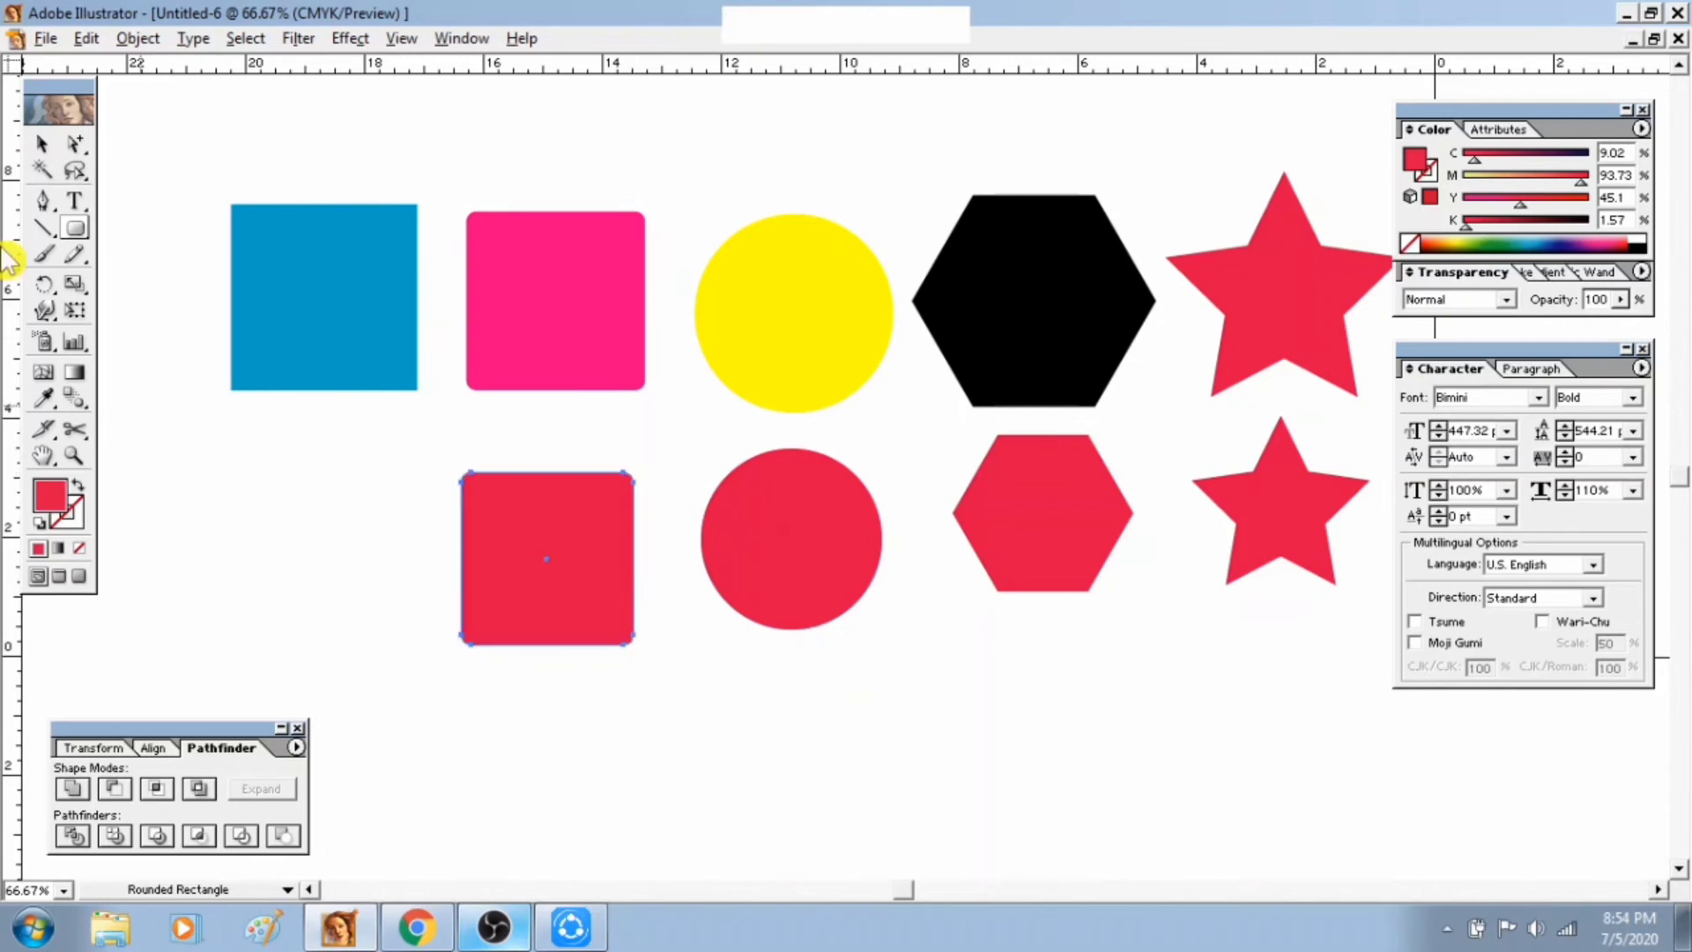
Draw a smaller red square with the Rectangle tool below the blue square
{"action": "left_click", "coordinate": [41, 143]}
{"action": "left_click_drag", "start_coordinate": [76, 231], "coordinate": [103, 243]}
{"action": "left_click", "coordinate": [80, 237]}
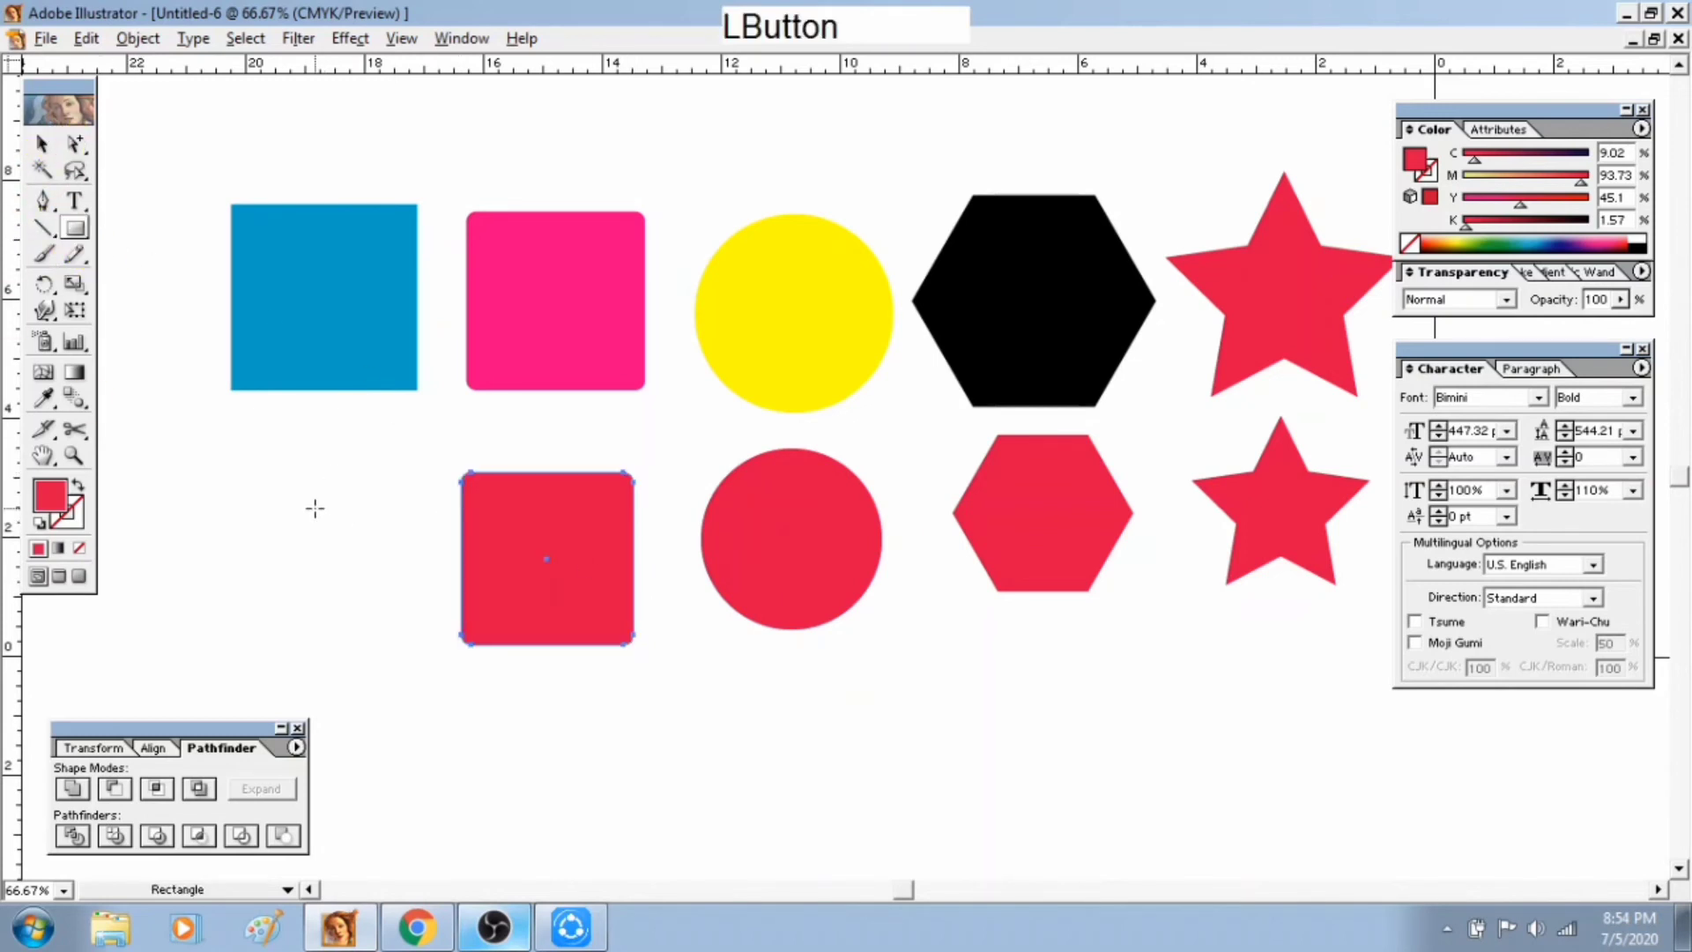
{"action": "mouse_move", "coordinate": [237, 486]}
{"action": "left_mouse_down"}
{"action": "mouse_move", "coordinate": [401, 622]}
{"action": "mouse_move", "coordinate": [394, 642]}
{"action": "left_mouse_up"}
{"action": "left_click", "coordinate": [41, 144]}
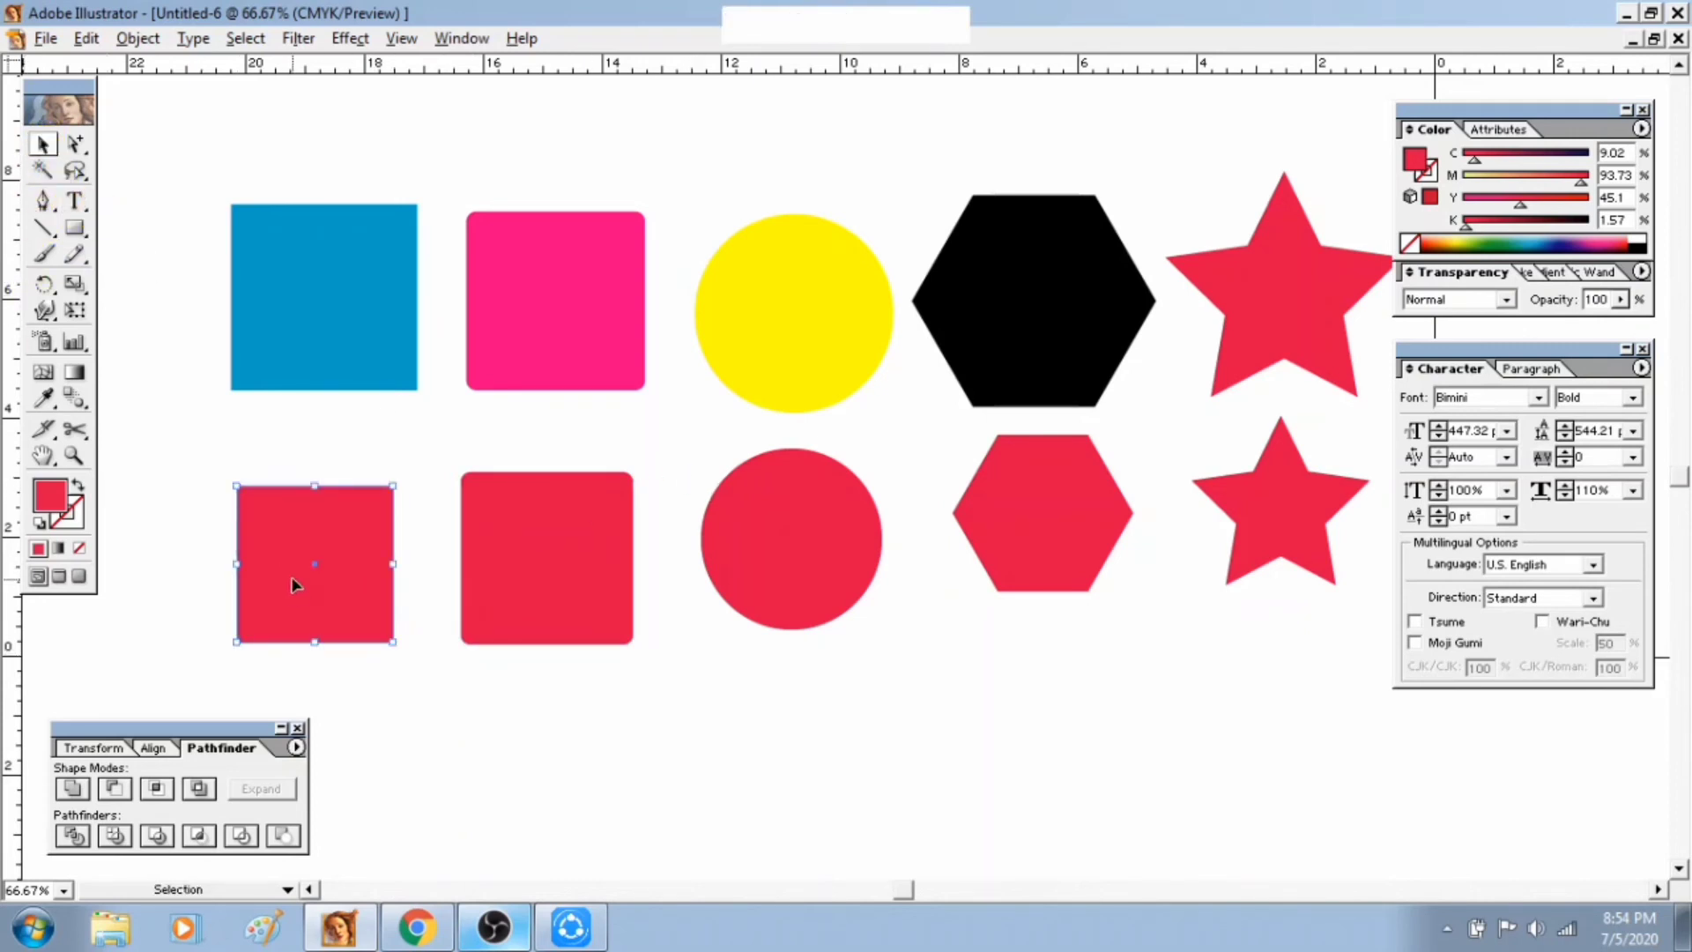
Remove the fill of the red square below the blue one and give it an orange-red stroke
{"action": "left_click", "coordinate": [79, 547]}
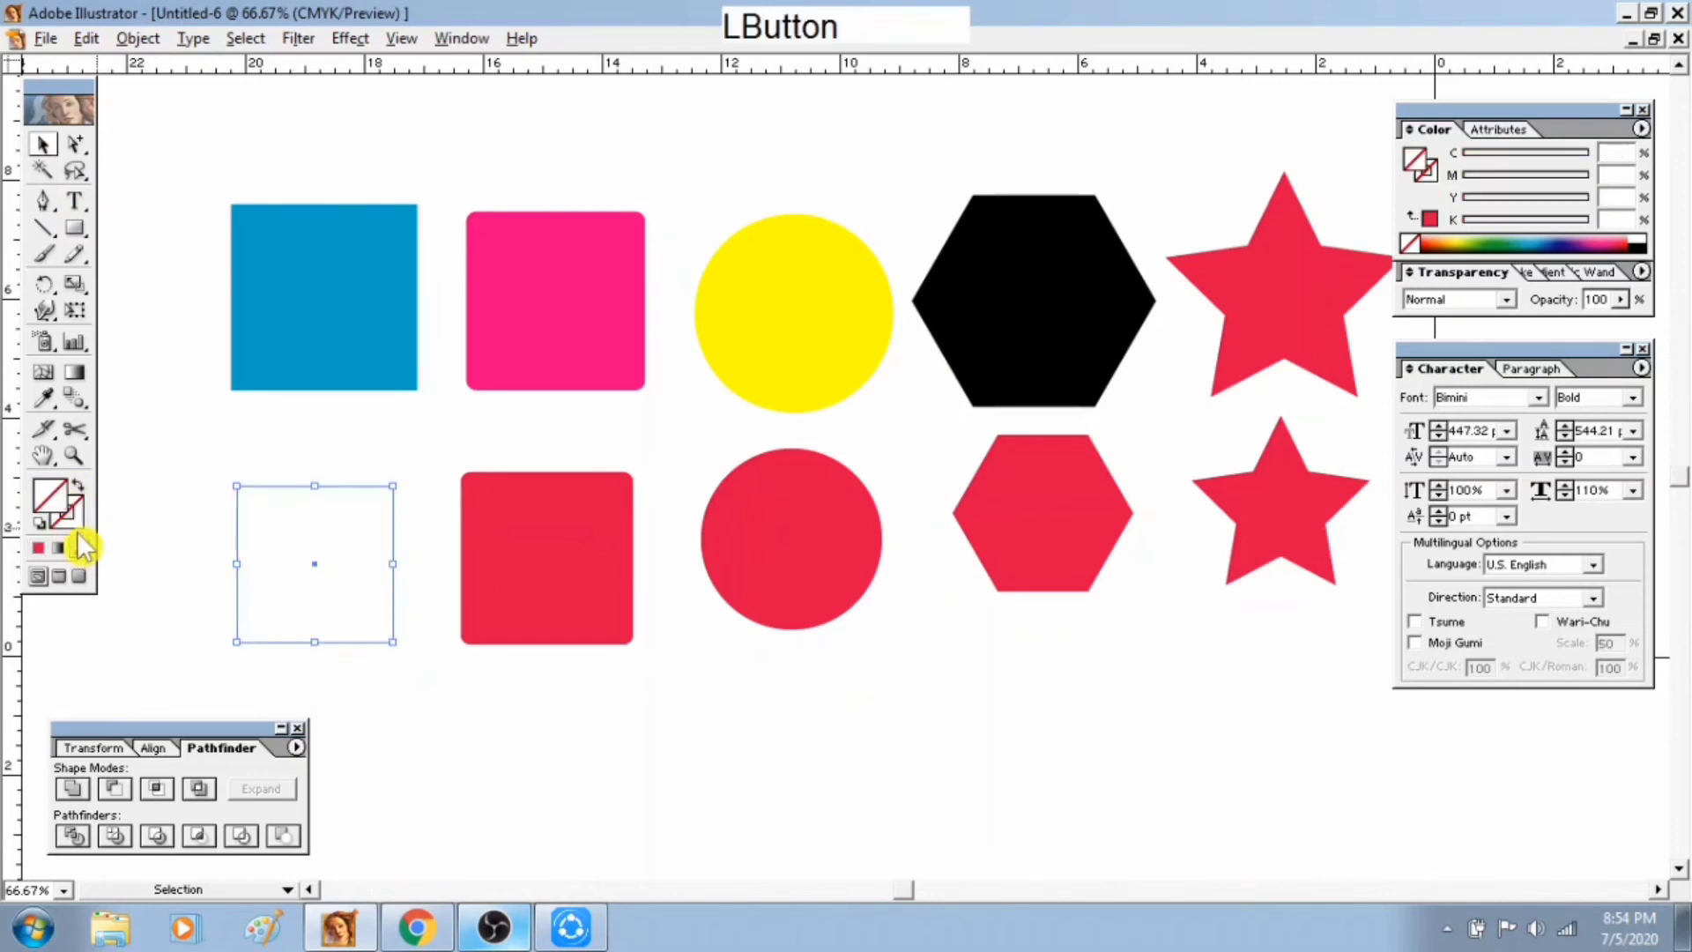
{"action": "left_click", "coordinate": [72, 516]}
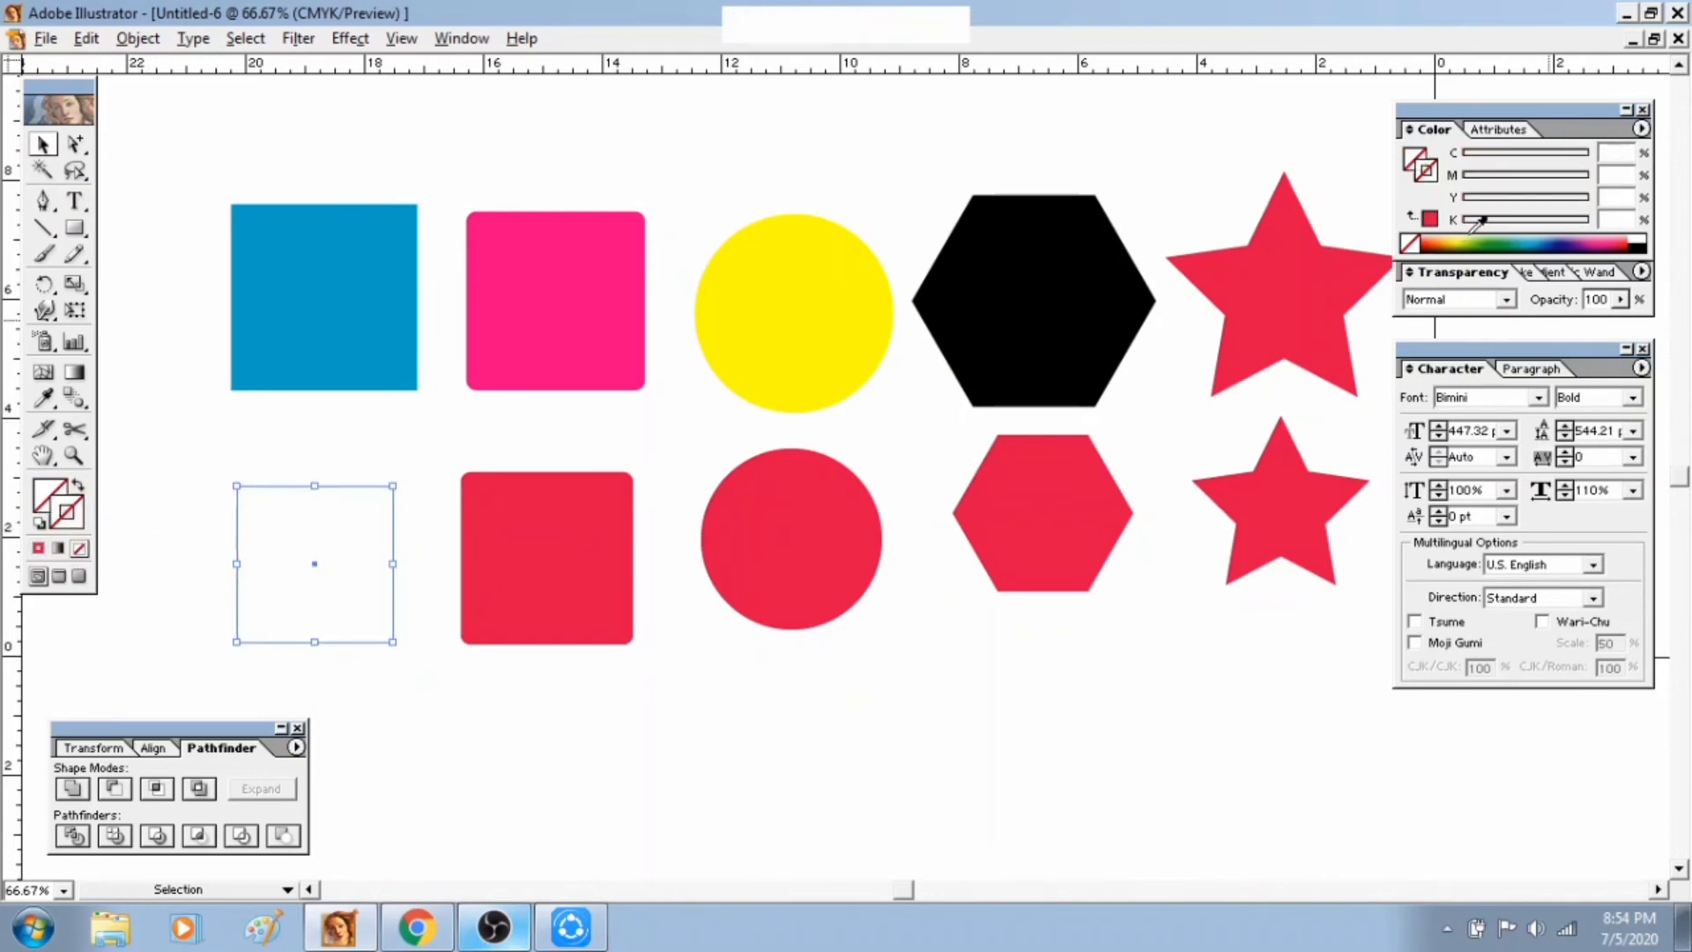
{"action": "left_click", "coordinate": [1436, 237]}
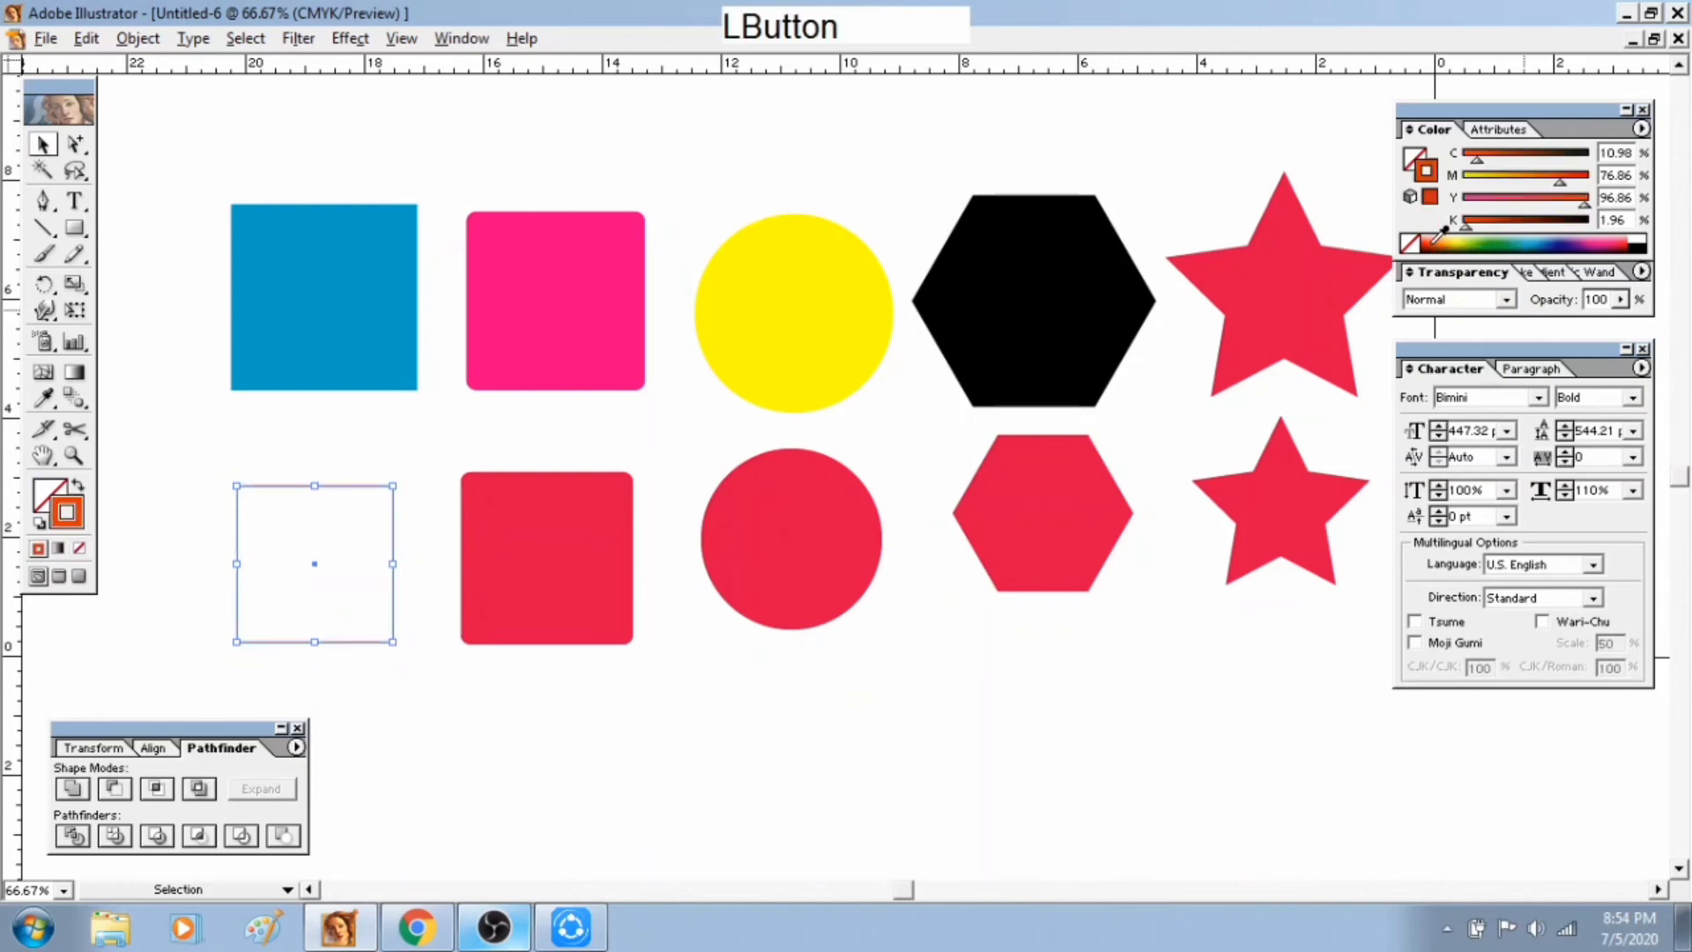
Remove the lower rounded square's fill, give it a dark blue stroke sampled from the spectrum, and deselect it
{"action": "left_click", "coordinate": [543, 564]}
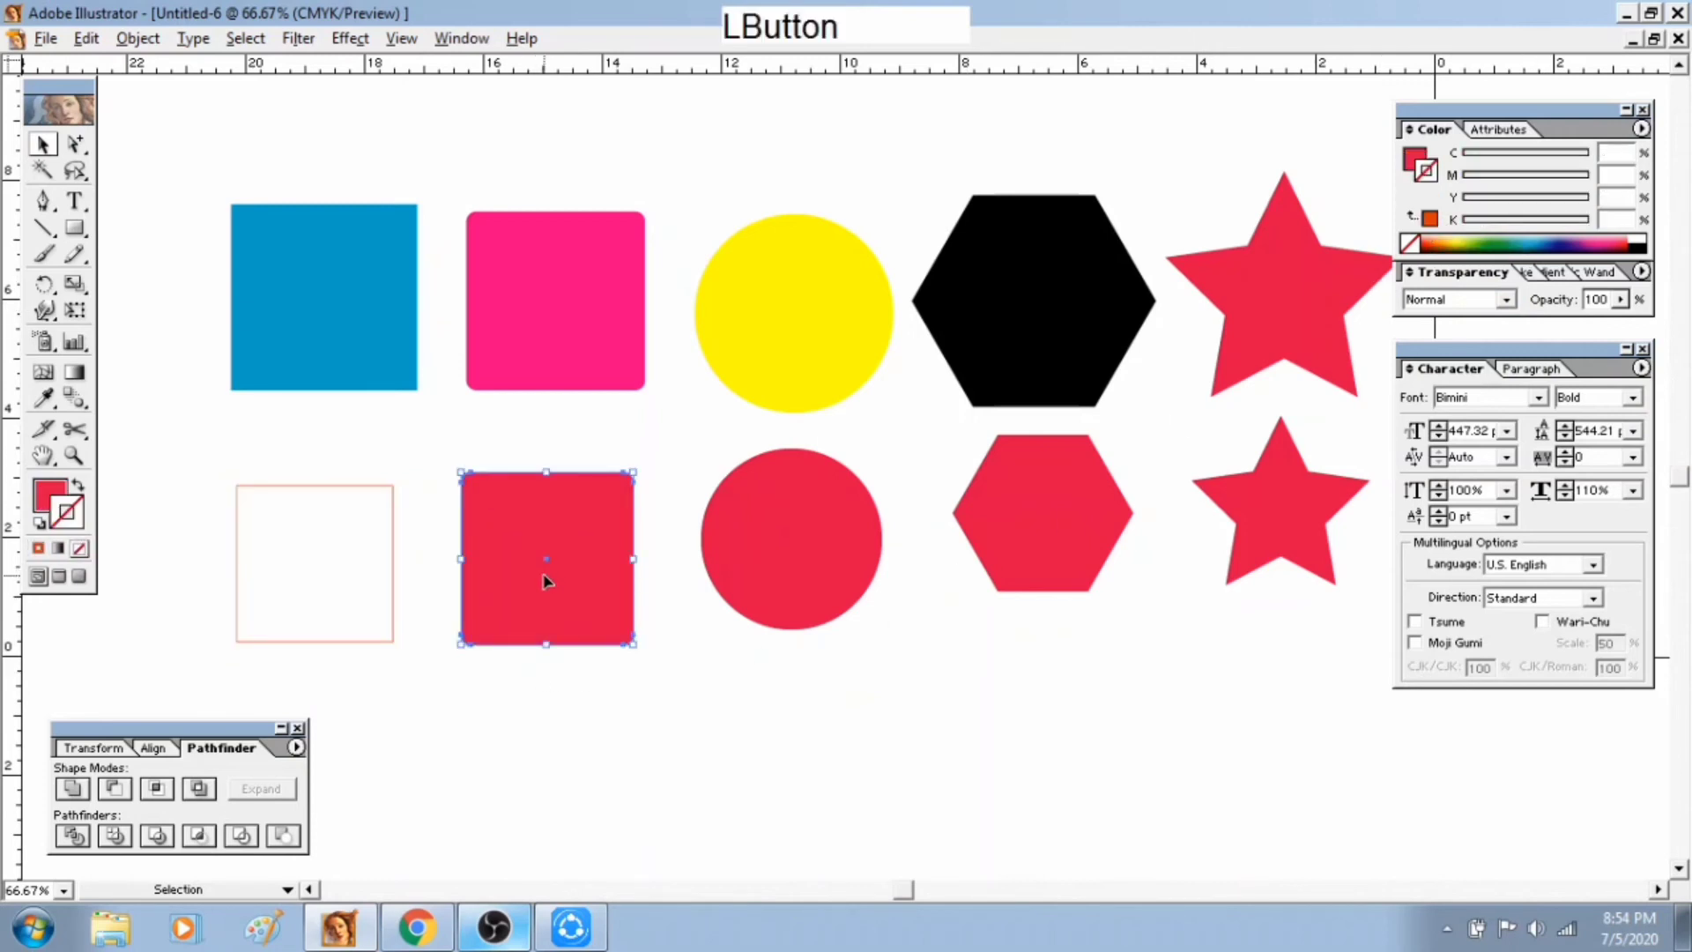
{"action": "left_click", "coordinate": [46, 499]}
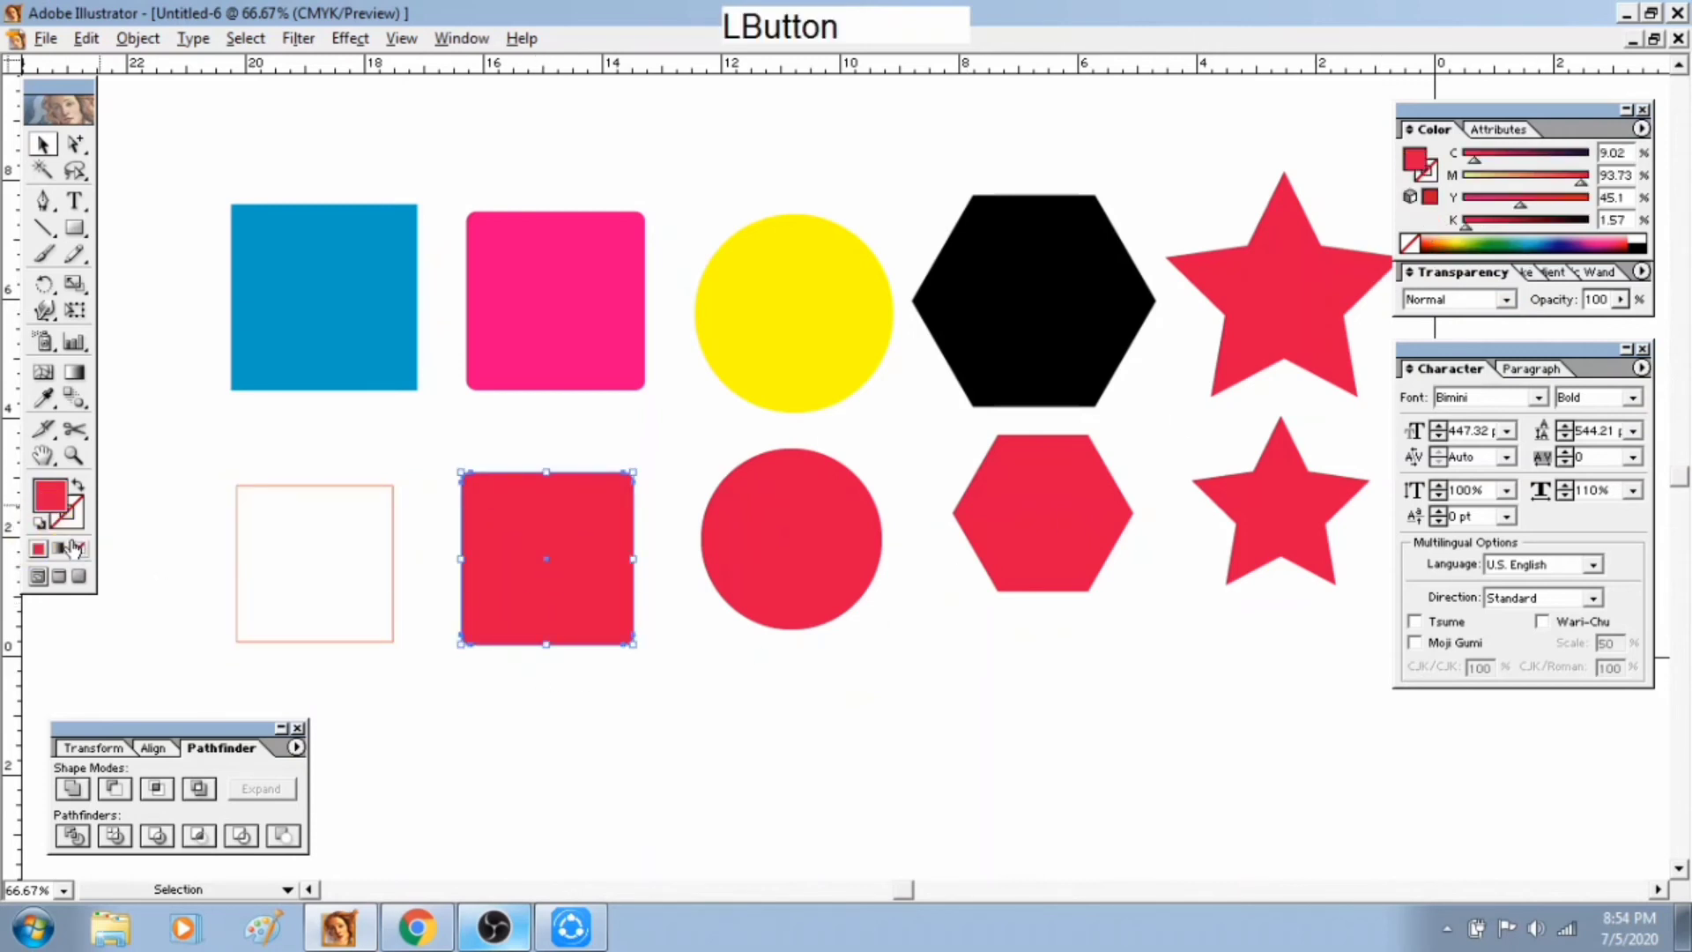
{"action": "left_click", "coordinate": [78, 549]}
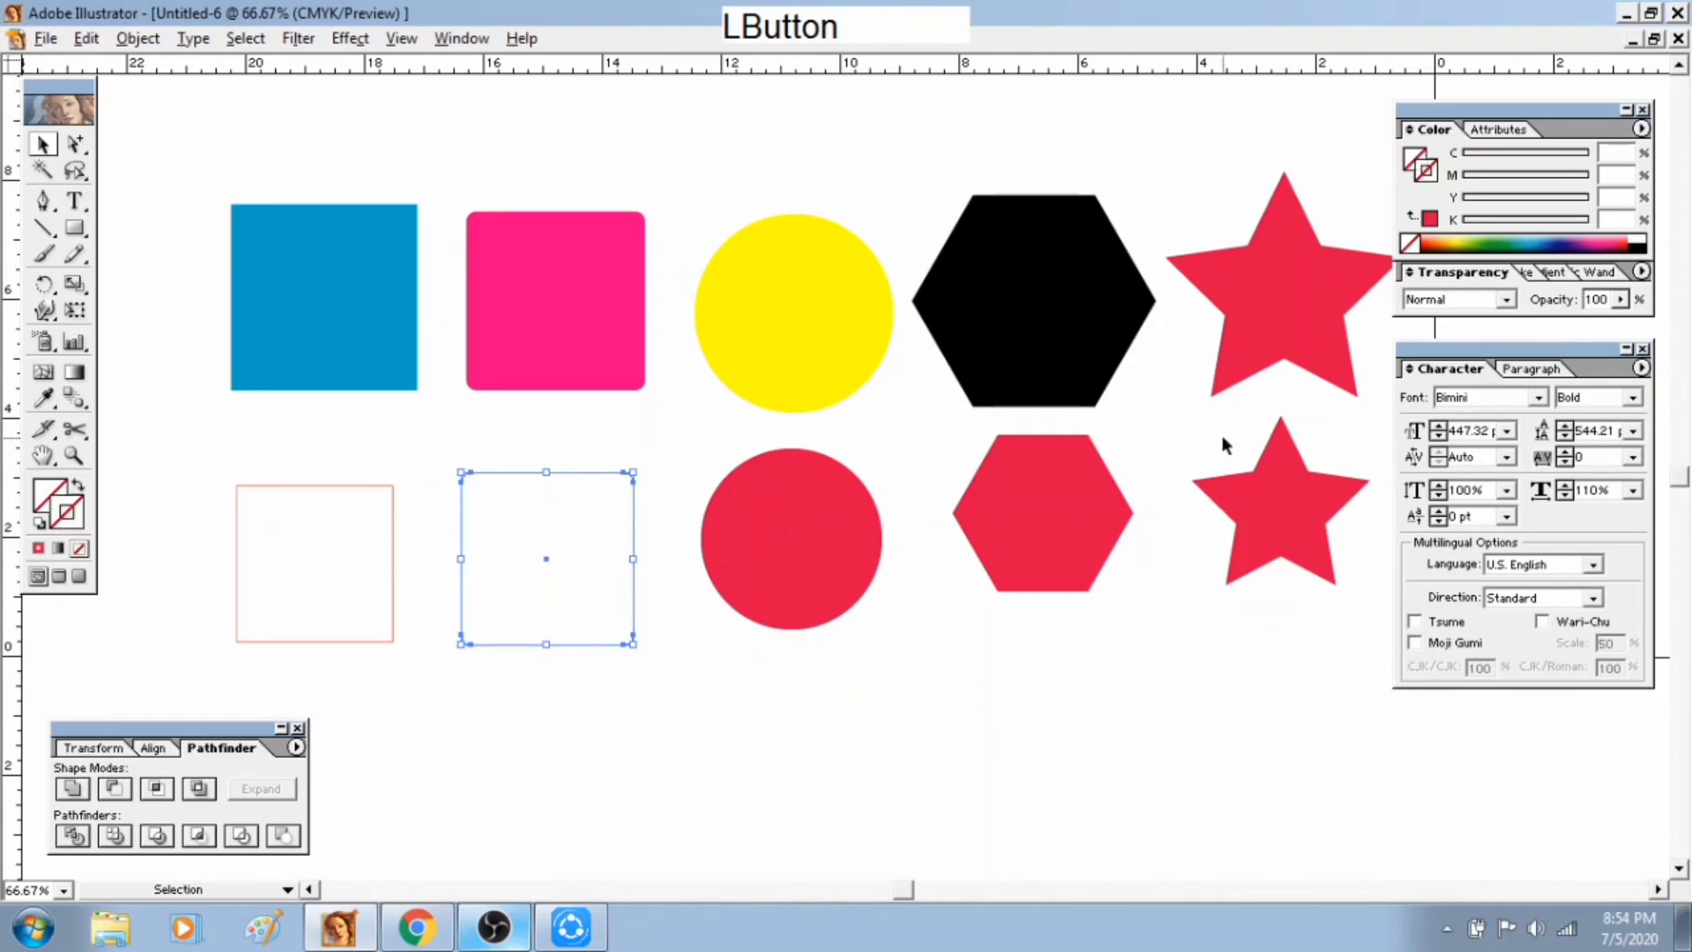
{"action": "left_click", "coordinate": [1573, 238]}
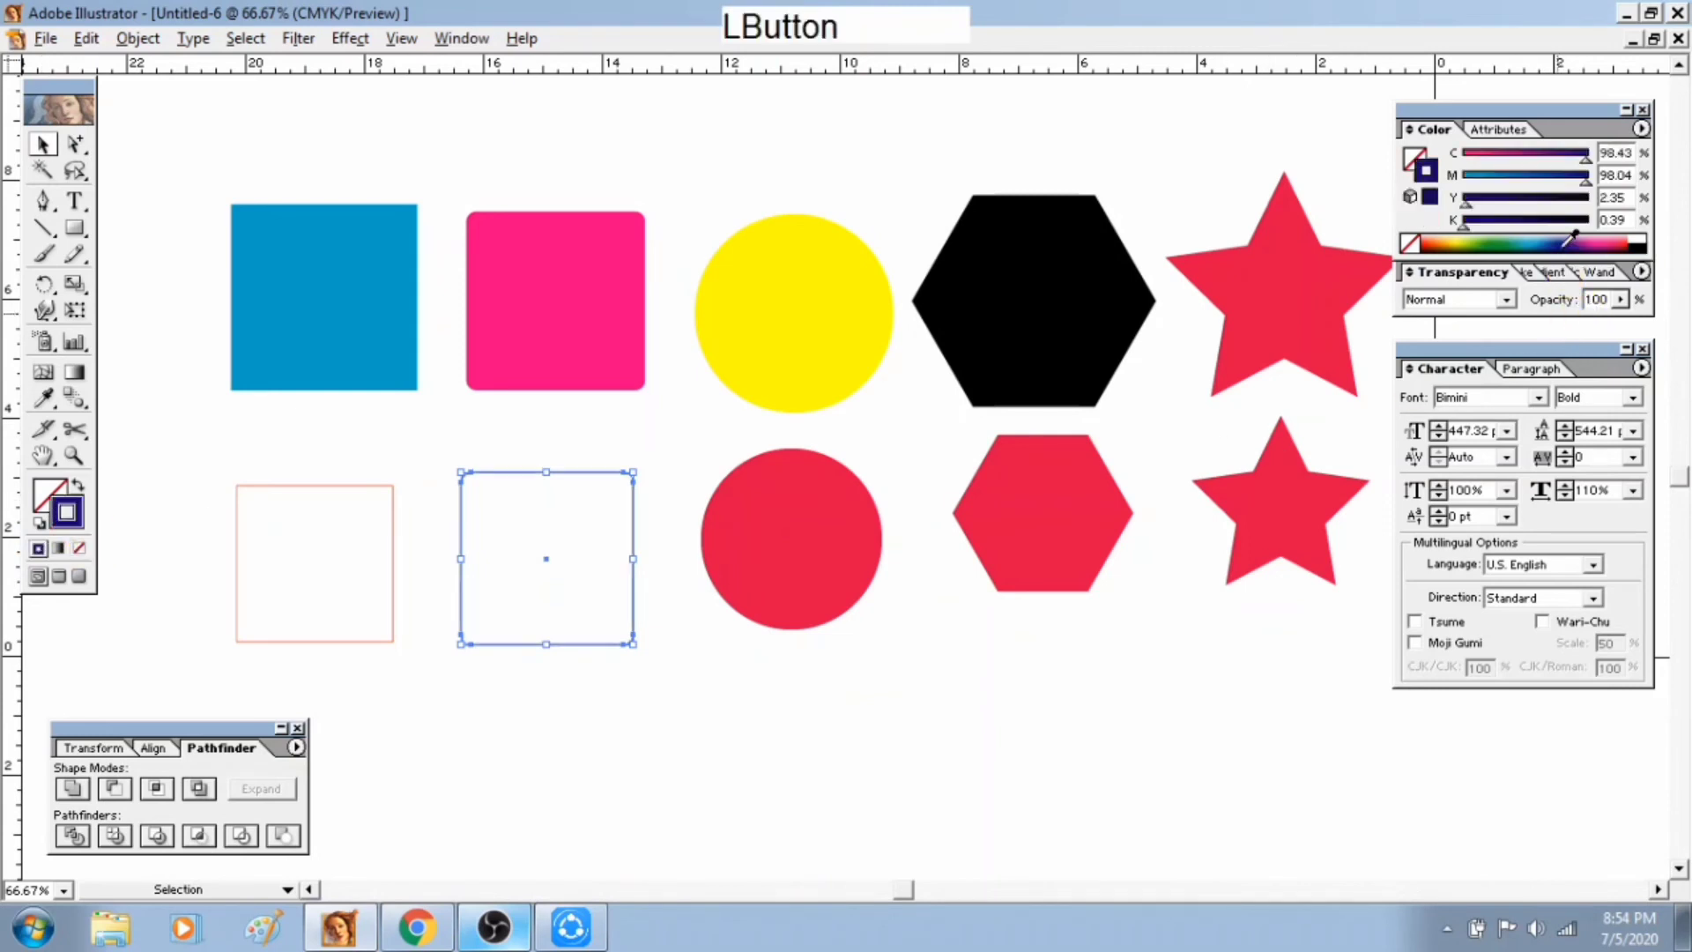
{"action": "left_click", "coordinate": [926, 699]}
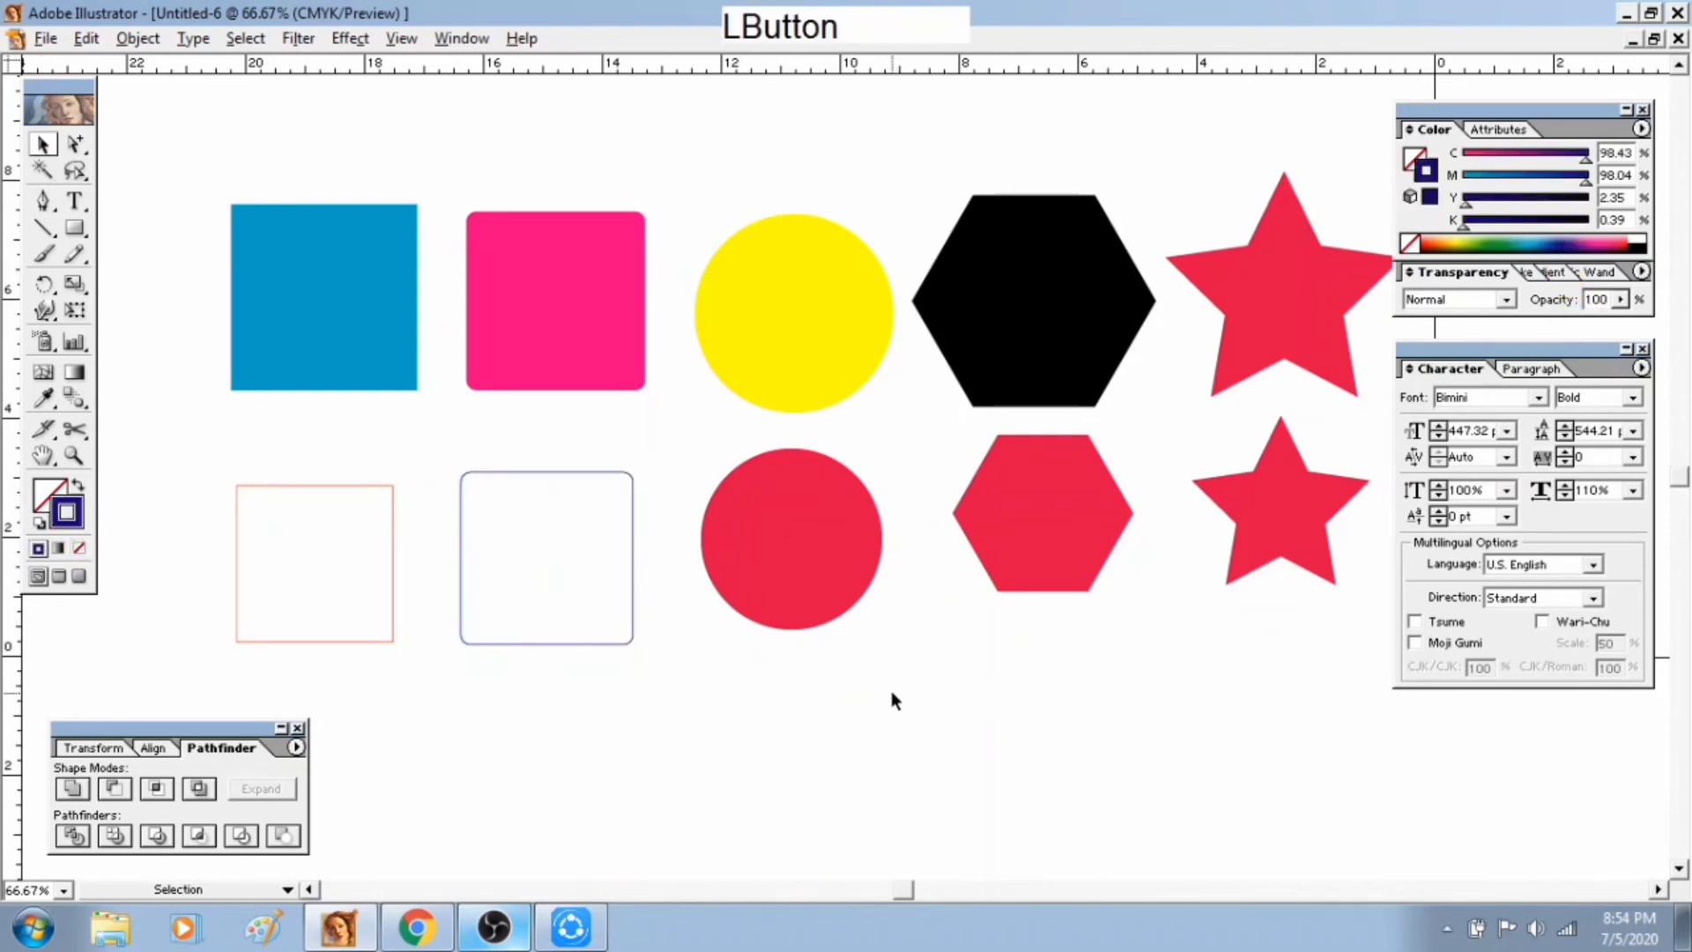
Remove the fill of the circle in the second row and sample green from the spectrum for its stroke
{"action": "left_click", "coordinate": [781, 542]}
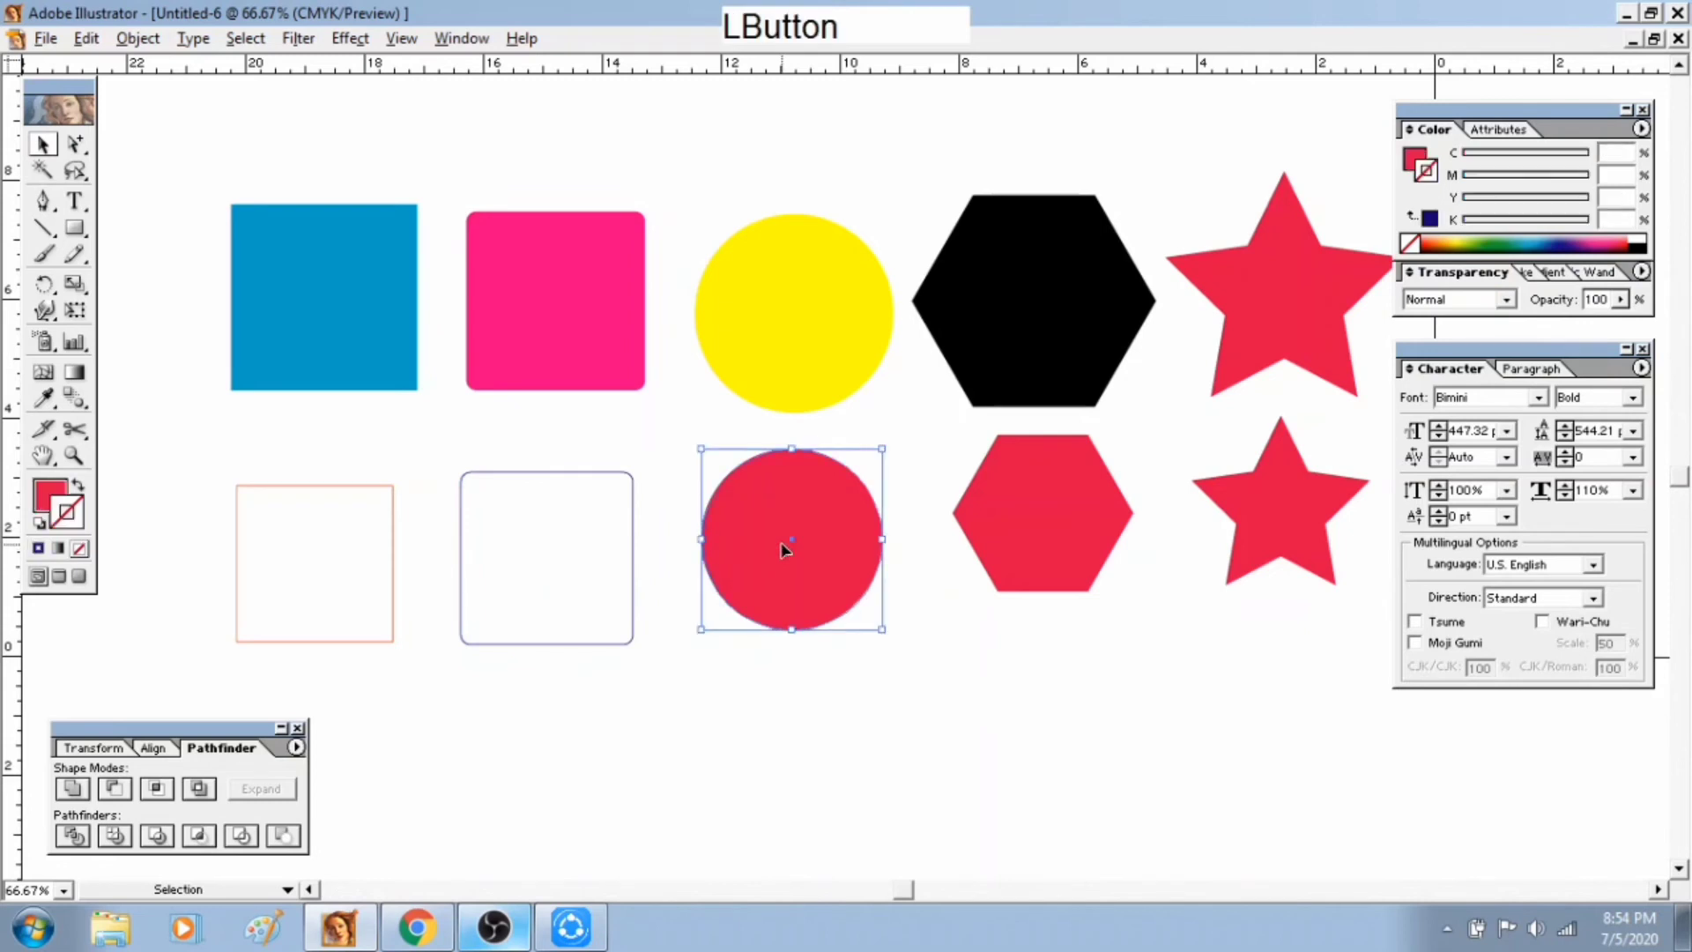
{"action": "left_click", "coordinate": [64, 511]}
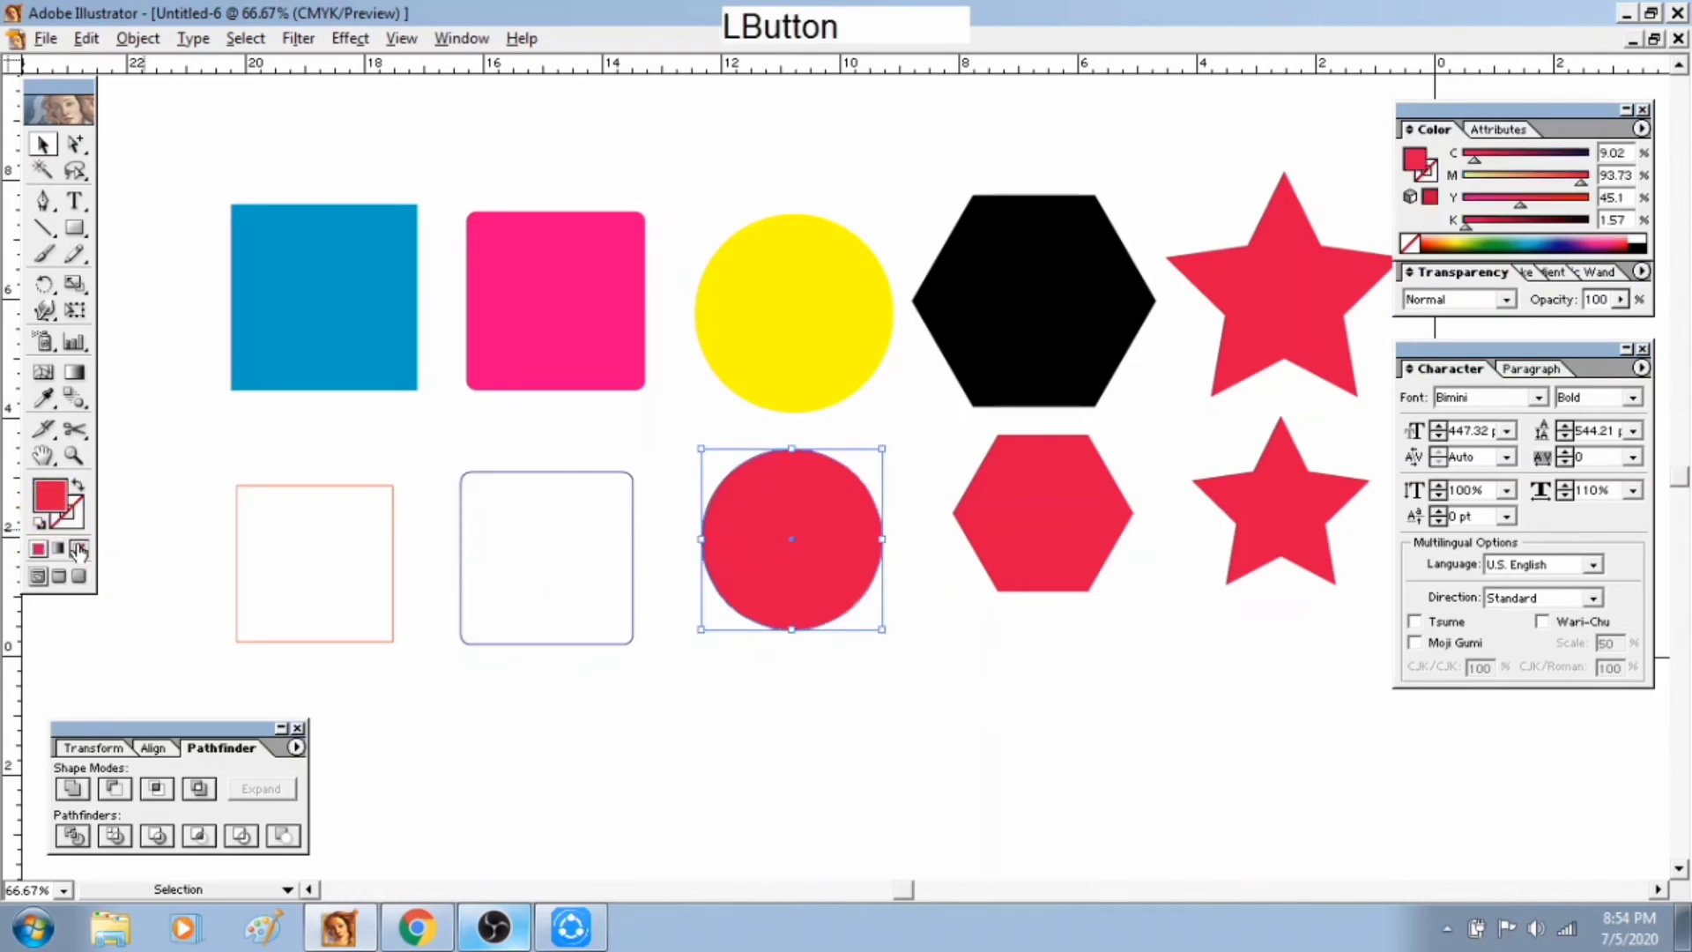
{"action": "left_click", "coordinate": [78, 548]}
{"action": "left_click", "coordinate": [76, 523]}
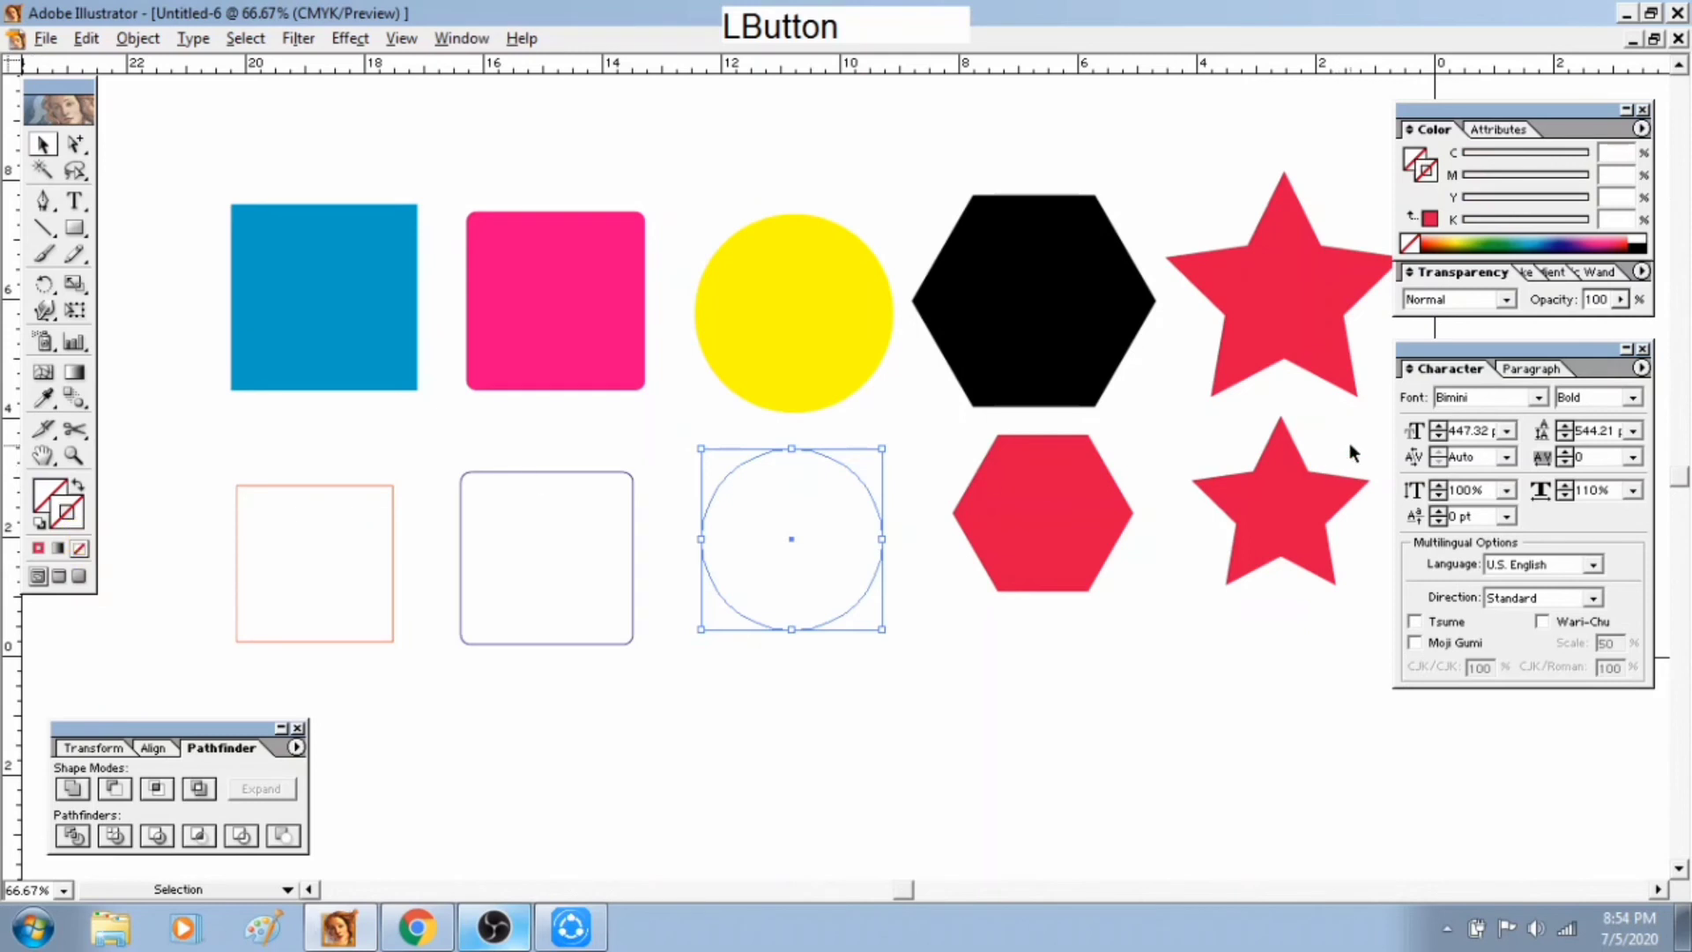
{"action": "left_click", "coordinate": [1498, 243]}
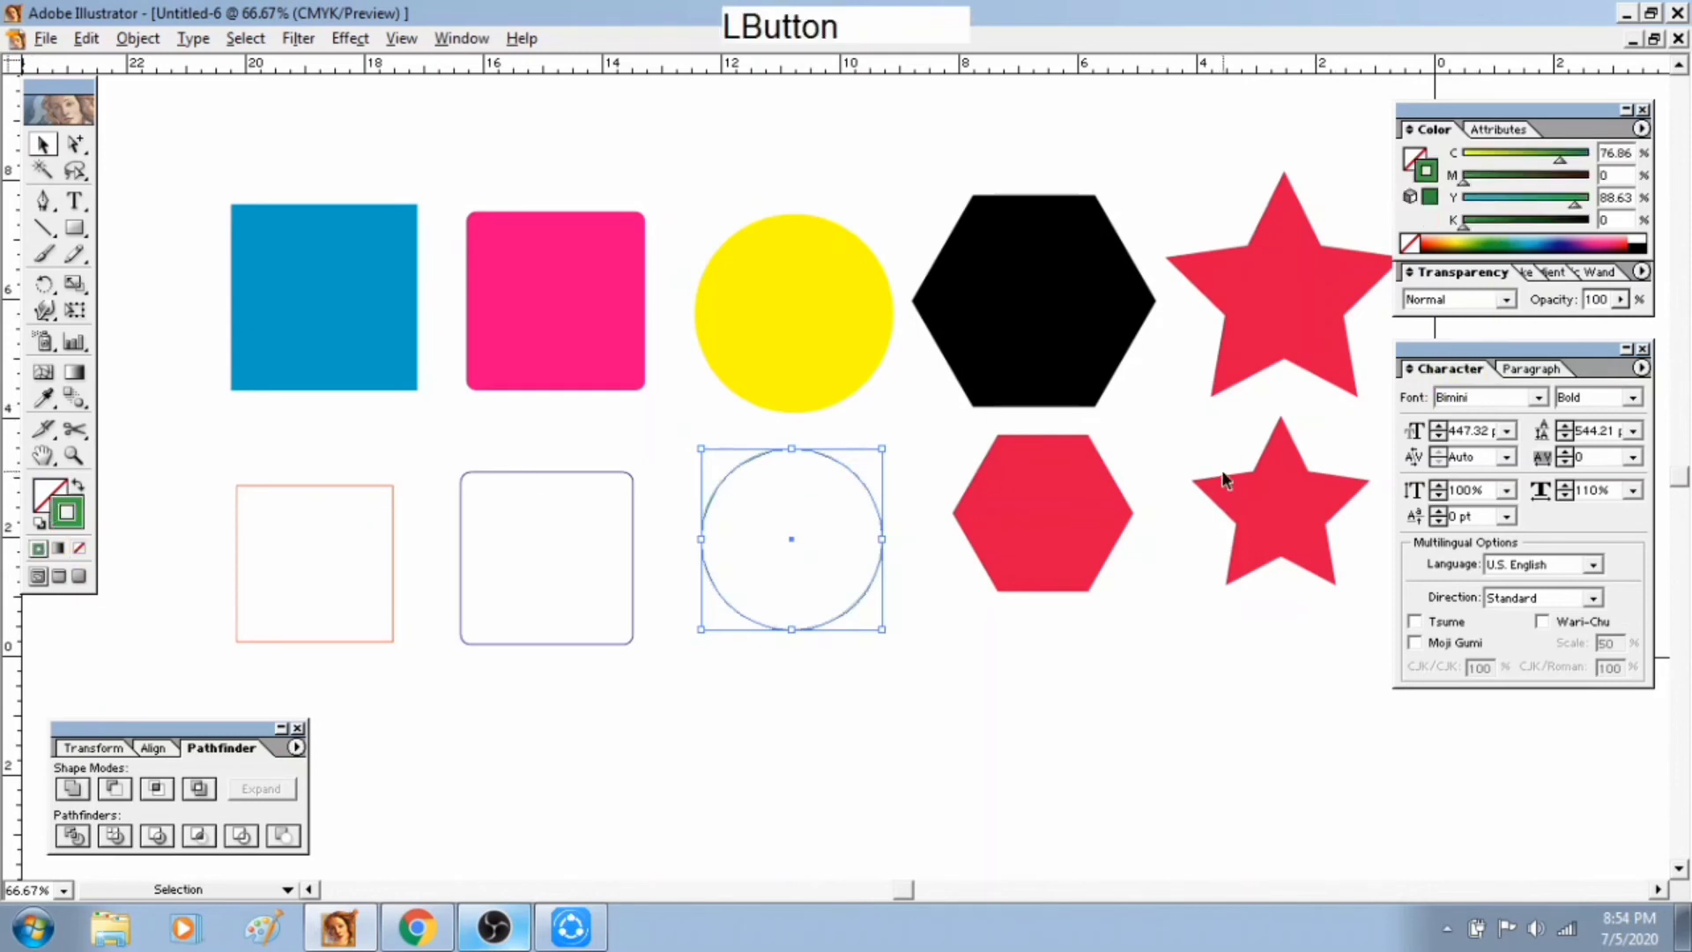
Remove the fill of the lower hexagon and apply a crimson stroke sampled from the spectrum
{"action": "left_click", "coordinate": [1062, 515]}
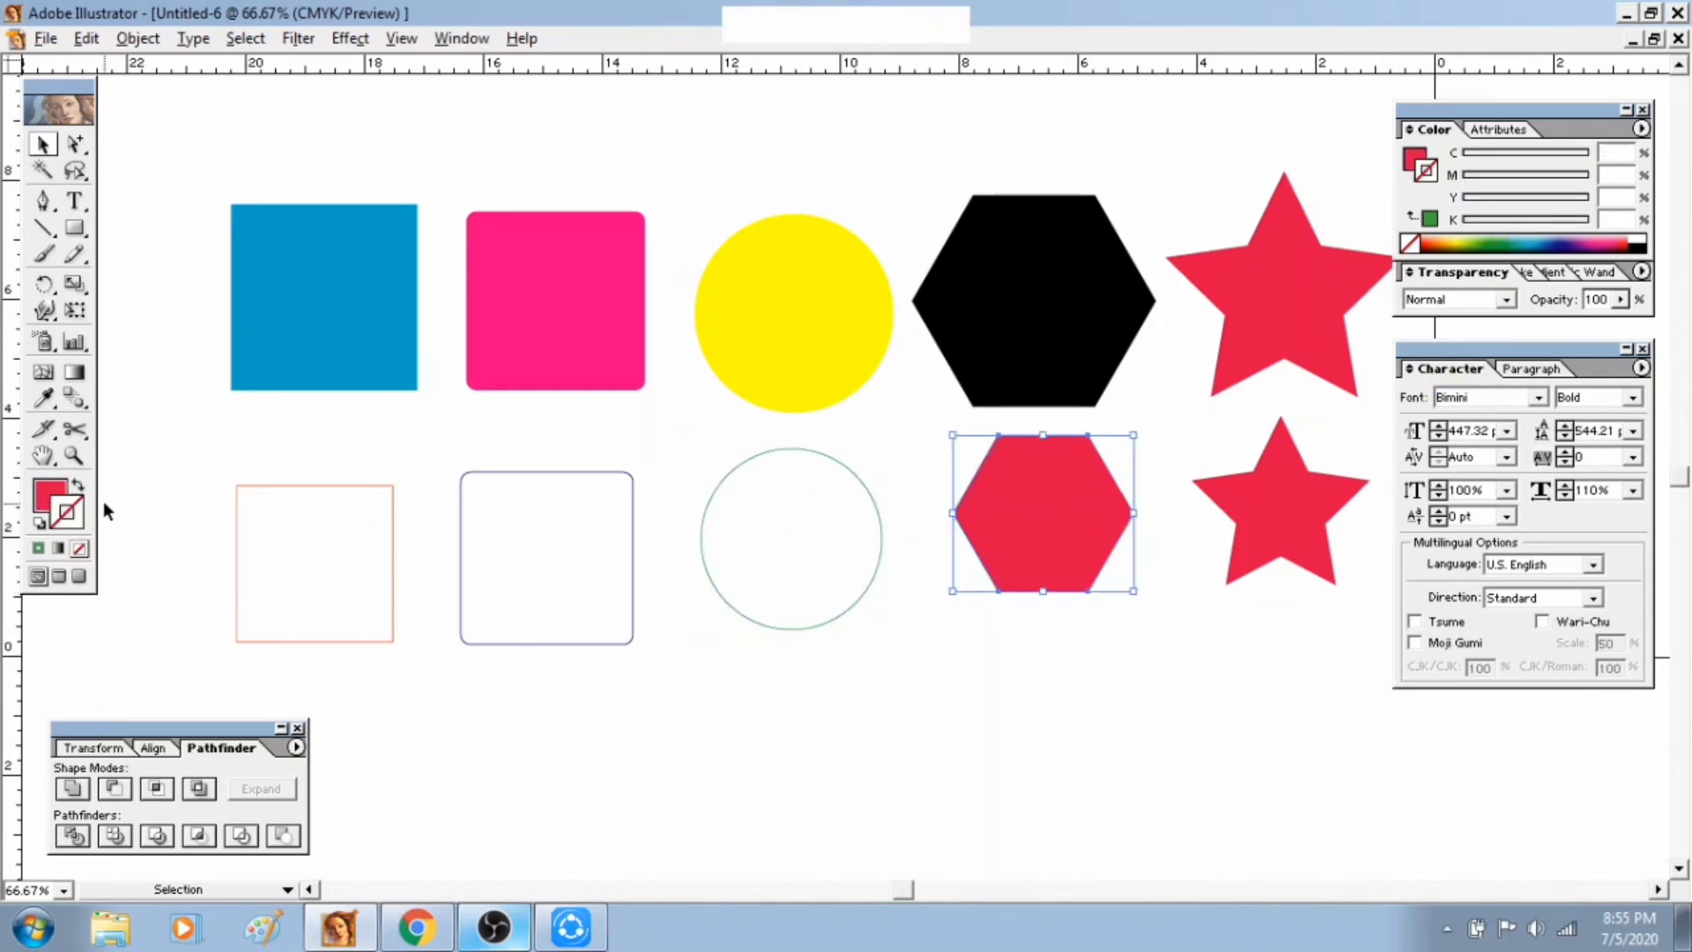
{"action": "left_click", "coordinate": [39, 504]}
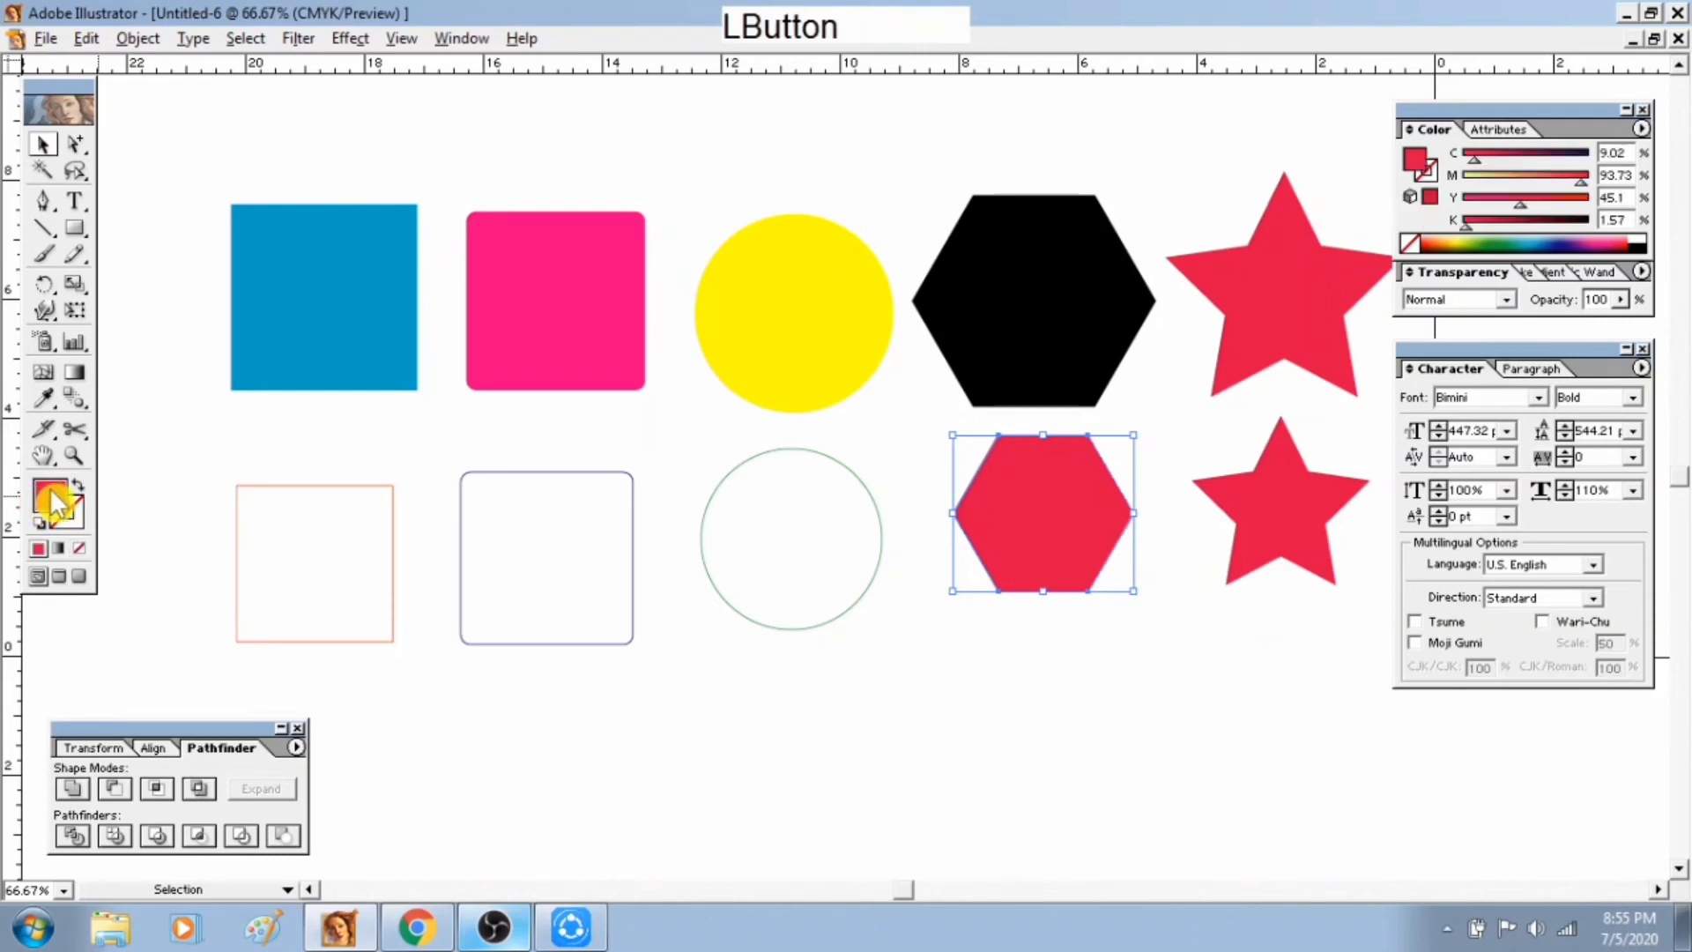
{"action": "left_click", "coordinate": [78, 549]}
{"action": "left_click", "coordinate": [77, 529]}
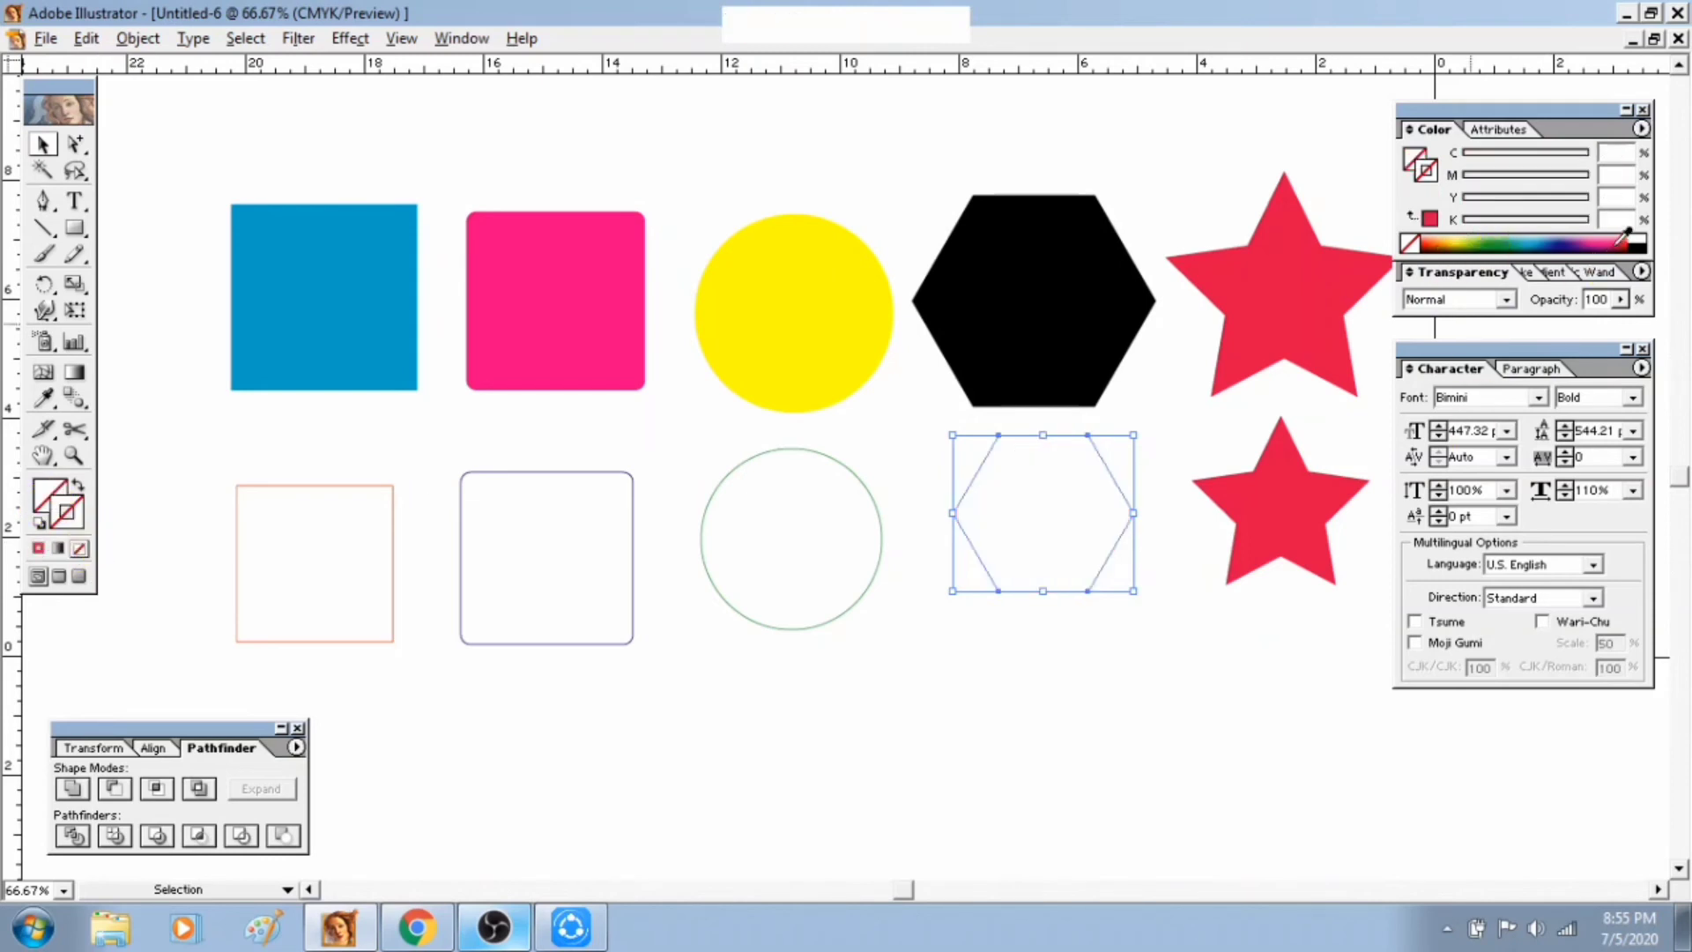
{"action": "left_click", "coordinate": [1623, 243]}
Remove the smaller star's fill, apply a light blue stroke from the spectrum, and deselect it
{"action": "left_click", "coordinate": [1282, 535]}
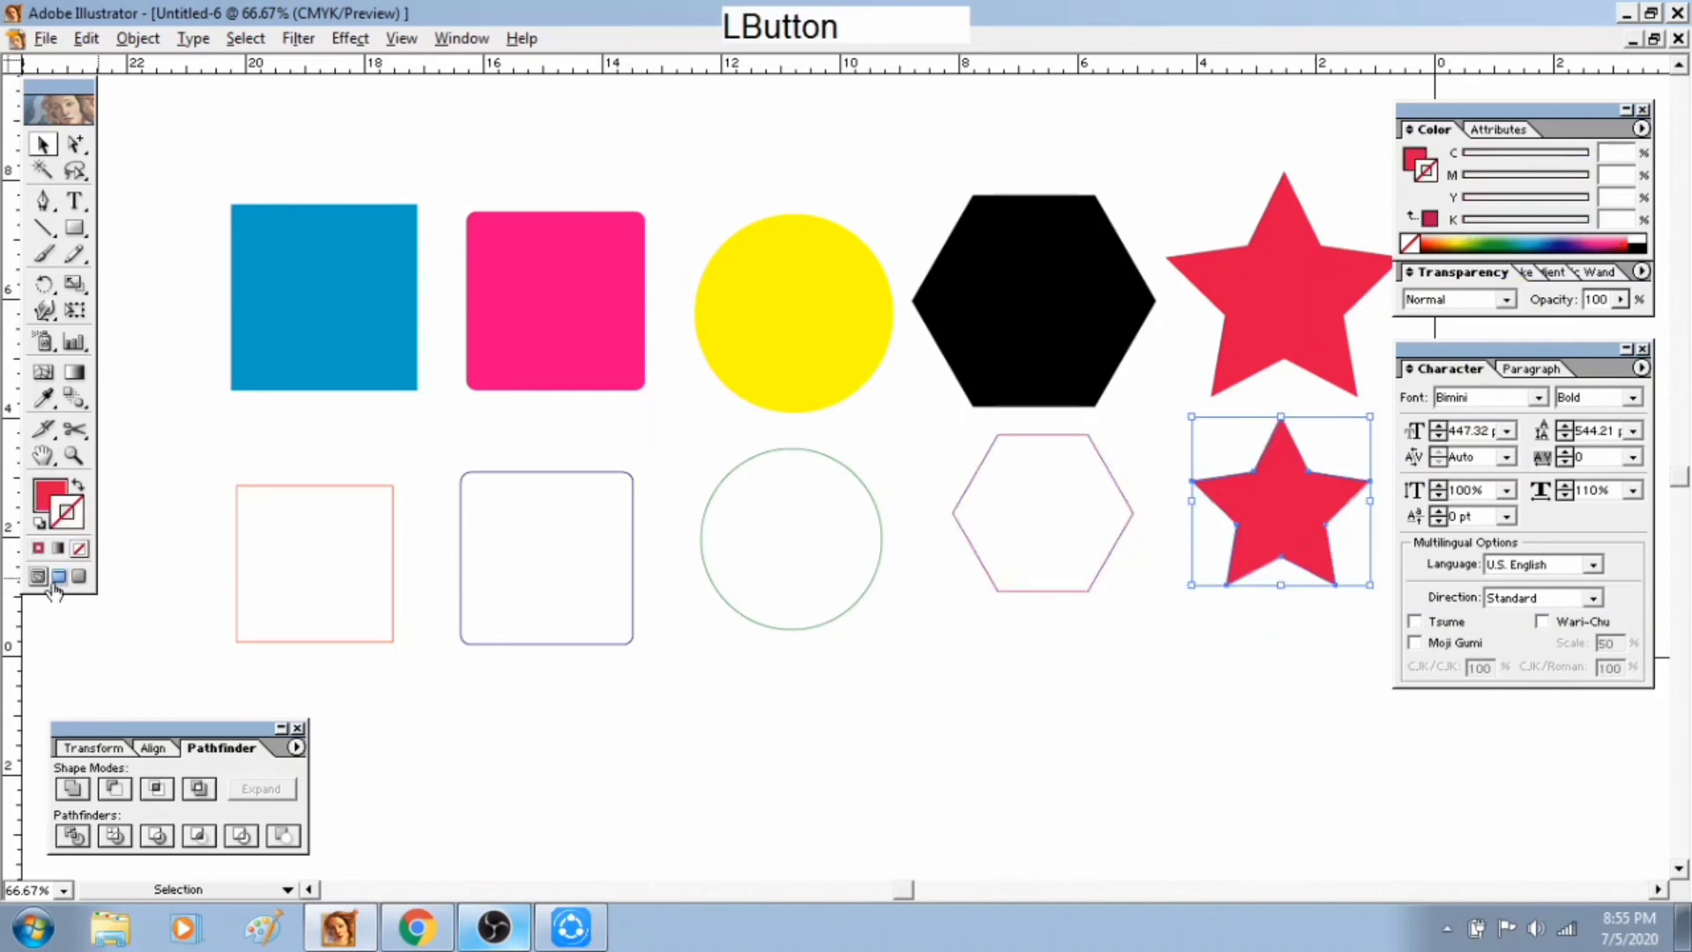
{"action": "left_click", "coordinate": [78, 550]}
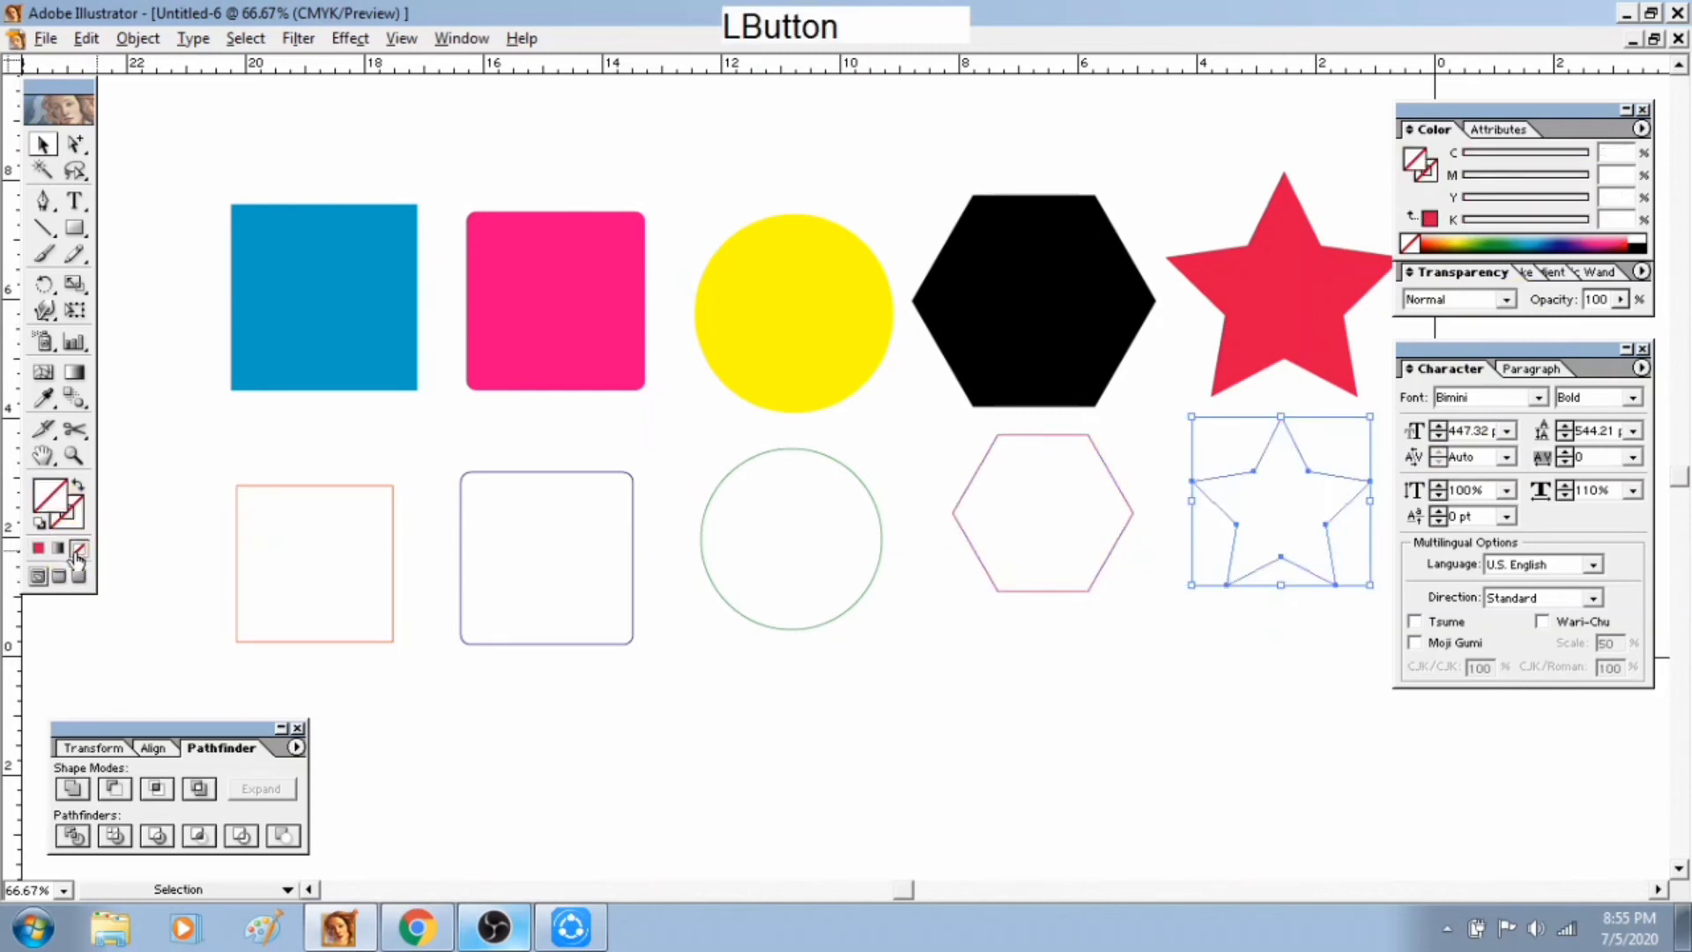
{"action": "left_click", "coordinate": [74, 521]}
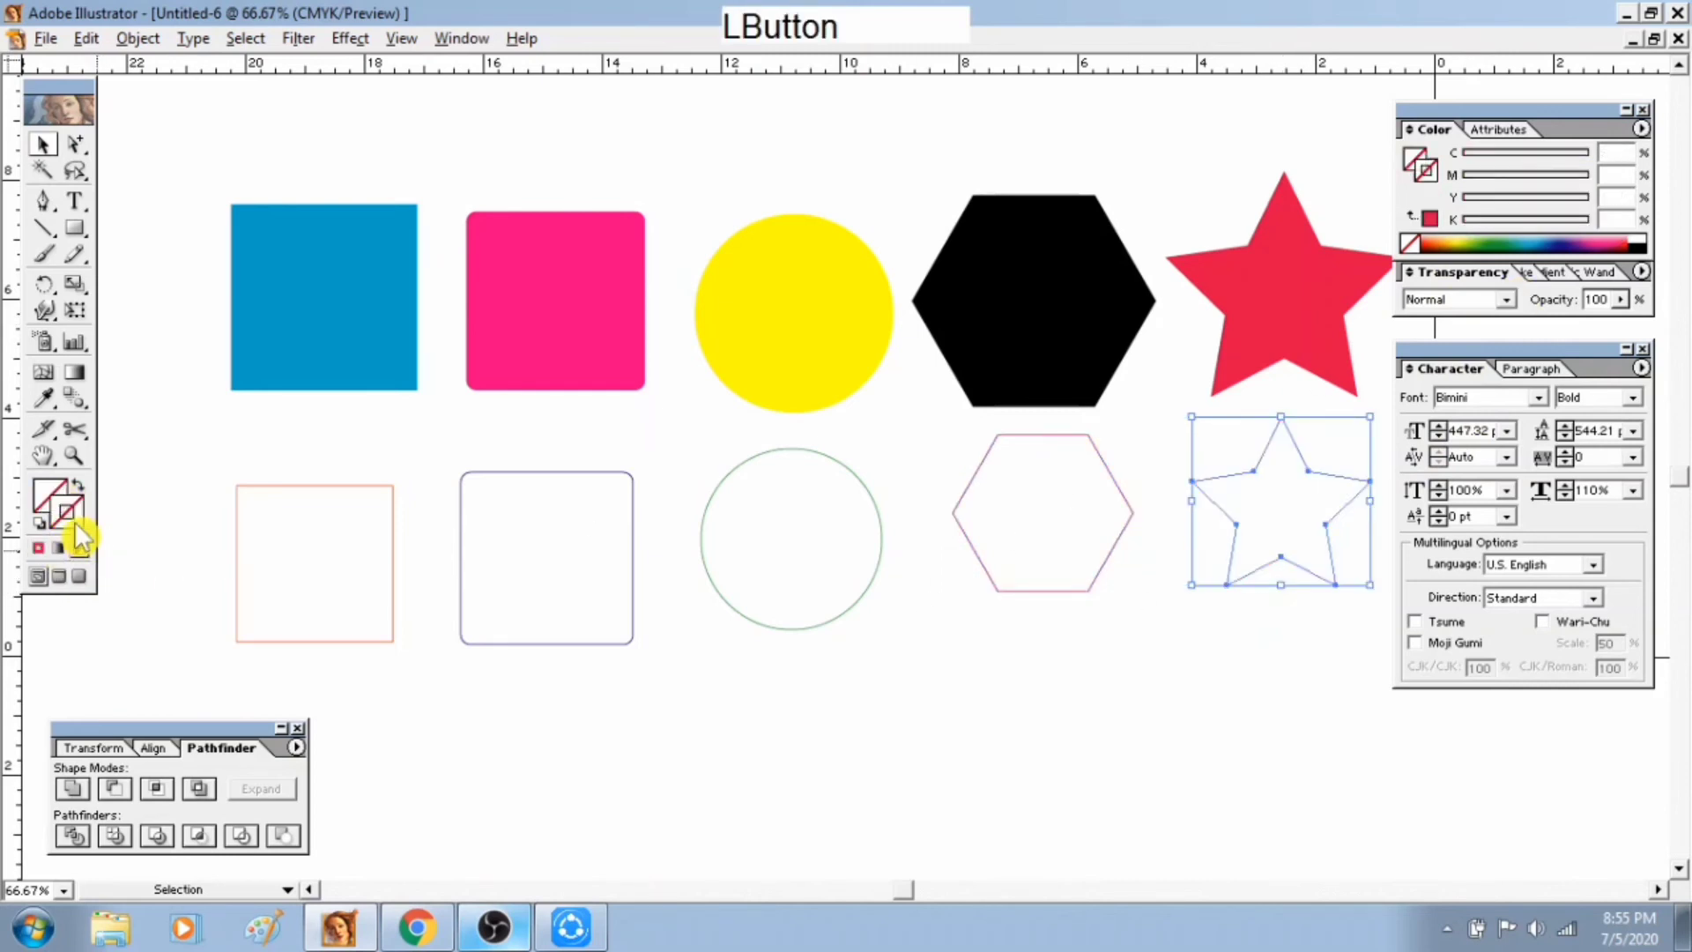
{"action": "left_click", "coordinate": [1507, 239]}
{"action": "left_click", "coordinate": [1202, 695]}
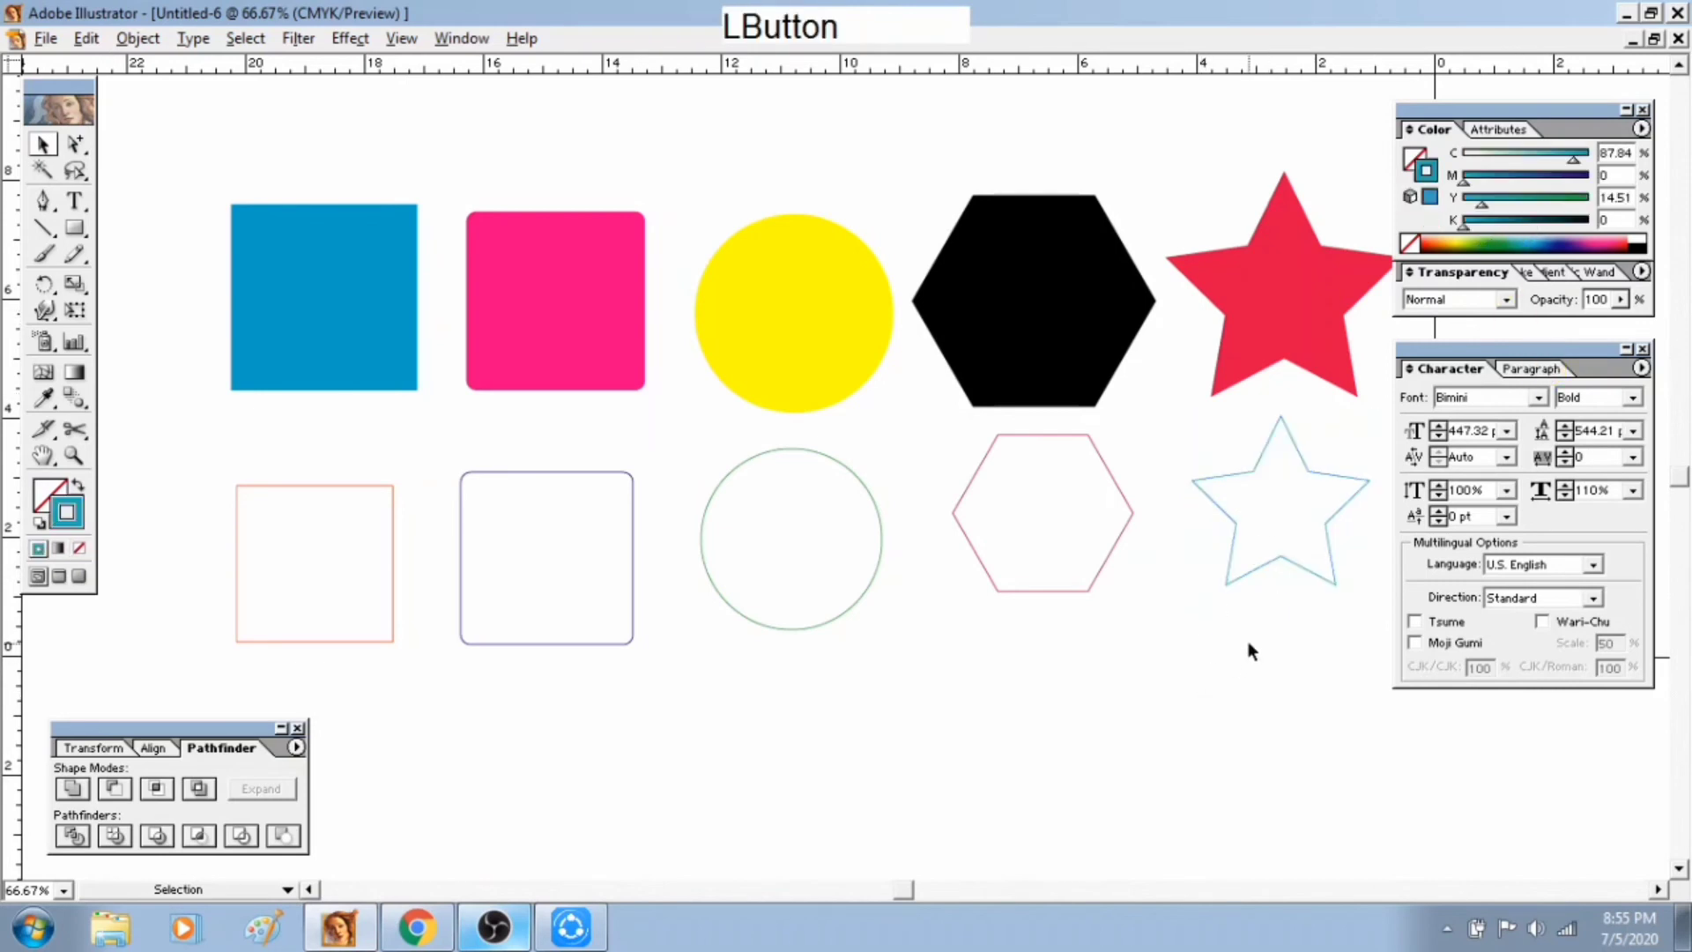
Create a rectangle of exactly 2 in by 2 in below the rows of shapes, and delete it
{"action": "left_click_drag", "start_coordinate": [1294, 658], "coordinate": [773, 527]}
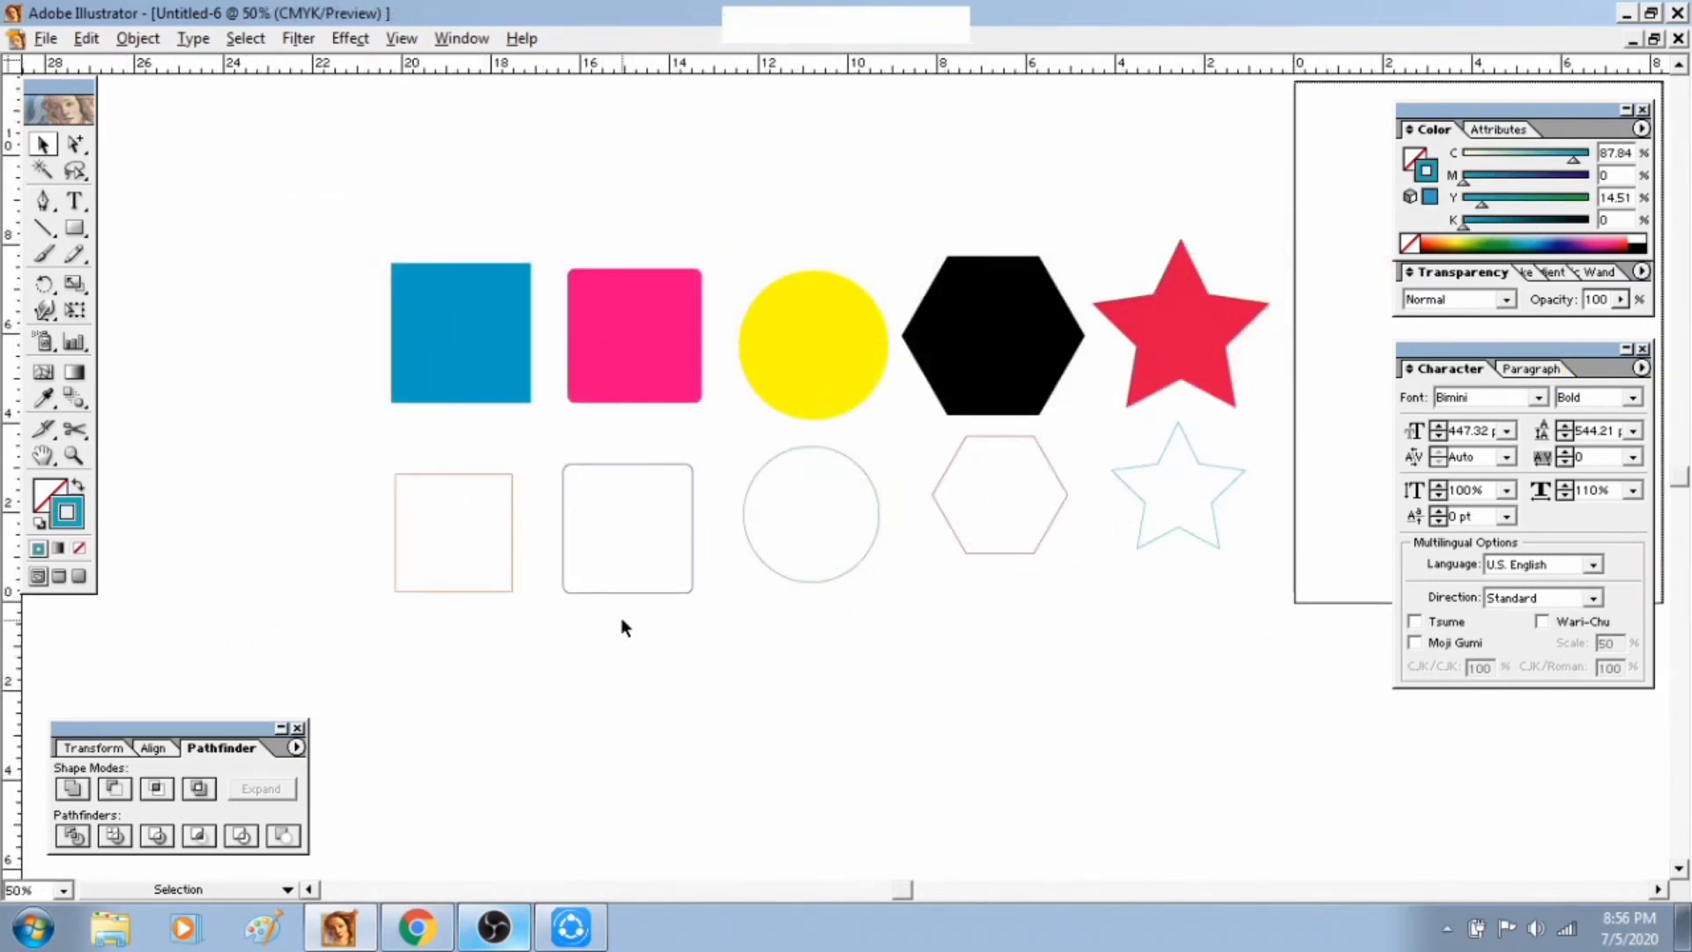
{"action": "left_click", "coordinate": [74, 228]}
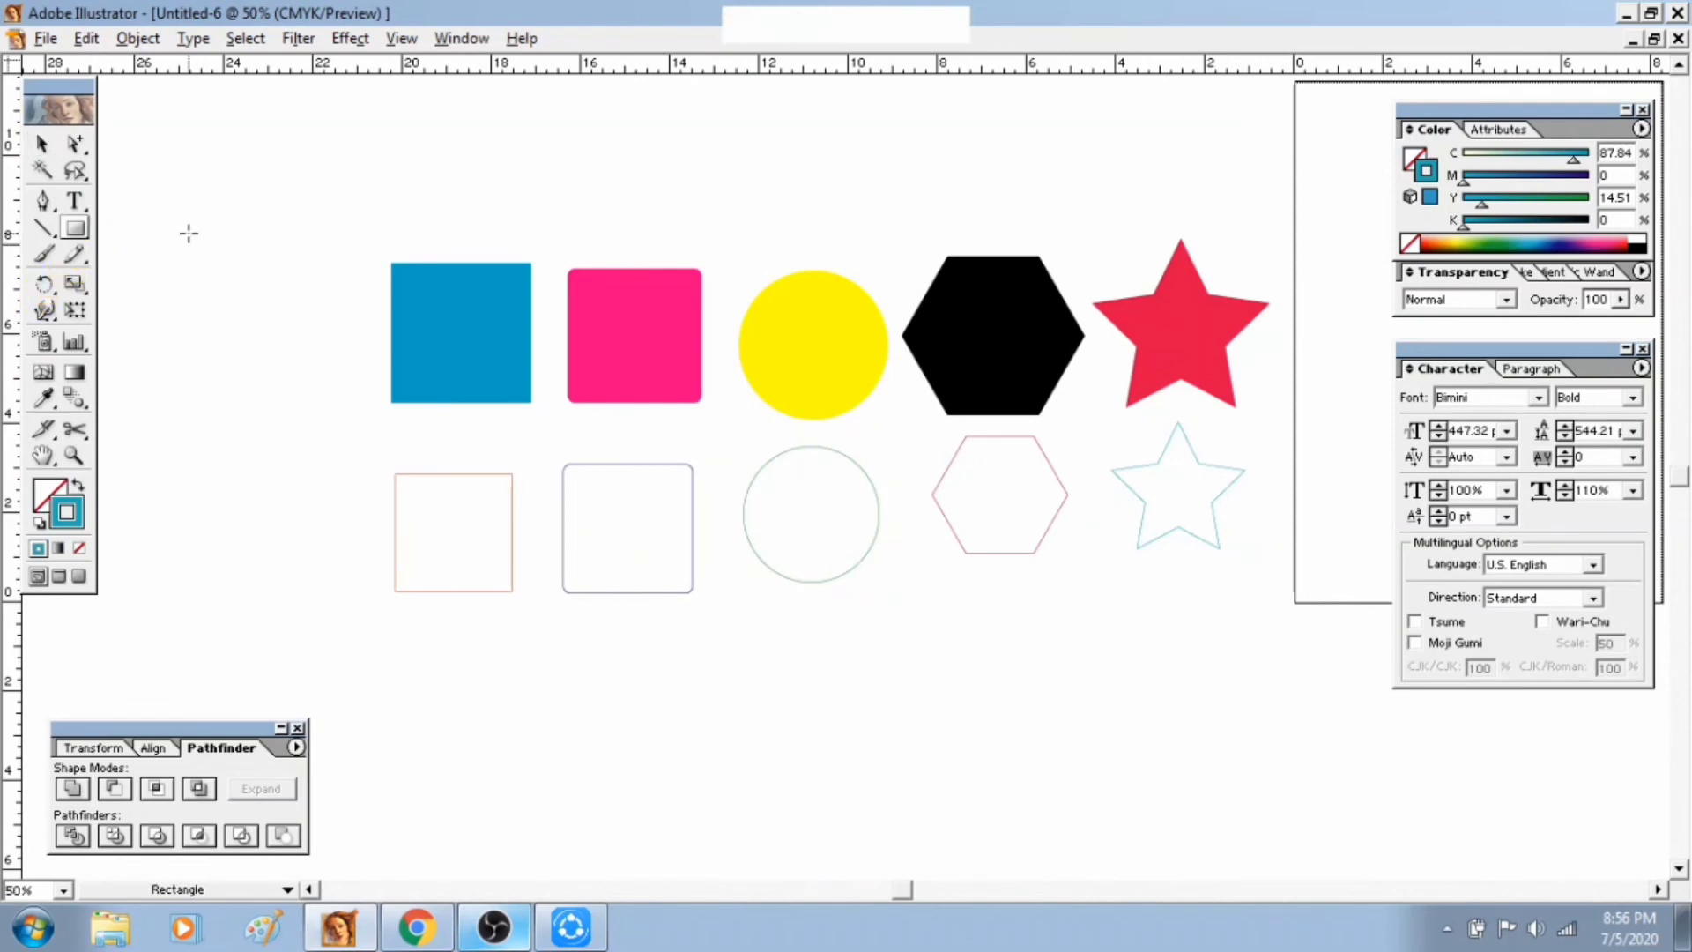
{"action": "left_click", "coordinate": [78, 228]}
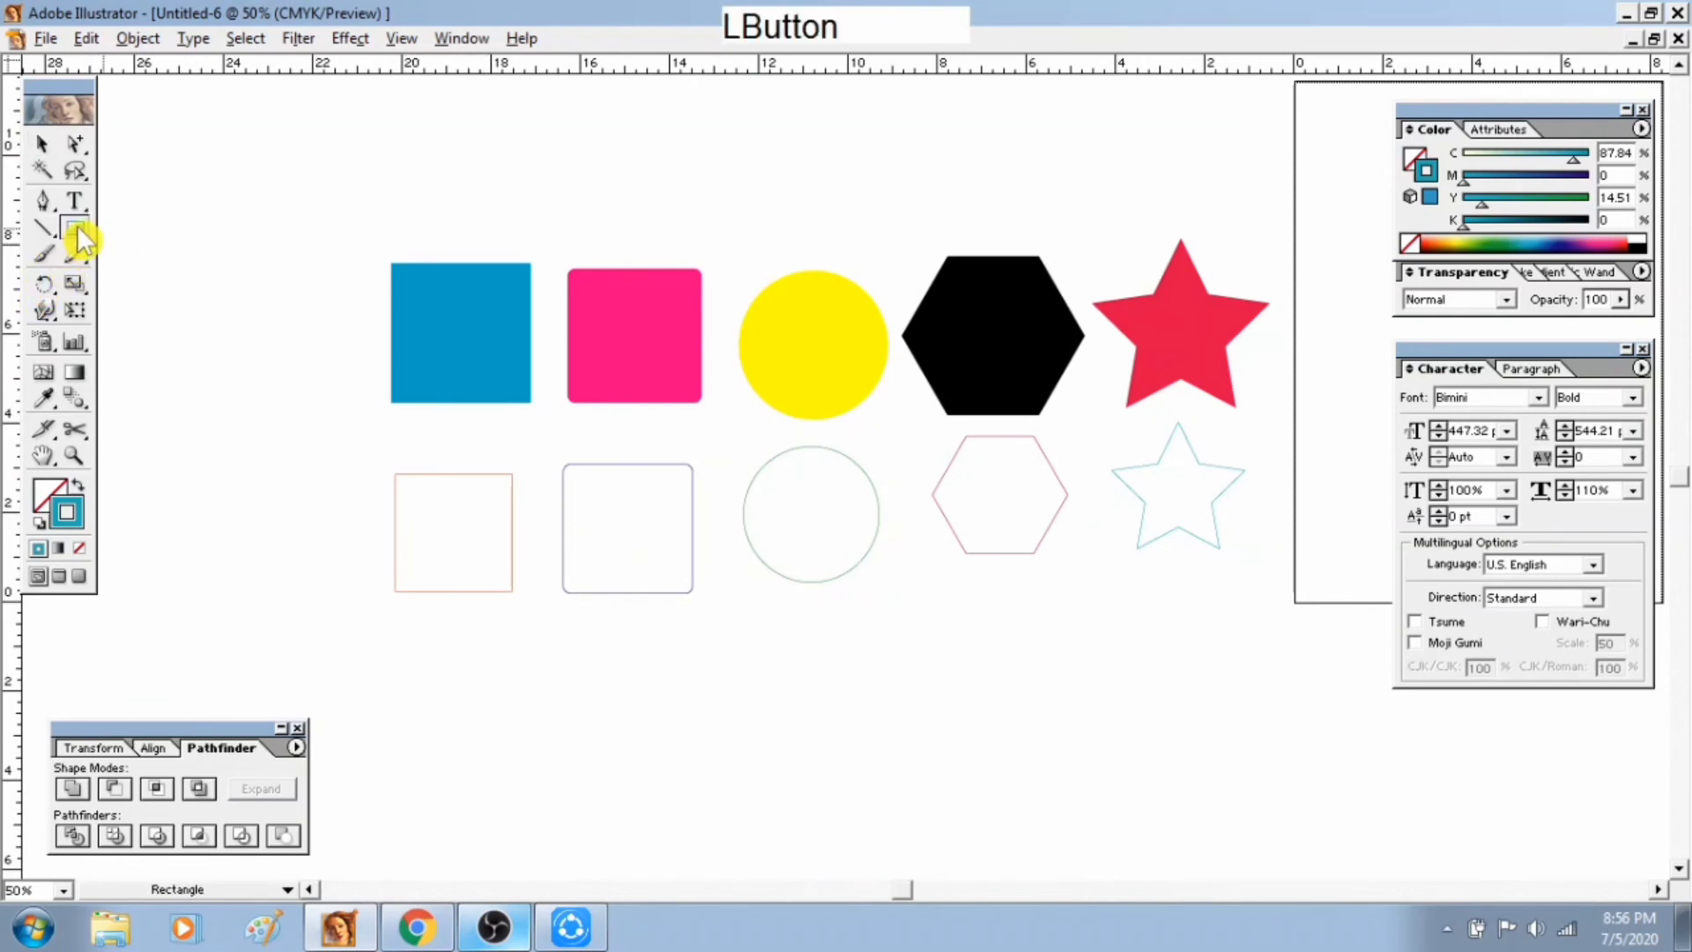
{"action": "left_click", "coordinate": [77, 226]}
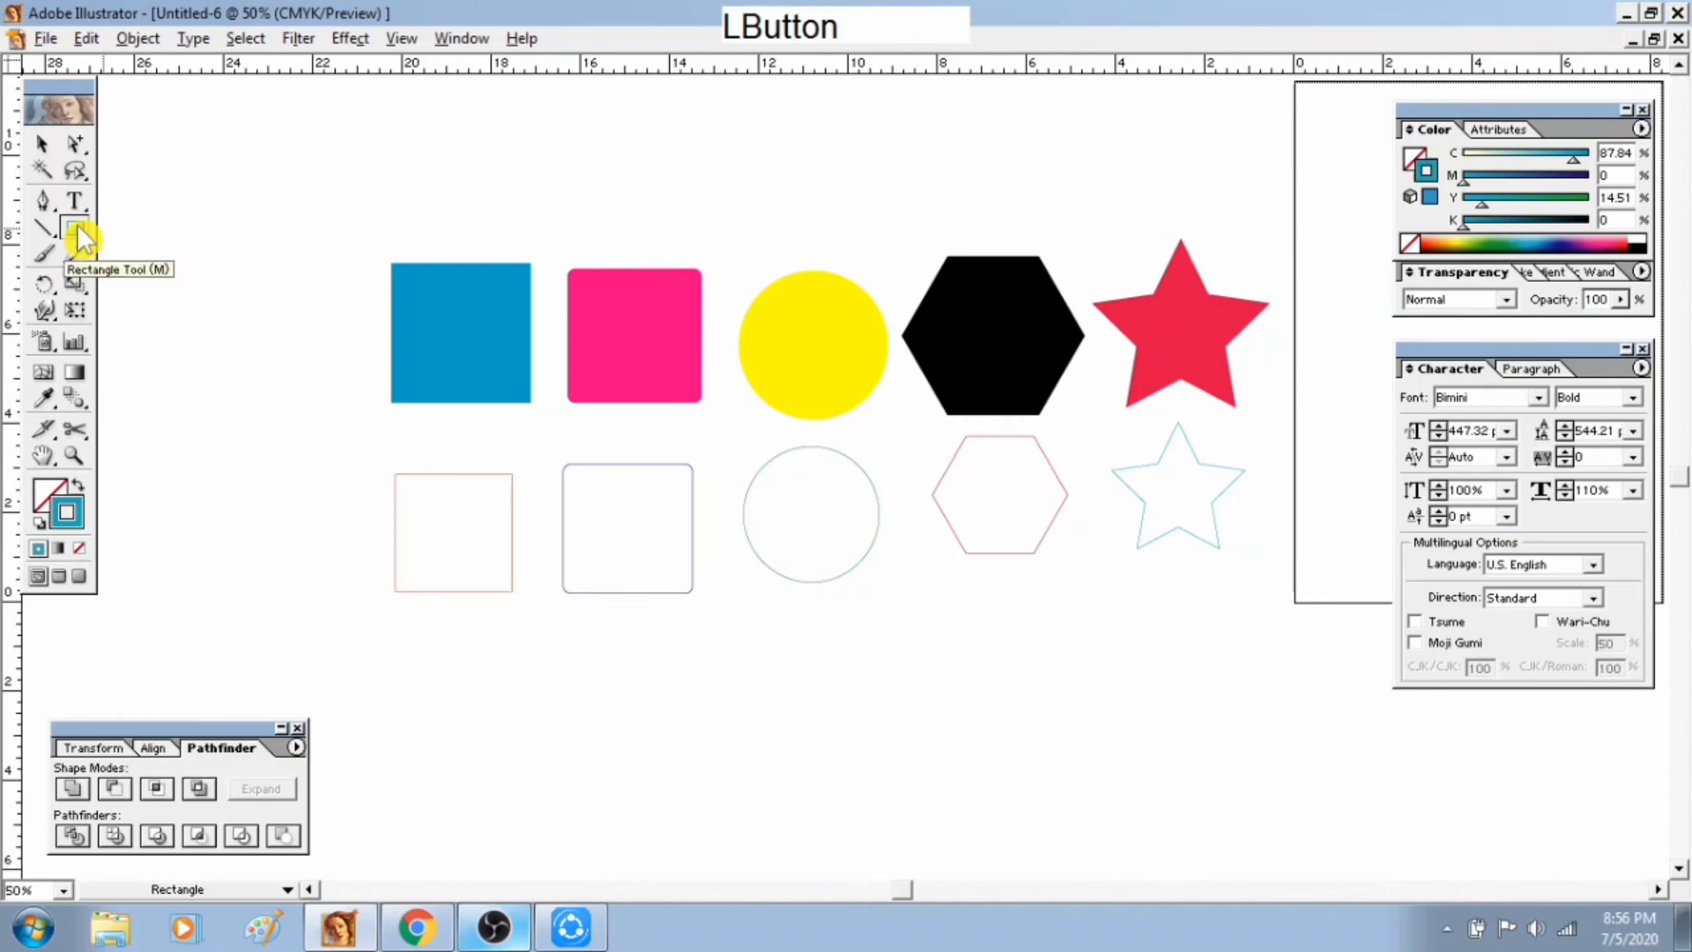
{"action": "left_click", "coordinate": [77, 226]}
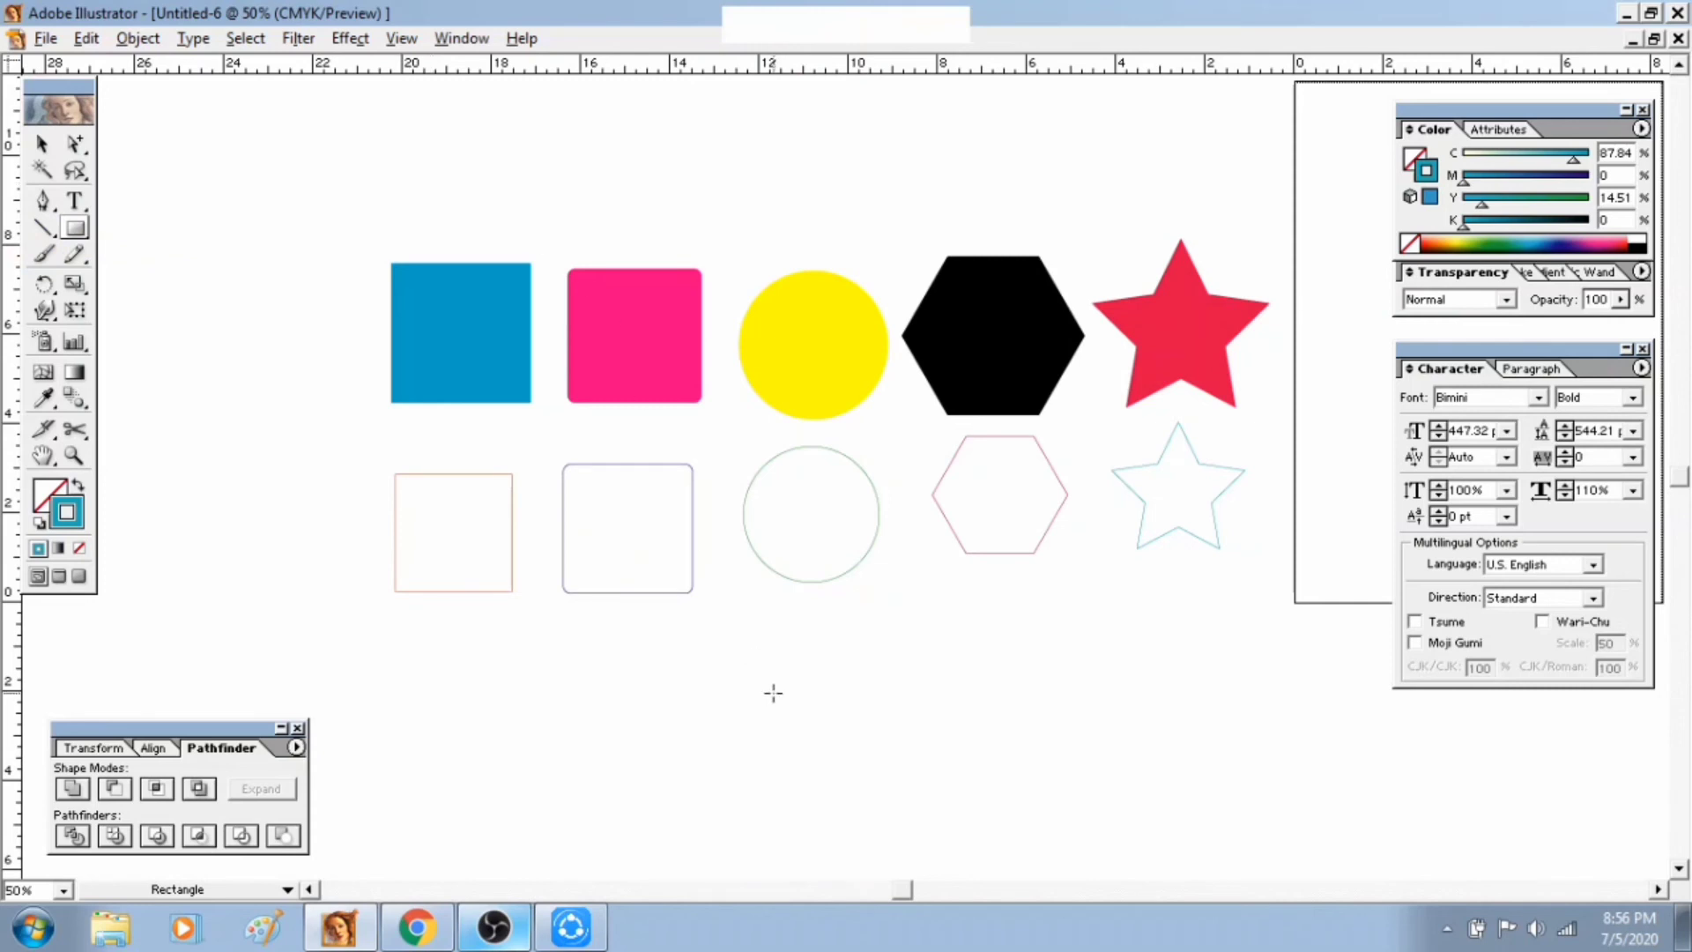
{"action": "left_click", "coordinate": [751, 623]}
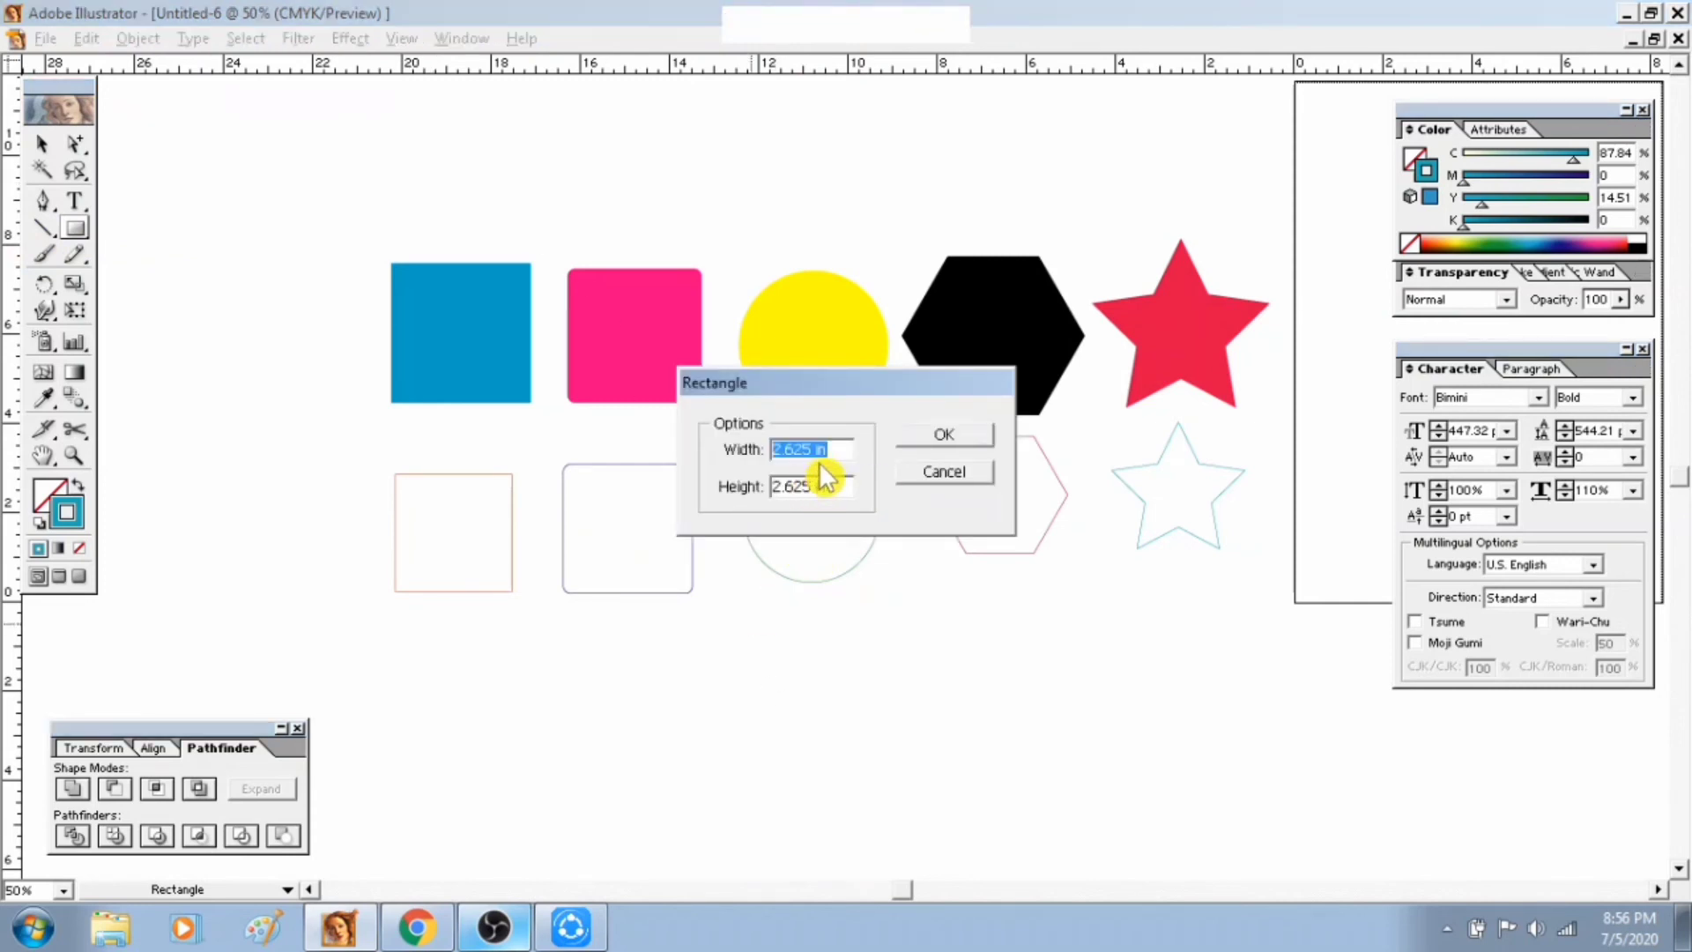
{"action": "left_click_drag", "start_coordinate": [822, 450], "coordinate": [719, 458]}
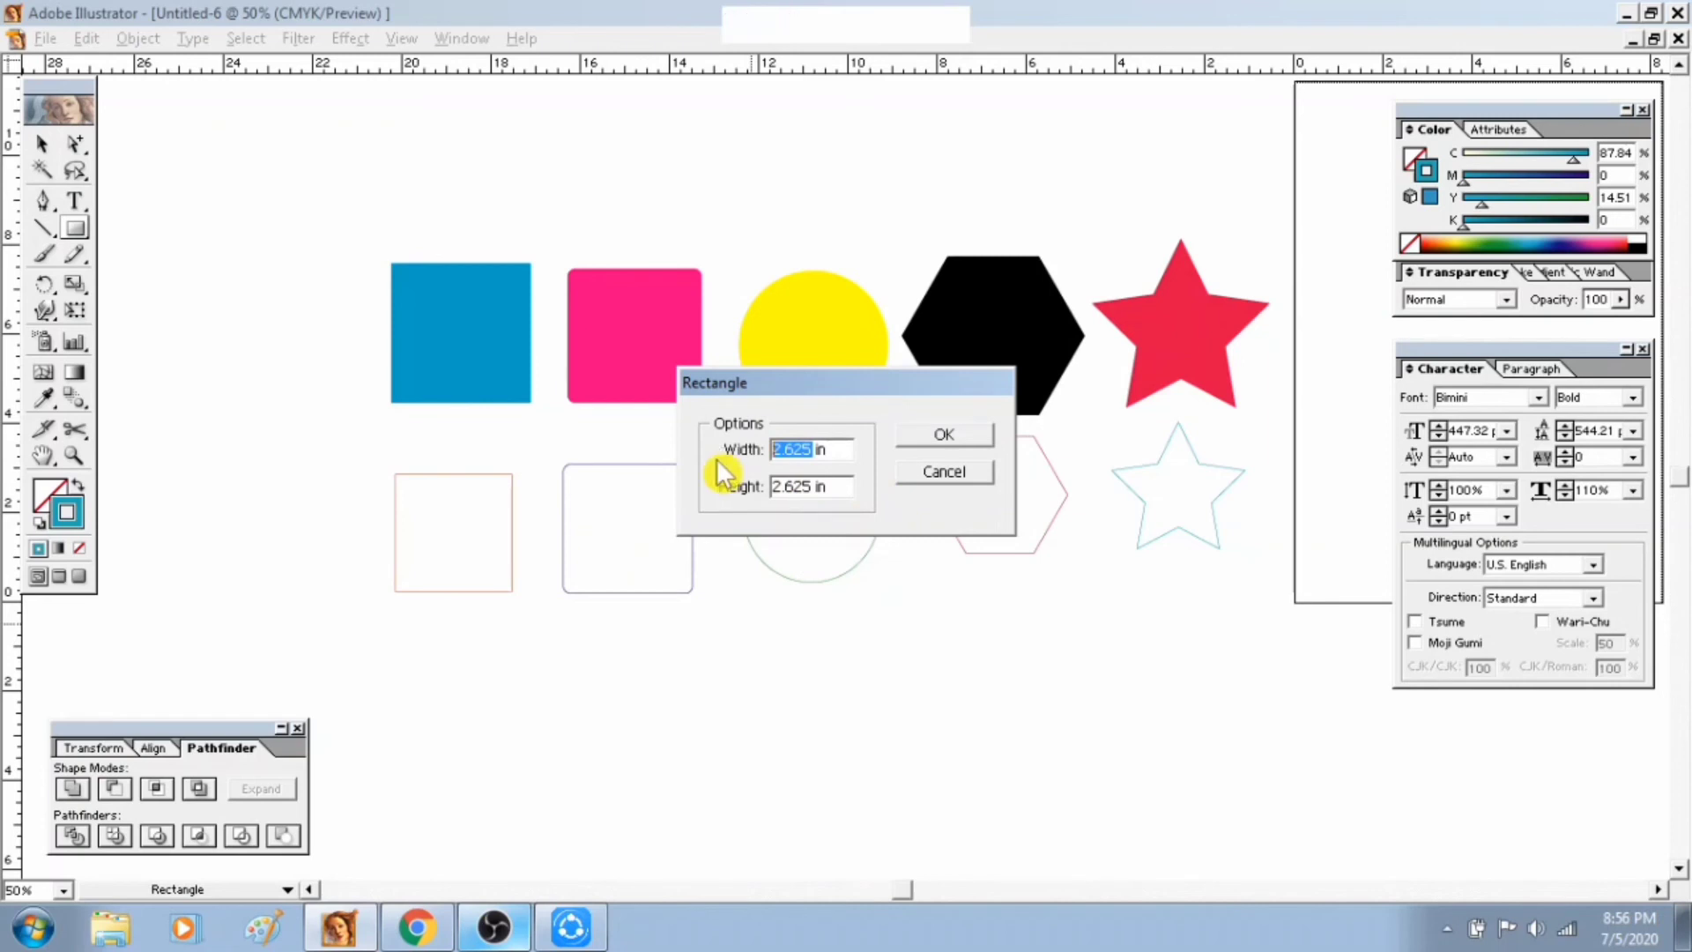
{"action": "type", "text": "475"}
{"action": "key", "text": "BackSpace"}
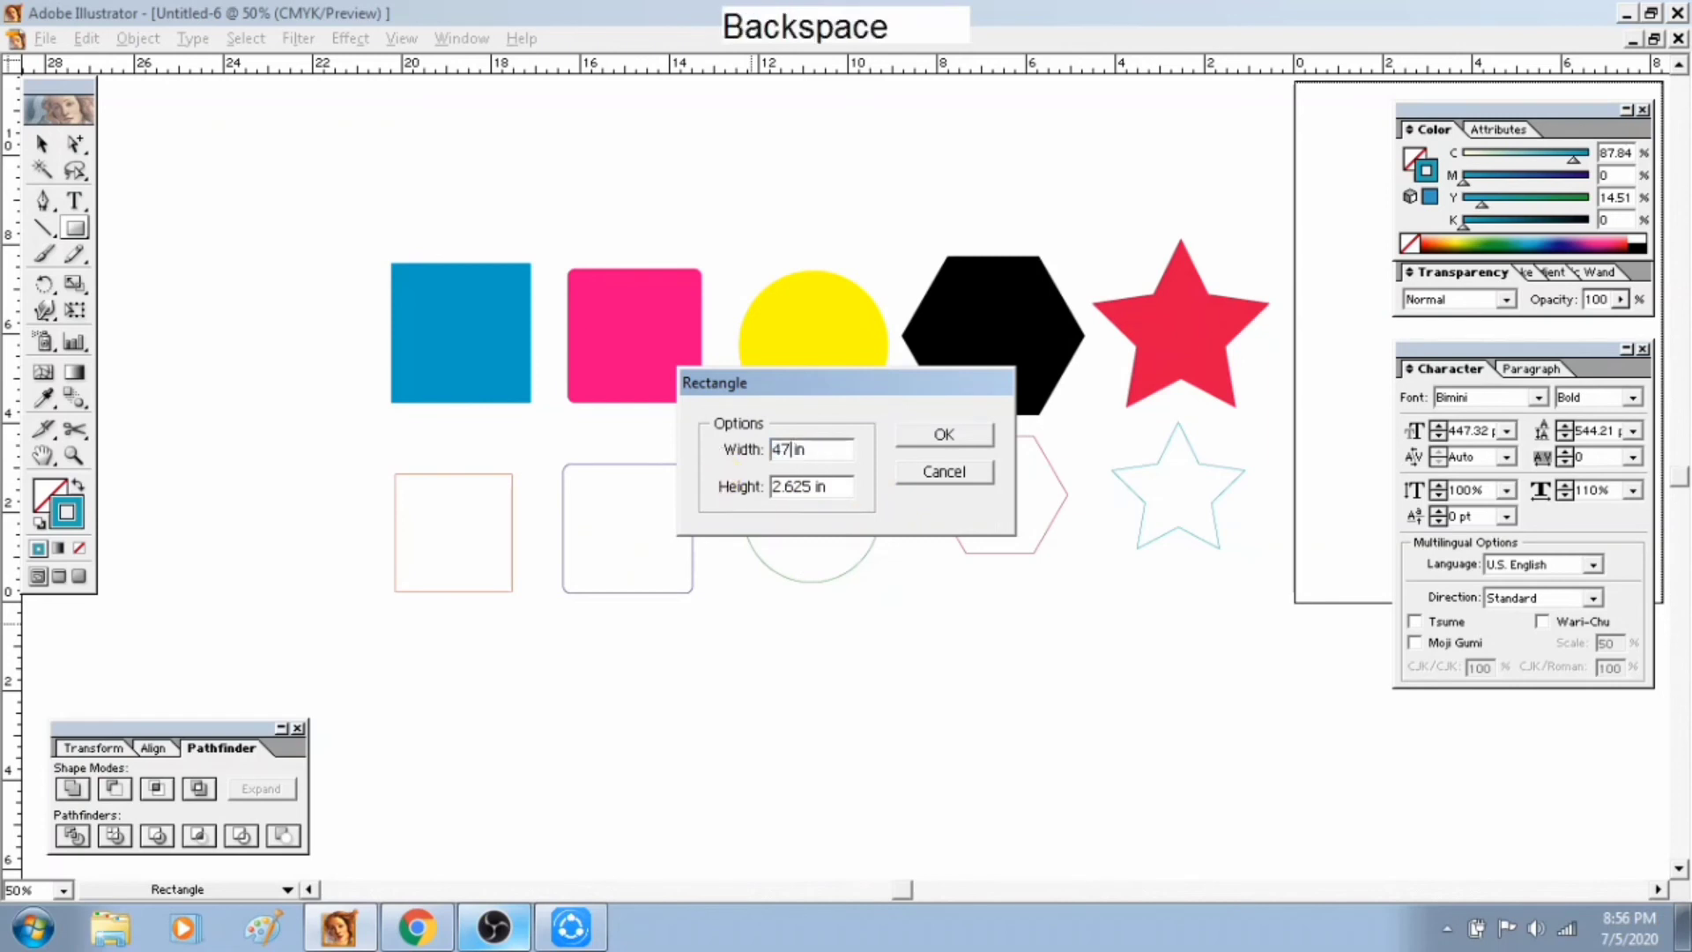
{"action": "type", "text": "2"}
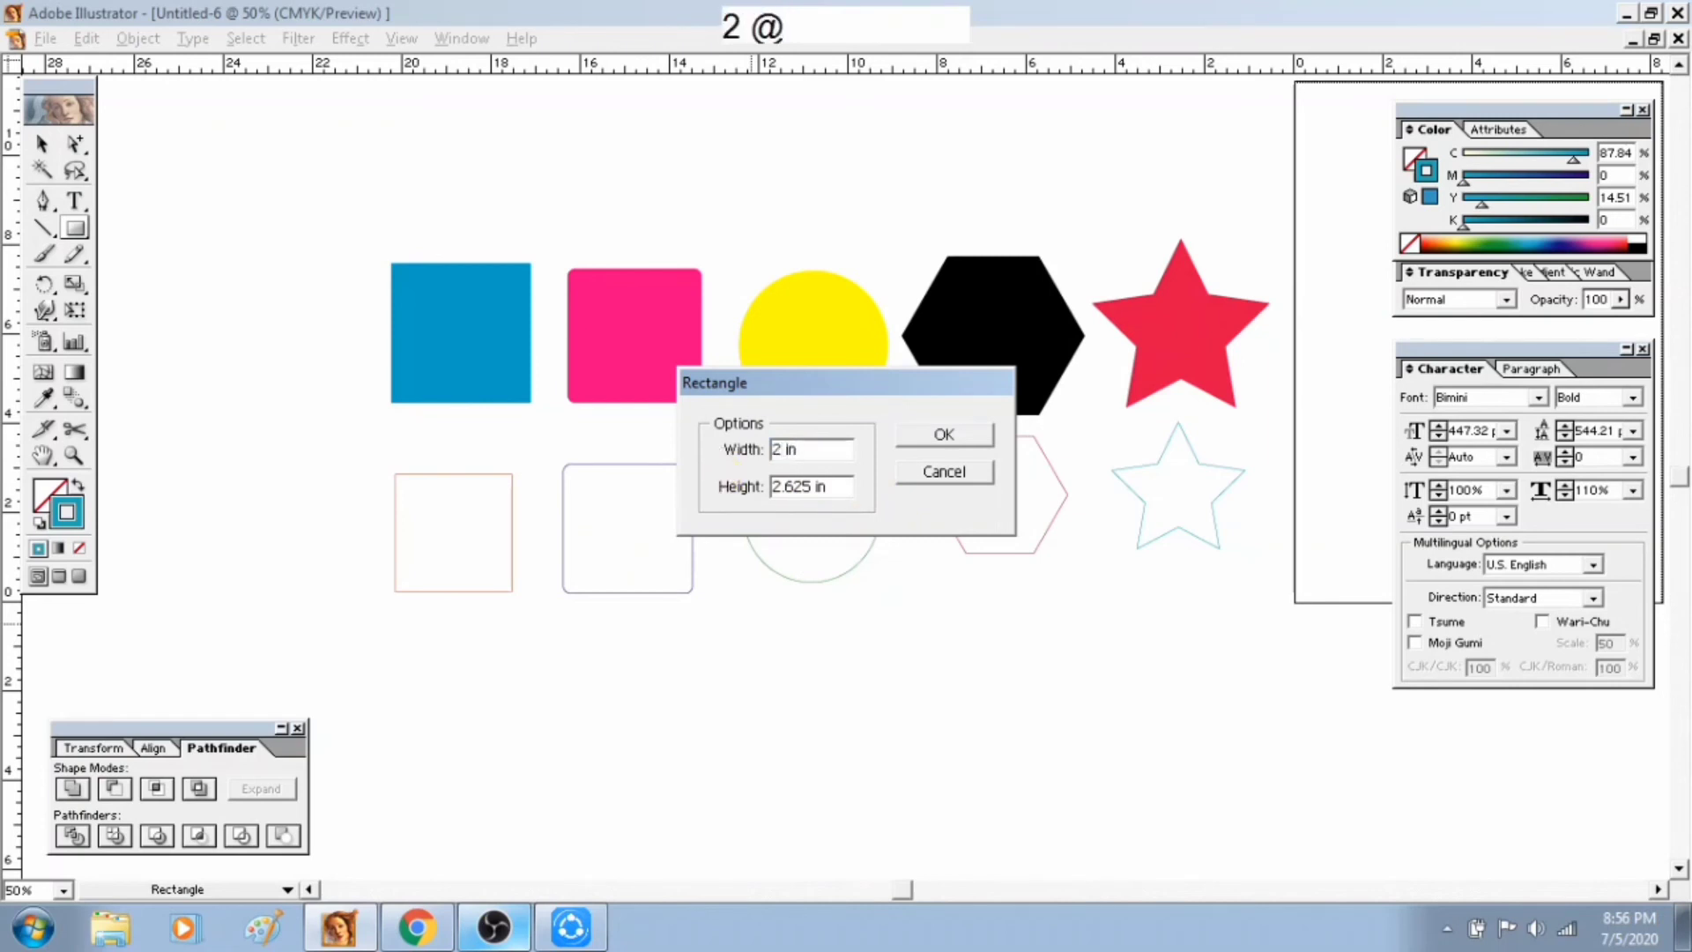
{"action": "key", "text": "Tab"}
{"action": "type", "text": "2"}
{"action": "left_click", "coordinate": [945, 436]}
{"action": "key", "text": "BackSpace"}
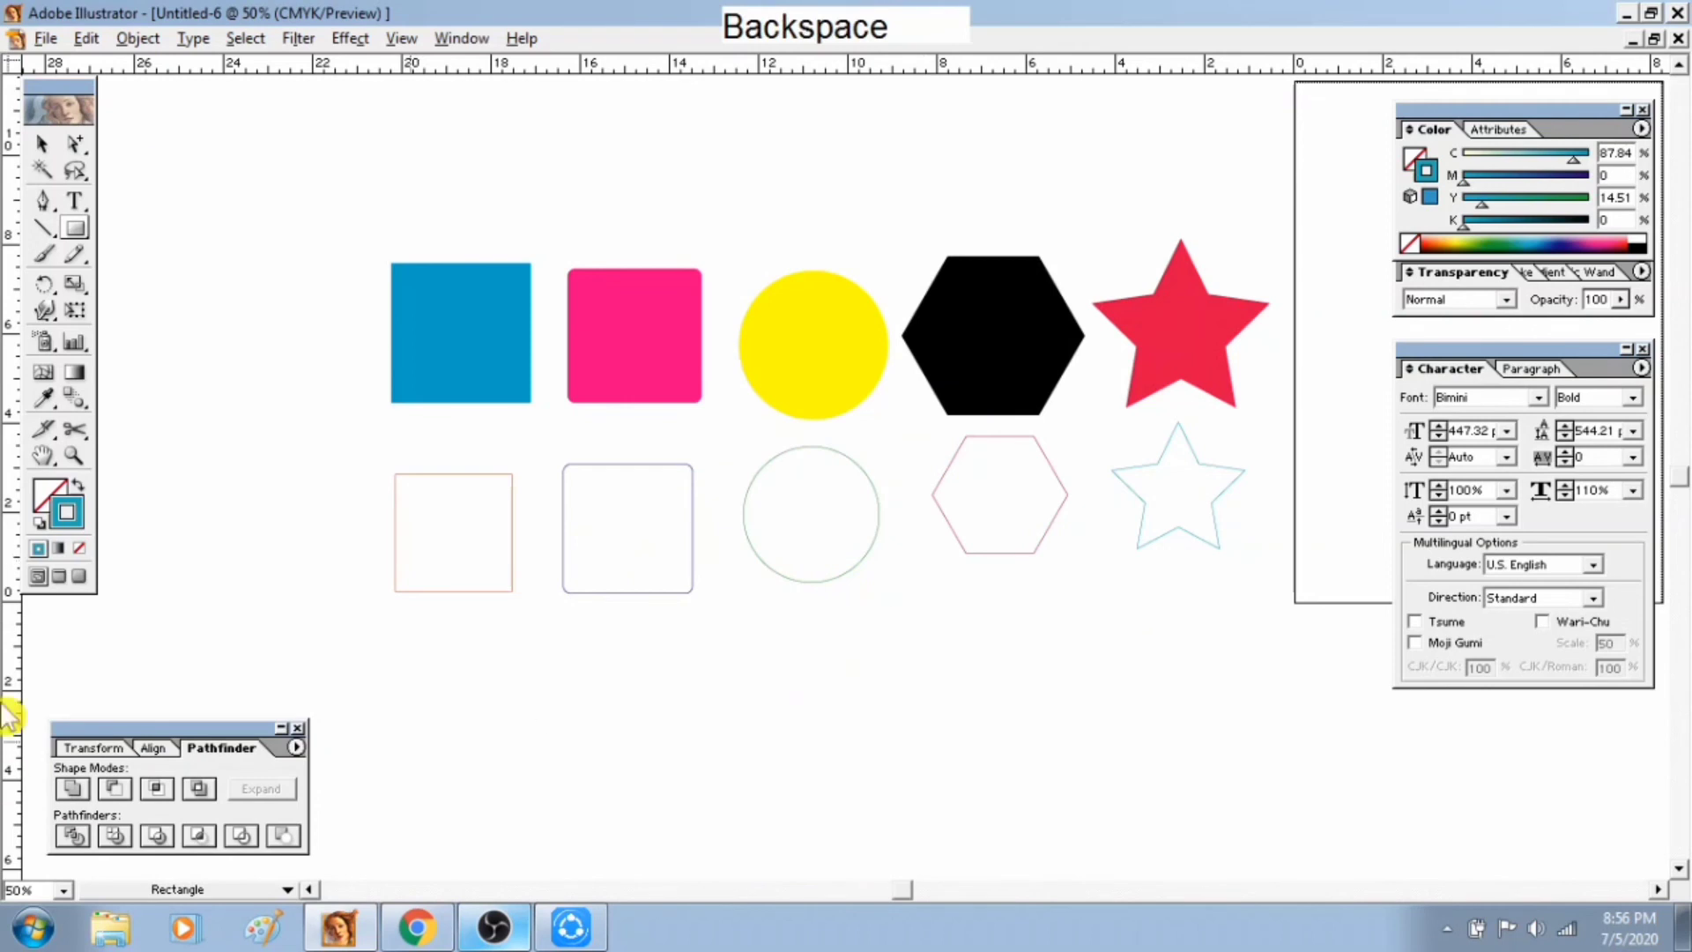
Create a three-sided polygon with an exact radius of 2 in beside the blue square, and delete it
{"action": "left_click_drag", "start_coordinate": [82, 220], "coordinate": [192, 232]}
{"action": "left_click", "coordinate": [362, 379]}
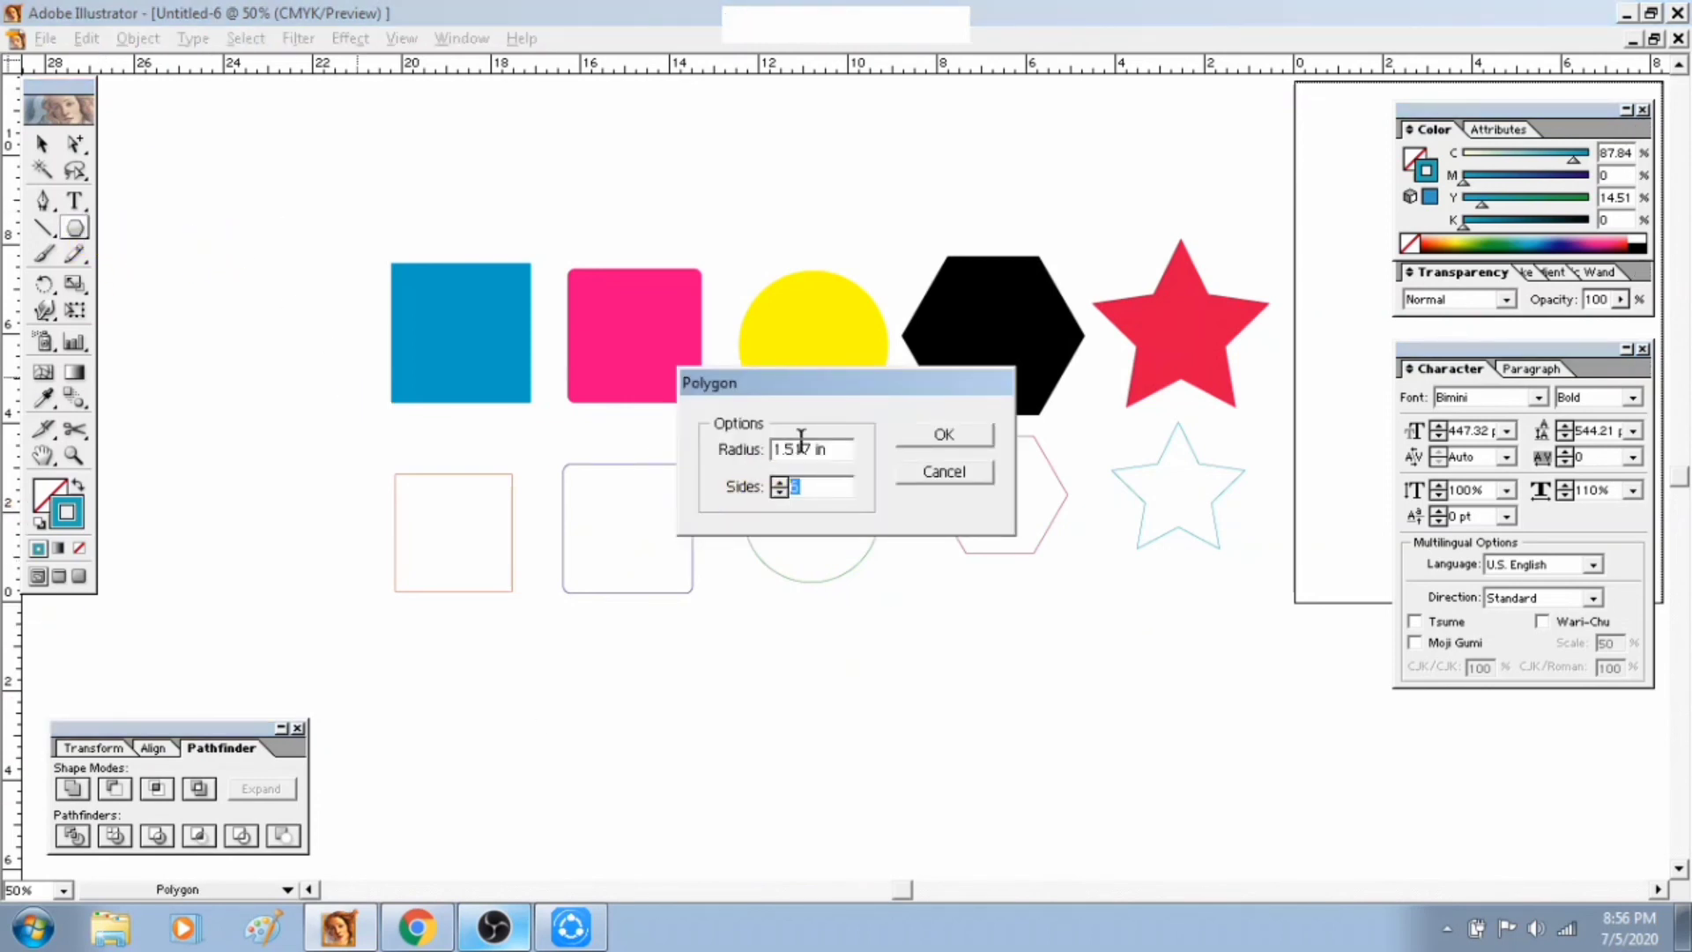
{"action": "double_click", "coordinate": [795, 445]}
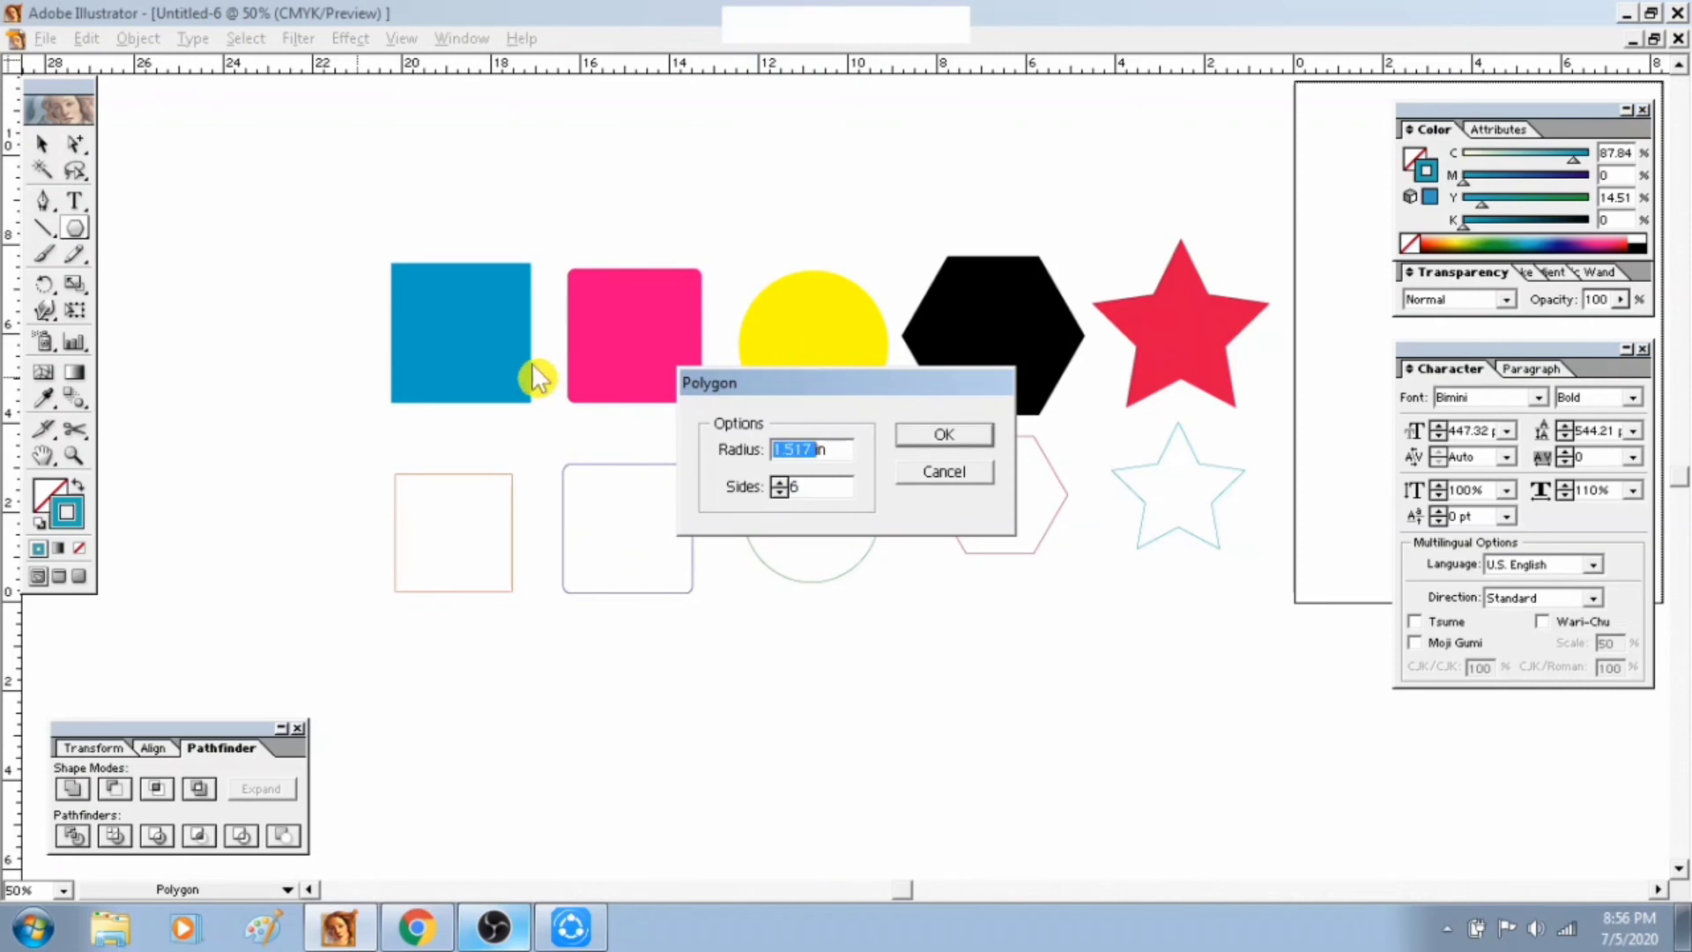
{"action": "type", "text": "2"}
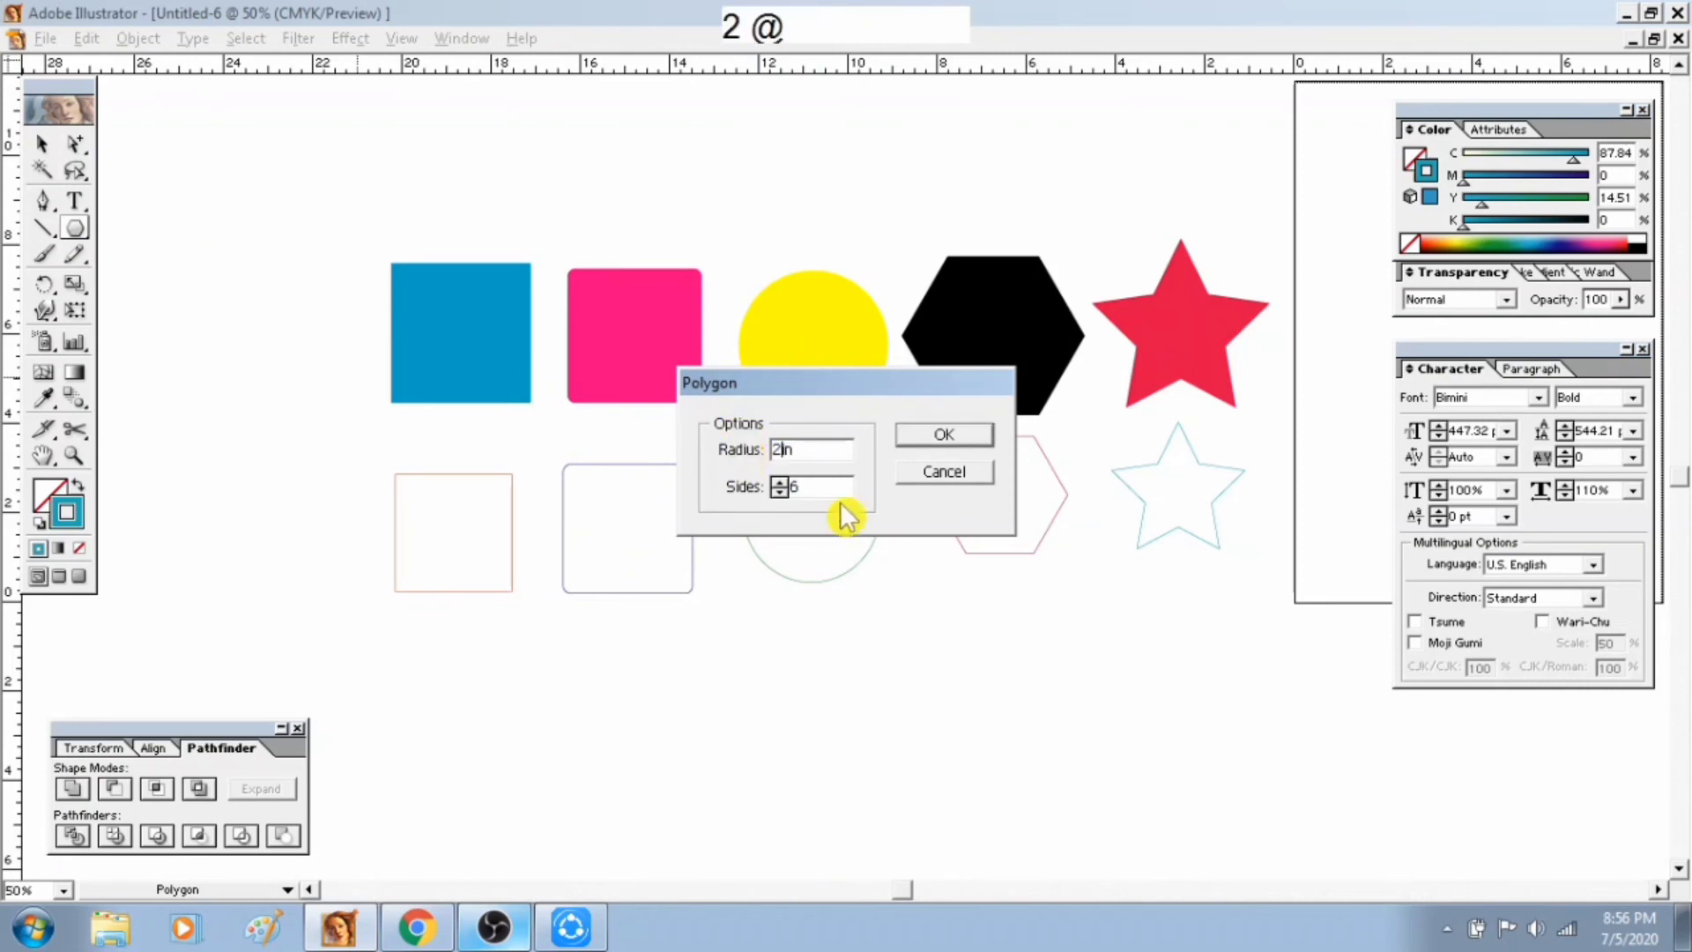
{"action": "double_click", "coordinate": [819, 487]}
{"action": "type", "text": "3"}
{"action": "left_click", "coordinate": [978, 428]}
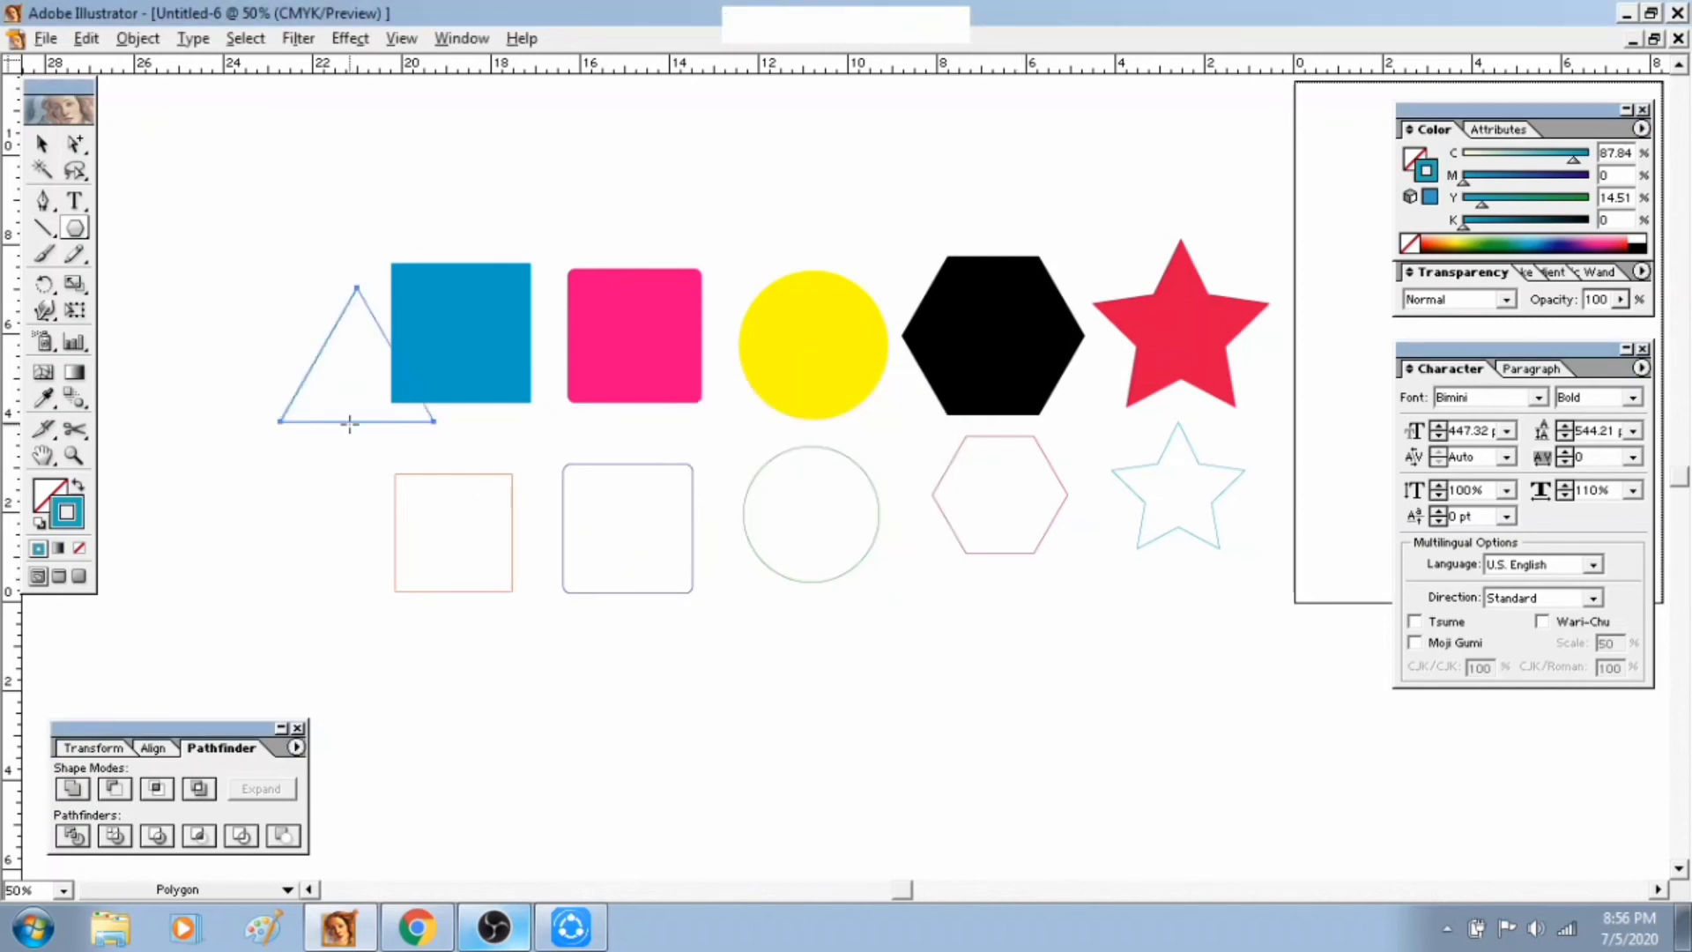
{"action": "key", "text": "BackSpace"}
{"action": "left_click_drag", "start_coordinate": [73, 235], "coordinate": [191, 243]}
{"action": "left_click", "coordinate": [311, 325]}
{"action": "left_click", "coordinate": [965, 451]}
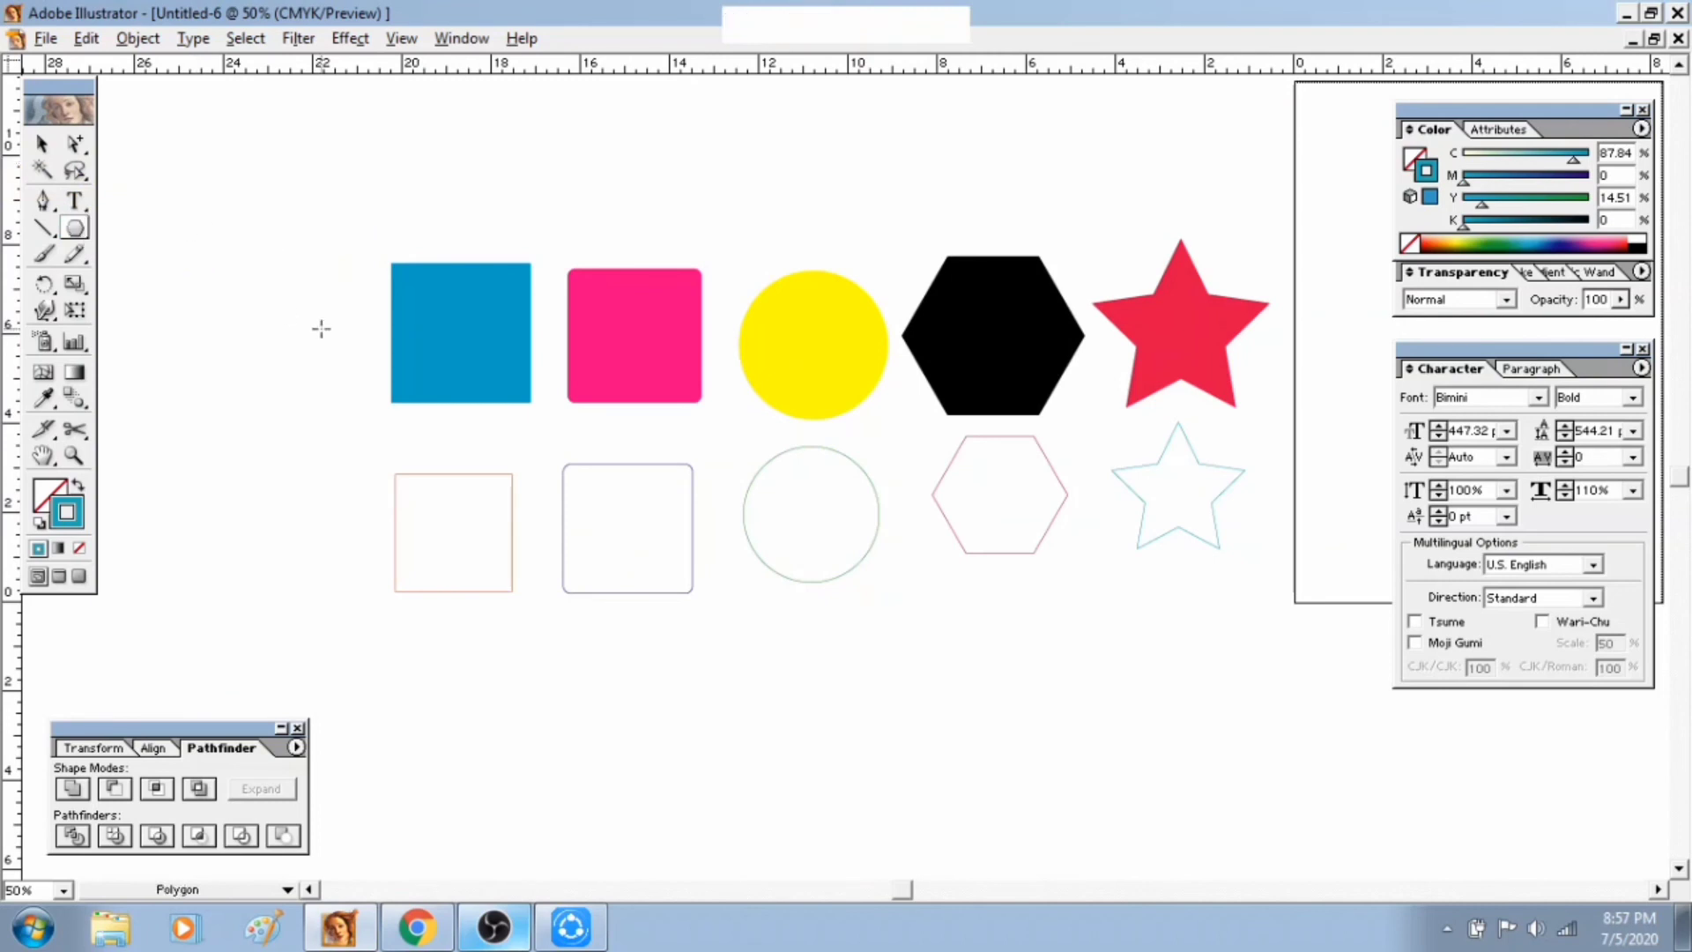
Create a six-sided polygon with a radius of 2 in beside the blue square, and delete it
{"action": "left_click", "coordinate": [321, 331]}
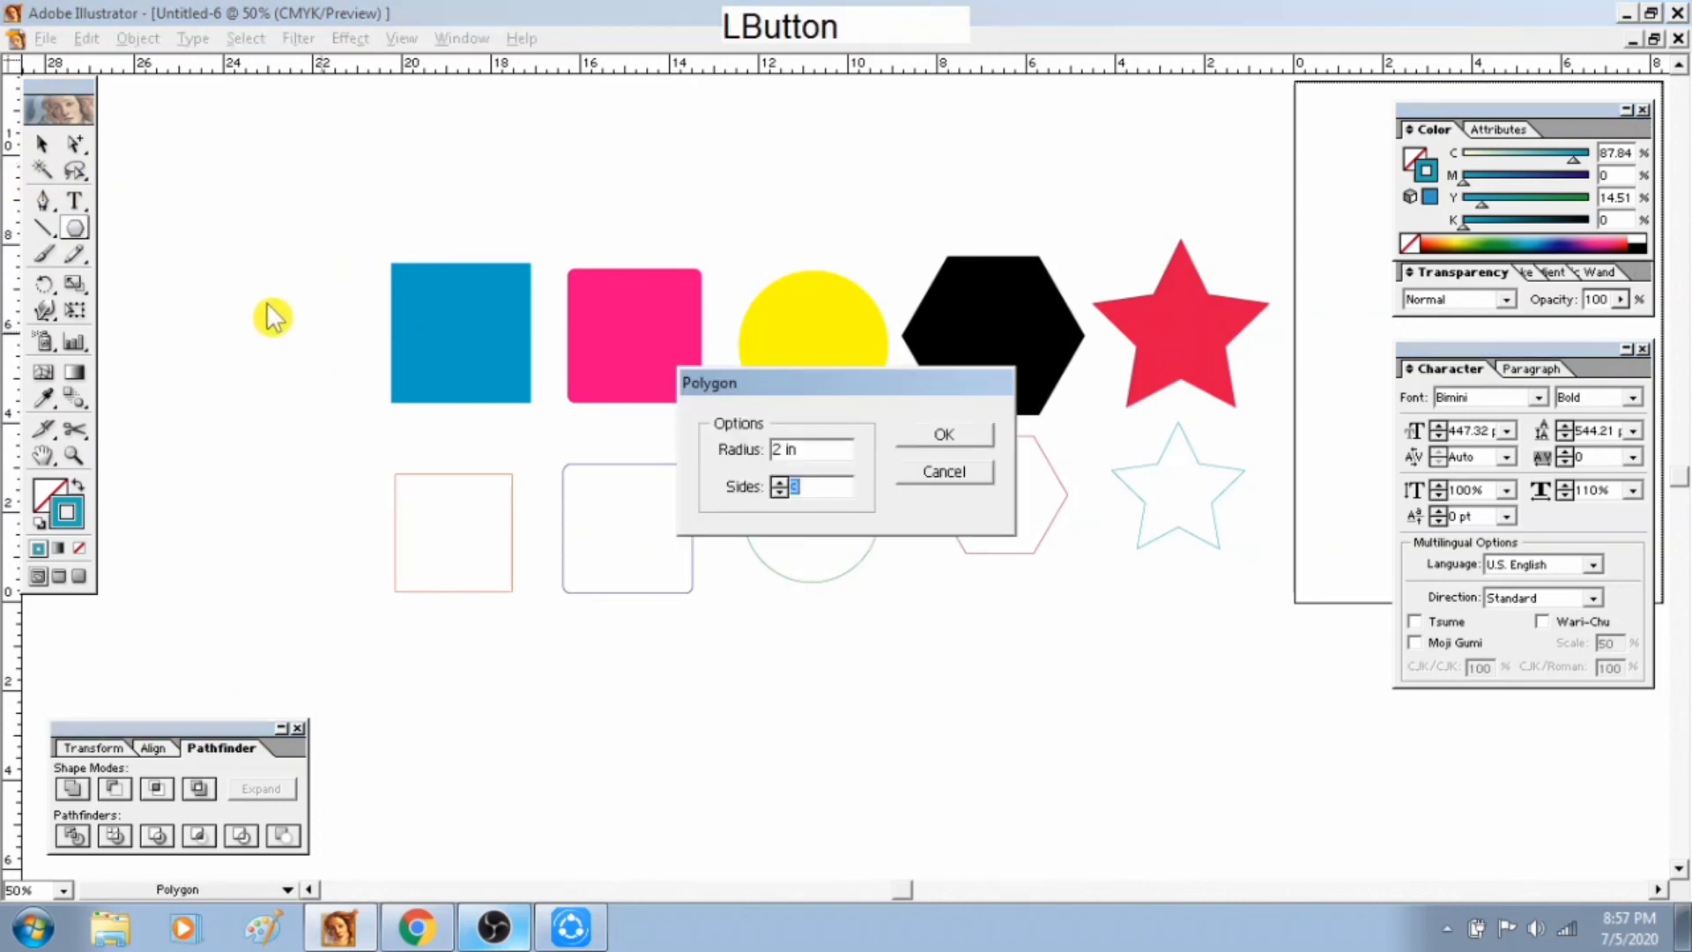
{"action": "left_click", "coordinate": [784, 450]}
{"action": "key", "text": "Tab"}
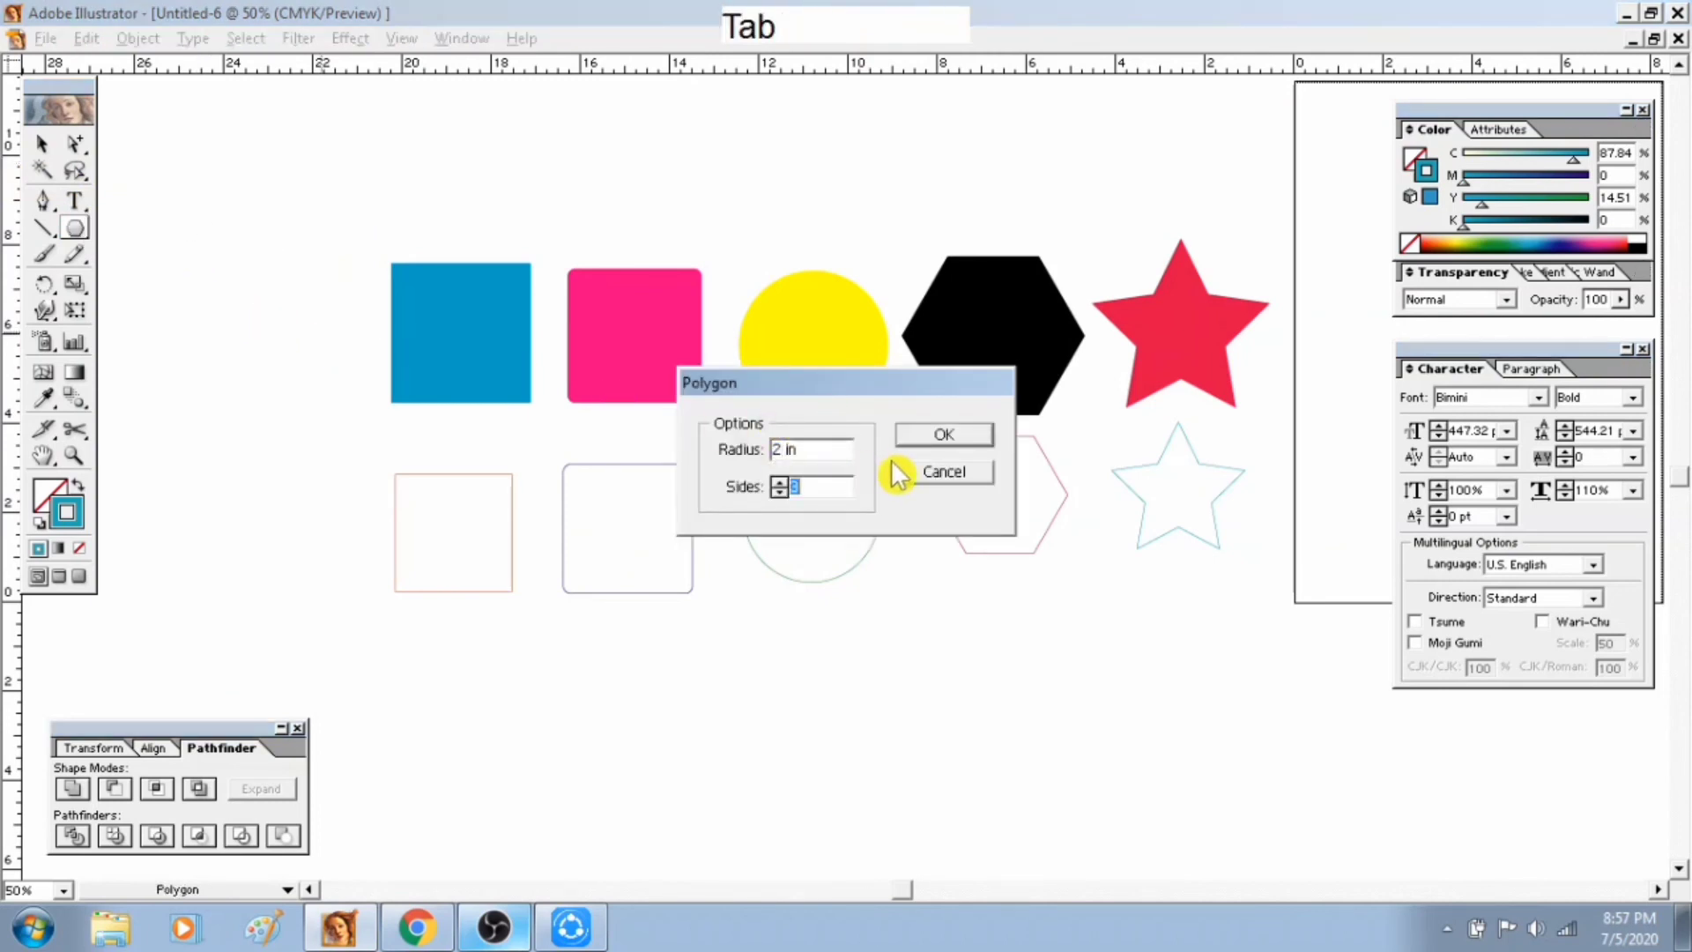
{"action": "type", "text": "6"}
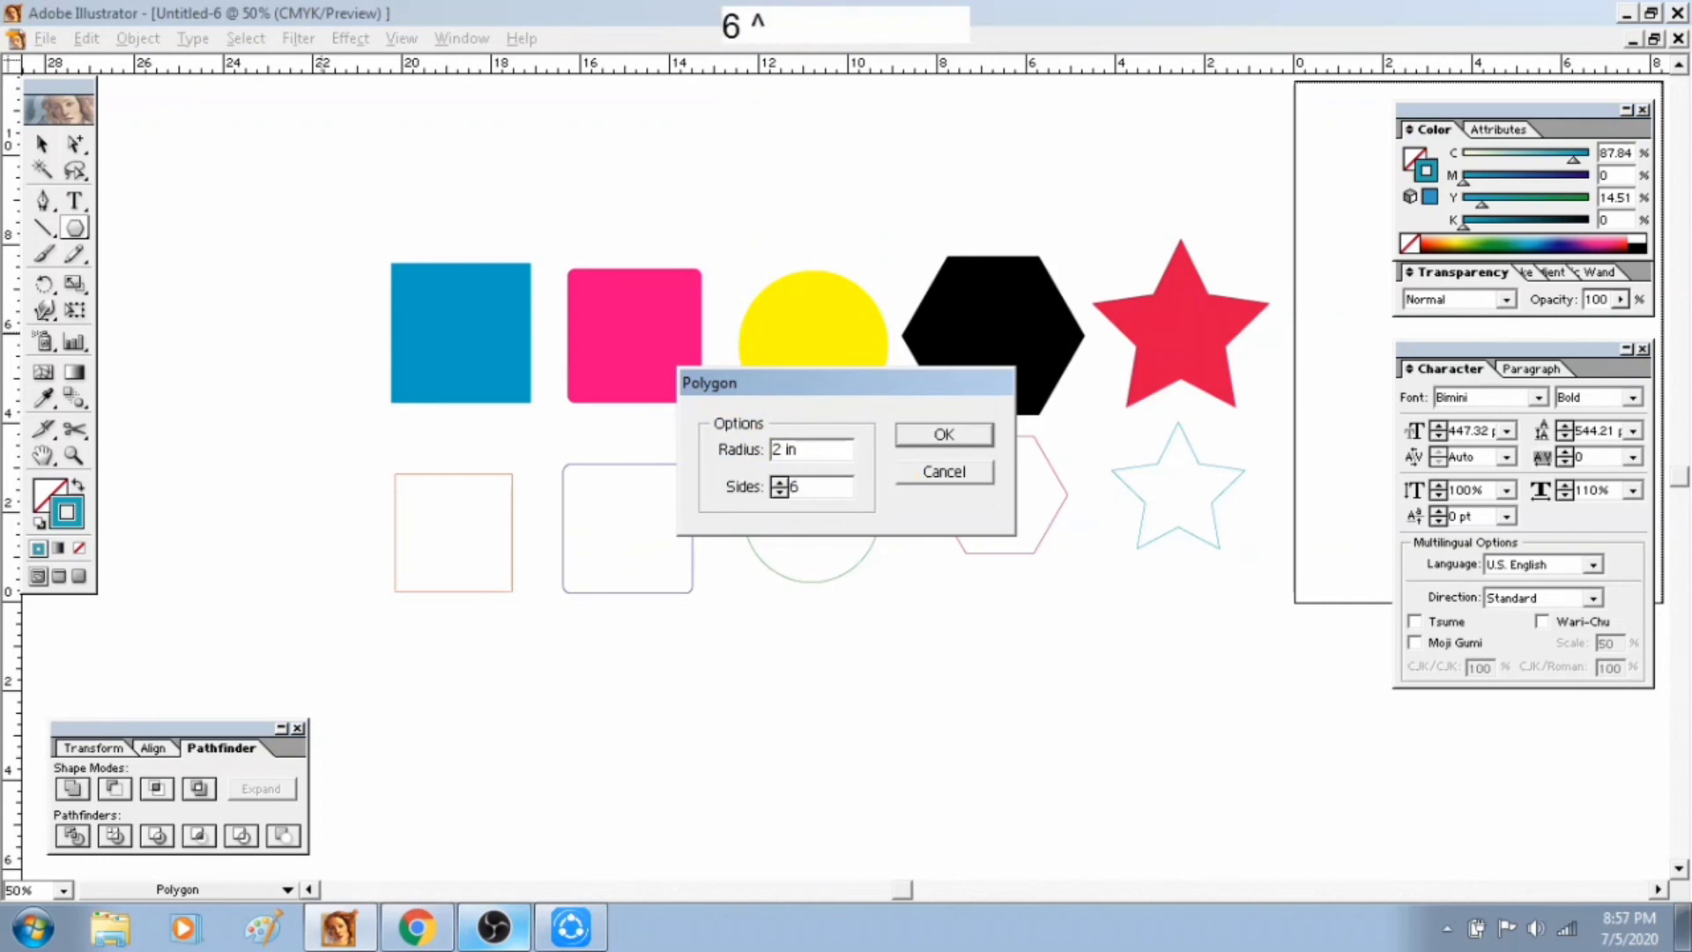
{"action": "left_click", "coordinate": [947, 435]}
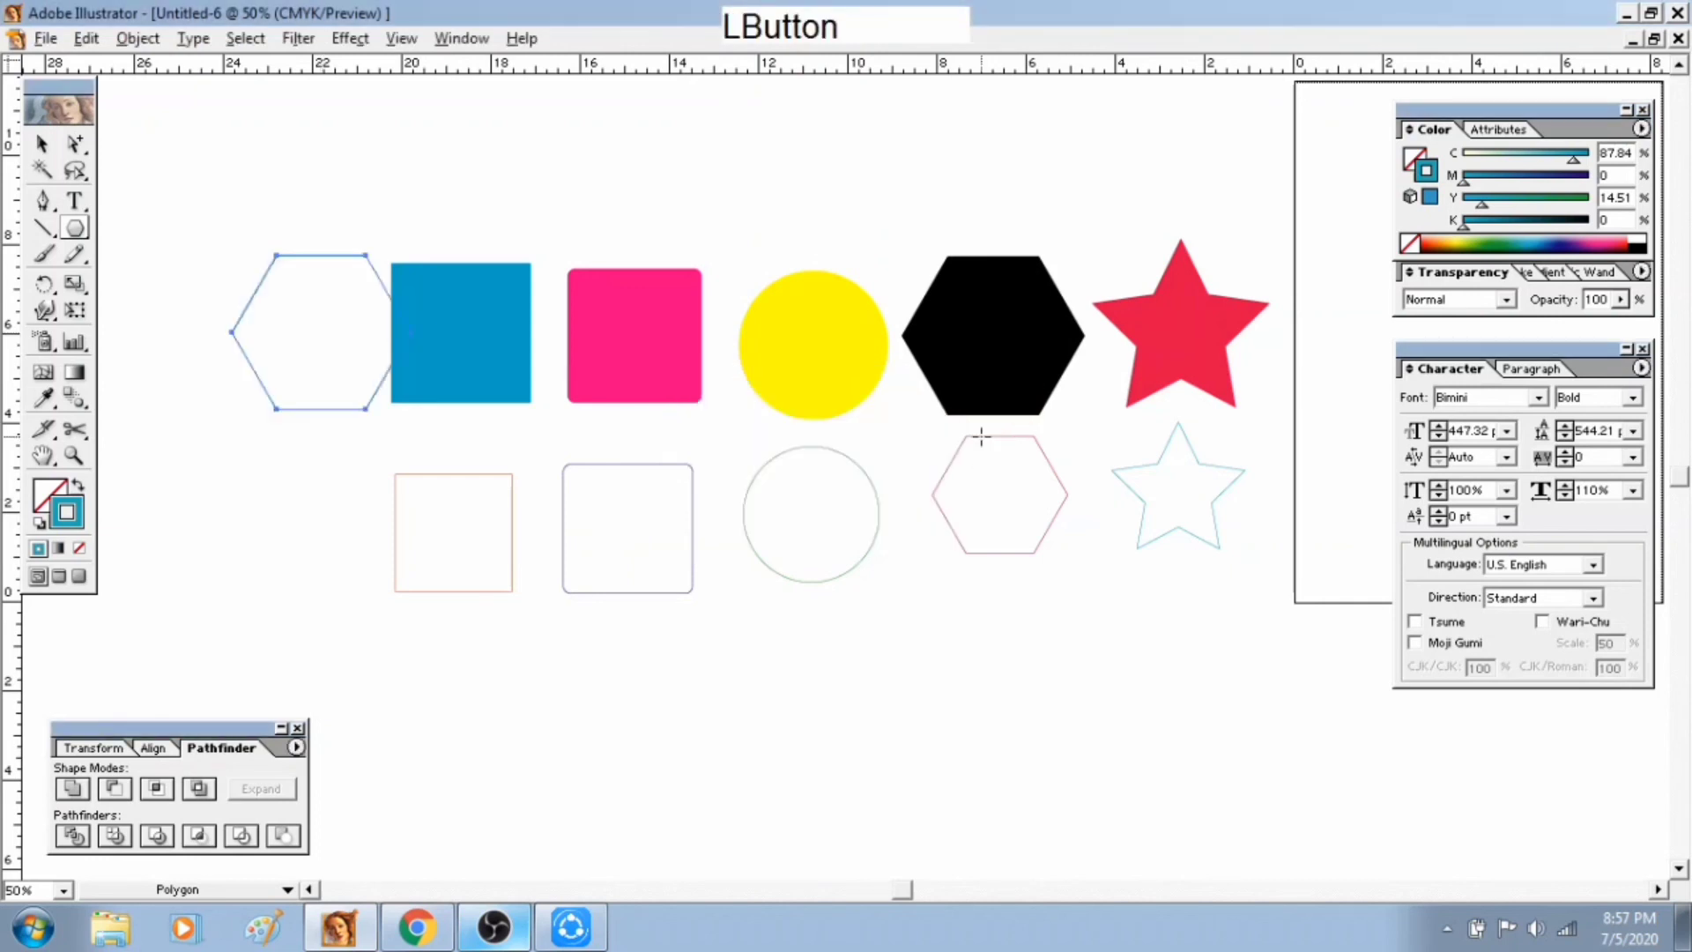
{"action": "left_click", "coordinate": [41, 142]}
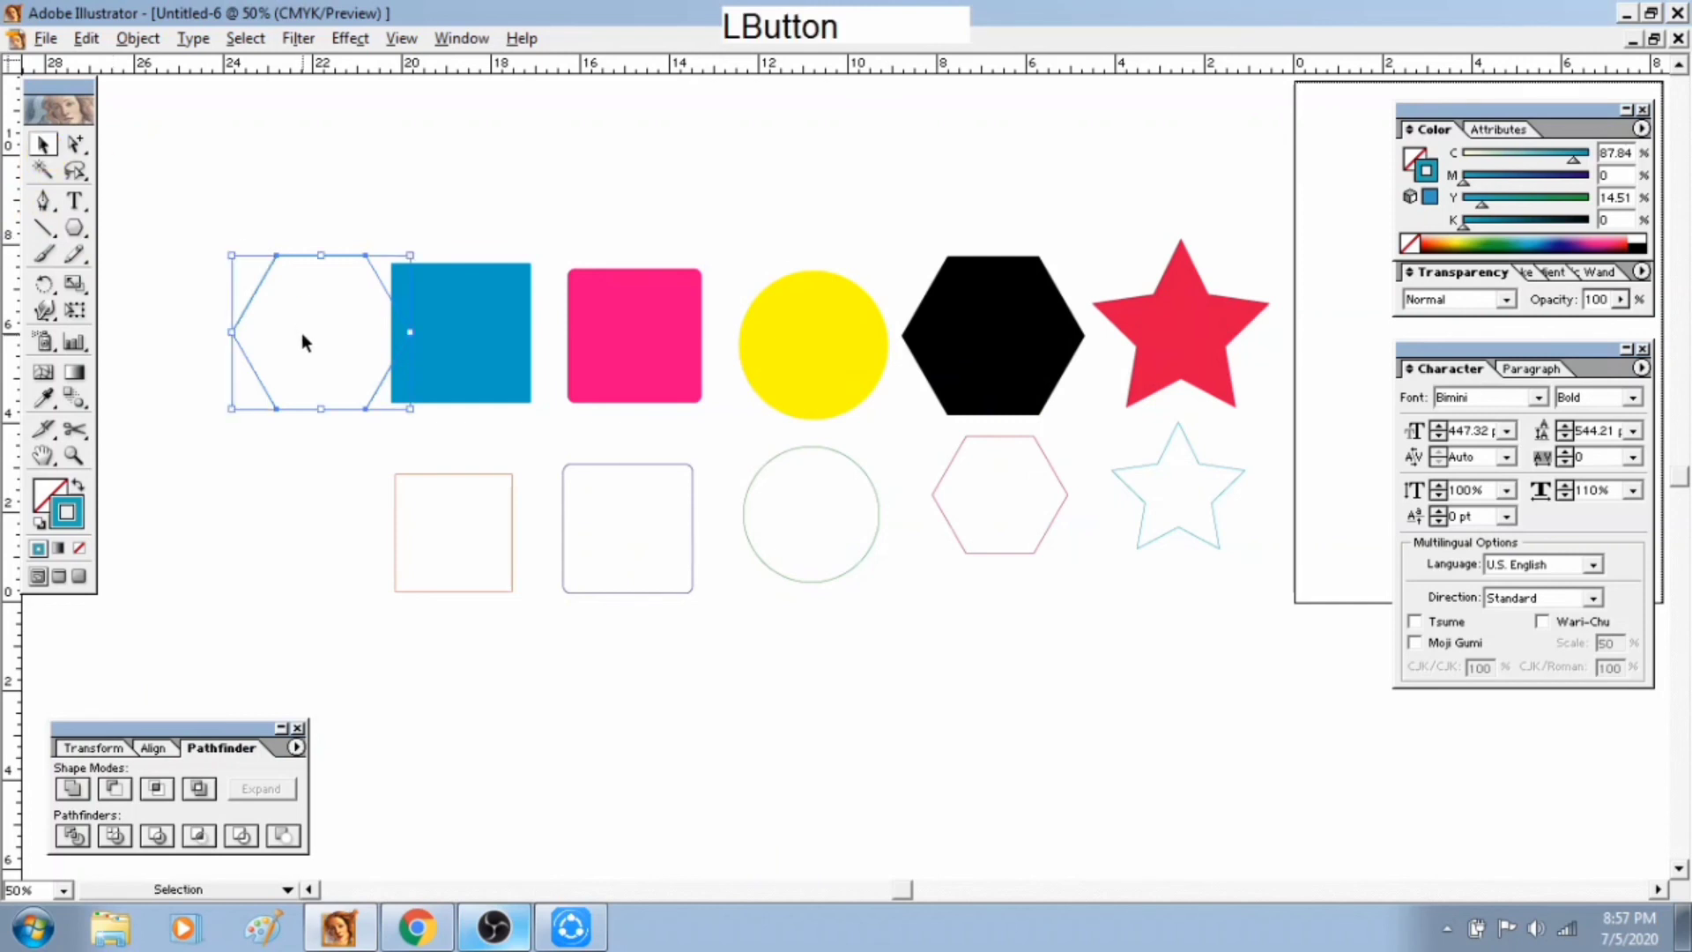
{"action": "key", "text": "BackSpace"}
{"action": "mouse_move", "coordinate": [75, 228]}
{"action": "left_mouse_down"}
{"action": "mouse_move", "coordinate": [209, 238]}
{"action": "mouse_move", "coordinate": [101, 231]}
{"action": "left_mouse_up"}
{"action": "left_click", "coordinate": [325, 325]}
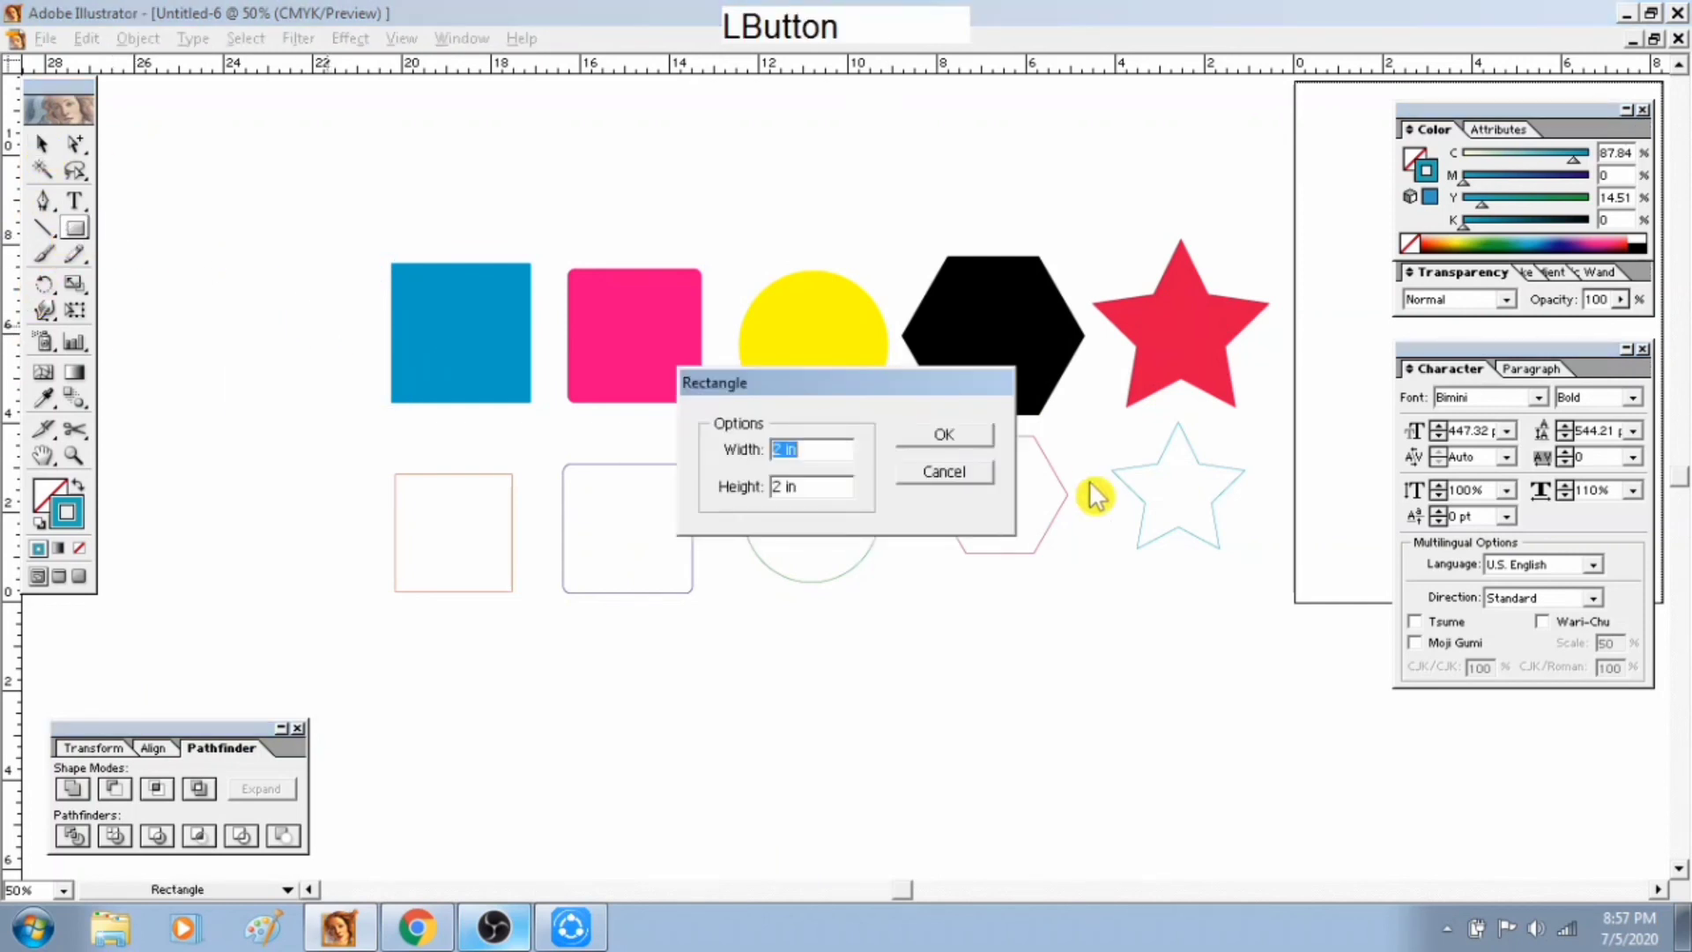
{"action": "left_click", "coordinate": [974, 479]}
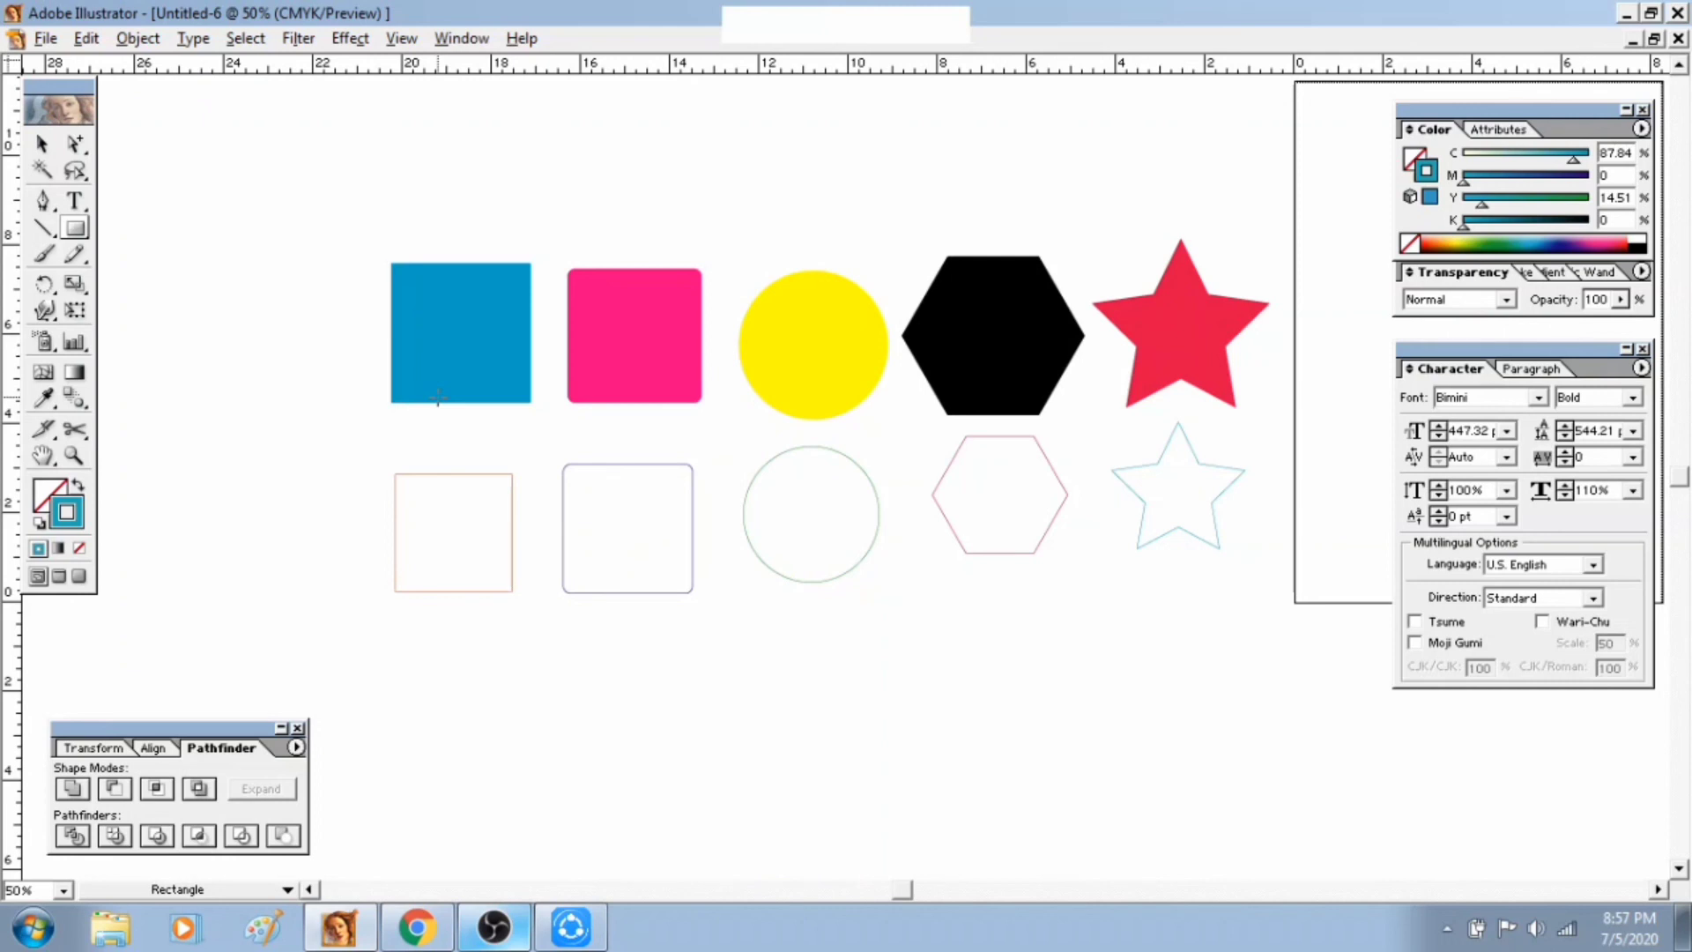
Create a rectangle of exactly 3.25 in by 2 in and move it below the second row of shapes
{"action": "left_click", "coordinate": [79, 228]}
{"action": "left_click", "coordinate": [238, 328]}
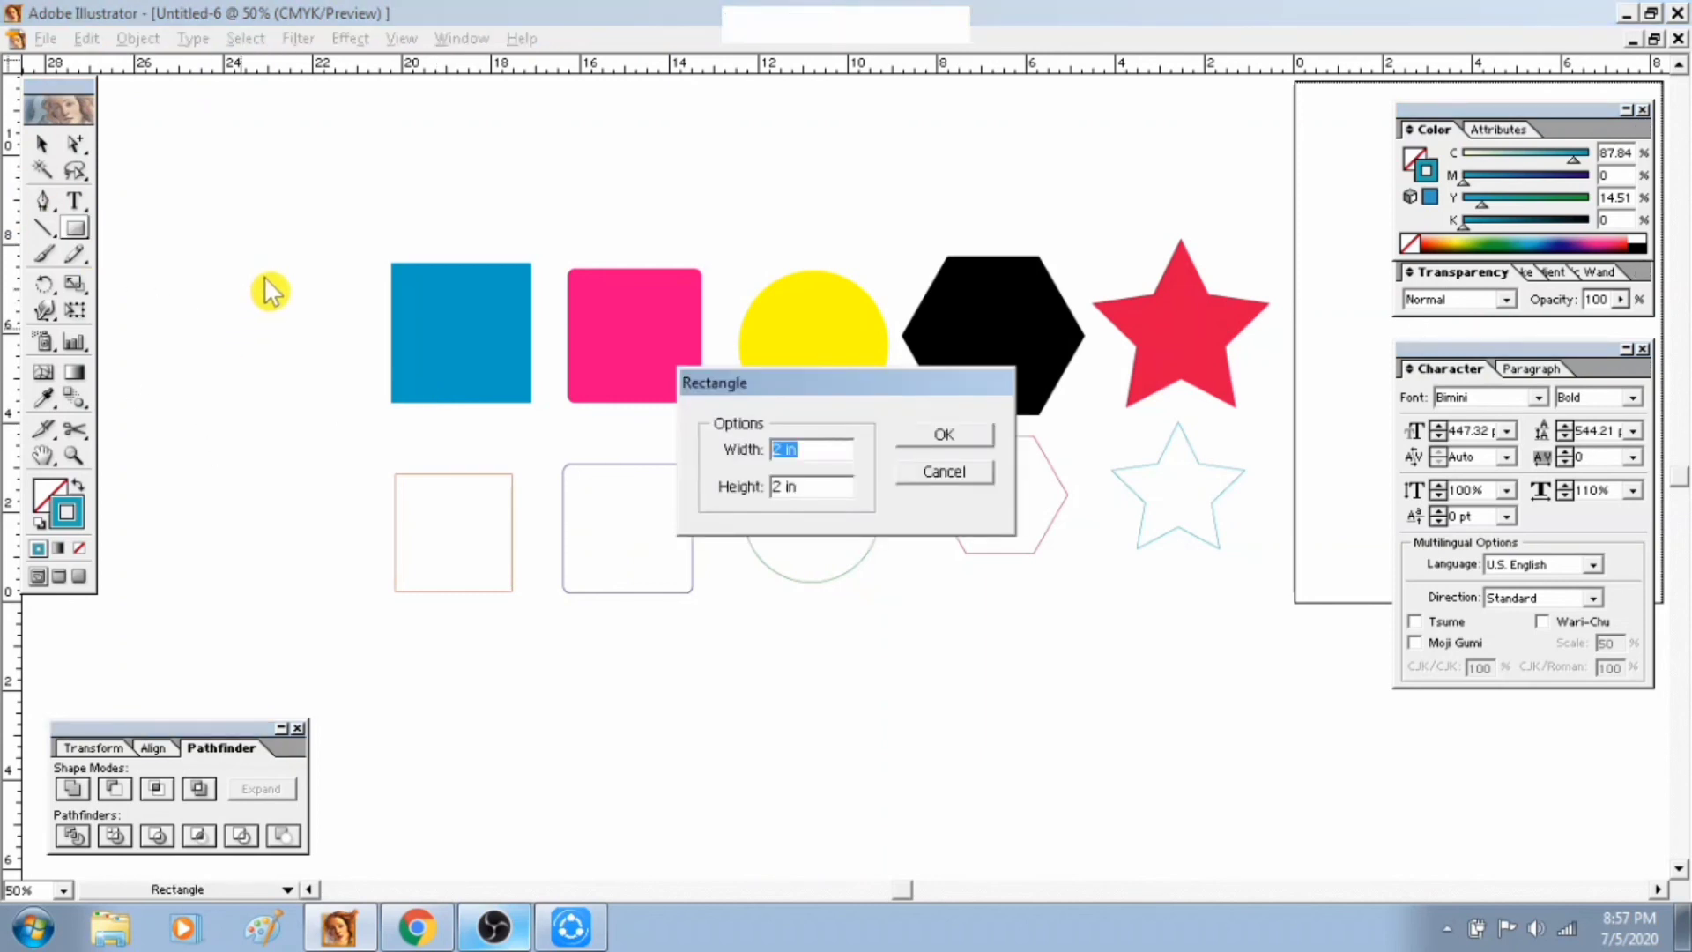
{"action": "type", "text": "3."}
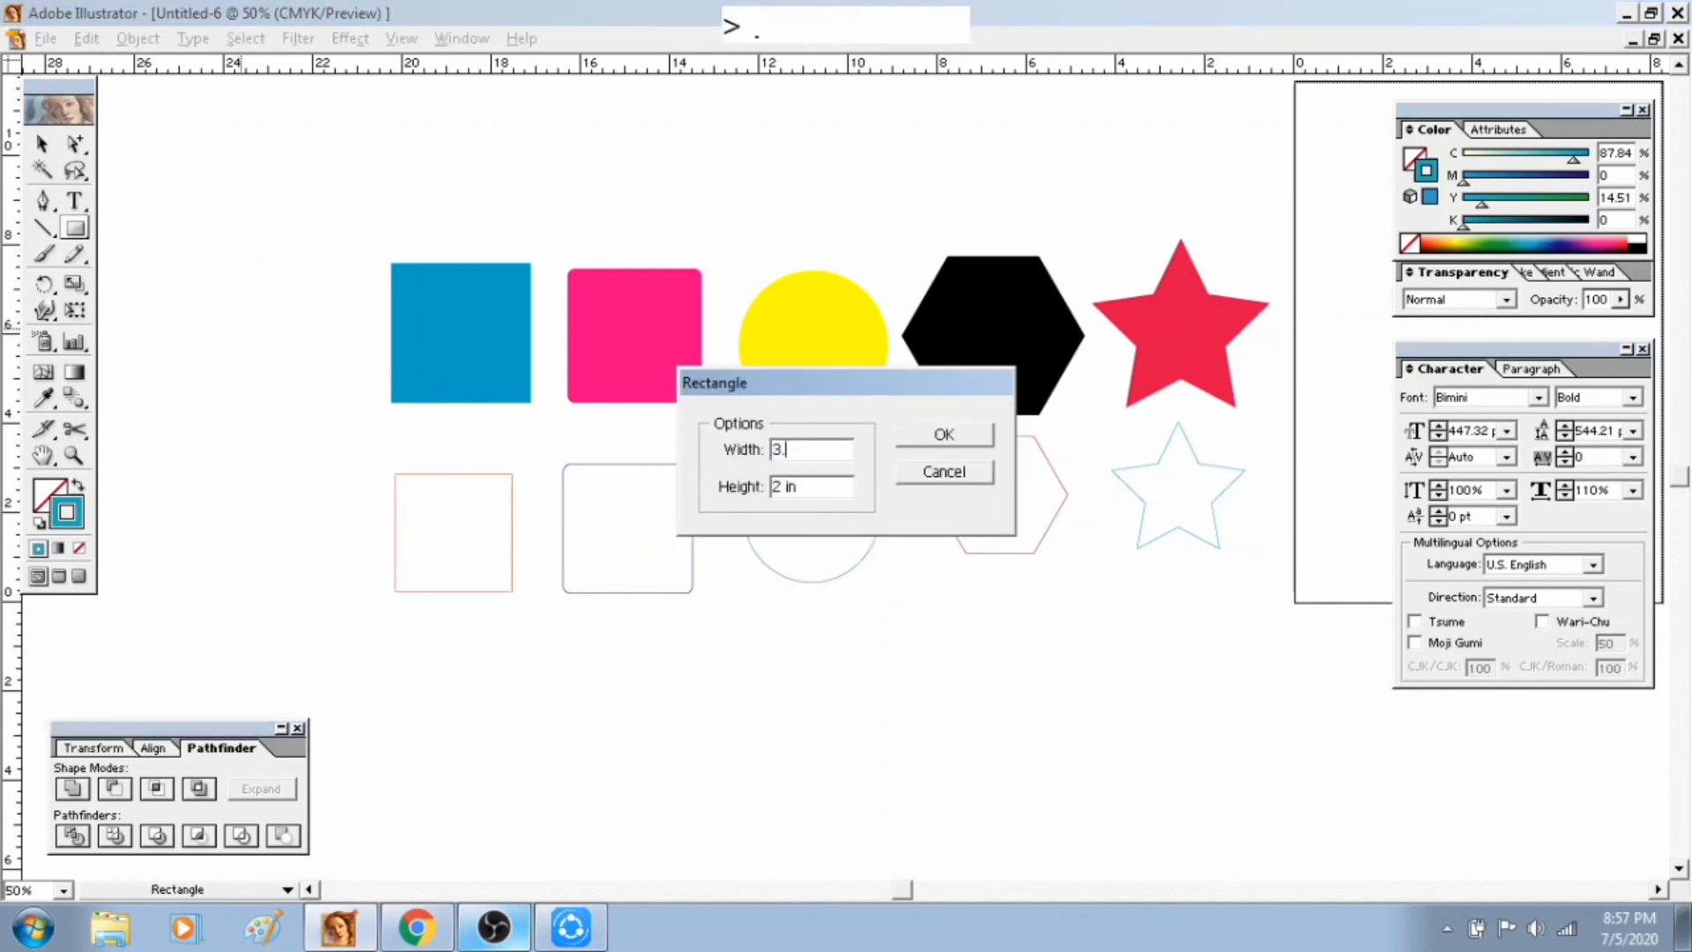
{"action": "type", "text": "25"}
{"action": "key", "text": "Tab"}
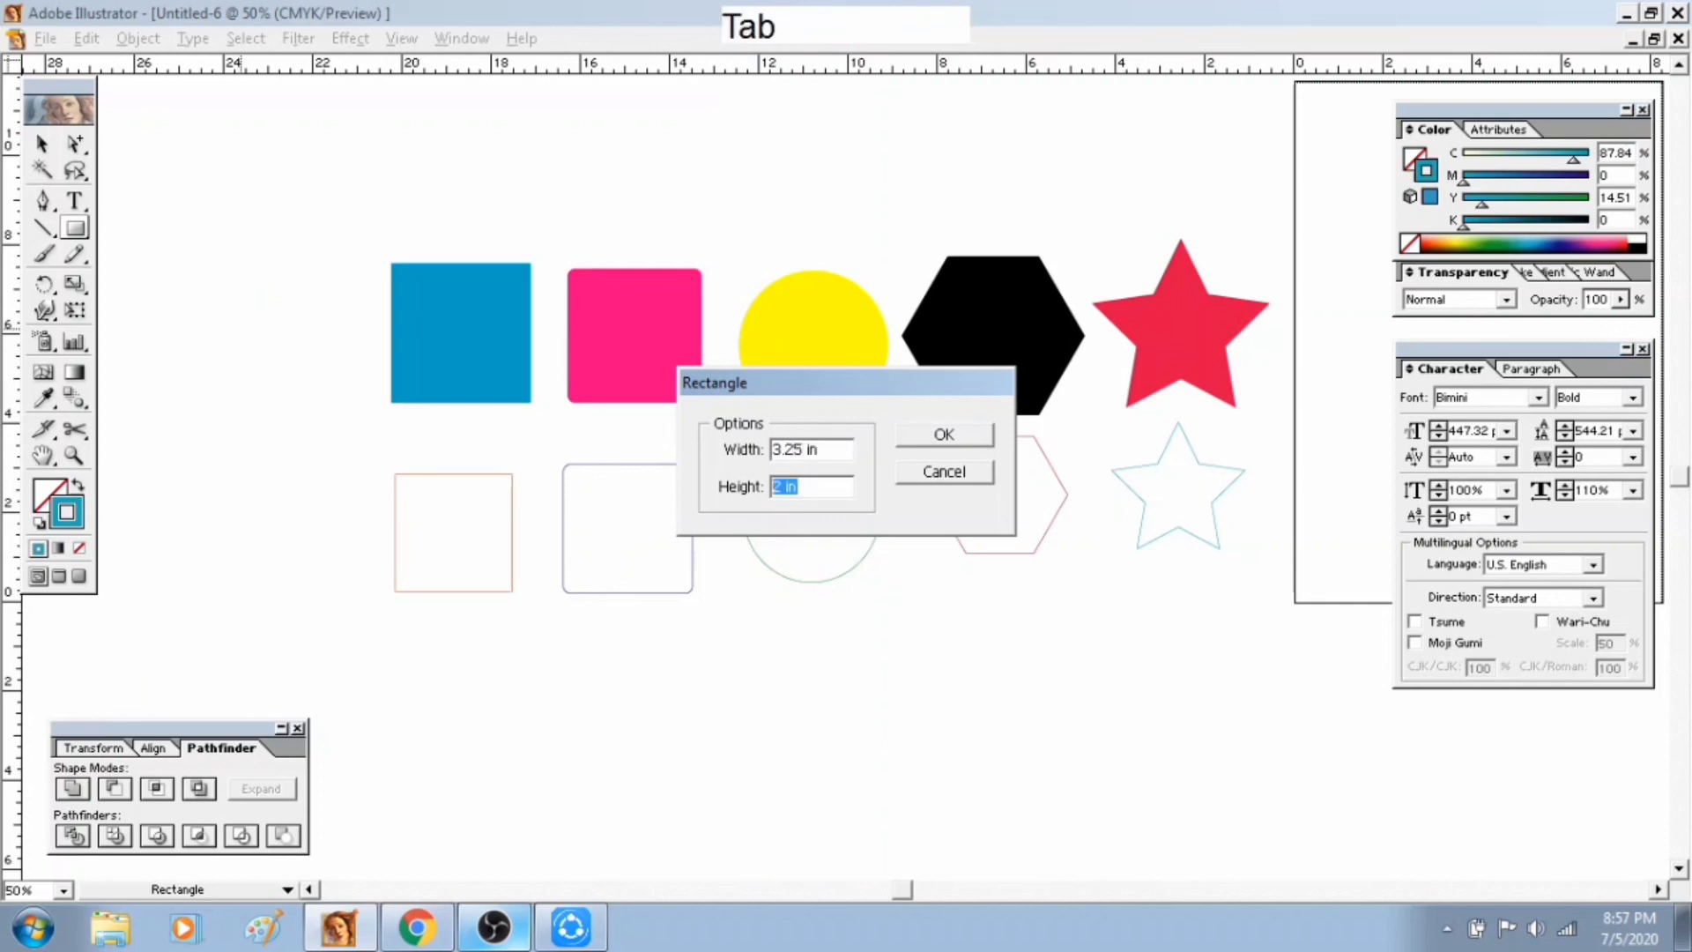
{"action": "type", "text": "2"}
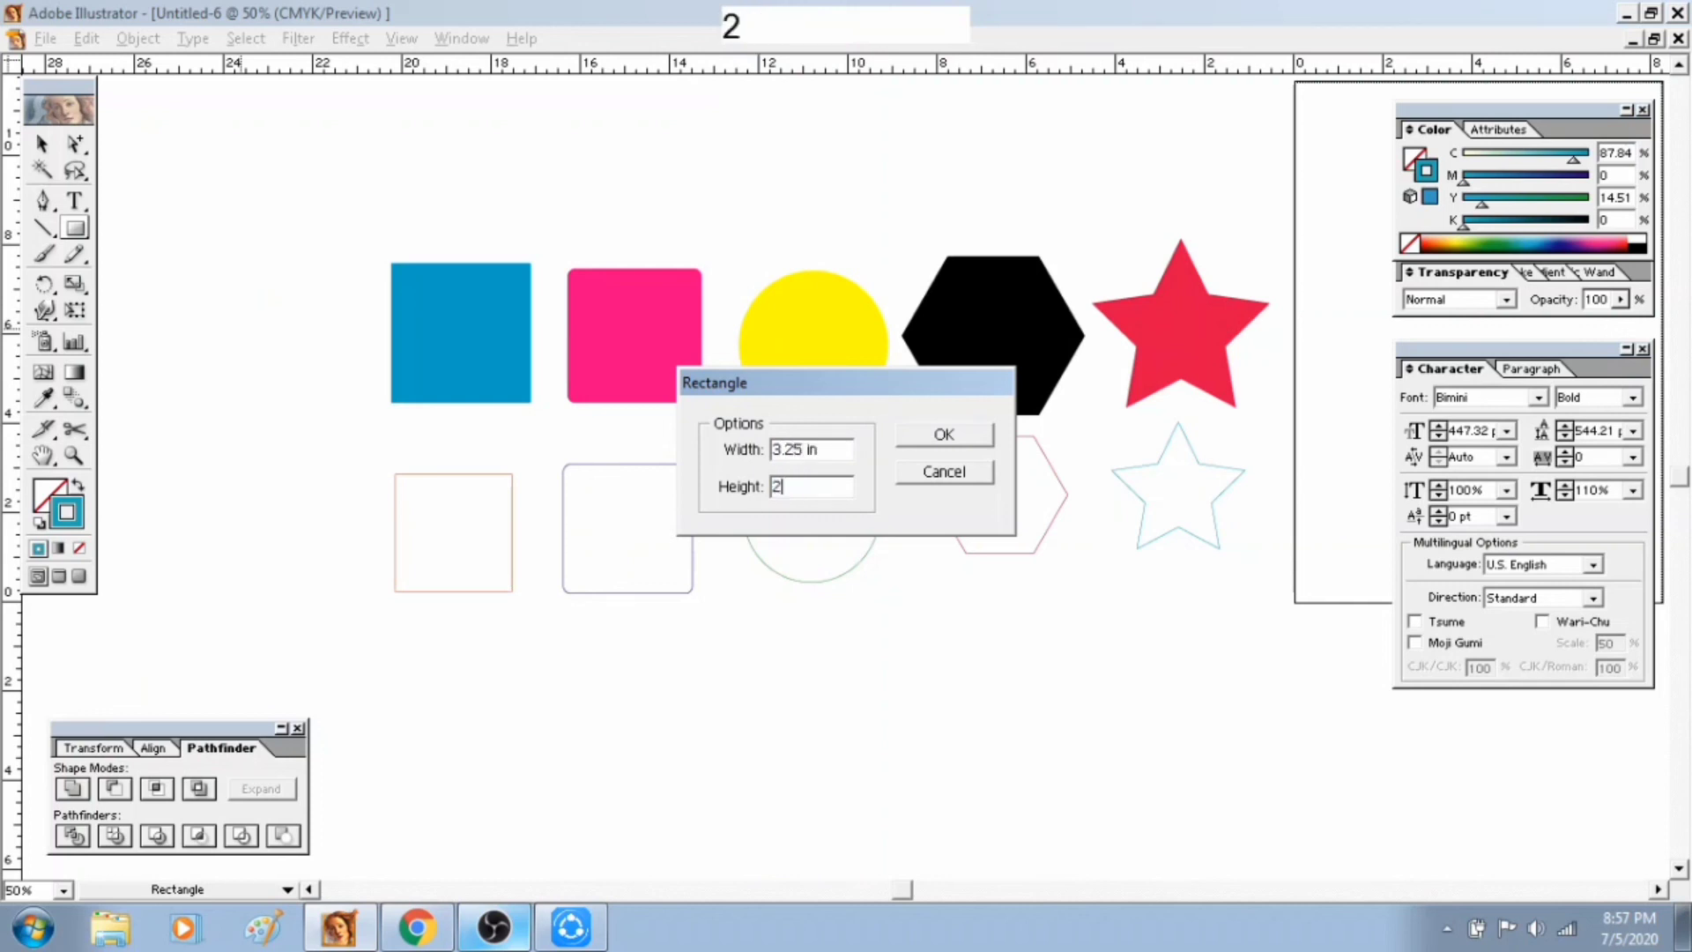
{"action": "left_click", "coordinate": [965, 443]}
{"action": "left_click", "coordinate": [42, 144]}
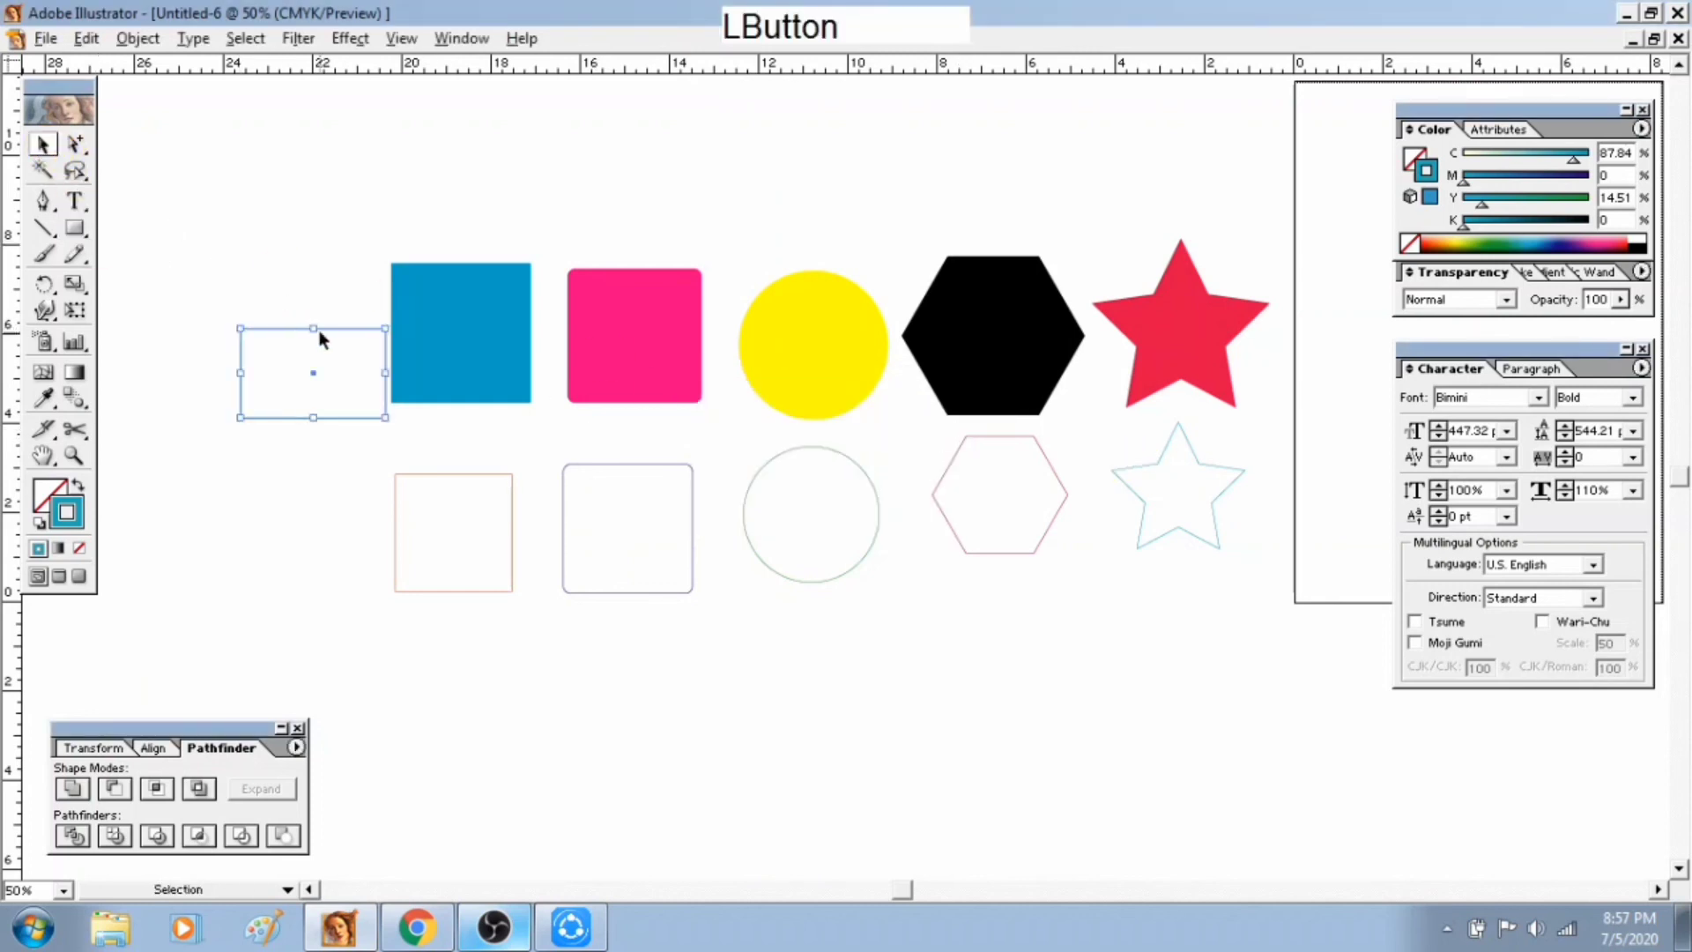
{"action": "left_click_drag", "start_coordinate": [314, 375], "coordinate": [660, 504]}
Create a second rectangle of 3 in by 1.75 in and centre it inside the 3.25 in by 2 in rectangle
{"action": "key", "text": "ctrl+equal"}
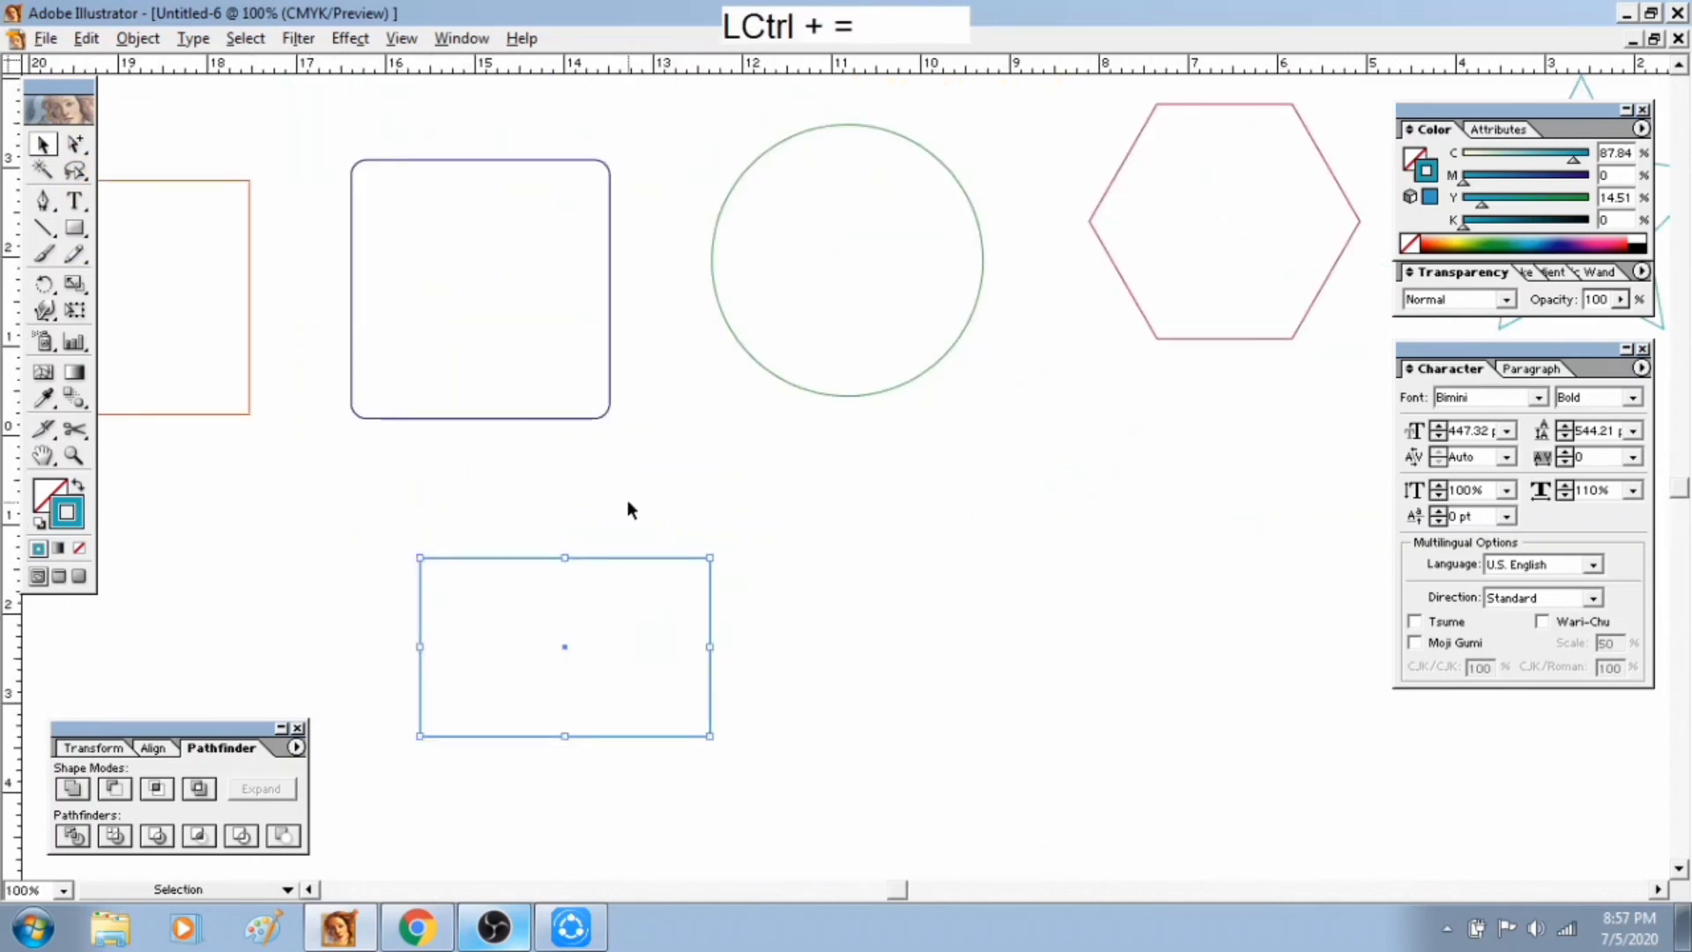
{"action": "left_click_drag", "start_coordinate": [569, 545], "coordinate": [627, 367]}
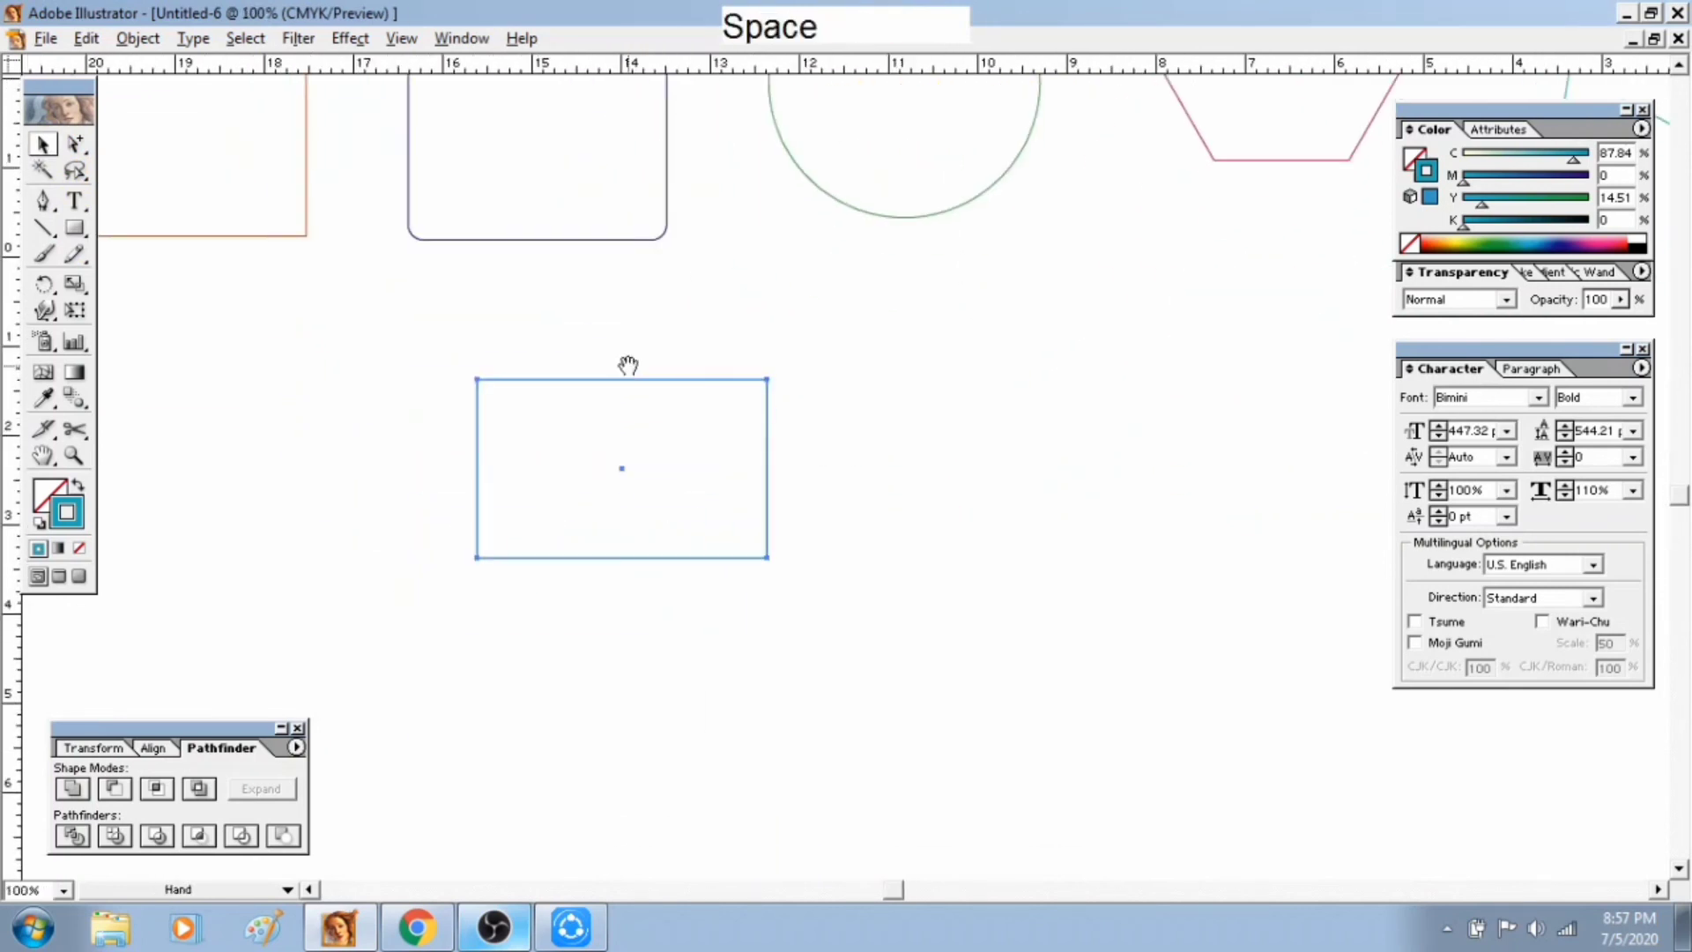
{"action": "left_click", "coordinate": [77, 229]}
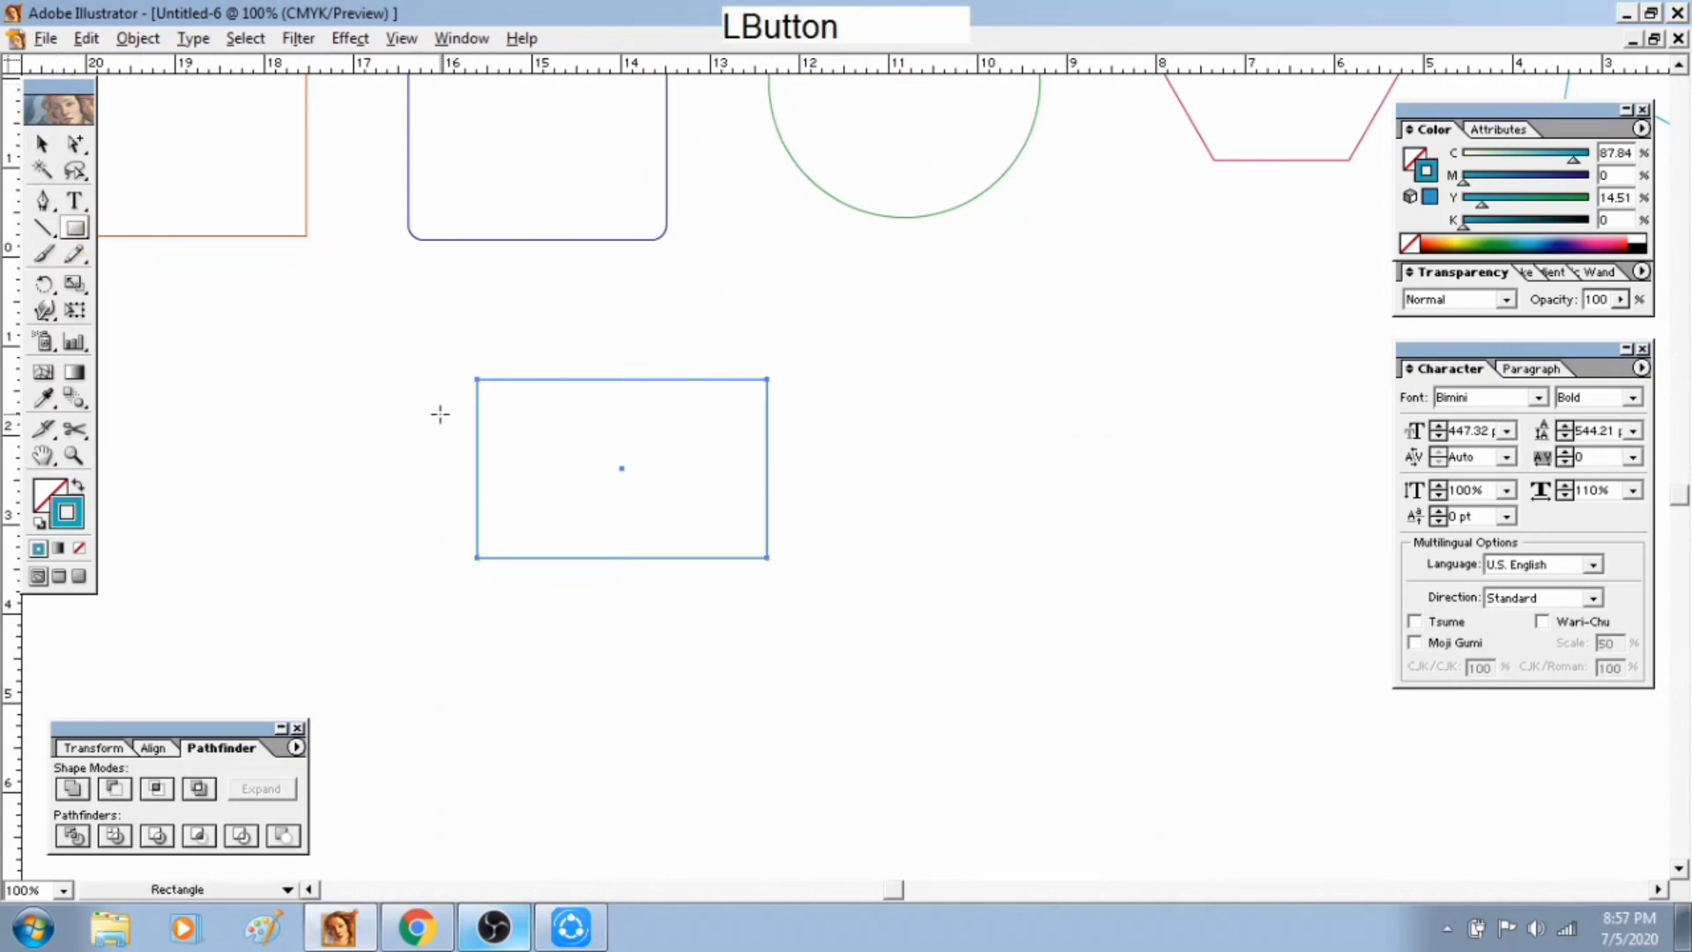
{"action": "left_click", "coordinate": [440, 414]}
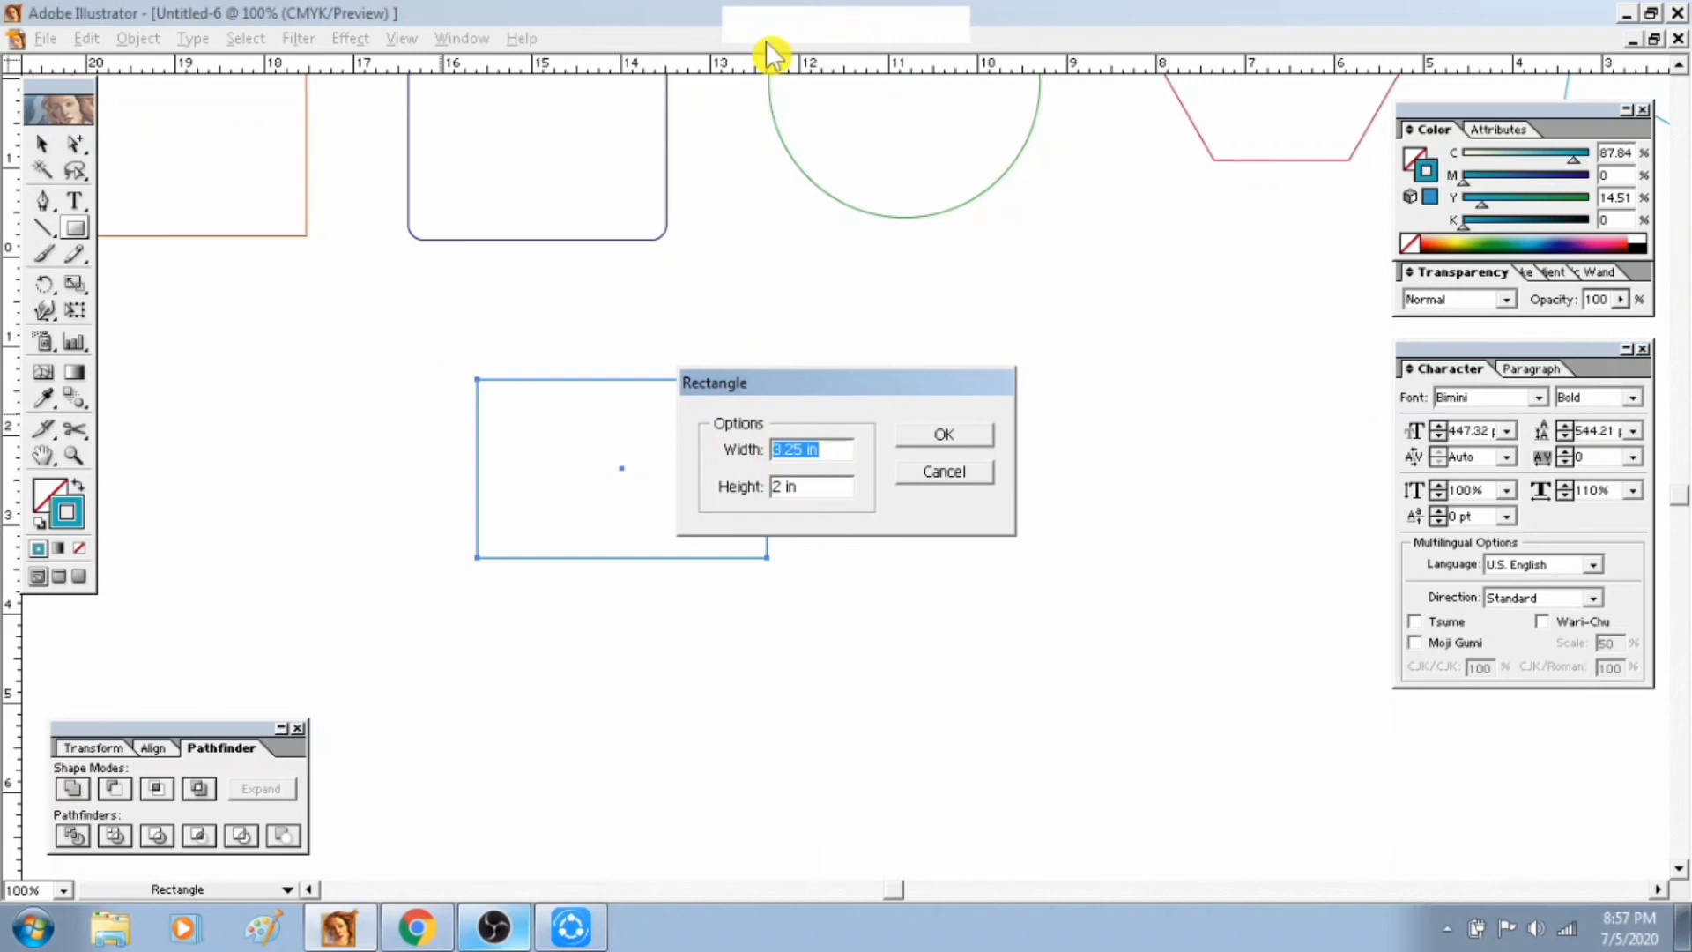
{"action": "type", "text": "3"}
{"action": "key", "text": "Tab"}
{"action": "type", "text": "1"}
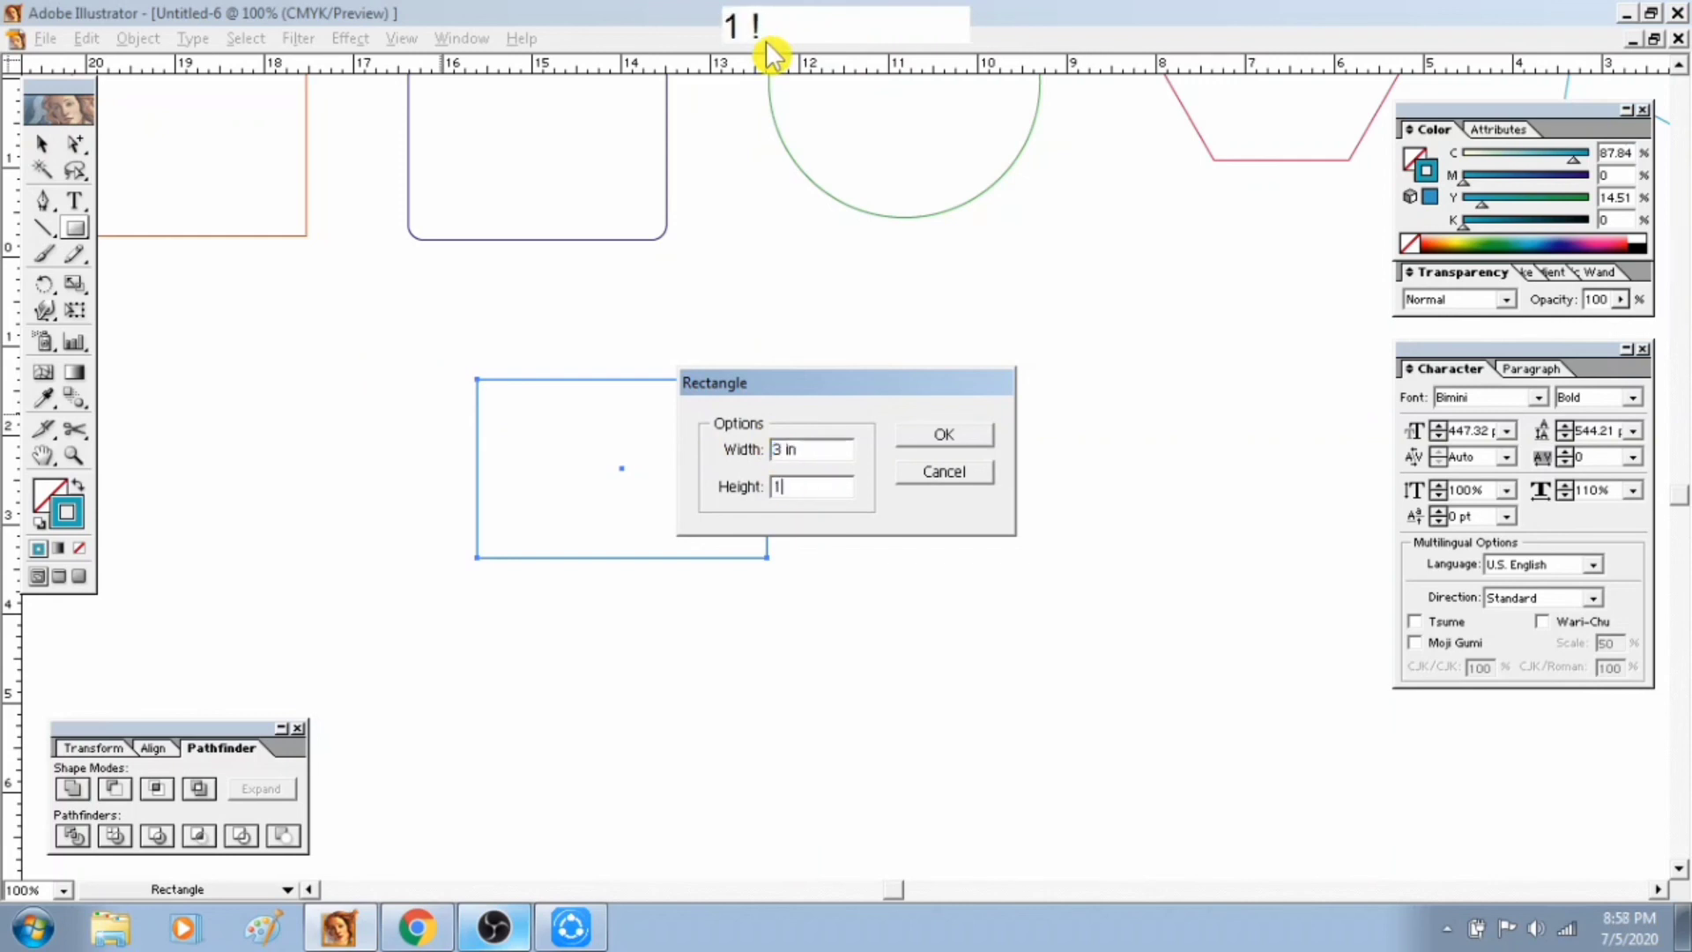
{"action": "type", "text": ".75"}
{"action": "left_click", "coordinate": [960, 438]}
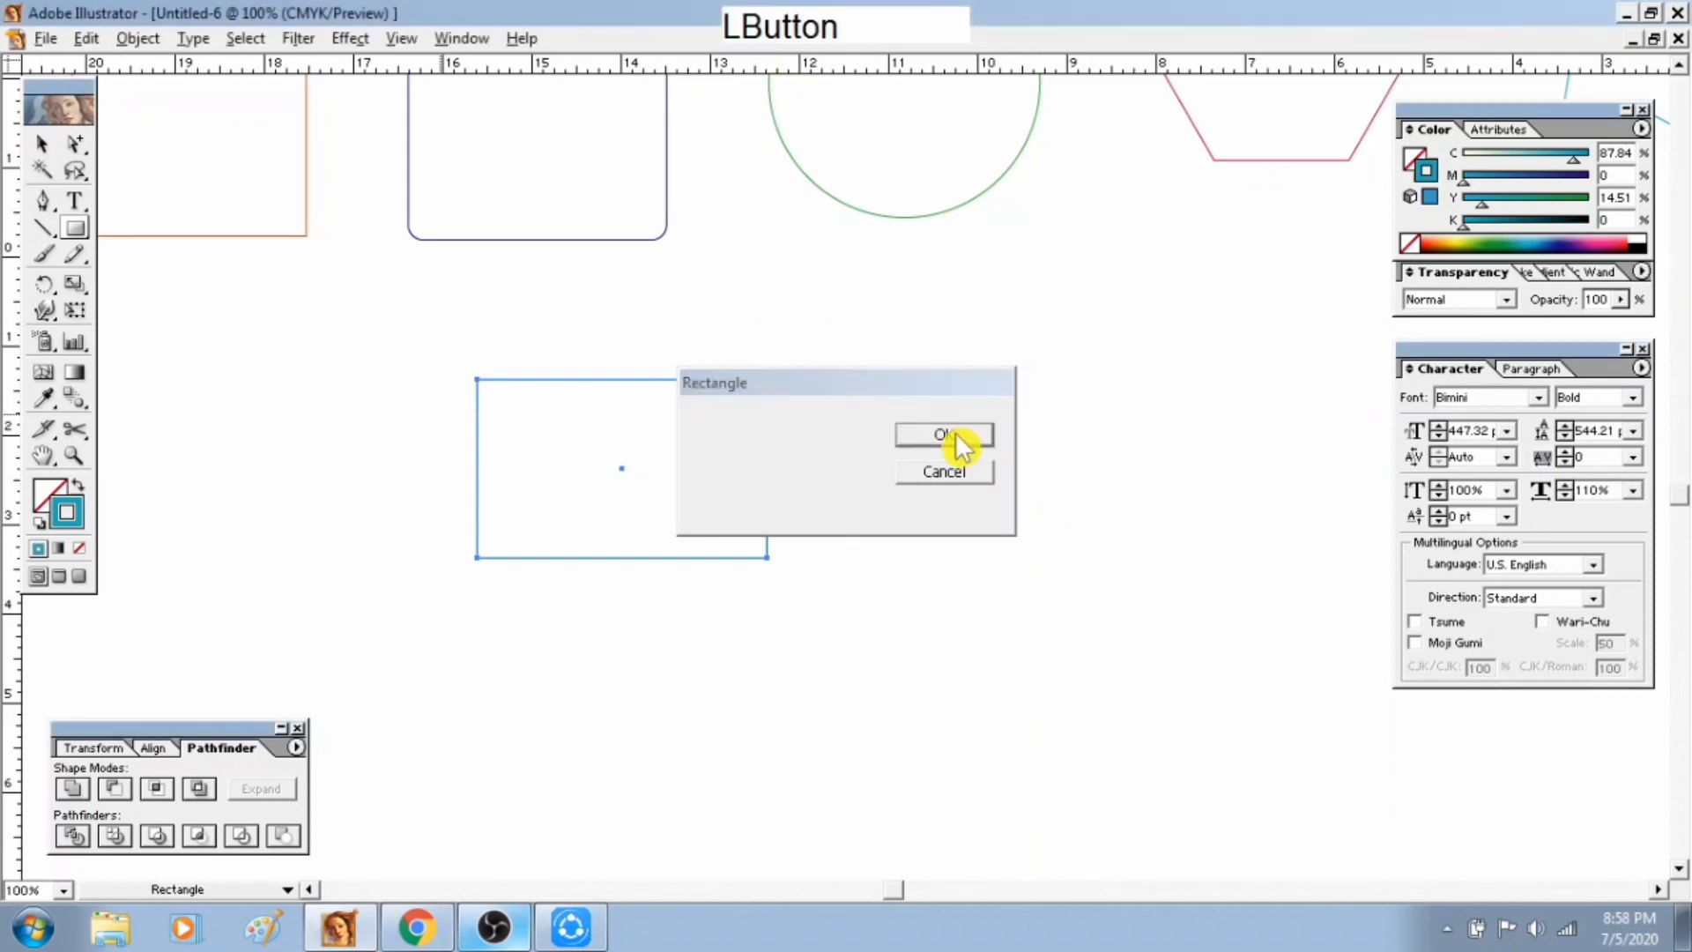
{"action": "left_click", "coordinate": [42, 144]}
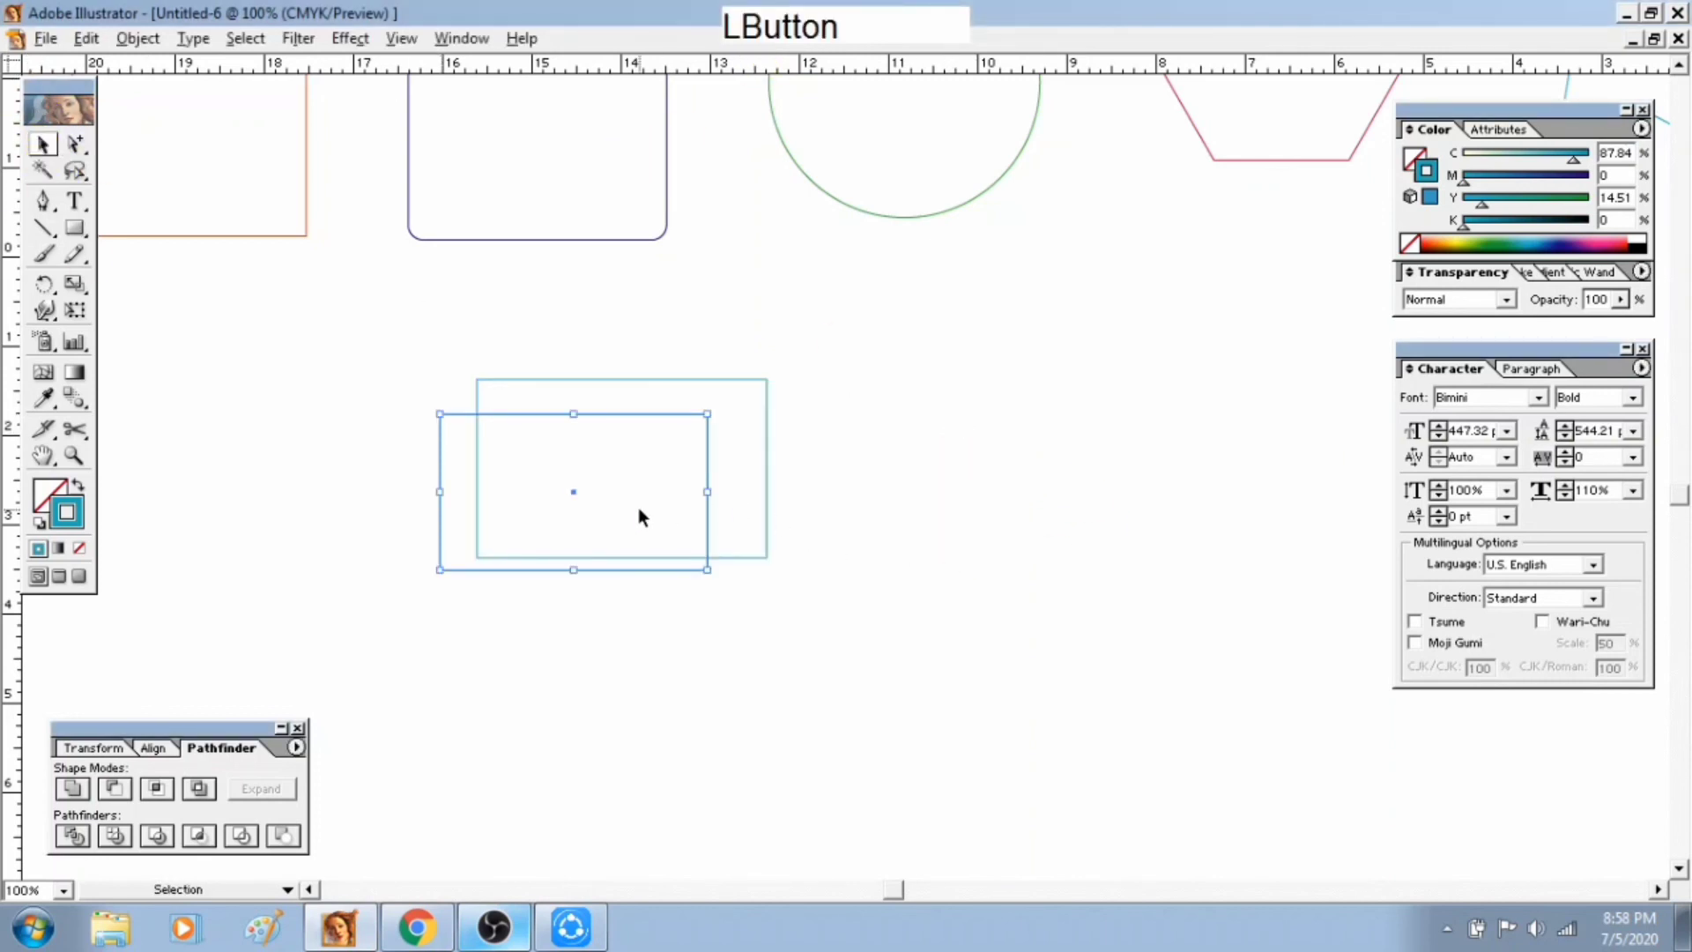
{"action": "left_click_drag", "start_coordinate": [572, 494], "coordinate": [628, 474]}
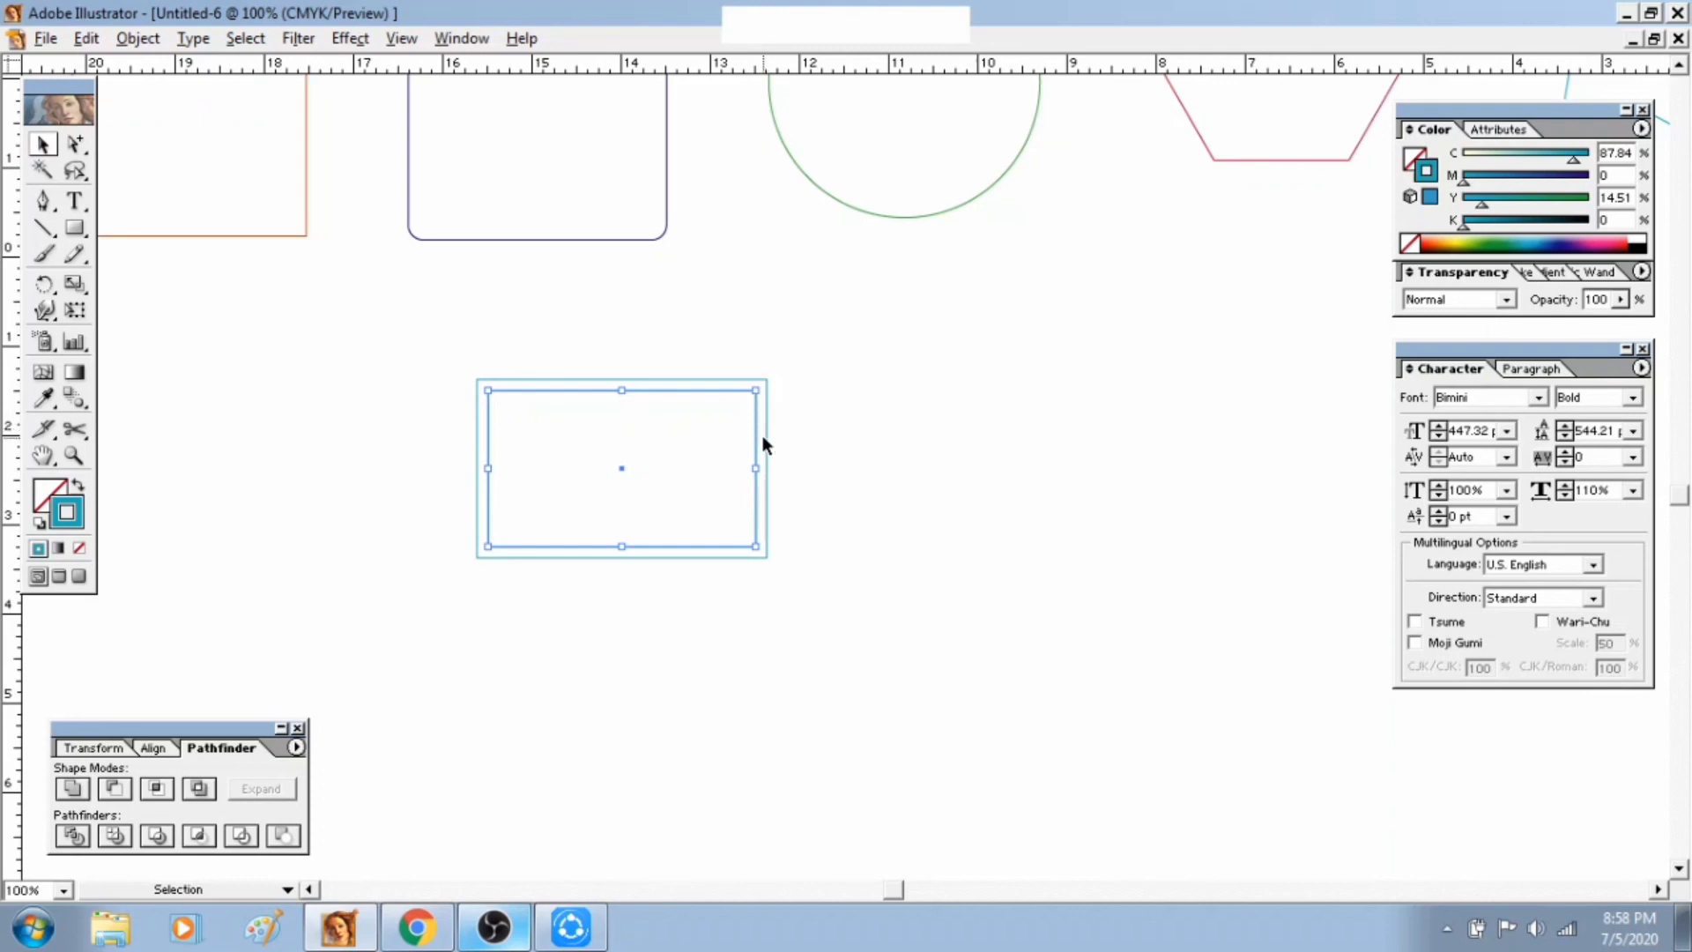
Delete the two nested rectangles below the outlined shapes and bring both rows of shapes back into view
{"action": "key", "text": "Delete"}
{"action": "key", "text": "ctrl+minus"}
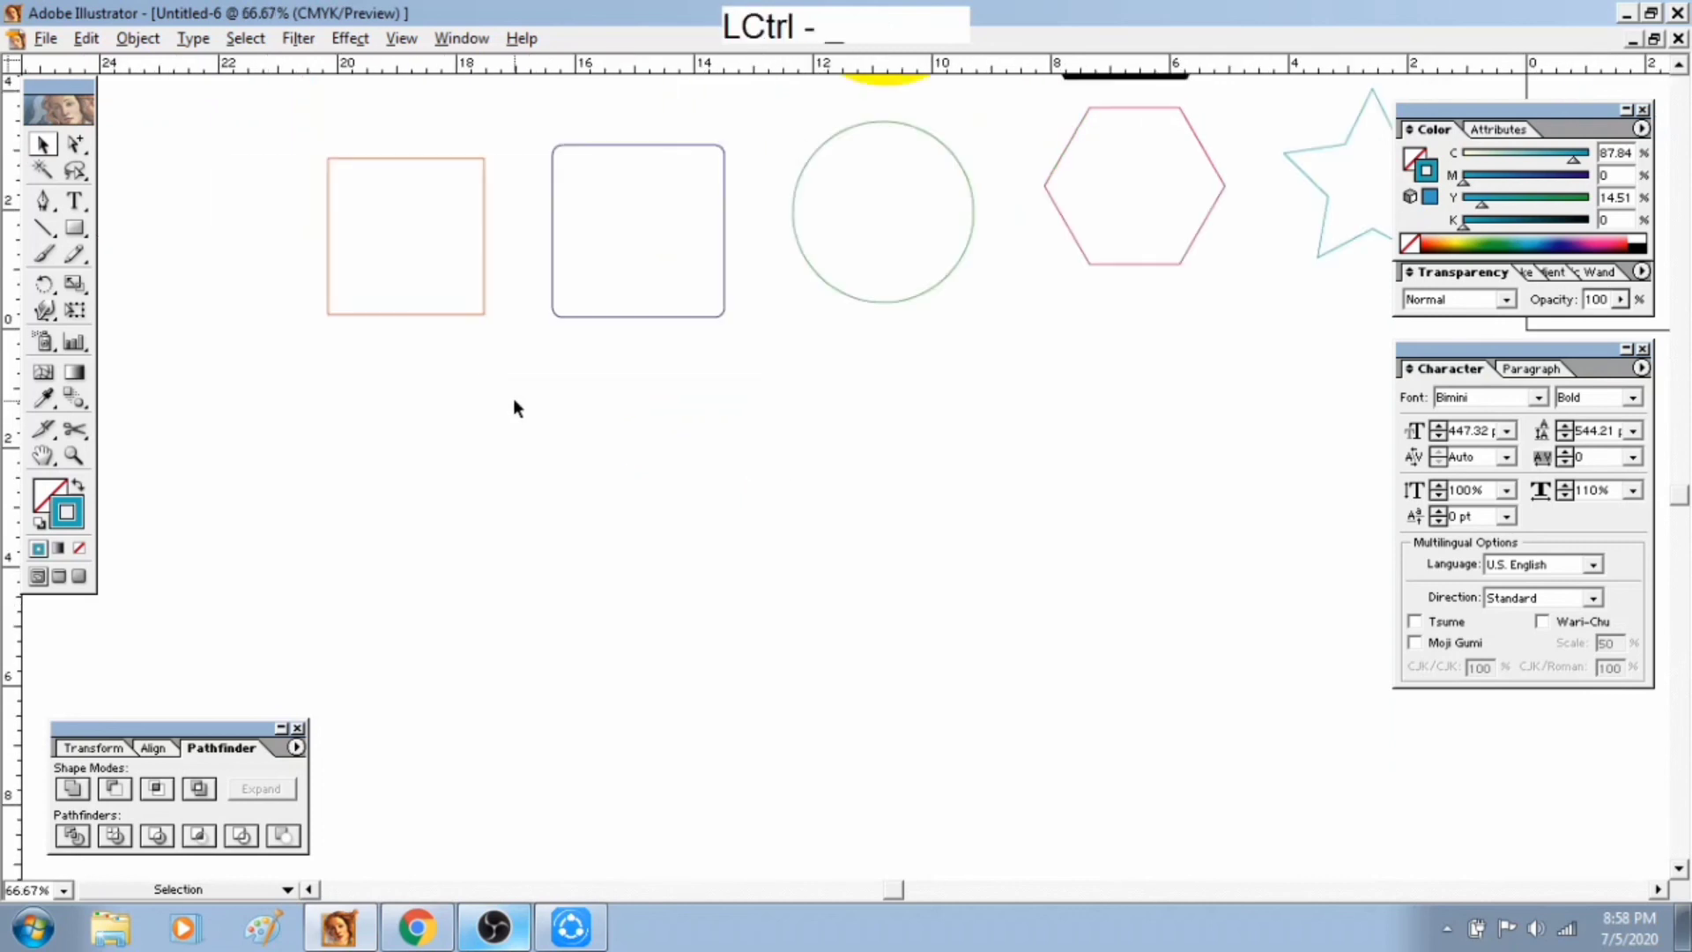
{"action": "left_click_drag", "start_coordinate": [809, 308], "coordinate": [627, 559]}
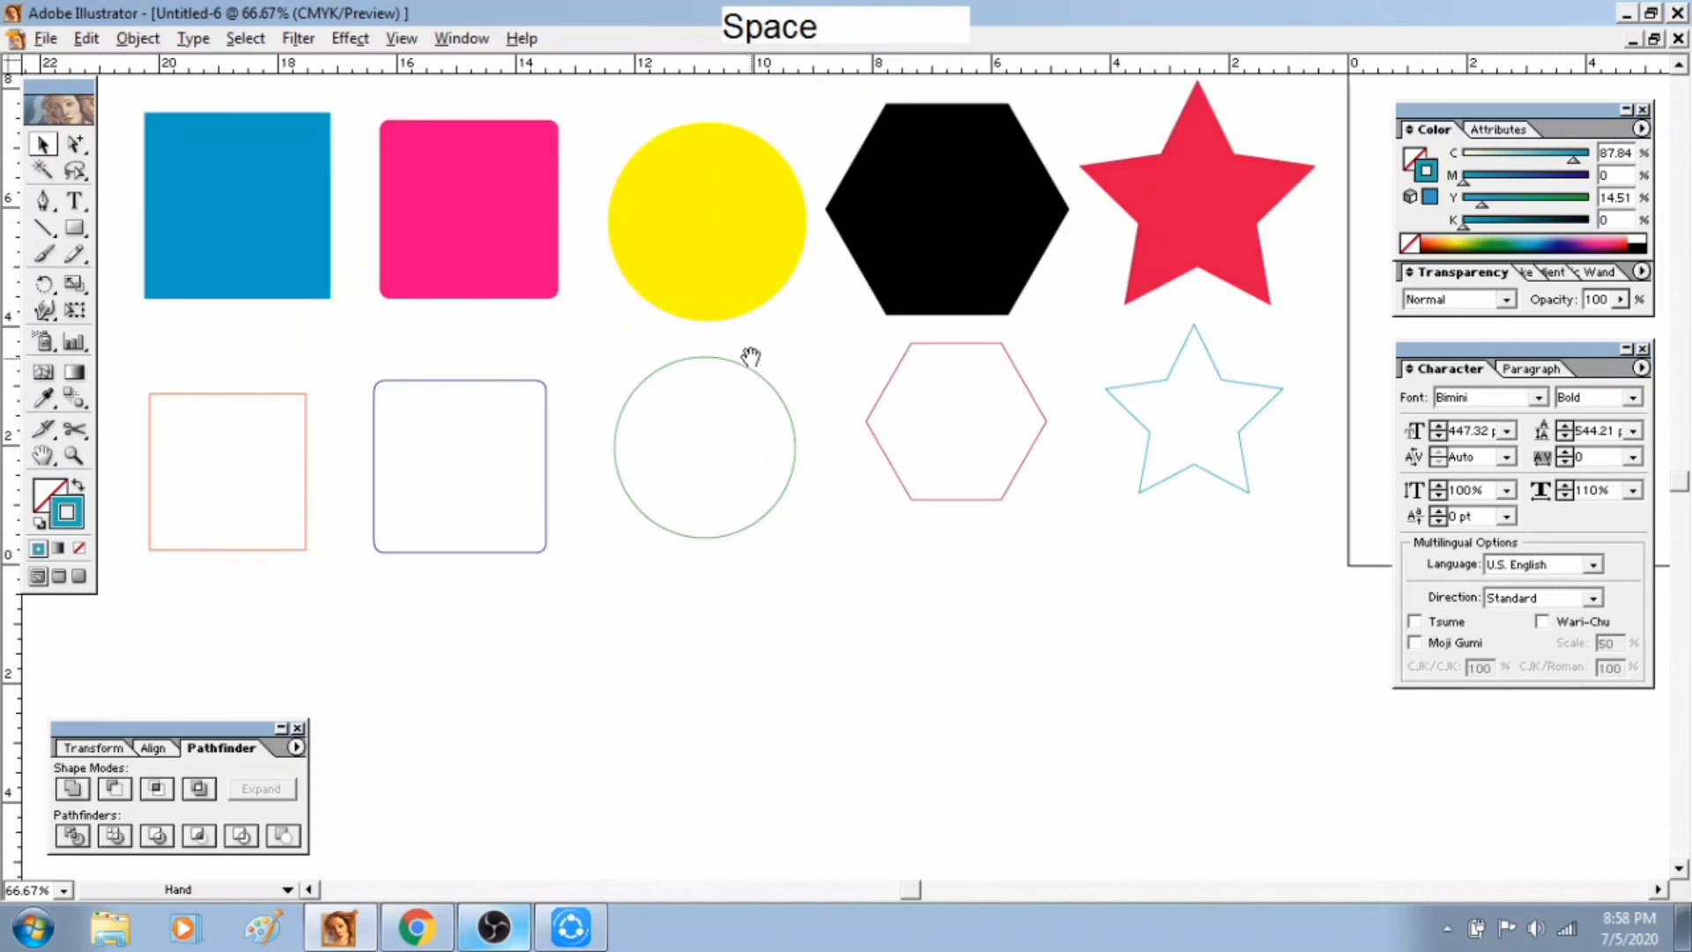
{"action": "left_click_drag", "start_coordinate": [752, 359], "coordinate": [763, 486]}
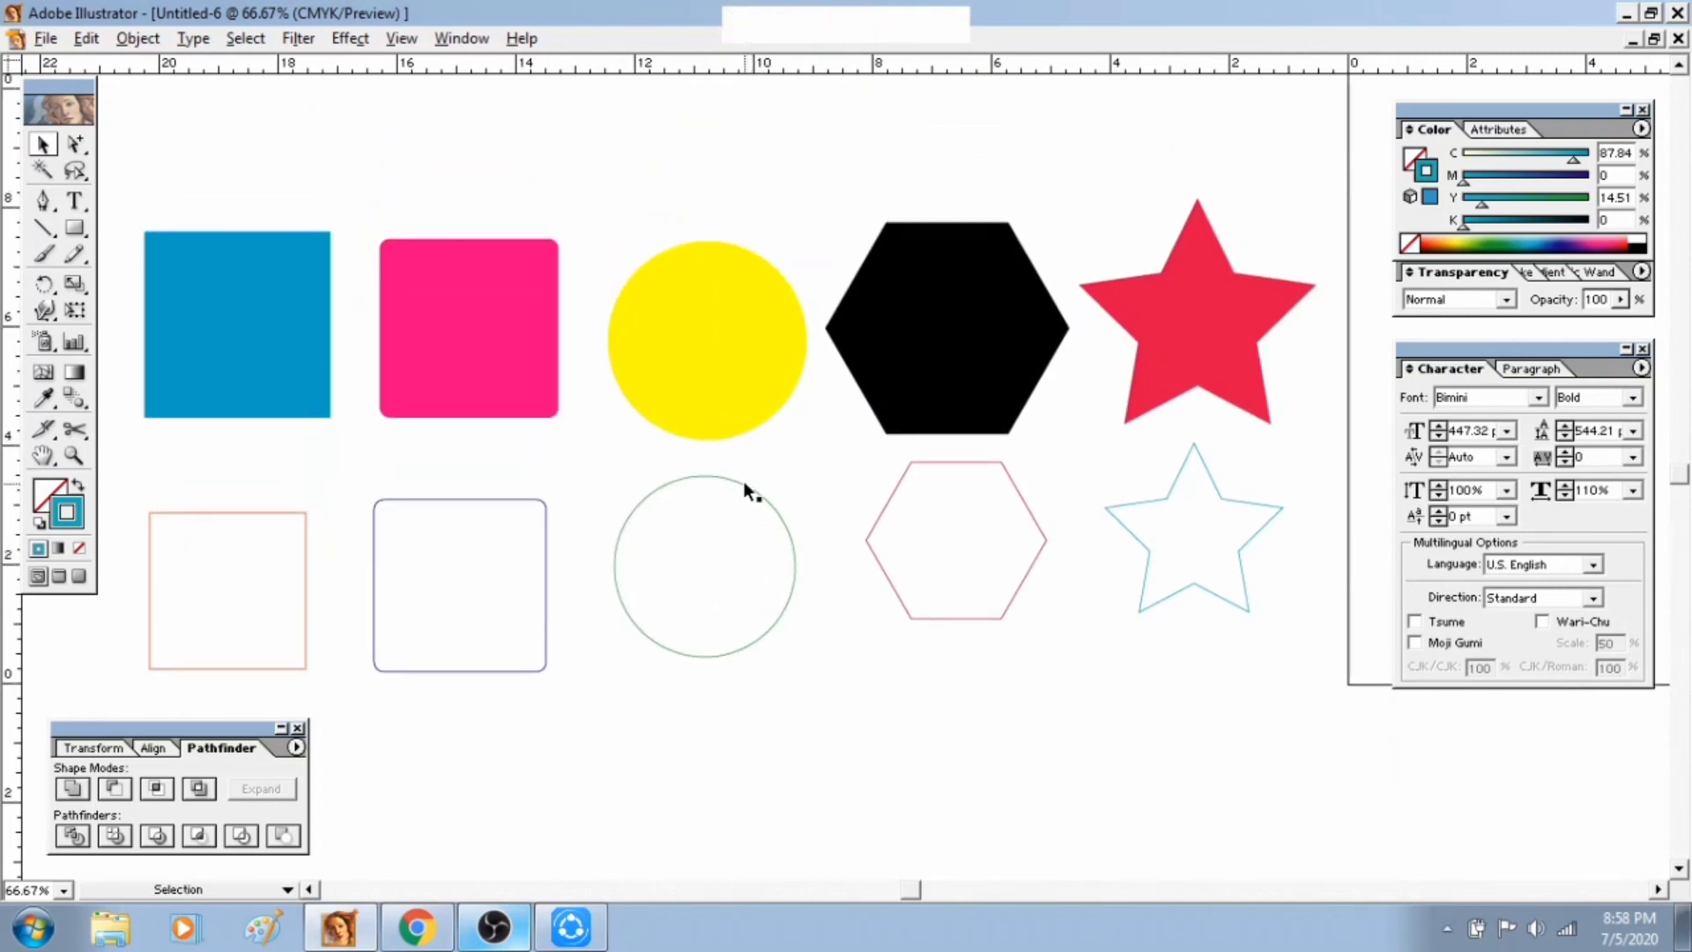